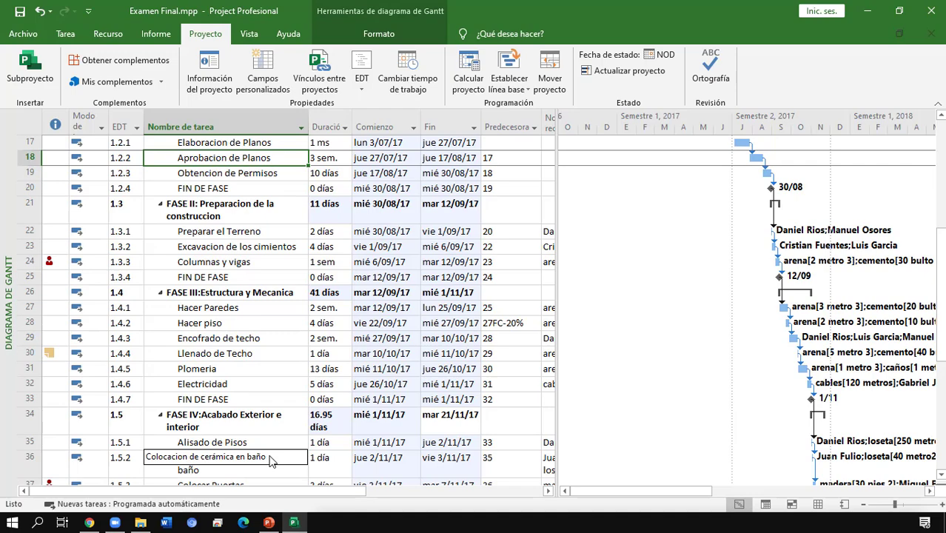
# Finish entering "Colocacion de cerámica en baño" as the name of task 1.5.2 and return to the project summary task
pyautogui.press('Return')
pyautogui.hotkey('ctrl', 'Up')
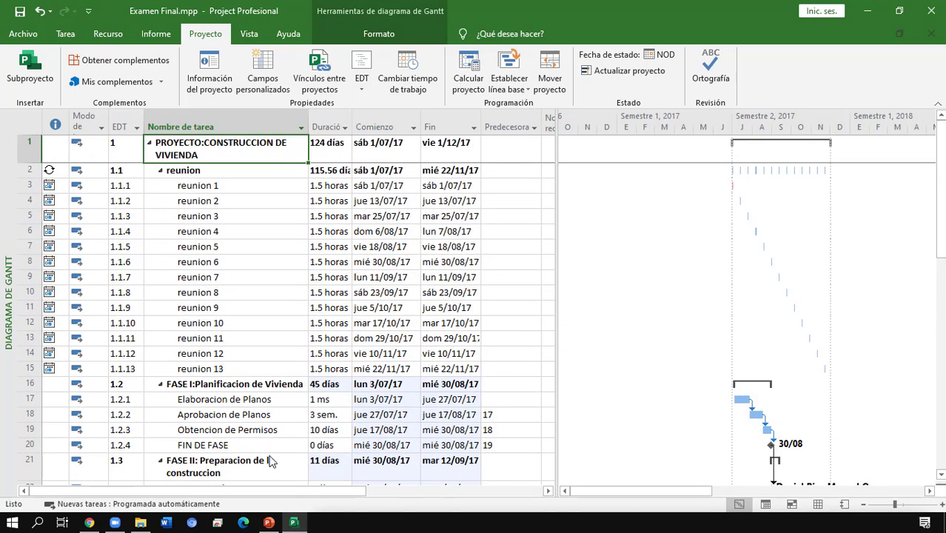
# Review the task list and Gantt bars from the project summary through the FASE IV tasks and back to the start
pyautogui.press('Down')
pyautogui.press('Down')
pyautogui.press('Down')
pyautogui.press('Down')
pyautogui.press('Down')
pyautogui.press('Down')
pyautogui.press('Down')
pyautogui.press('Down')
pyautogui.press('Down')
pyautogui.press('Down')
pyautogui.press('Down')
pyautogui.press('Down')
pyautogui.press('Down')
pyautogui.press('Down')
pyautogui.press('Down')
pyautogui.press('Down')
pyautogui.press('Down')
pyautogui.press('Down')
pyautogui.press('Down')
pyautogui.press('Down')
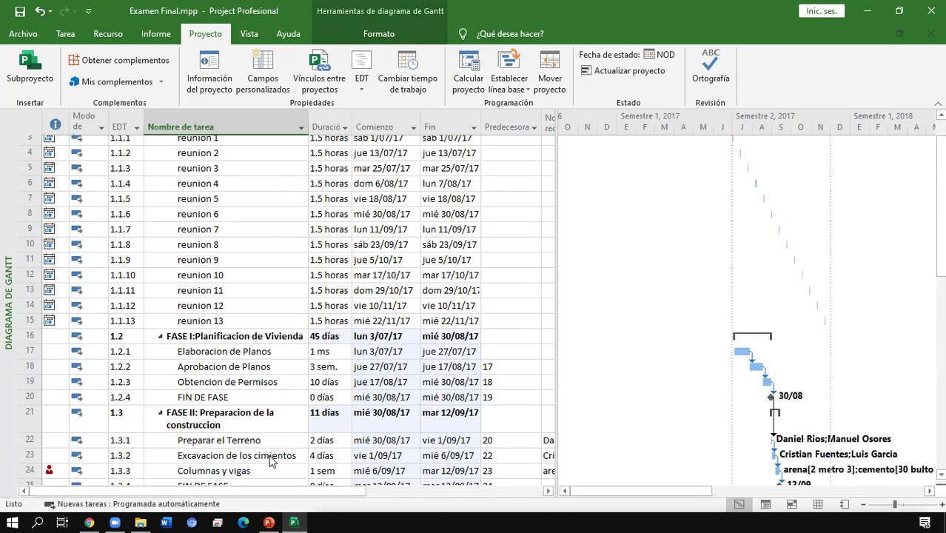
pyautogui.press('Down')
pyautogui.press('Down')
pyautogui.press('Down')
pyautogui.press('Down')
pyautogui.press('Down')
pyautogui.press('Down')
pyautogui.press('Down')
pyautogui.press('Down')
pyautogui.press('Down')
pyautogui.press('Down')
pyautogui.press('Down')
pyautogui.press('Down')
pyautogui.press('Down')
pyautogui.press('Down')
pyautogui.press('Down')
pyautogui.press('Up')
pyautogui.press('Up')
pyautogui.press('Up')
pyautogui.press('Up')
pyautogui.press('Up')
pyautogui.press('Up')
pyautogui.press('Up')
pyautogui.press('Up')
pyautogui.press('Up')
pyautogui.press('Up')
pyautogui.press('Up')
pyautogui.press('Up')
pyautogui.press('Up')
pyautogui.press('Up')
pyautogui.press('Up')
pyautogui.press('Up')
pyautogui.press('Up')
pyautogui.press('Up')
pyautogui.press('Up')
pyautogui.press('Up')
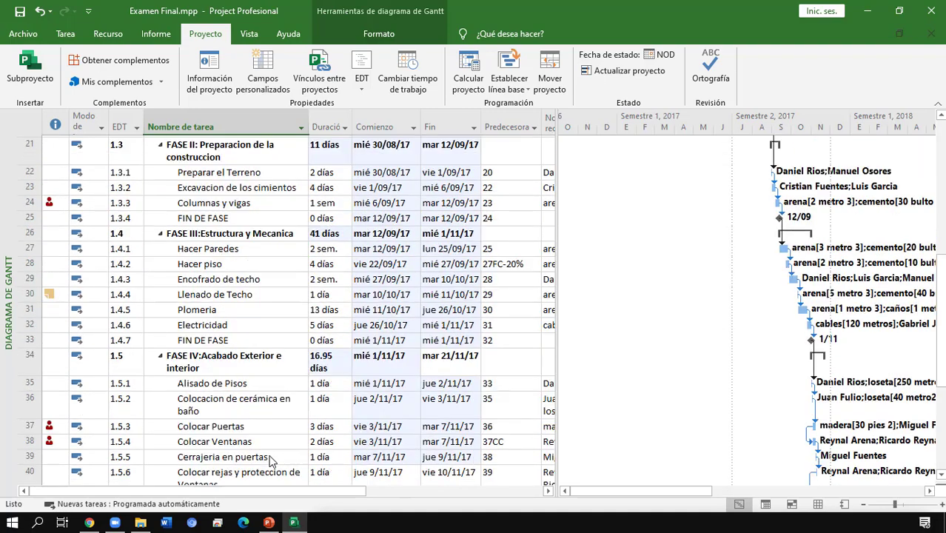
pyautogui.press('Up')
pyautogui.press('Up')
pyautogui.press('Up')
pyautogui.press('Up')
pyautogui.press('Up')
pyautogui.press('Up')
pyautogui.press('Up')
pyautogui.press('Up')
pyautogui.press('Up')
pyautogui.press('Up')
pyautogui.press('Up')
pyautogui.press('Up')
pyautogui.press('Up')
pyautogui.press('Up')
pyautogui.press('Up')
pyautogui.press('Up')
pyautogui.press('Up')
pyautogui.press('Up')
pyautogui.press('Up')
pyautogui.press('Up')
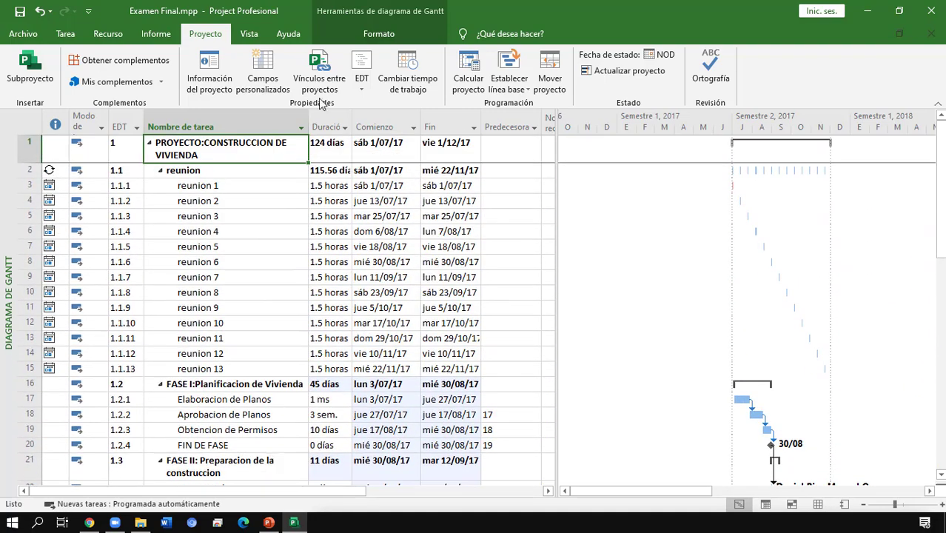
# Look over the recurring meetings and the first two phases down to Columnas y vigas, returning to the project summary
pyautogui.press('Down')
pyautogui.press('Down')
pyautogui.press('Down')
pyautogui.press('Down')
pyautogui.press('Down')
pyautogui.press('Down')
pyautogui.press('Down')
pyautogui.press('Down')
pyautogui.press('Down')
pyautogui.press('Down')
pyautogui.press('Down')
pyautogui.press('Down')
pyautogui.press('Down')
pyautogui.press('Down')
pyautogui.press('Down')
pyautogui.press('Down')
pyautogui.press('Down')
pyautogui.press('Down')
pyautogui.press('Down')
pyautogui.press('Down')
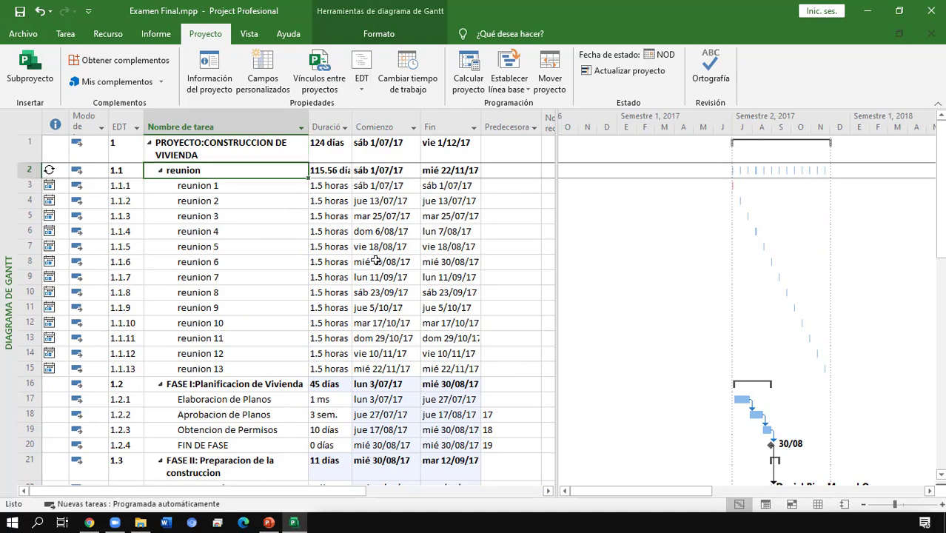
pyautogui.press('Down')
pyautogui.press('Down')
pyautogui.press('Down')
pyautogui.press('Down')
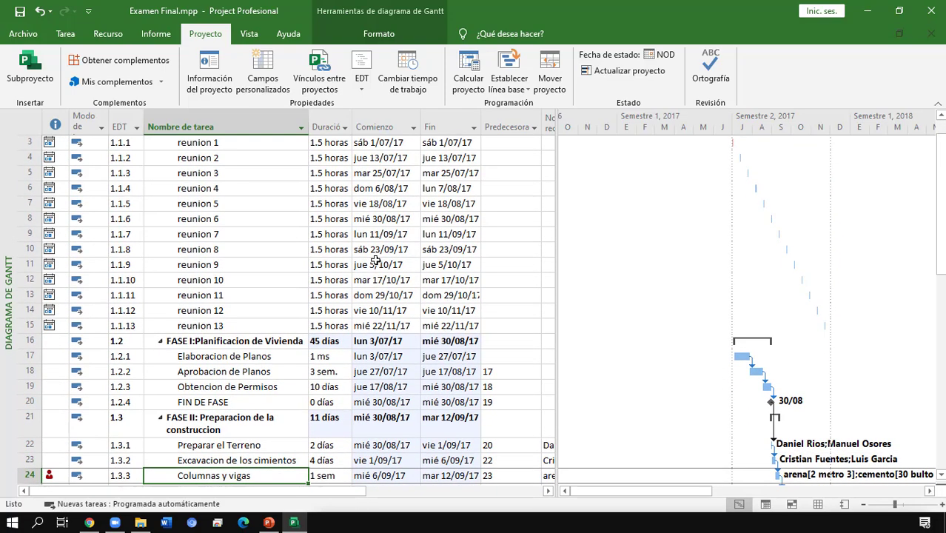
pyautogui.press('Up')
pyautogui.press('Up')
pyautogui.press('Up')
pyautogui.press('Up')
pyautogui.press('Up')
pyautogui.press('Up')
pyautogui.press('Up')
pyautogui.press('Up')
pyautogui.press('Up')
pyautogui.press('Up')
pyautogui.press('Up')
pyautogui.press('Up')
pyautogui.press('Up')
pyautogui.press('Up')
pyautogui.press('Up')
pyautogui.press('Up')
pyautogui.press('Up')
pyautogui.press('Up')
pyautogui.press('Up')
pyautogui.press('Up')
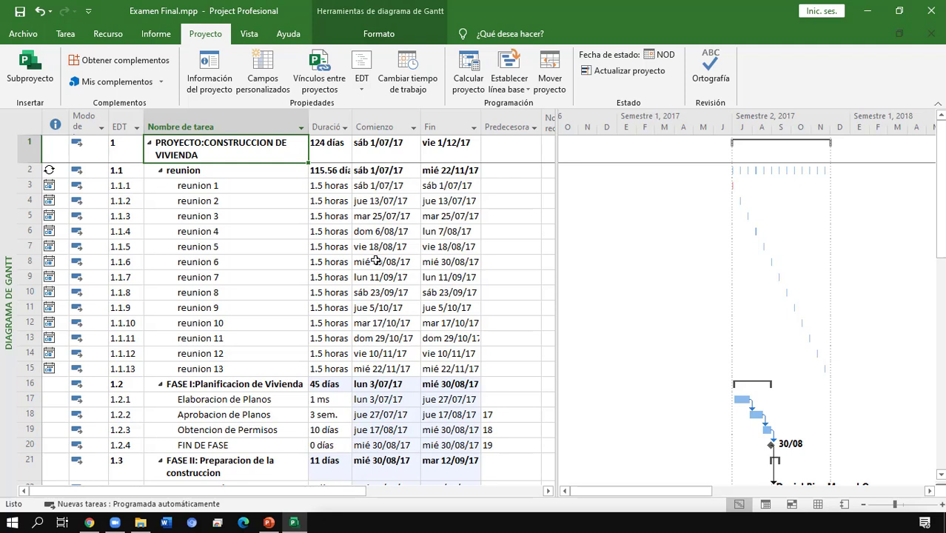
# Examine the task indicators row by row from the project summary down to Colocar Ventanas
pyautogui.press('Down')
pyautogui.press('Up')
pyautogui.press('Left')
pyautogui.press('Left')
pyautogui.press('Left')
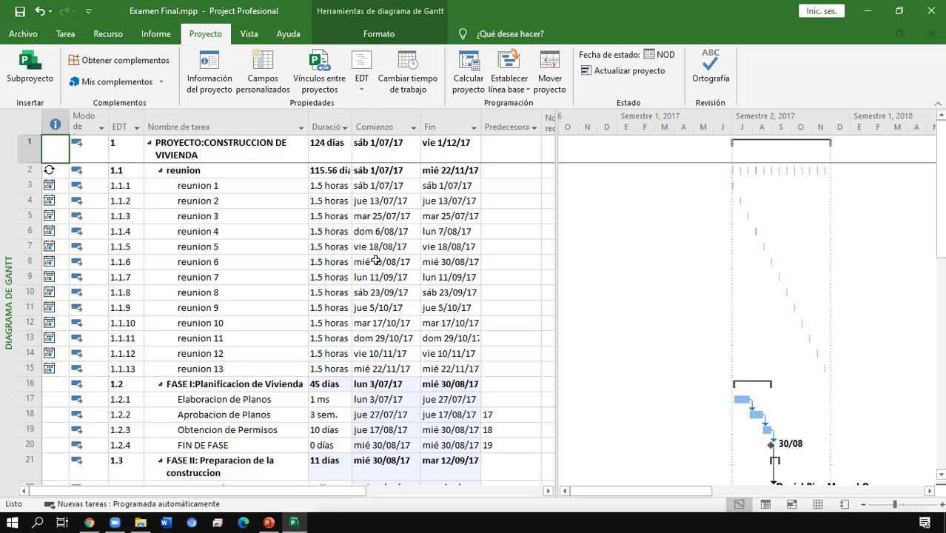
pyautogui.press('Down')
pyautogui.press('Down')
pyautogui.press('Down')
pyautogui.press('Down')
pyautogui.press('Down')
pyautogui.press('Down')
pyautogui.press('Down')
pyautogui.press('Down')
pyautogui.press('Down')
pyautogui.press('Down')
pyautogui.press('Down')
pyautogui.press('Down')
pyautogui.press('Down')
pyautogui.press('Down')
pyautogui.press('Down')
pyautogui.press('Down')
pyautogui.press('Down')
pyautogui.press('Down')
pyautogui.press('Down')
pyautogui.press('Down')
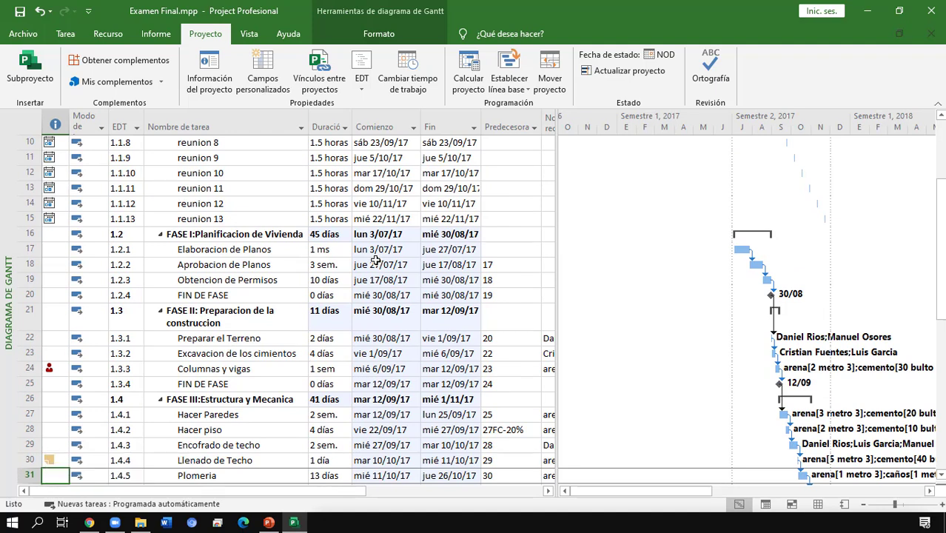
pyautogui.press('Down')
pyautogui.press('Down')
pyautogui.press('Down')
pyautogui.press('Down')
pyautogui.press('Down')
pyautogui.press('Down')
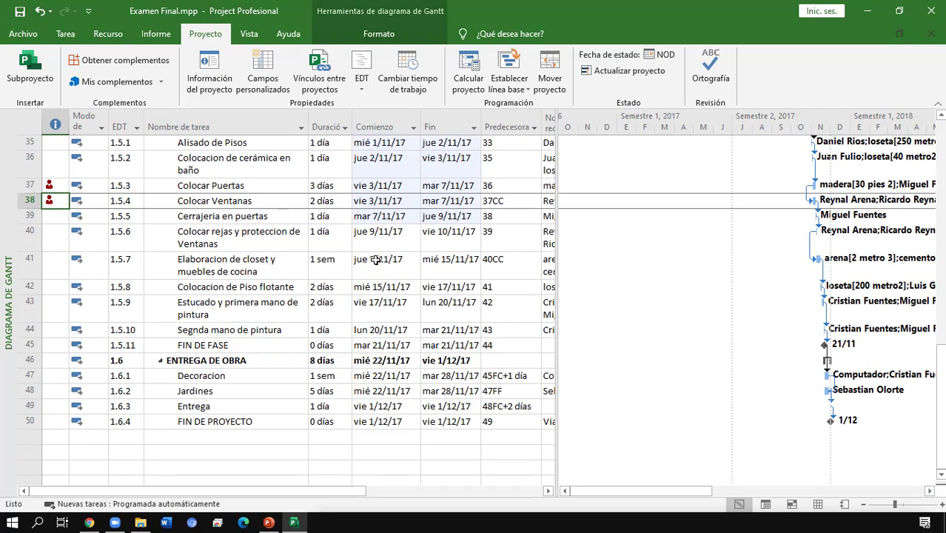
# Recheck the task indicators from Colocar Ventanas back up to the FIN DE FASE row of FASE II
pyautogui.press('Up')
pyautogui.press('Up')
pyautogui.press('Up')
pyautogui.press('Up')
pyautogui.press('Up')
pyautogui.press('Up')
pyautogui.press('Up')
pyautogui.press('Up')
pyautogui.press('Up')
pyautogui.press('Up')
pyautogui.press('Up')
pyautogui.press('Up')
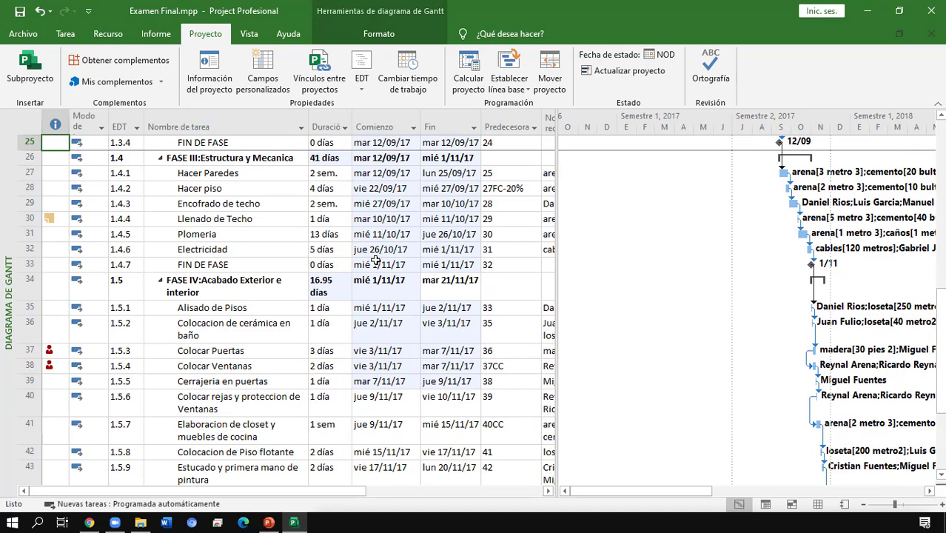
# Examine the task indicators through FASE III, FASE IV and ENTREGA DE OBRA down to FIN DE PROYECTO
pyautogui.press('Down')
pyautogui.press('Down')
pyautogui.press('Down')
pyautogui.press('Down')
pyautogui.press('Down')
pyautogui.press('Down')
pyautogui.press('Down')
pyautogui.press('Down')
pyautogui.press('Down')
pyautogui.press('Down')
pyautogui.press('Down')
pyautogui.press('Down')
pyautogui.press('Down')
pyautogui.press('Down')
pyautogui.press('Down')
pyautogui.press('Down')
pyautogui.press('Down')
pyautogui.press('Down')
pyautogui.press('Down')
pyautogui.press('Down')
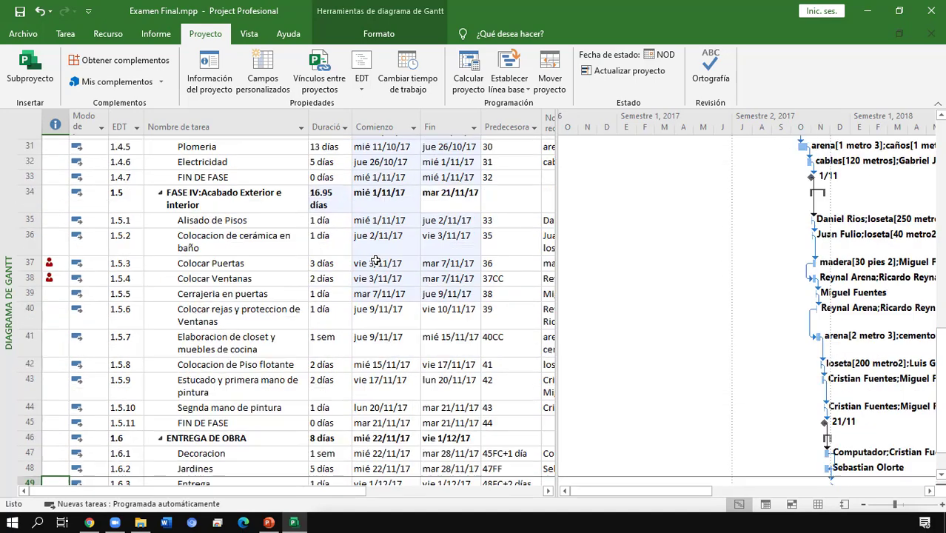
pyautogui.press('Down')
# Look over the task names from FIN DE PROYECTO back up through all phases to the start of the schedule
pyautogui.press('Right')
pyautogui.press('Right')
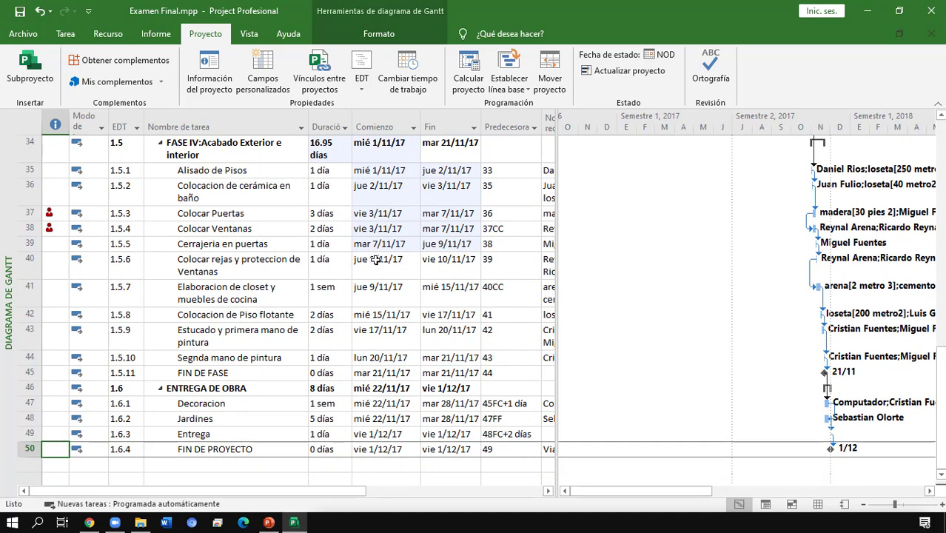
pyautogui.press('Left')
pyautogui.press('Up')
pyautogui.press('Up')
pyautogui.press('Up')
pyautogui.press('Up')
pyautogui.press('Up')
pyautogui.press('Up')
pyautogui.press('Up')
pyautogui.press('Up')
pyautogui.press('Up')
pyautogui.press('Up')
pyautogui.press('Up')
pyautogui.press('Up')
pyautogui.press('Up')
pyautogui.press('Up')
pyautogui.press('Up')
pyautogui.press('Up')
pyautogui.press('Up')
pyautogui.press('Up')
pyautogui.press('Up')
pyautogui.press('Up')
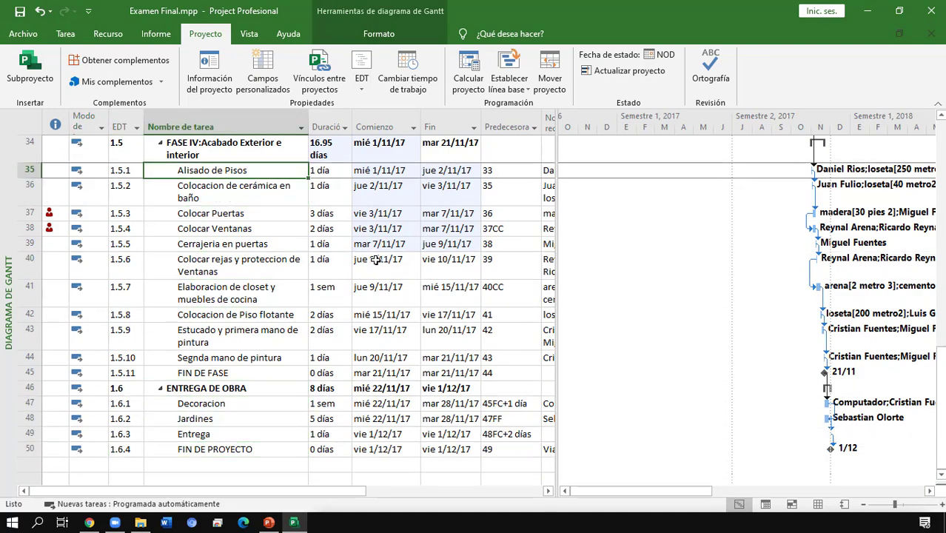
pyautogui.press('Up')
pyautogui.press('Up')
pyautogui.press('Up')
pyautogui.press('Up')
pyautogui.press('Up')
pyautogui.press('Up')
pyautogui.press('Up')
pyautogui.press('Up')
pyautogui.press('Up')
pyautogui.press('Up')
pyautogui.press('Up')
pyautogui.press('Up')
pyautogui.press('Up')
pyautogui.press('Up')
pyautogui.press('Up')
pyautogui.press('Up')
pyautogui.press('Up')
pyautogui.press('Up')
pyautogui.press('Up')
pyautogui.press('Up')
# Examine the task durations from the recurring meetings through the first three phases down to FASE IV
pyautogui.press('Right')
pyautogui.press('Down')
pyautogui.press('Down')
pyautogui.press('Down')
pyautogui.press('Down')
pyautogui.press('Down')
pyautogui.press('Down')
pyautogui.press('Down')
pyautogui.press('Down')
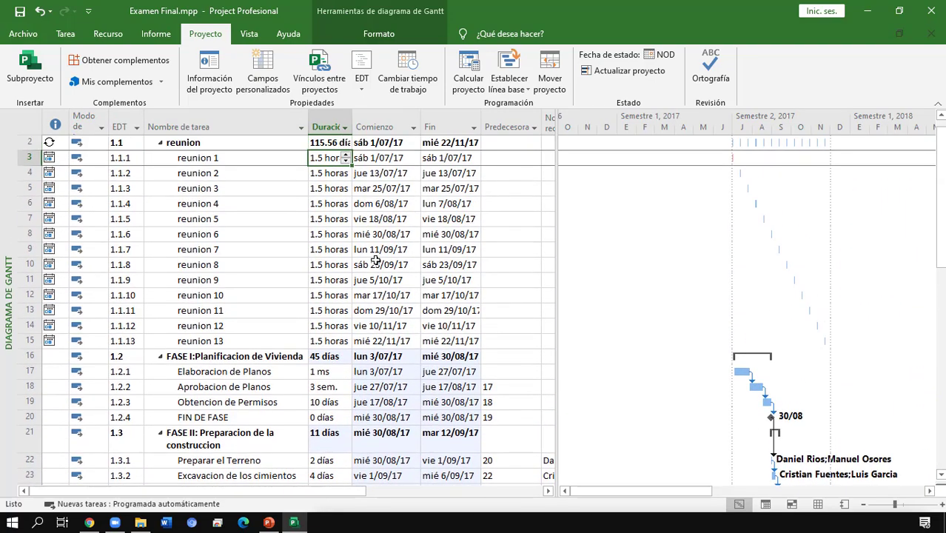
pyautogui.press('Down')
pyautogui.press('Down')
pyautogui.press('Down')
pyautogui.press('Down')
pyautogui.press('Down')
pyautogui.press('Down')
pyautogui.press('Down')
pyautogui.press('Down')
pyautogui.press('Down')
pyautogui.press('Down')
pyautogui.press('Down')
pyautogui.press('Down')
pyautogui.press('Down')
pyautogui.press('Down')
pyautogui.press('Down')
pyautogui.press('Down')
pyautogui.press('Down')
pyautogui.press('Down')
pyautogui.press('Down')
pyautogui.press('Down')
# Inspect the predecessors of the FASE III tasks from the FASE IV row back up to Hacer piso
pyautogui.press('Right')
pyautogui.press('Right')
pyautogui.press('Right')
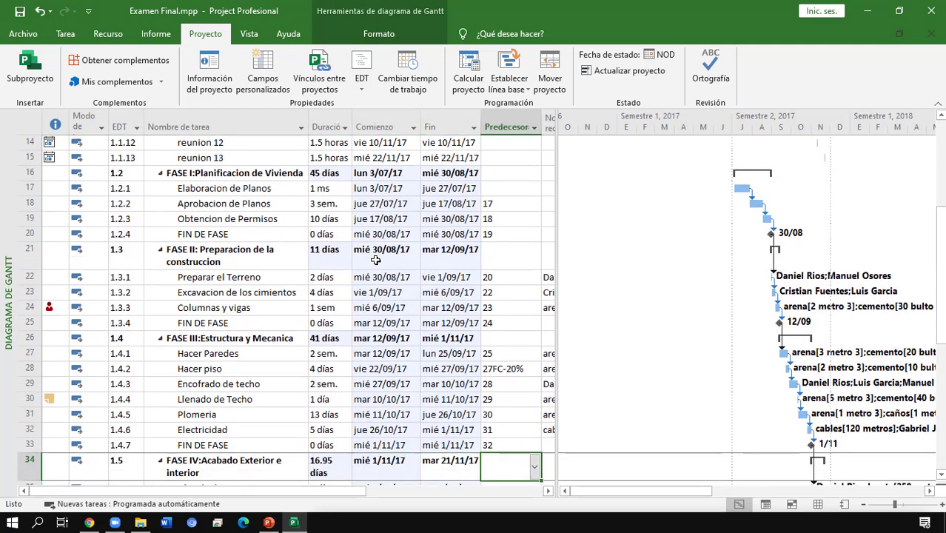
pyautogui.press('Up')
pyautogui.press('Up')
pyautogui.press('Up')
pyautogui.press('Up')
pyautogui.press('Up')
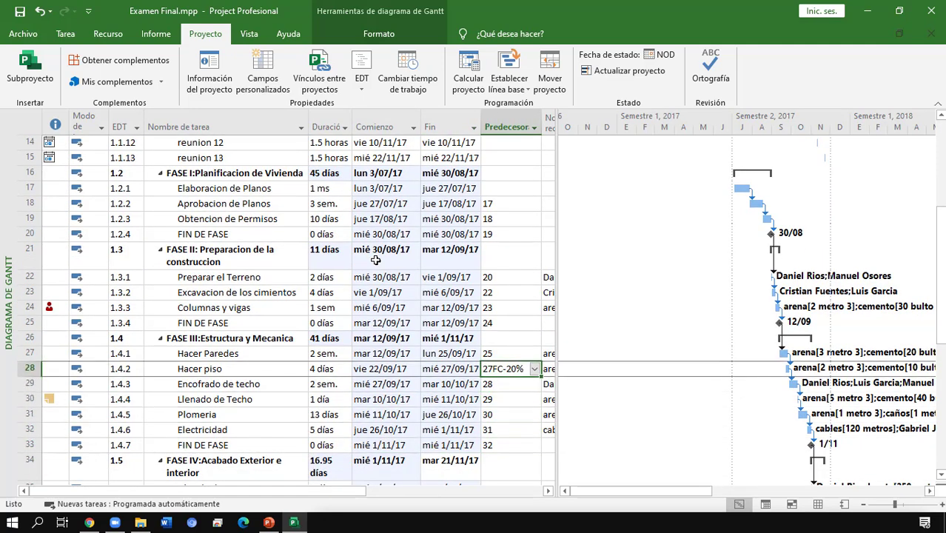
# Examine the task predecessors from Hacer piso through FASE IV to the ENTREGA DE OBRA tasks, stopping at Decoracion
pyautogui.press('Down')
pyautogui.press('Down')
pyautogui.press('Down')
pyautogui.press('Down')
pyautogui.press('Down')
pyautogui.press('Down')
pyautogui.press('Down')
pyautogui.press('Down')
pyautogui.press('Down')
pyautogui.press('Down')
pyautogui.press('Down')
pyautogui.press('Down')
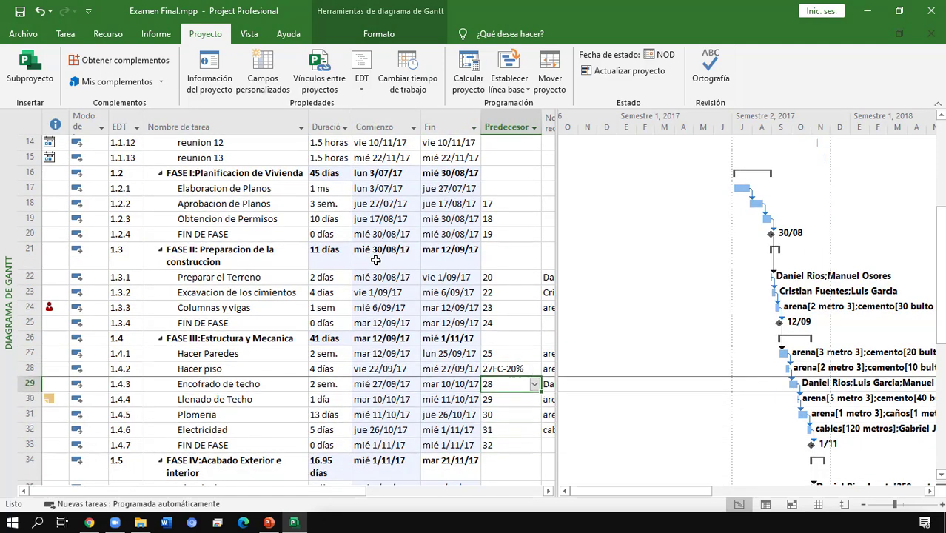
pyautogui.press('Down')
pyautogui.press('Down')
pyautogui.press('Down')
pyautogui.press('Down')
pyautogui.press('Down')
pyautogui.press('Down')
pyautogui.press('Down')
pyautogui.press('Down')
pyautogui.press('Down')
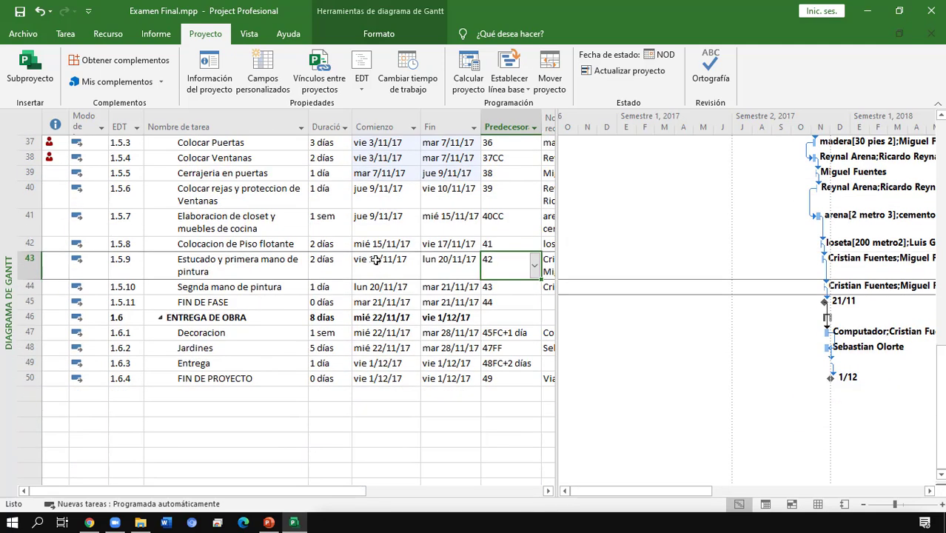
pyautogui.press('Up')
pyautogui.press('Up')
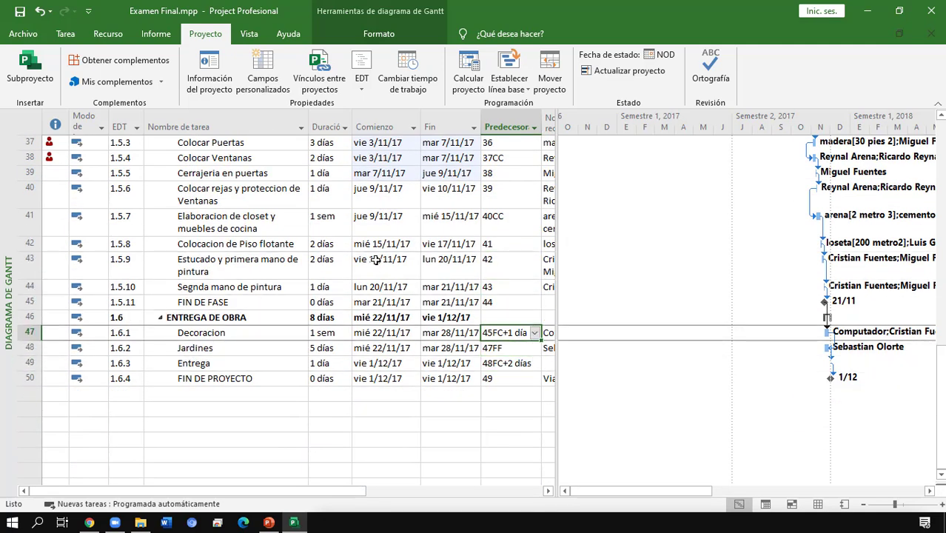
# Look over the task names from the ENTREGA DE OBRA tasks back up through the phases to the recurring meetings
pyautogui.press('Up')
pyautogui.press('Down')
pyautogui.press('Down')
pyautogui.press('Down')
pyautogui.press('Down')
pyautogui.press('Left')
pyautogui.press('Left')
pyautogui.press('Left')
pyautogui.press('Left')
pyautogui.press('Up')
pyautogui.press('Up')
pyautogui.press('Up')
pyautogui.press('Up')
pyautogui.press('Up')
pyautogui.press('Up')
pyautogui.press('Up')
pyautogui.press('Up')
pyautogui.press('Up')
pyautogui.press('Up')
pyautogui.press('Up')
pyautogui.press('Up')
pyautogui.press('Up')
pyautogui.press('Up')
pyautogui.press('Up')
pyautogui.press('Up')
pyautogui.press('Up')
pyautogui.press('Up')
pyautogui.press('Up')
pyautogui.press('Up')
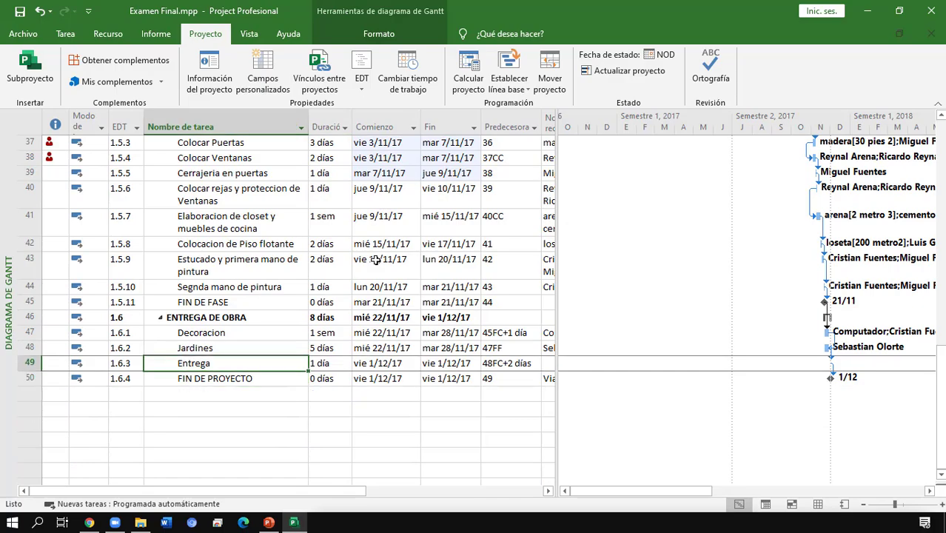
pyautogui.press('Up')
pyautogui.press('Up')
pyautogui.press('Up')
pyautogui.press('Up')
pyautogui.press('Up')
pyautogui.press('Up')
pyautogui.press('Up')
pyautogui.press('Up')
pyautogui.press('Up')
pyautogui.press('Up')
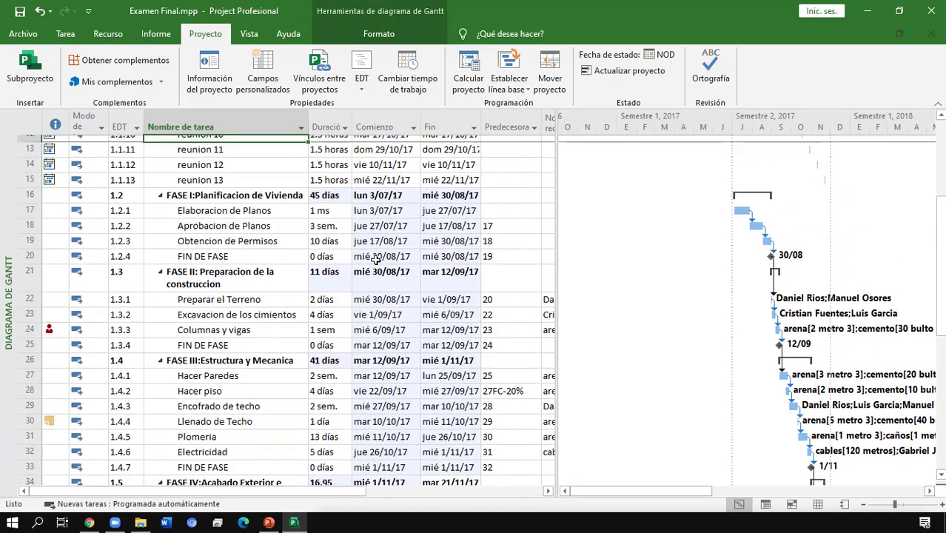
# Review the exceptions in the project's working-time calendar and the resource sheet, ending back in the Gantt chart
pyautogui.click(406, 78)
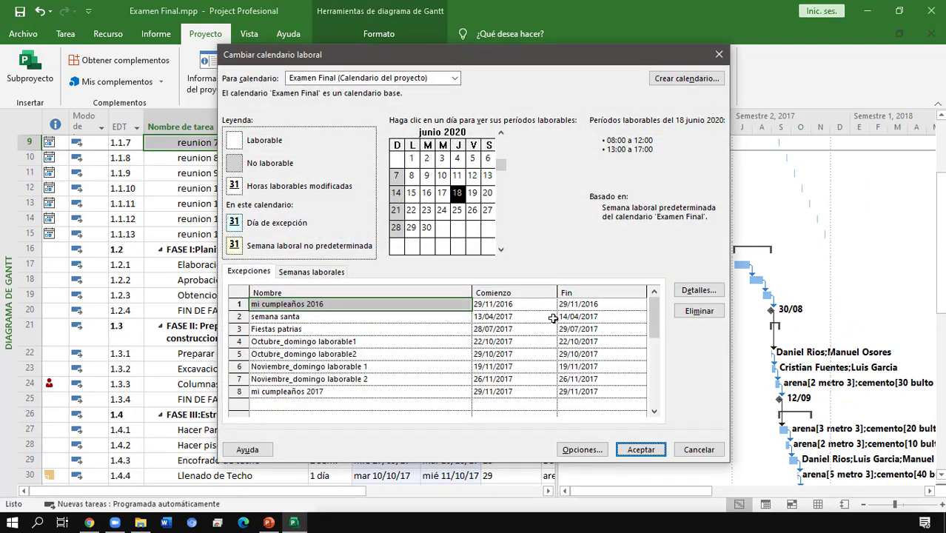
pyautogui.click(718, 56)
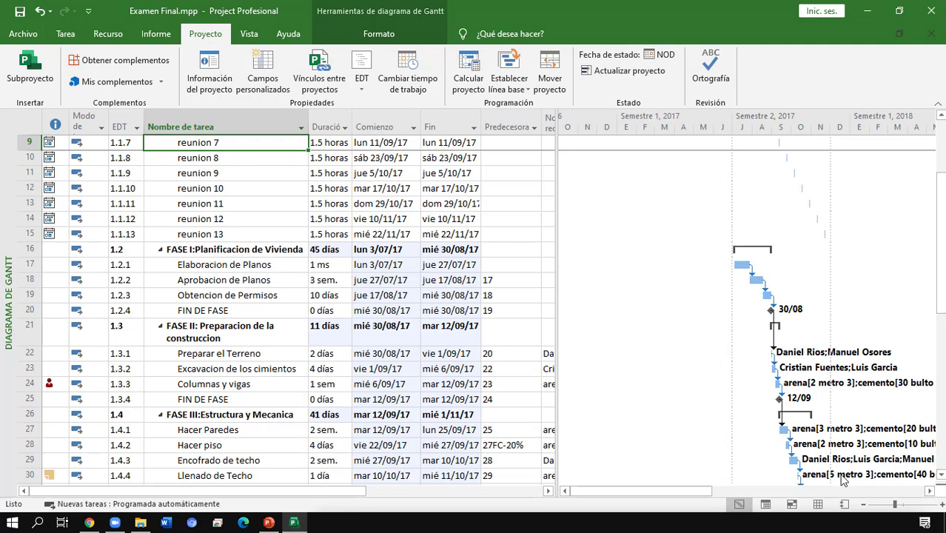
pyautogui.click(821, 504)
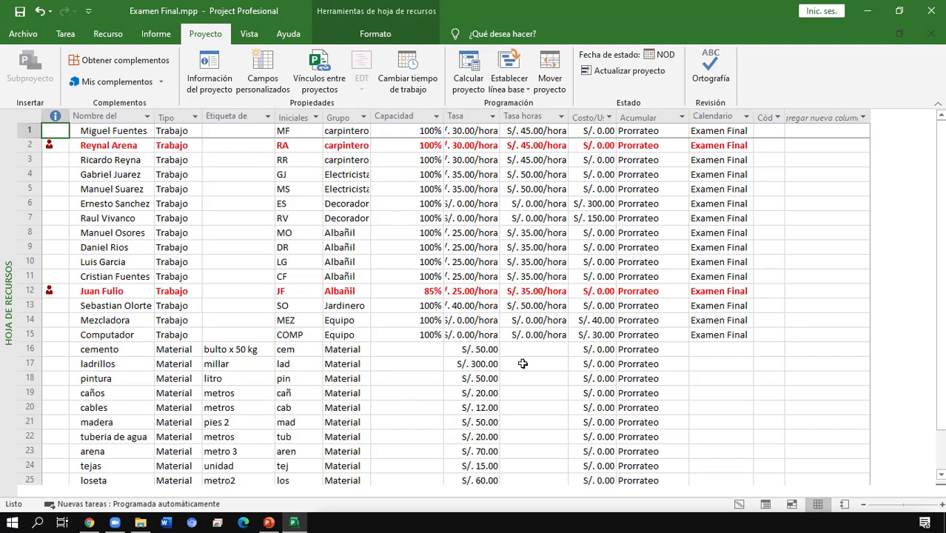
pyautogui.click(738, 504)
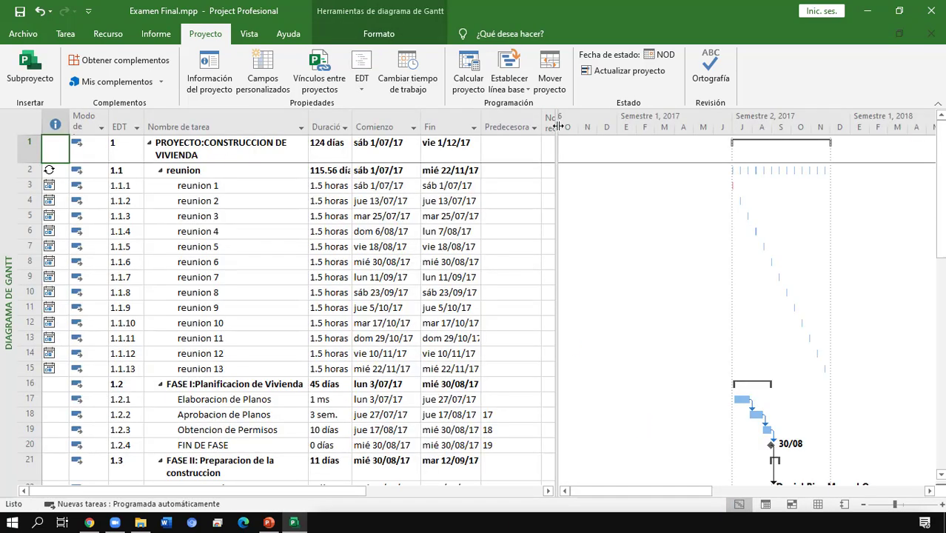
# Examine the resources assigned to the FASE II and FASE III tasks, ending at the indicators column for Encofrado de techo
pyautogui.click(415, 418)
pyautogui.press('Down')
pyautogui.press('Down')
pyautogui.press('Down')
pyautogui.press('Down')
pyautogui.press('Down')
pyautogui.press('Down')
pyautogui.press('Down')
pyautogui.press('Down')
pyautogui.press('Down')
pyautogui.press('Down')
pyautogui.press('Down')
pyautogui.press('Down')
pyautogui.press('Down')
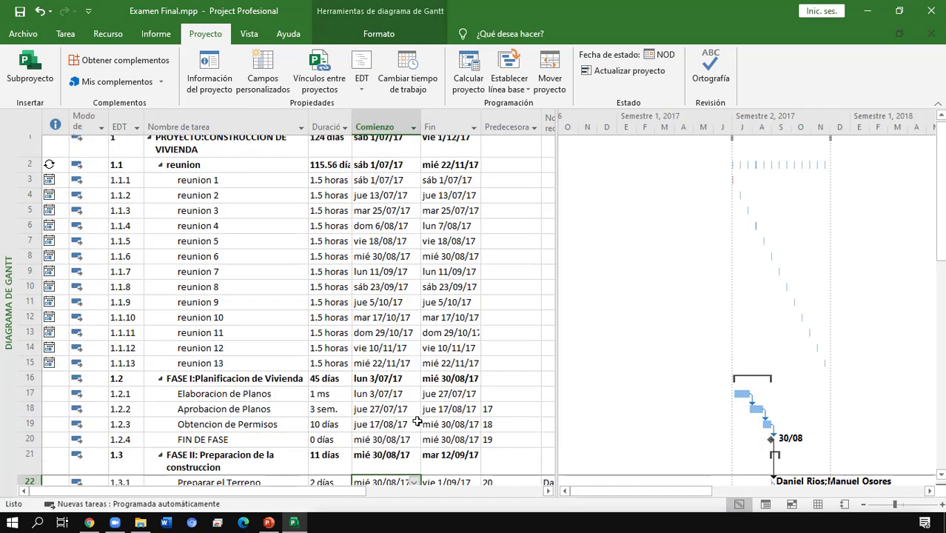
pyautogui.press('Right')
pyautogui.press('Right')
pyautogui.press('Right')
pyautogui.press('Right')
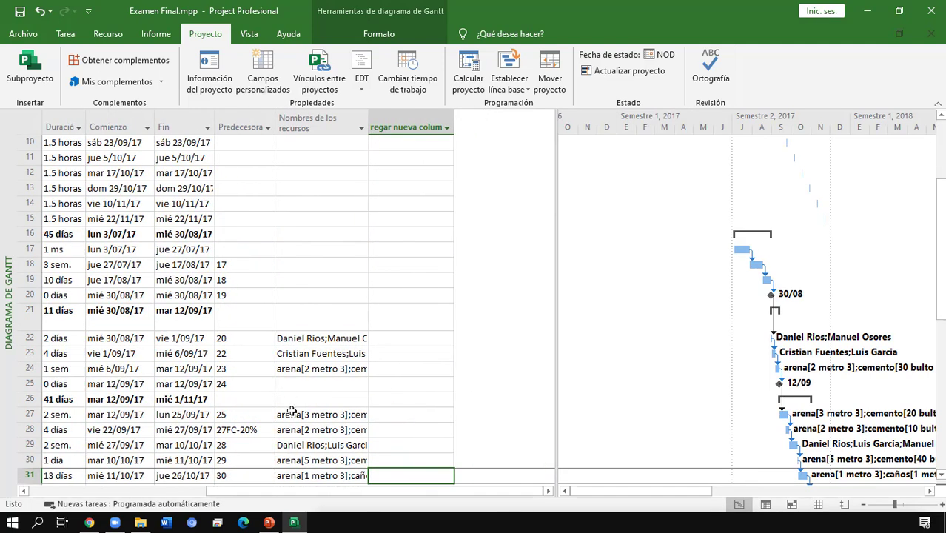
pyautogui.click(310, 446)
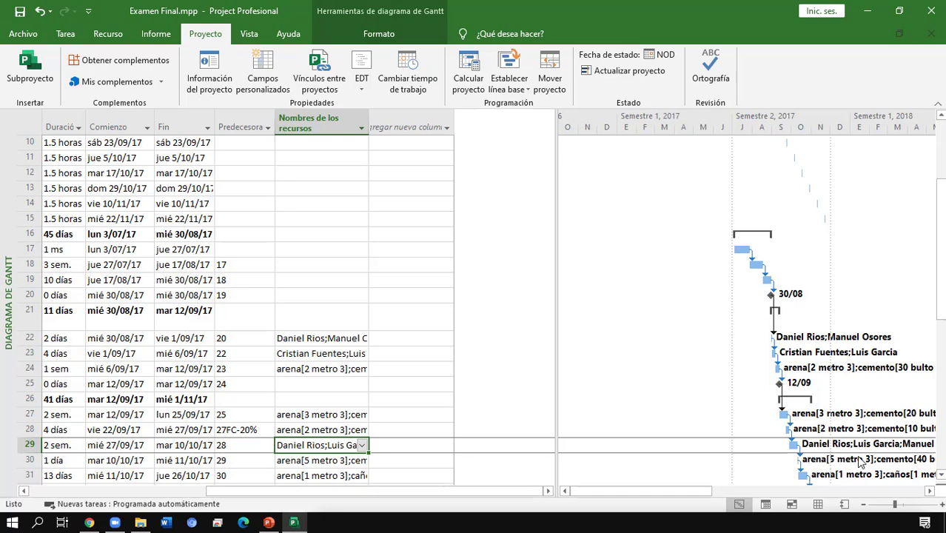
pyautogui.press('Left')
pyautogui.press('Left')
pyautogui.press('Left')
pyautogui.press('Left')
pyautogui.press('Left')
pyautogui.press('Left')
pyautogui.press('Left')
pyautogui.press('Left')
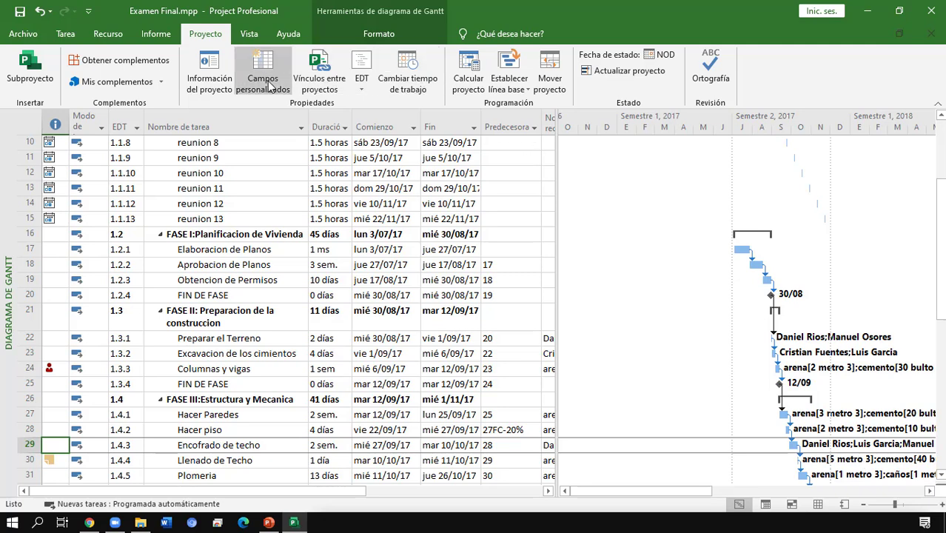
# Check the saved baseline for the complete project in the Set Baseline options and leave them
pyautogui.click(509, 78)
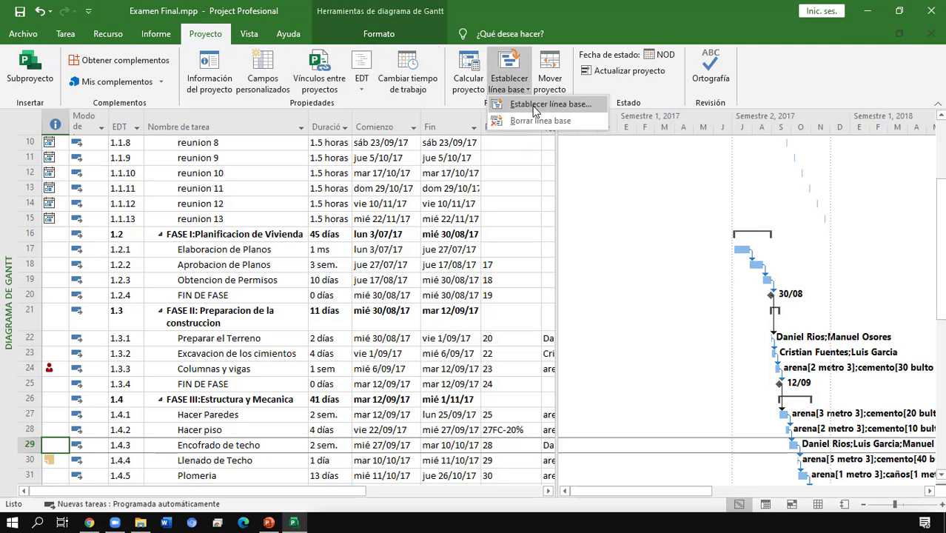
pyautogui.click(533, 106)
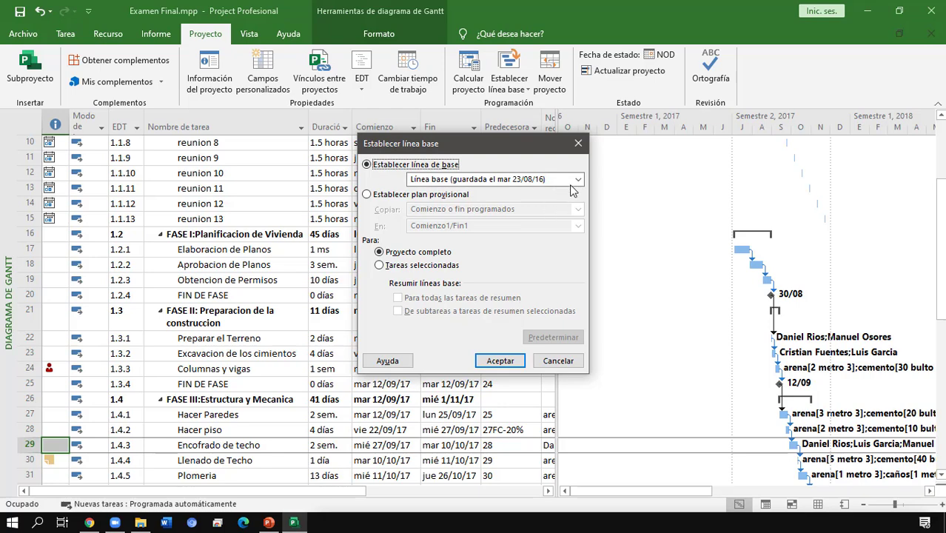
pyautogui.click(577, 181)
pyautogui.click(577, 180)
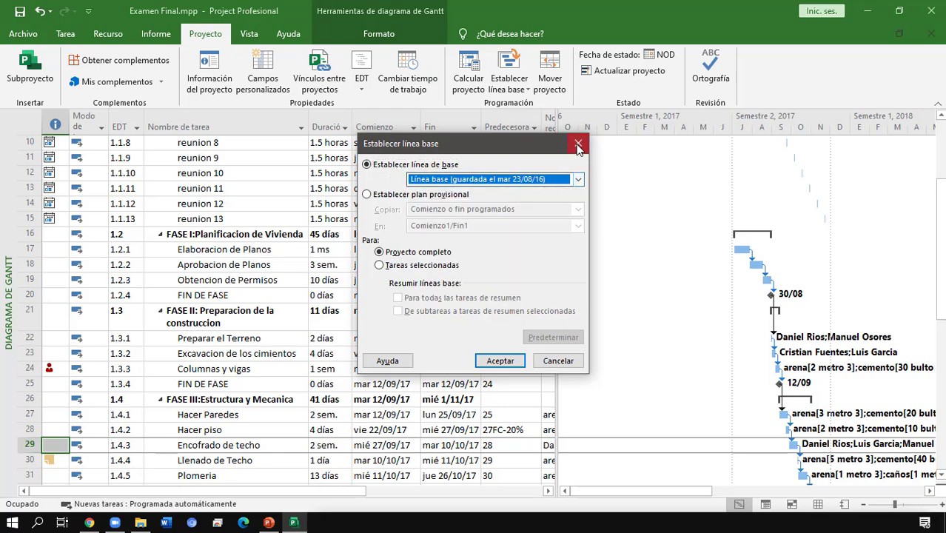
pyautogui.press('Return')
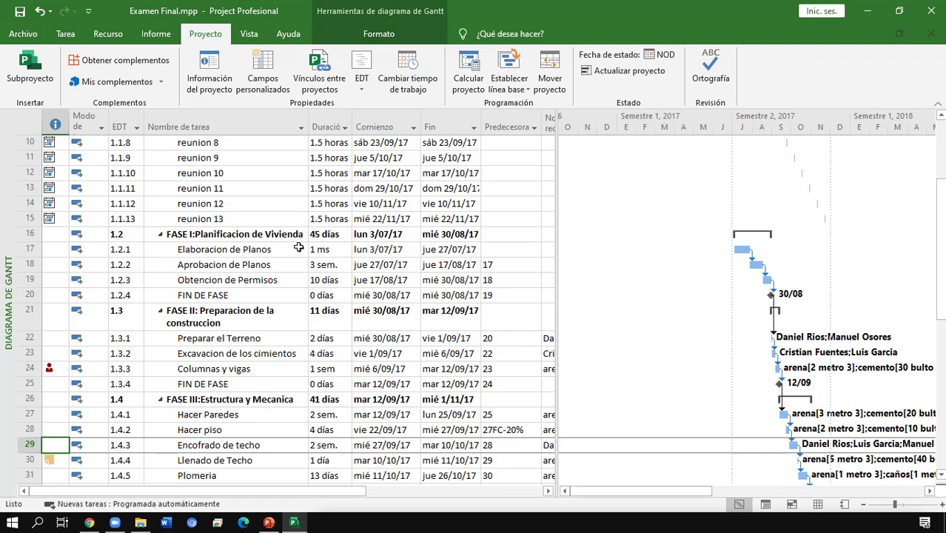
# Save the project file and select the PROYECTO:CONSTRUCCION DE VIVIENDA summary task
pyautogui.click(20, 11)
pyautogui.click(248, 218)
pyautogui.press('Up')
pyautogui.press('Up')
pyautogui.press('Up')
pyautogui.press('Up')
pyautogui.press('Up')
pyautogui.press('Up')
pyautogui.press('Up')
pyautogui.press('Up')
pyautogui.press('Up')
pyautogui.press('Up')
pyautogui.press('Up')
pyautogui.press('Up')
pyautogui.press('Up')
pyautogui.press('Up')
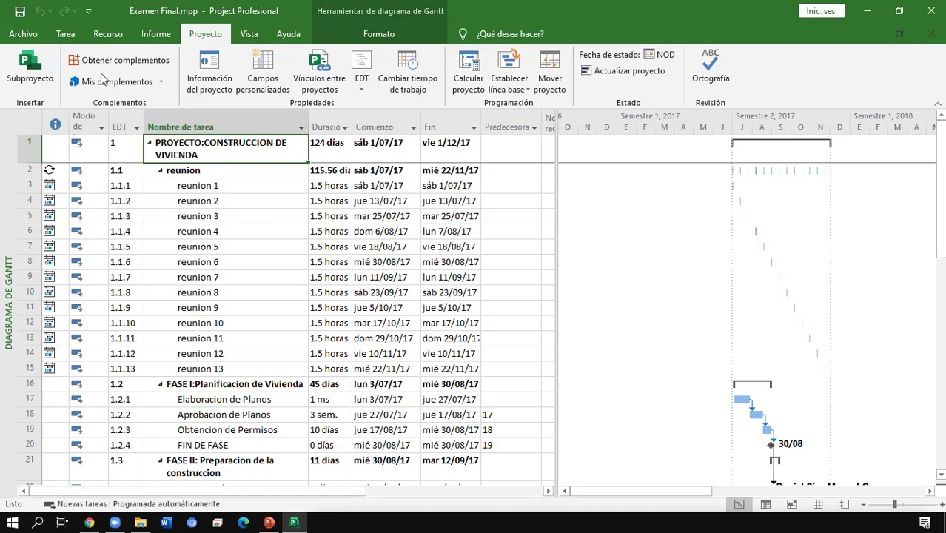
# Save a copy of the project as EJECUCION-Examen Final.mpp in the Escritorio folder
pyautogui.click(23, 35)
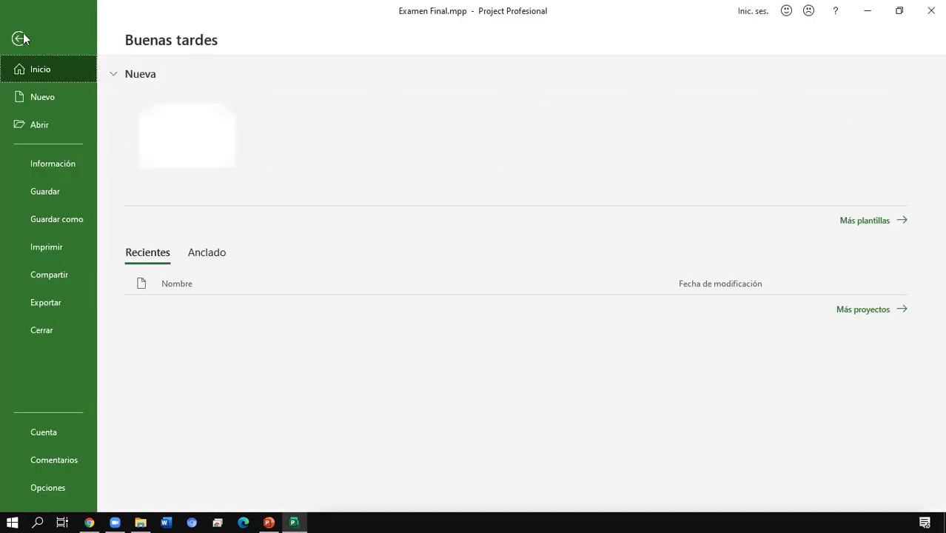
pyautogui.click(66, 221)
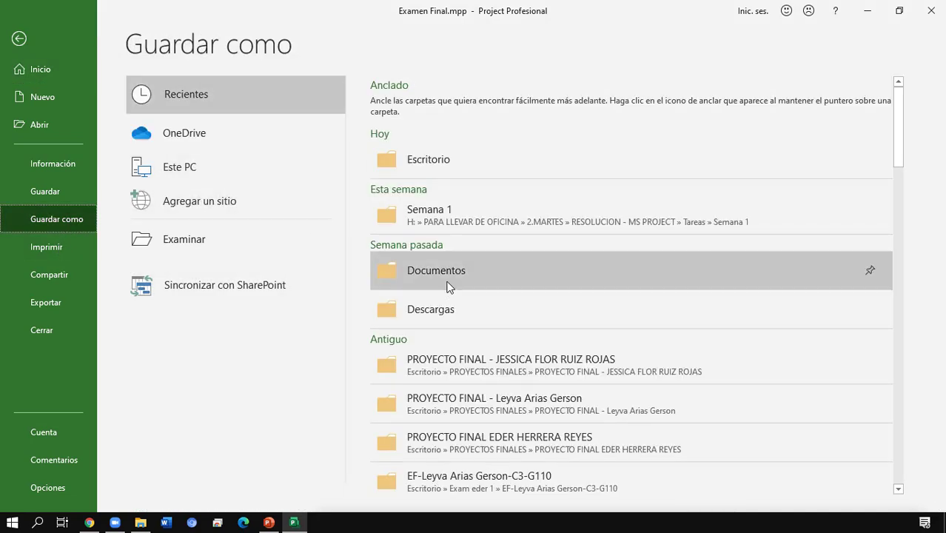
pyautogui.click(410, 172)
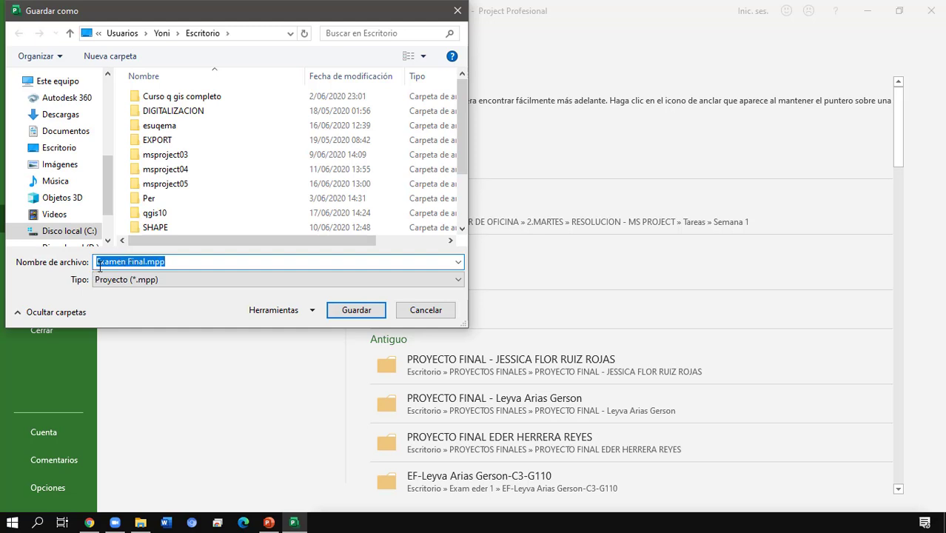
pyautogui.click(99, 263)
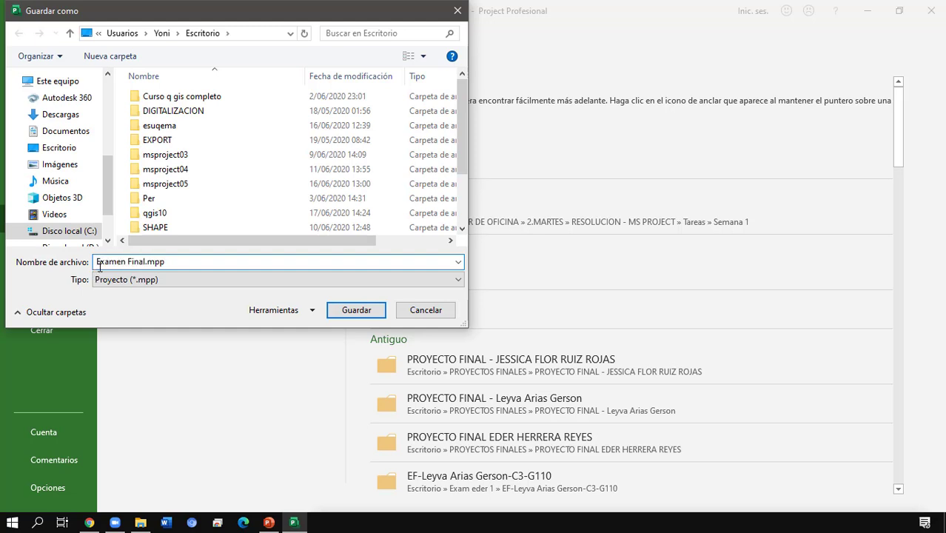
pyautogui.write('EJECUCION')
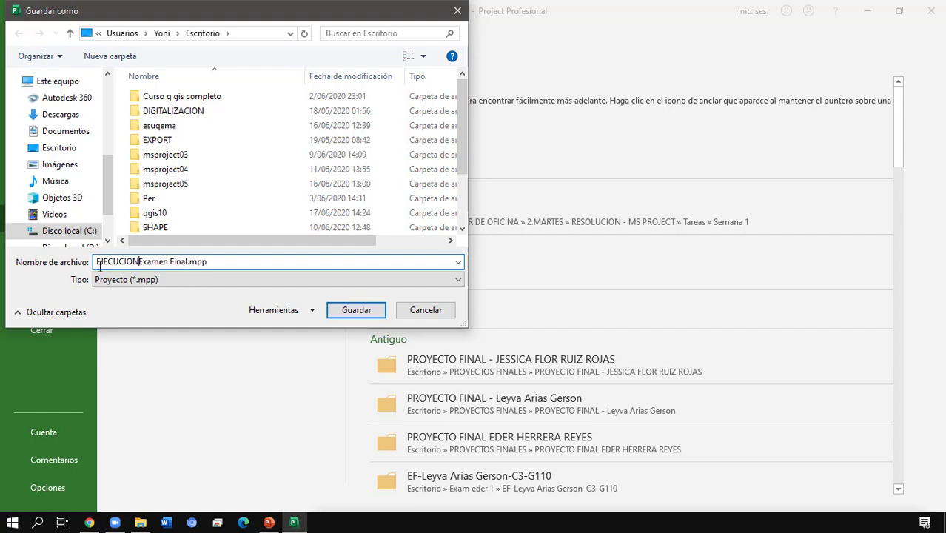
pyautogui.write('-')
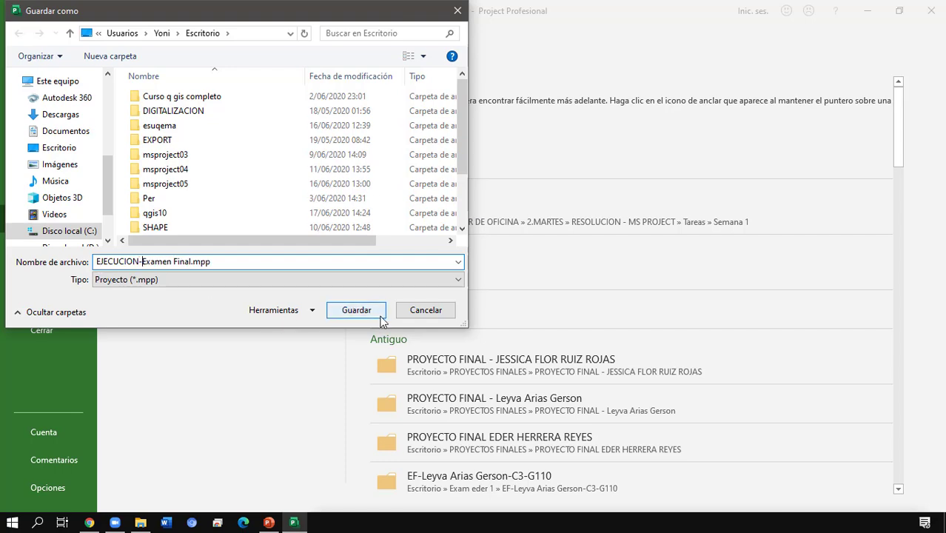
pyautogui.click(353, 309)
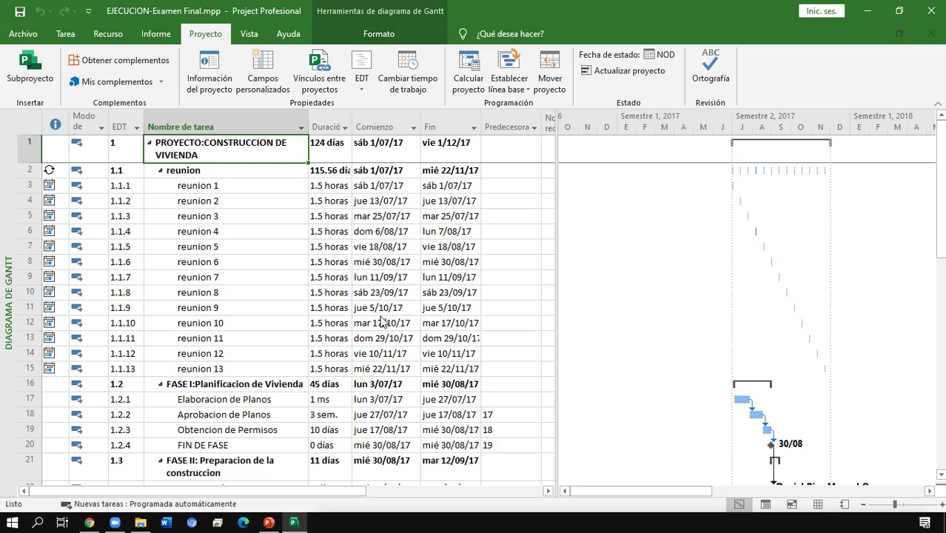
# Check the start and finish dates of the PROYECTO:CONSTRUCCION DE VIVIENDA summary task
pyautogui.press('Right')
pyautogui.press('Right')
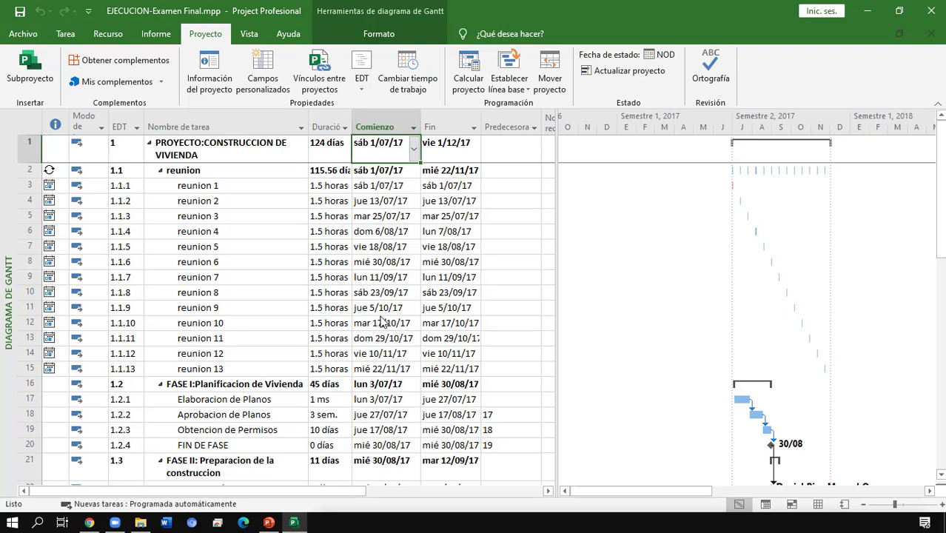
pyautogui.press('Right')
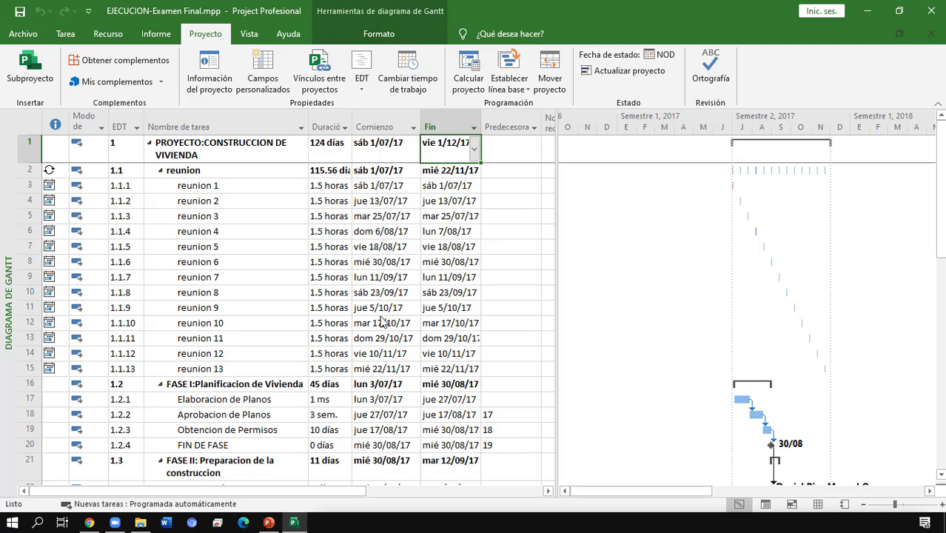
pyautogui.press('Left')
pyautogui.press('Left')
pyautogui.press('Left')
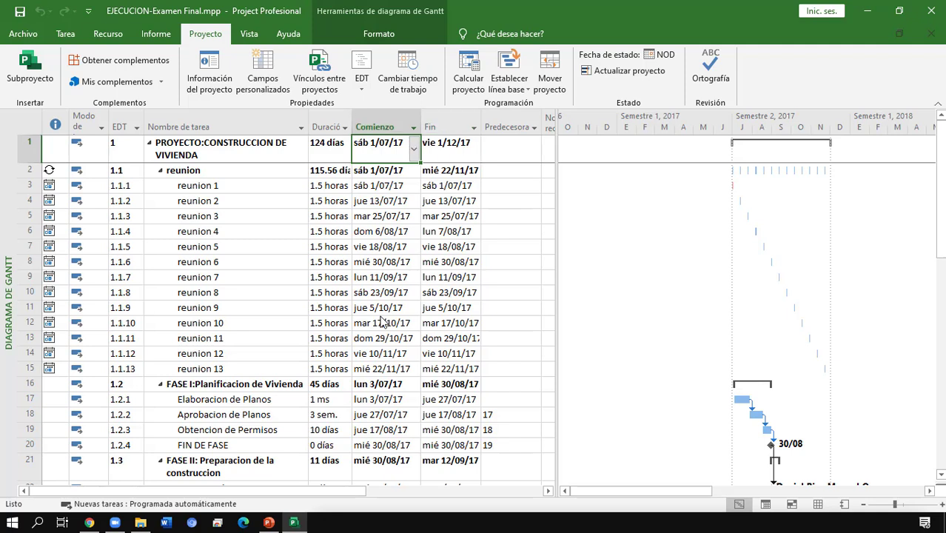
# Look through the task names of the meetings, FASE I and the following phases, moving down and back up the schedule
pyautogui.press('Down')
pyautogui.press('Down')
pyautogui.press('Down')
pyautogui.press('Down')
pyautogui.press('Down')
pyautogui.press('Down')
pyautogui.press('Down')
pyautogui.press('Down')
pyautogui.press('Down')
pyautogui.press('Down')
pyautogui.press('Down')
pyautogui.press('Down')
pyautogui.press('Down')
pyautogui.press('Down')
pyautogui.press('Down')
pyautogui.press('Down')
pyautogui.press('Down')
pyautogui.press('Down')
pyautogui.press('Down')
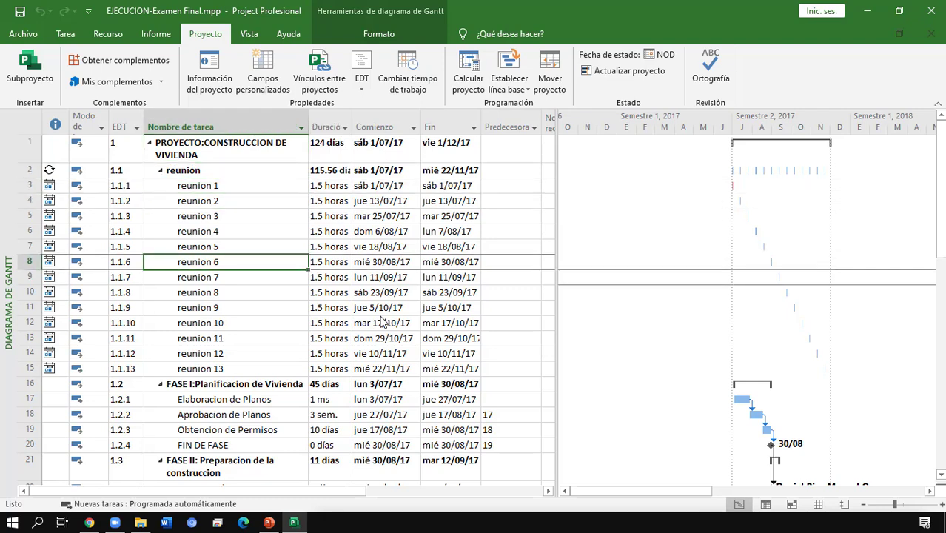
pyautogui.press('Up')
pyautogui.press('Up')
pyautogui.press('Up')
pyautogui.press('Up')
pyautogui.press('Down')
pyautogui.press('Down')
pyautogui.press('Down')
pyautogui.press('Down')
pyautogui.press('Down')
pyautogui.press('Down')
pyautogui.press('Down')
pyautogui.press('Down')
pyautogui.press('Down')
pyautogui.press('Down')
pyautogui.press('Down')
pyautogui.press('Down')
pyautogui.press('Down')
pyautogui.press('Down')
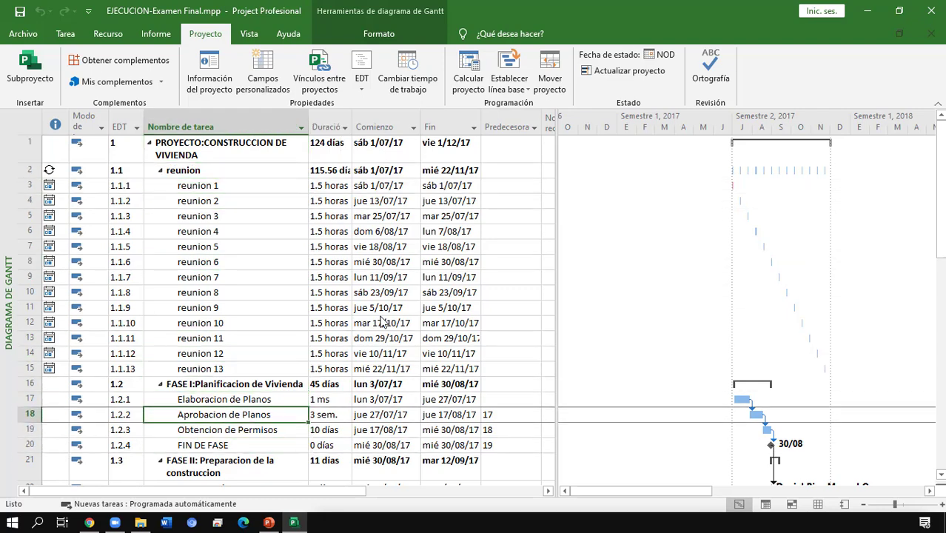
pyautogui.press('Up')
pyautogui.press('Up')
pyautogui.press('Up')
pyautogui.press('Up')
pyautogui.press('Up')
pyautogui.press('Up')
pyautogui.press('Up')
pyautogui.press('Up')
pyautogui.press('Up')
pyautogui.press('Up')
pyautogui.press('Up')
pyautogui.press('Up')
pyautogui.press('Up')
pyautogui.press('Up')
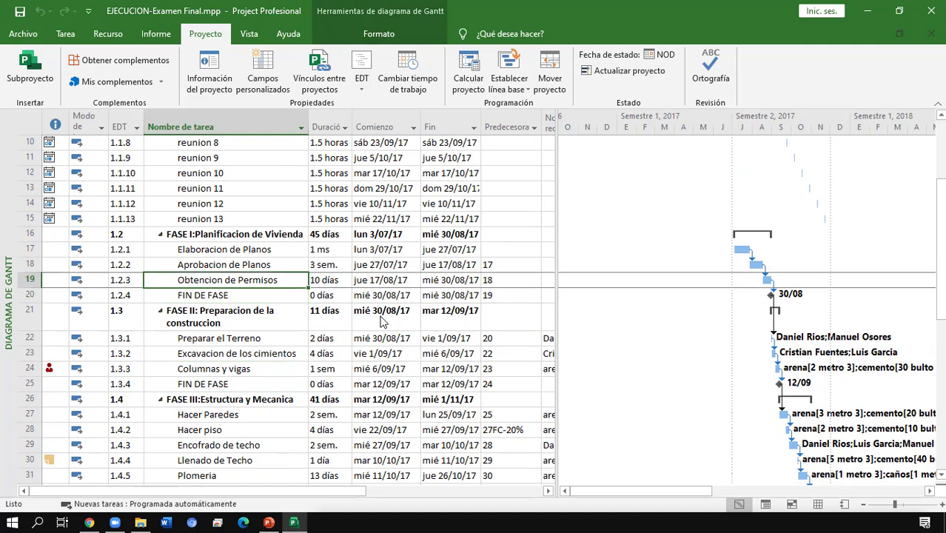
# Mark all tasks from FASE I:Planificacion de Vivienda through Llenado de Techo as 100% complete
pyautogui.hotkey('shift', 'Down')
pyautogui.hotkey('shift', 'Down')
pyautogui.hotkey('shift', 'Down')
pyautogui.hotkey('shift', 'Down')
pyautogui.hotkey('shift', 'Down')
pyautogui.hotkey('shift', 'Down')
pyautogui.hotkey('shift', 'Down')
pyautogui.hotkey('shift', 'Down')
pyautogui.hotkey('shift', 'Down')
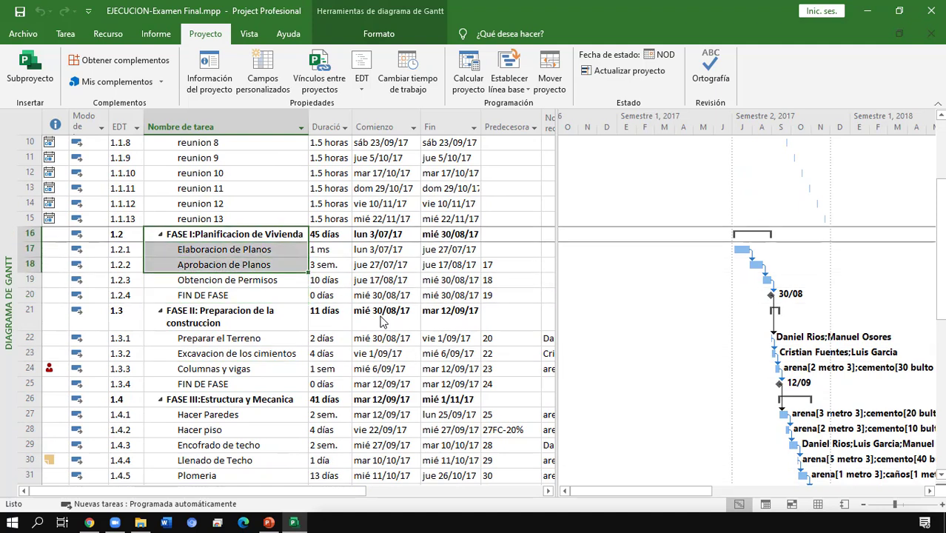
pyautogui.hotkey('shift', 'Down')
pyautogui.hotkey('shift', 'Down')
pyautogui.hotkey('shift', 'Down')
pyautogui.hotkey('shift', 'Down')
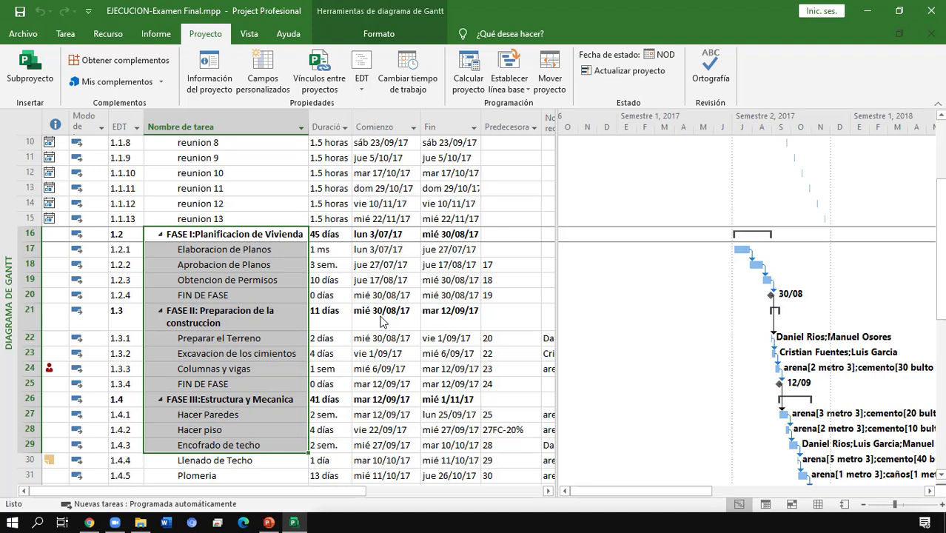
pyautogui.hotkey('shift', 'Down')
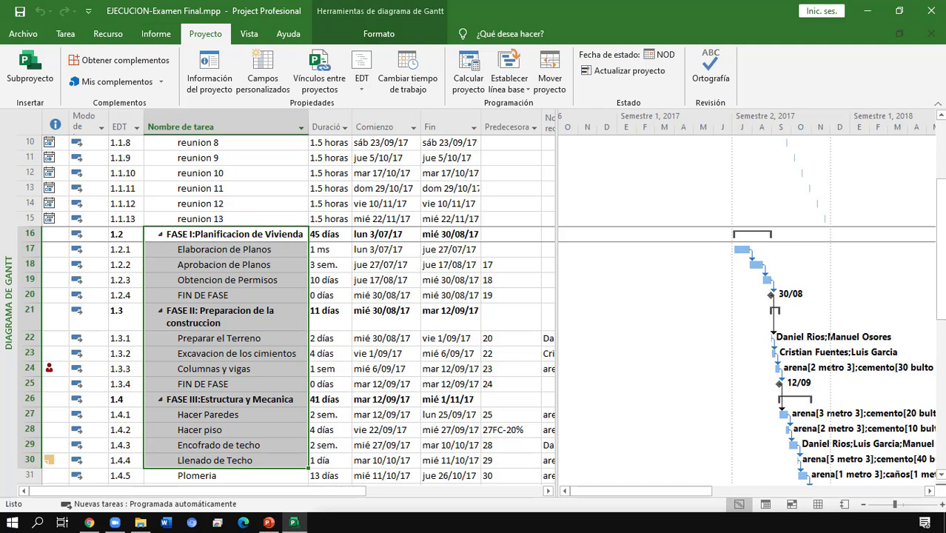
pyautogui.click(65, 34)
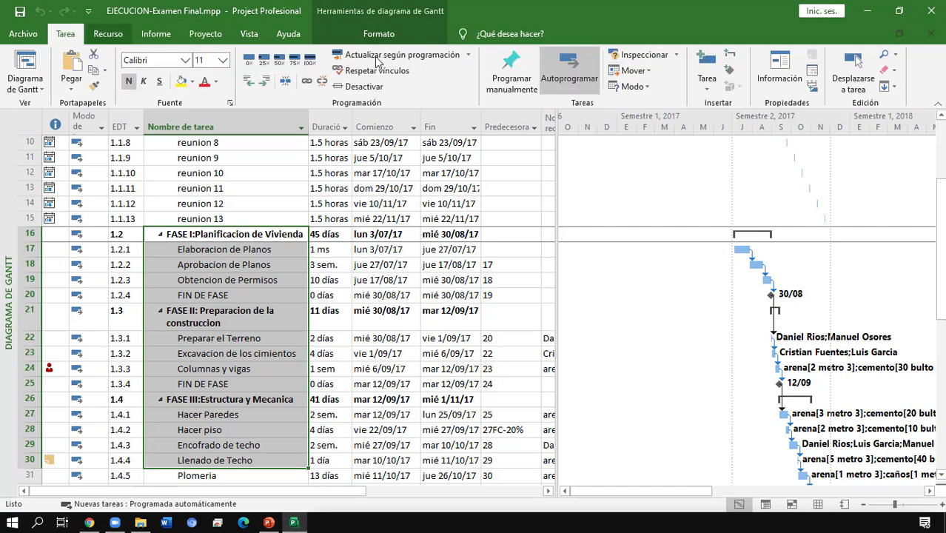
pyautogui.click(310, 63)
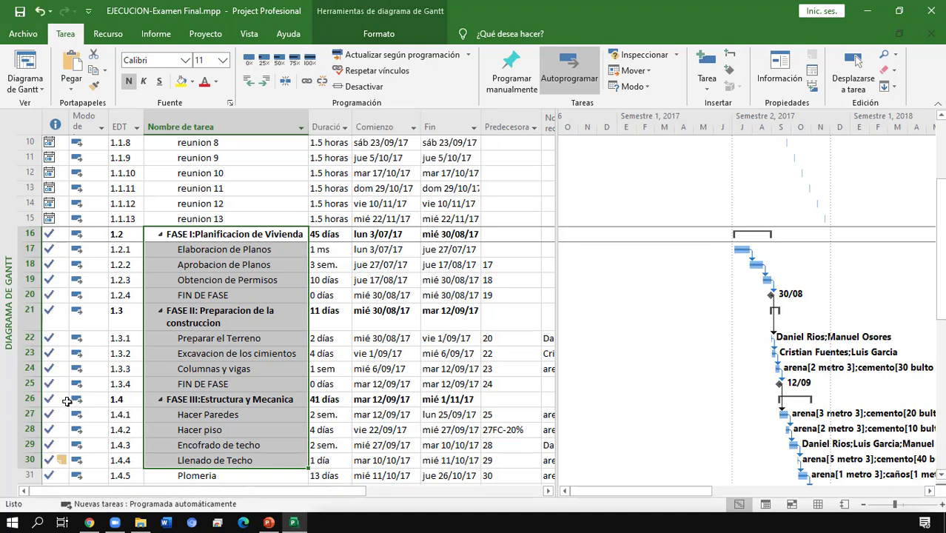
# Try marking the FASE IV:Acabado Exterior e interior summary task as 100% complete, and undo it
pyautogui.press('Down')
pyautogui.press('Down')
pyautogui.press('Down')
pyautogui.moveTo(52, 403)
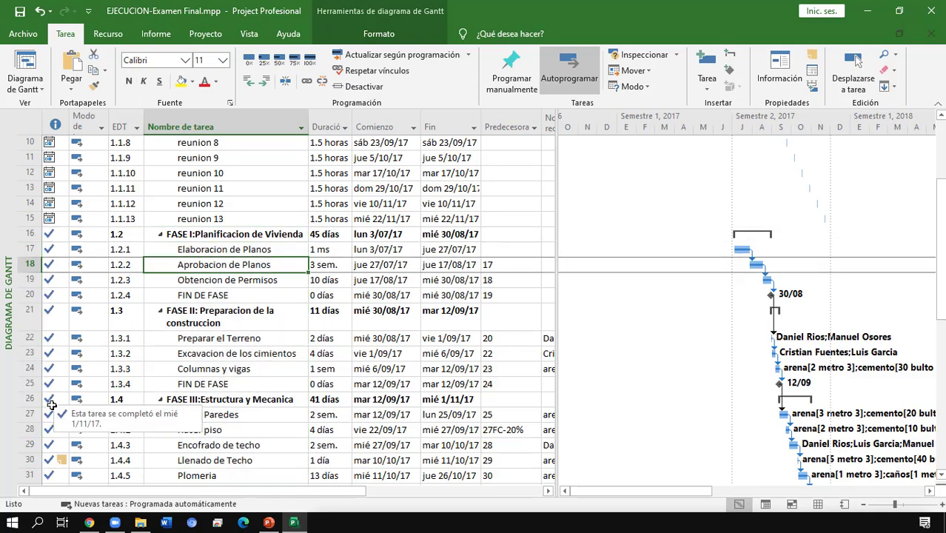
pyautogui.press('pagedown')
pyautogui.press('pageup')
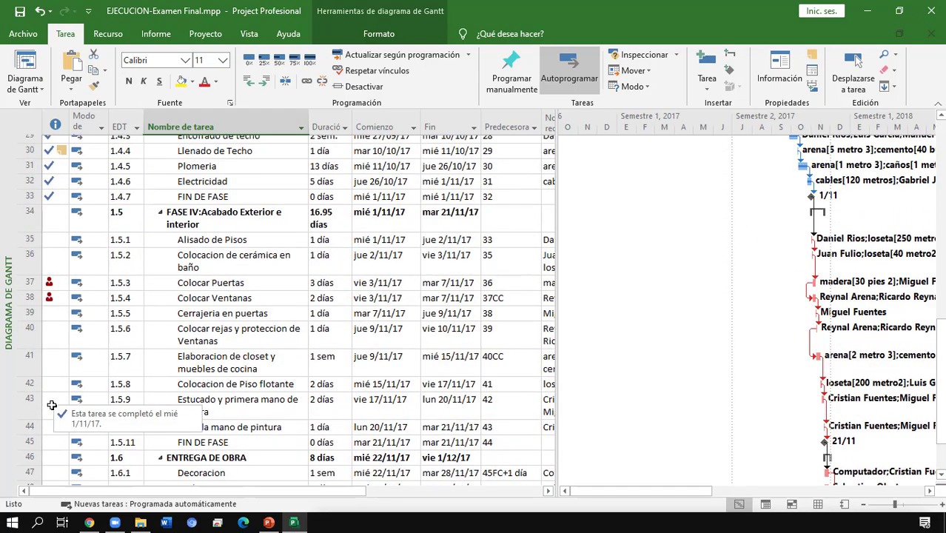
pyautogui.click(232, 351)
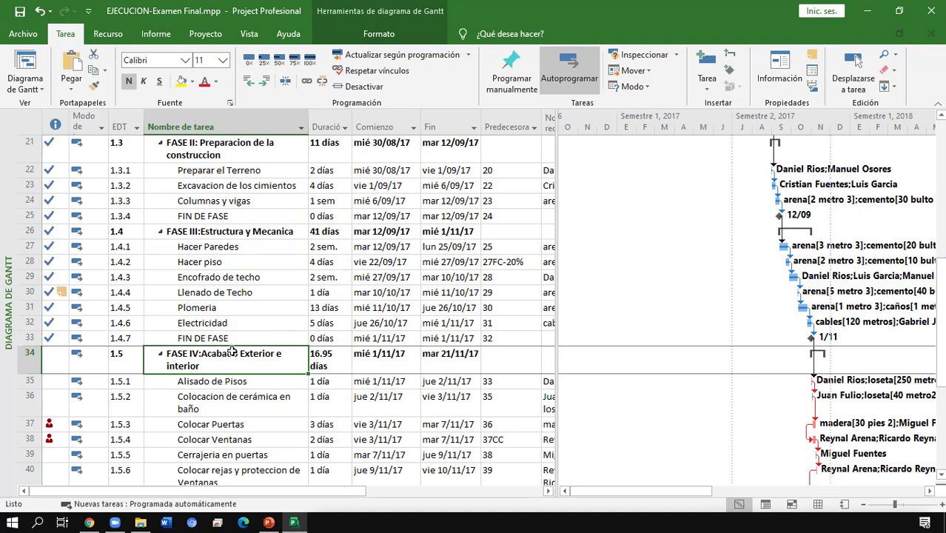
pyautogui.click(311, 63)
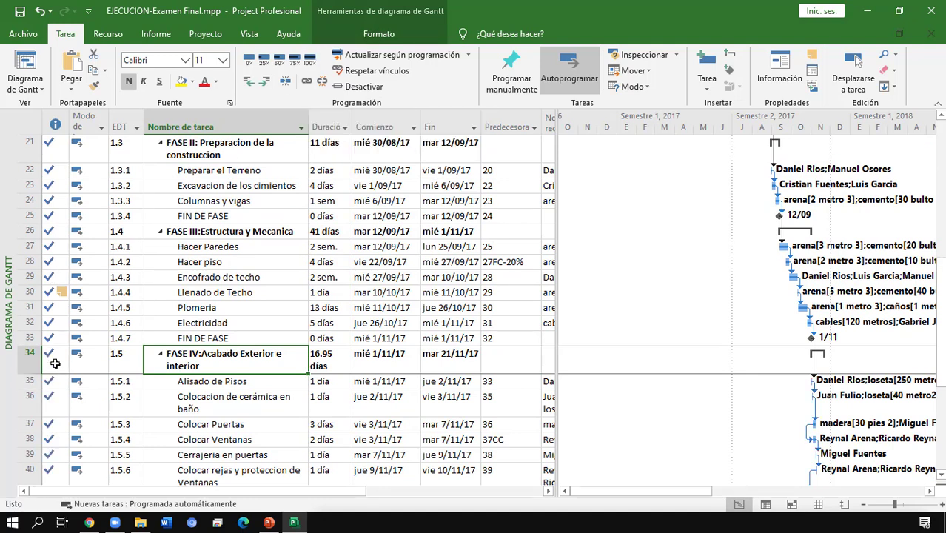
pyautogui.hotkey('ctrl', 'z')
# Reset Plomeria, Electricidad and the FIN DE FASE milestone of FASE III to 0% complete
pyautogui.click(205, 339)
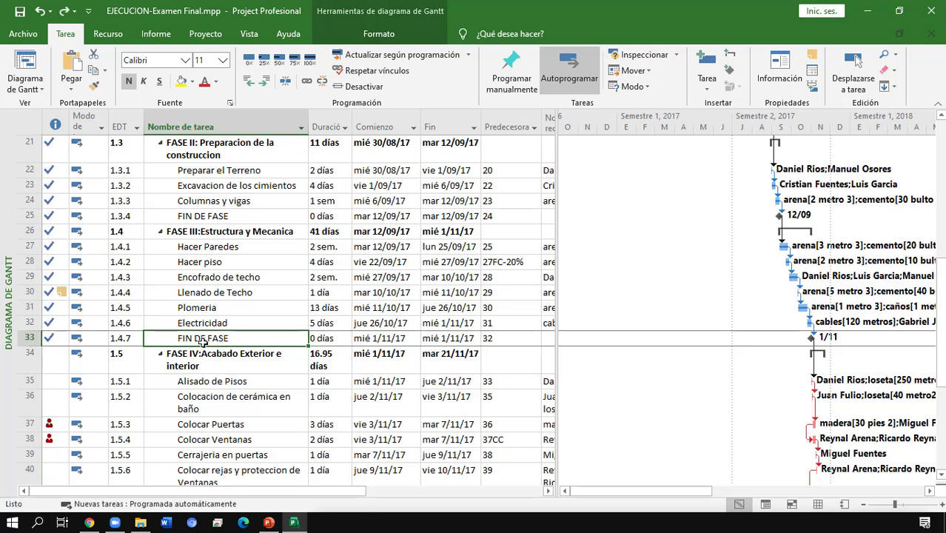
pyautogui.keyDown('shift'); pyautogui.click(211, 294); pyautogui.keyUp('shift')
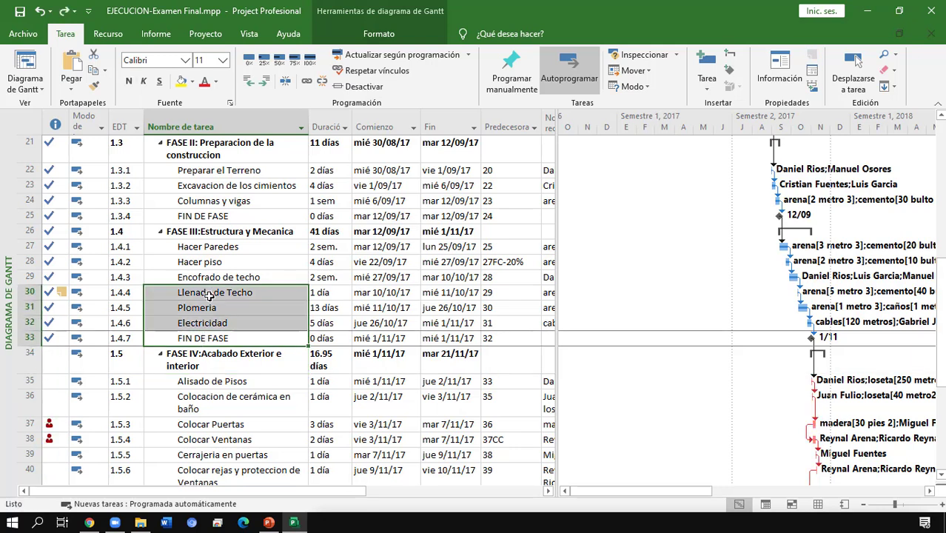
pyautogui.click(210, 309)
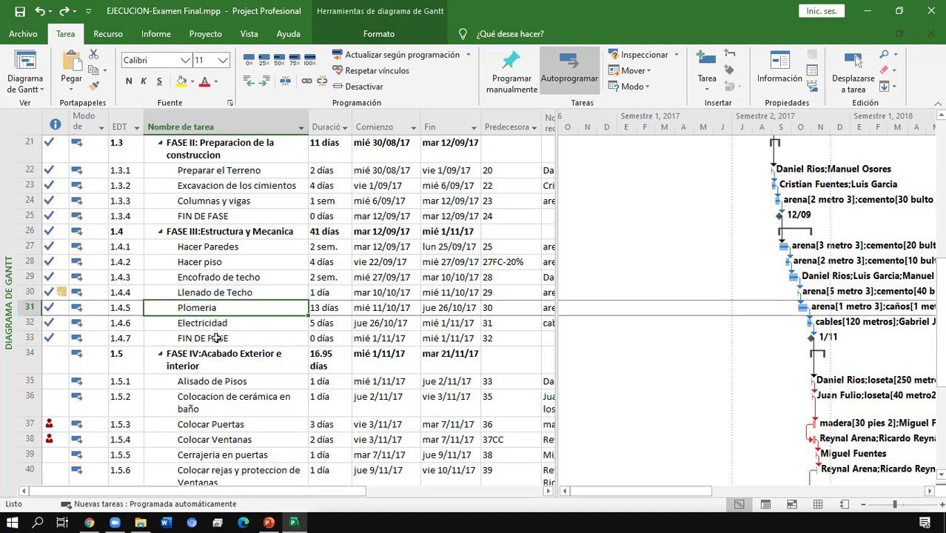
pyautogui.keyDown('shift'); pyautogui.click(215, 338); pyautogui.keyUp('shift')
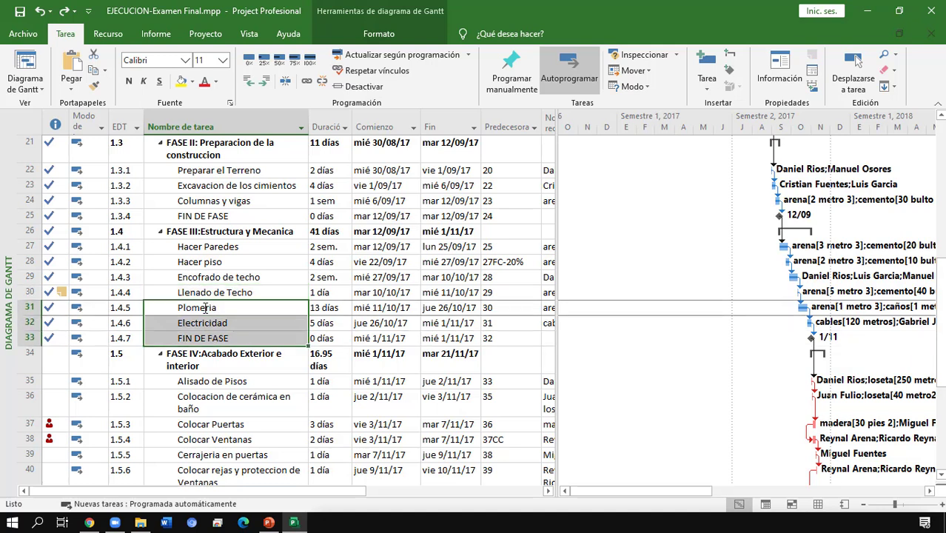
pyautogui.click(249, 59)
# Examine the completion indicators of the tasks from the meetings down to FASE IV
pyautogui.click(230, 287)
pyautogui.press('Up')
pyautogui.press('Up')
pyautogui.press('Up')
pyautogui.press('Up')
pyautogui.press('Up')
pyautogui.press('Up')
pyautogui.press('Up')
pyautogui.press('Up')
pyautogui.press('Up')
pyautogui.press('Up')
pyautogui.press('Up')
pyautogui.press('Up')
pyautogui.press('Up')
pyautogui.press('Up')
pyautogui.press('Up')
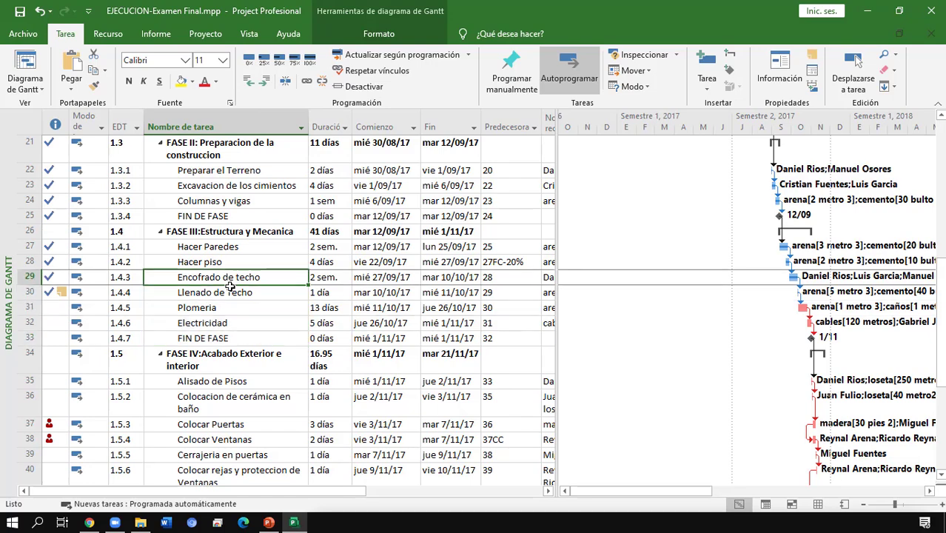
pyautogui.press('Up')
pyautogui.press('Up')
pyautogui.press('Up')
pyautogui.press('Up')
pyautogui.press('Up')
pyautogui.press('Up')
pyautogui.press('Up')
pyautogui.press('Up')
pyautogui.press('Up')
pyautogui.press('Up')
pyautogui.press('Down')
pyautogui.press('Down')
pyautogui.press('Down')
pyautogui.press('Down')
pyautogui.press('Down')
pyautogui.press('Down')
pyautogui.press('Down')
pyautogui.press('Down')
pyautogui.press('Down')
pyautogui.press('Down')
pyautogui.press('Down')
pyautogui.press('Down')
pyautogui.press('Down')
pyautogui.press('Down')
pyautogui.press('Down')
pyautogui.press('Down')
pyautogui.press('Down')
pyautogui.press('Down')
pyautogui.press('Down')
pyautogui.press('Down')
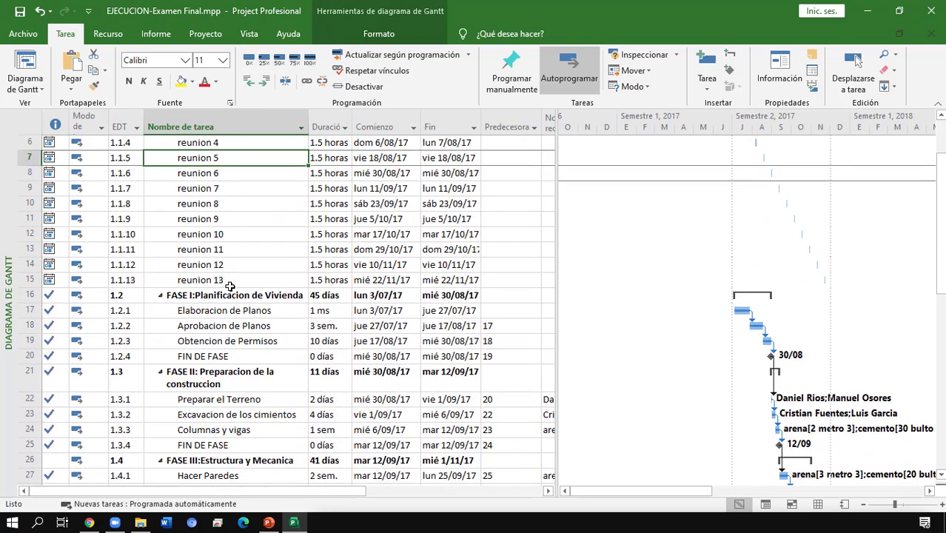
pyautogui.press('Down')
pyautogui.press('Down')
pyautogui.press('Down')
pyautogui.press('Down')
pyautogui.press('Down')
pyautogui.press('Down')
pyautogui.press('Down')
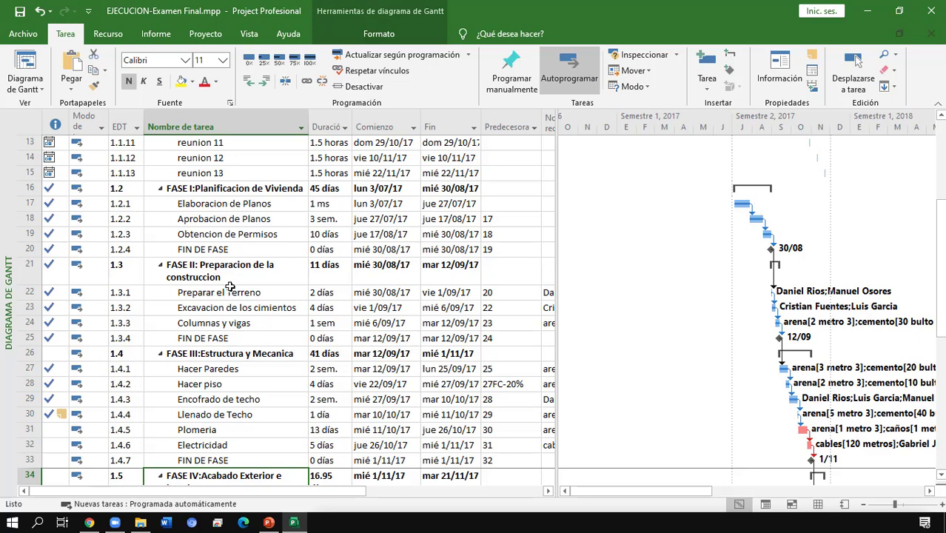
# Set Elaboracion de Planos in FASE I to 75% complete and check the percentage in its task information
pyautogui.press('Up')
pyautogui.press('Up')
pyautogui.press('Up')
pyautogui.press('Up')
pyautogui.press('Up')
pyautogui.press('Up')
pyautogui.press('Up')
pyautogui.press('Up')
pyautogui.press('Up')
pyautogui.press('Up')
pyautogui.press('Up')
pyautogui.press('Up')
pyautogui.press('Up')
pyautogui.press('Up')
pyautogui.press('Up')
pyautogui.press('Up')
pyautogui.press('Up')
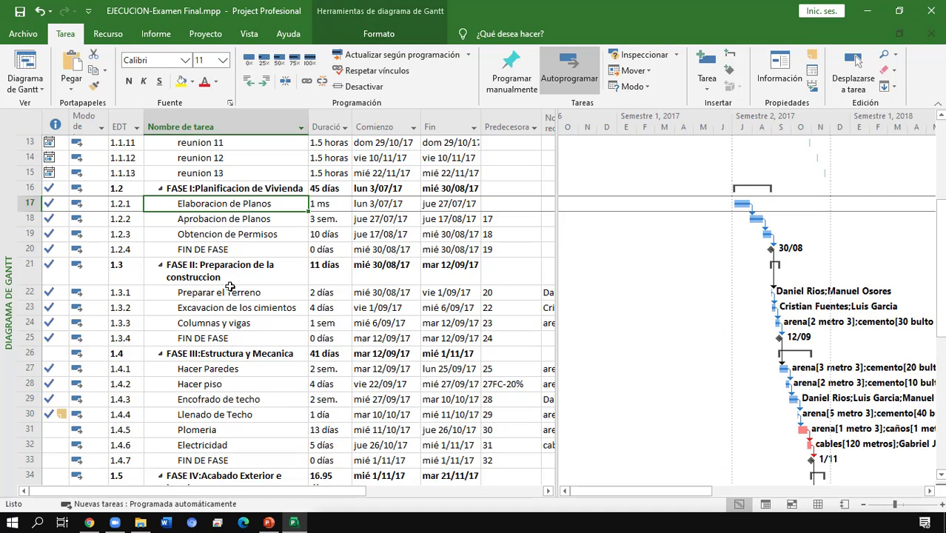
pyautogui.press('Right')
pyautogui.press('Left')
pyautogui.press('Left')
pyautogui.press('Left')
pyautogui.press('Left')
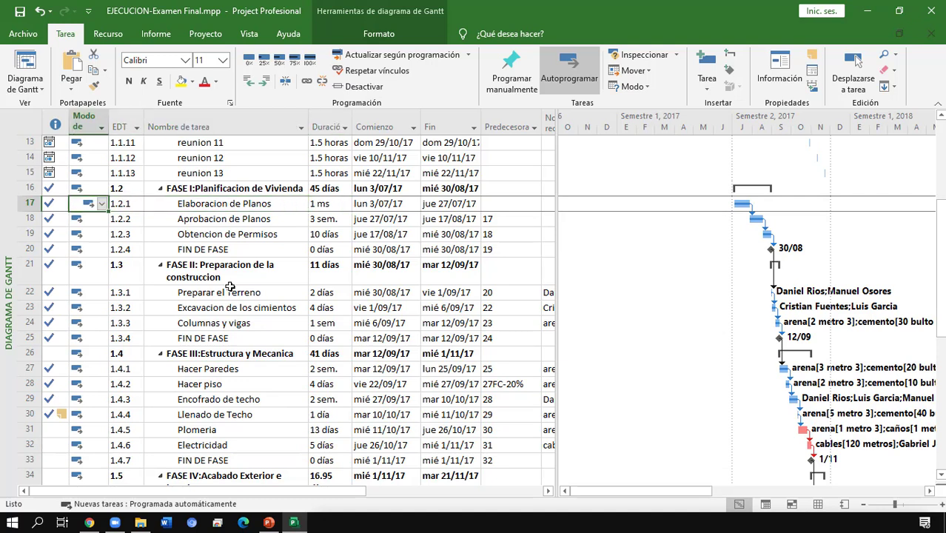
pyautogui.press('Right')
pyautogui.press('Right')
pyautogui.press('Right')
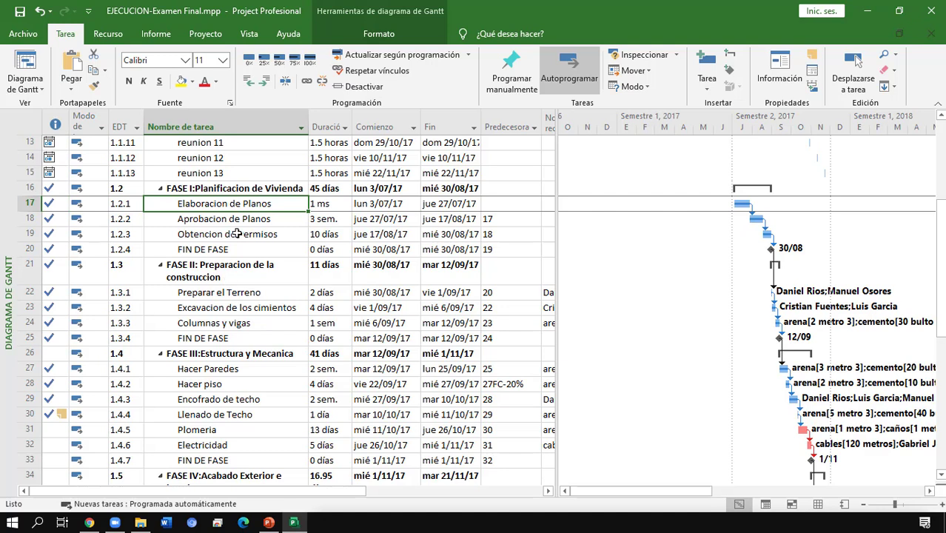
pyautogui.click(266, 63)
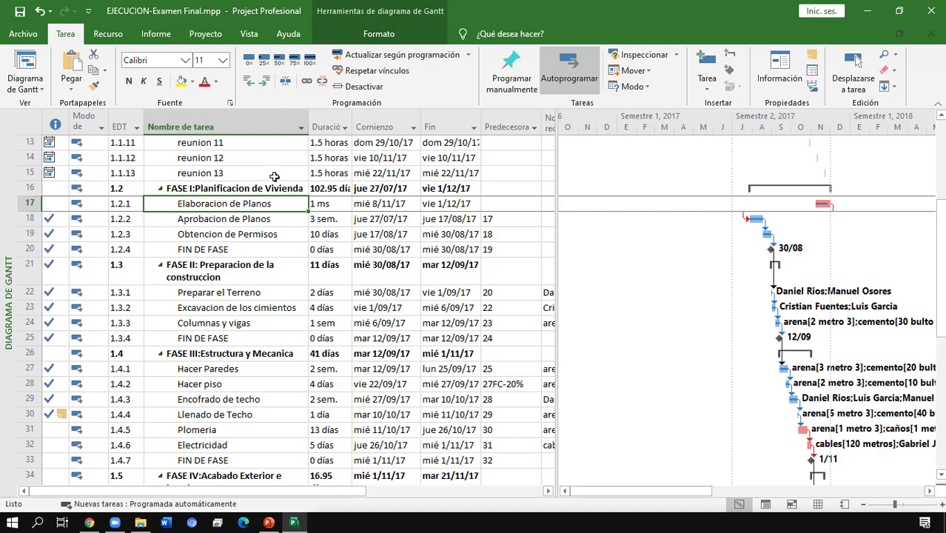
pyautogui.doubleClick(274, 203)
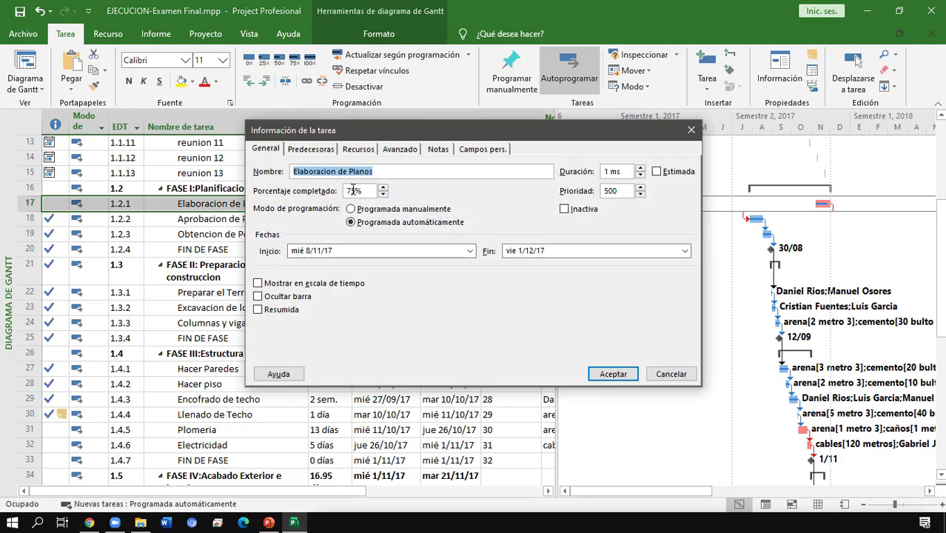
pyautogui.click(692, 130)
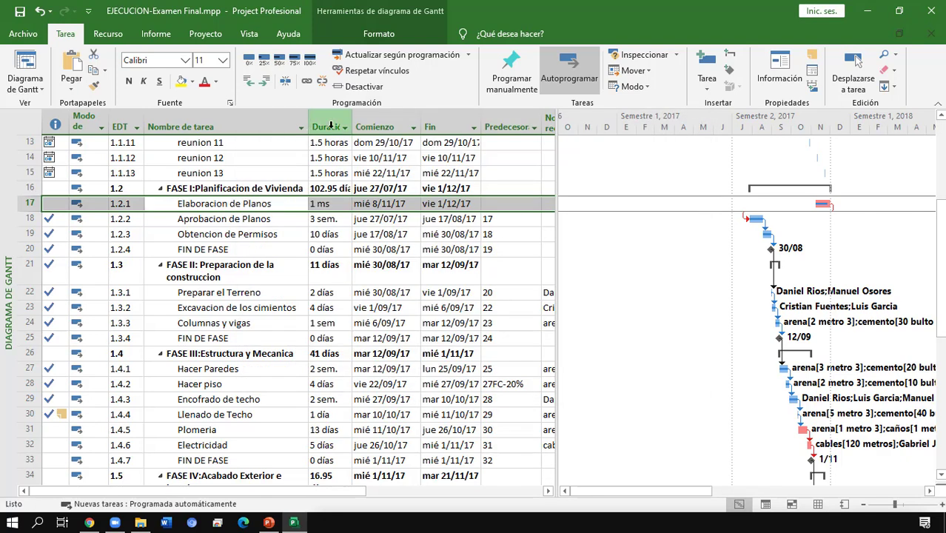
# Insert a % completado column before the duration column
pyautogui.click(330, 118)
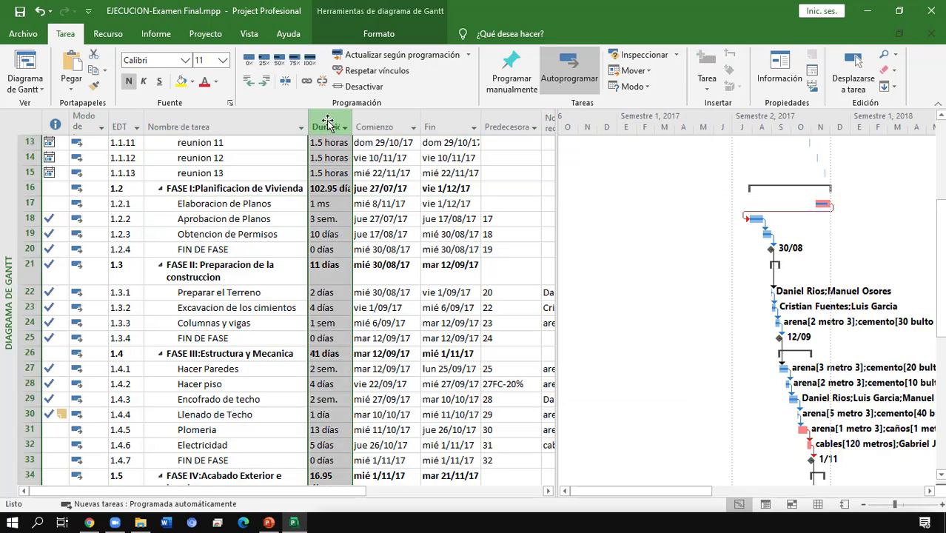
pyautogui.rightClick(328, 122)
pyautogui.click(374, 216)
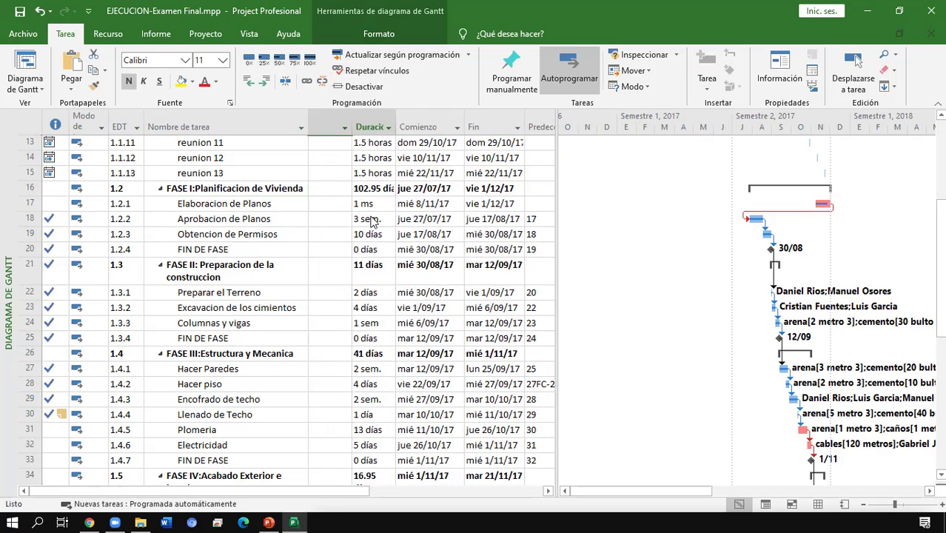
pyautogui.write('% completado')
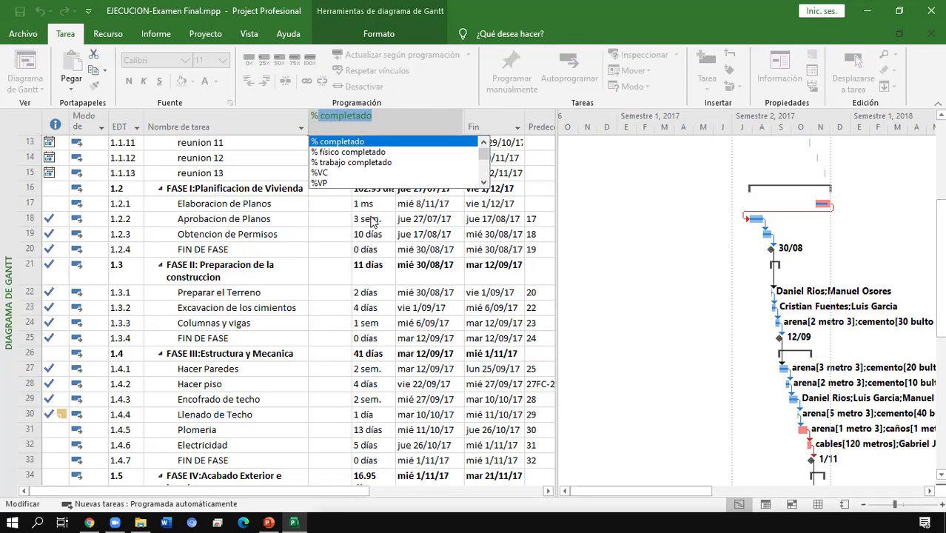
pyautogui.press('Return')
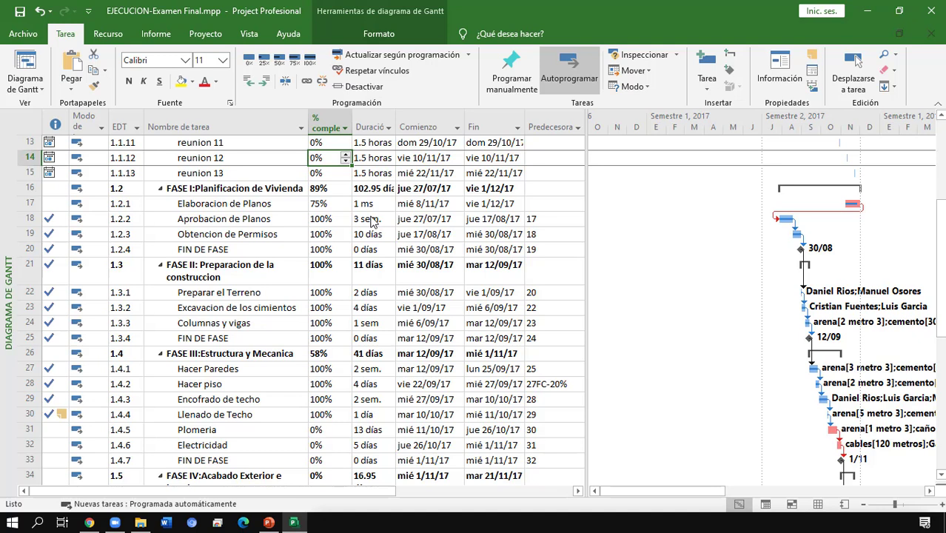
# Set the completion percentage of Elaboracion de Planos to 100%
pyautogui.press('Down')
pyautogui.press('Down')
pyautogui.press('Down')
pyautogui.press('Down')
pyautogui.press('Down')
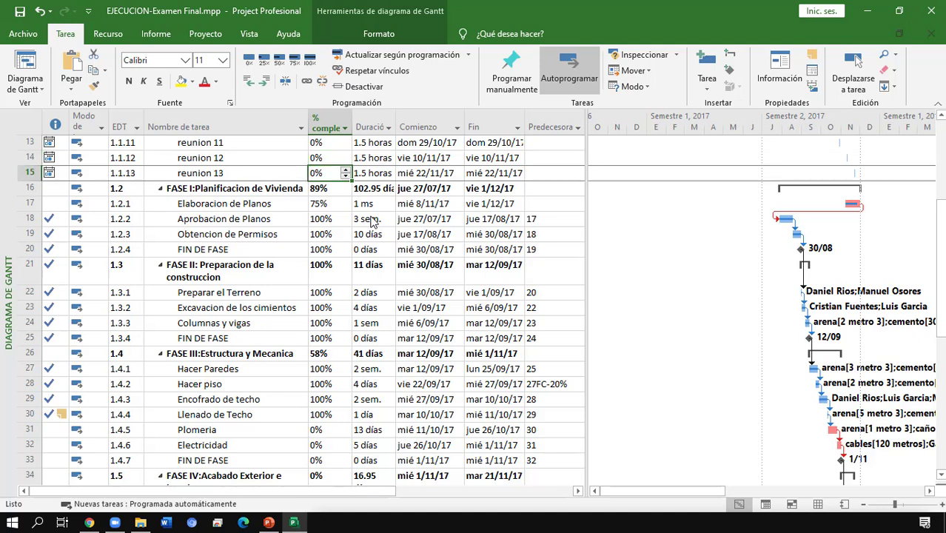
pyautogui.press('Up')
pyautogui.press('Up')
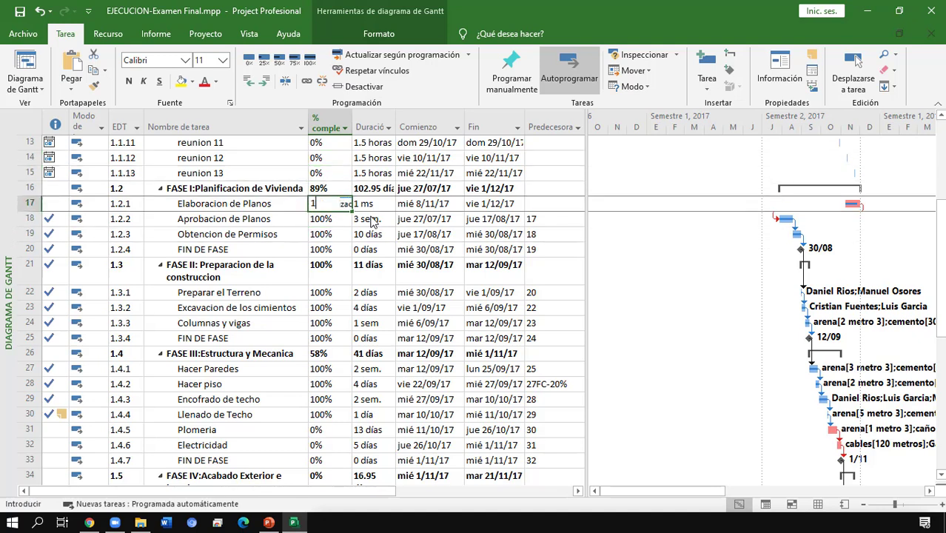
pyautogui.write('100')
pyautogui.press('Return')
# Review the completion percentages of the FASE I, FASE II and FASE III tasks, ending at Llenado de Techo
pyautogui.press('Down')
pyautogui.press('Down')
pyautogui.press('Down')
pyautogui.press('Down')
pyautogui.press('Down')
pyautogui.press('Down')
pyautogui.press('Down')
pyautogui.press('Down')
pyautogui.press('Down')
pyautogui.press('Down')
pyautogui.press('Down')
pyautogui.press('Down')
pyautogui.press('Down')
pyautogui.press('Down')
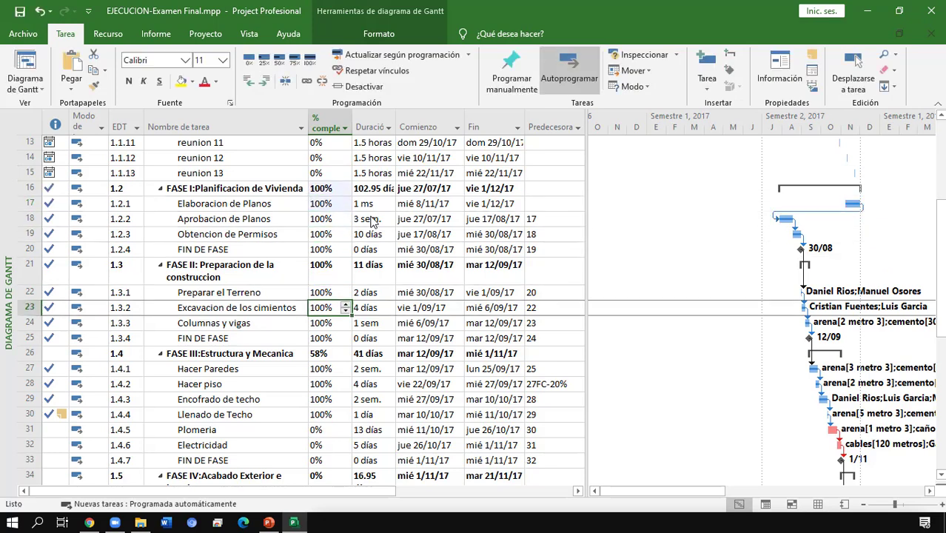
pyautogui.press('Up')
pyautogui.press('Up')
pyautogui.press('Up')
pyautogui.press('Up')
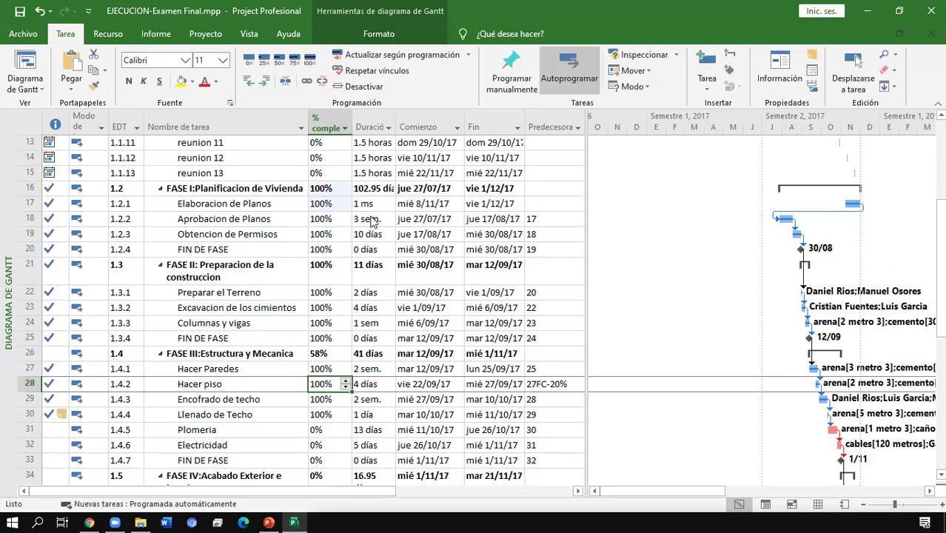
pyautogui.press('Down')
pyautogui.press('Down')
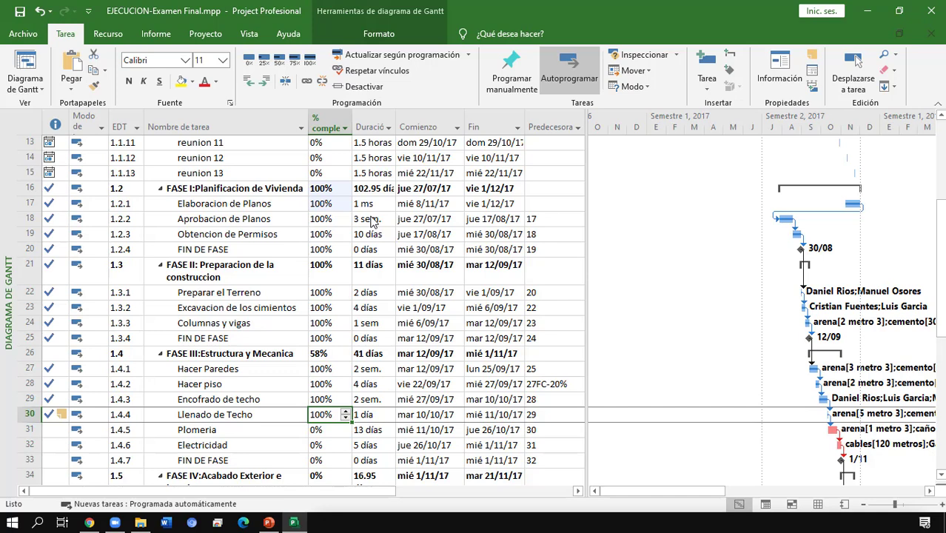
pyautogui.press('Left')
pyautogui.press('Left')
pyautogui.press('Left')
pyautogui.press('Left')
pyautogui.press('Right')
pyautogui.press('Right')
pyautogui.press('Right')
pyautogui.press('Right')
pyautogui.press('Right')
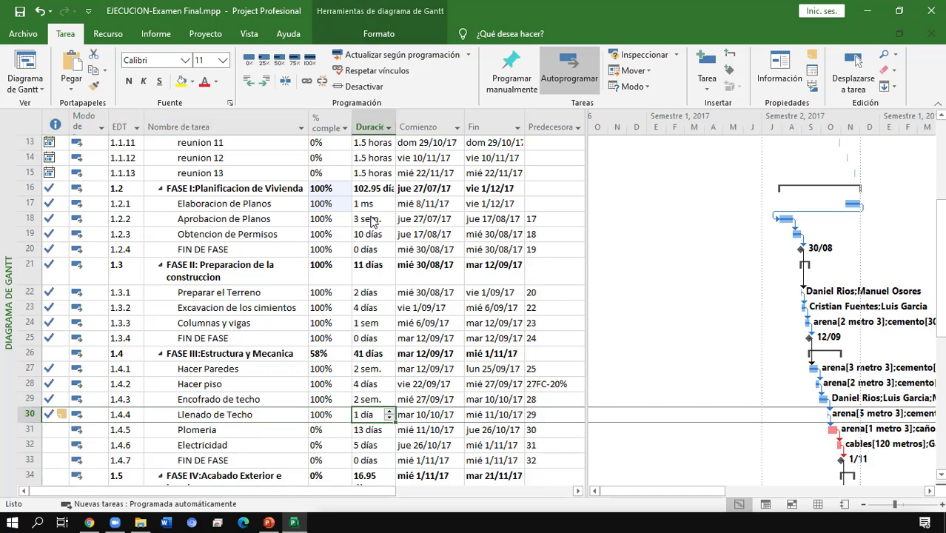
# Examine the completion indicator and the attached note of the Llenado de Techo task
pyautogui.press('Right')
pyautogui.press('Right')
pyautogui.press('Right')
pyautogui.press('Left')
pyautogui.press('Left')
pyautogui.press('Left')
pyautogui.press('Left')
pyautogui.press('Left')
pyautogui.press('Left')
pyautogui.press('Left')
pyautogui.press('Left')
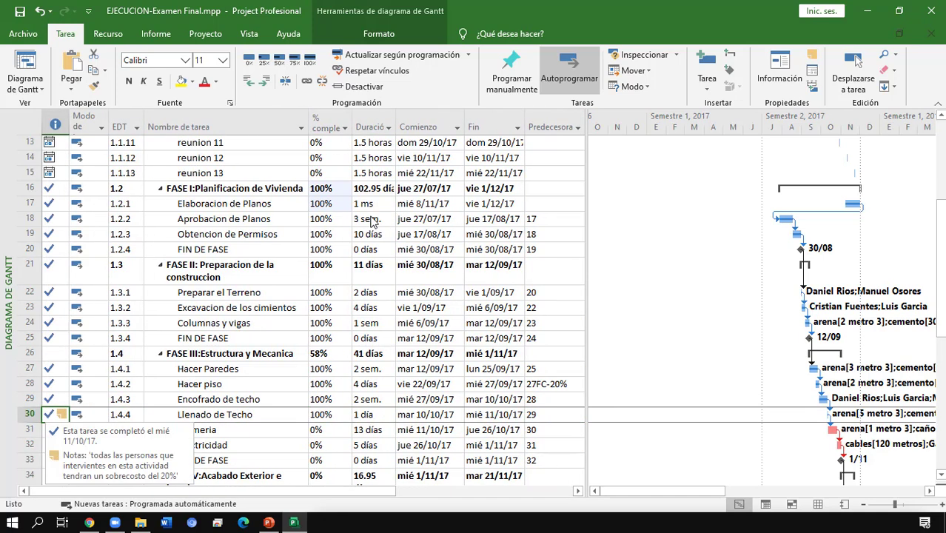
pyautogui.press('Right')
pyautogui.press('Right')
pyautogui.press('Right')
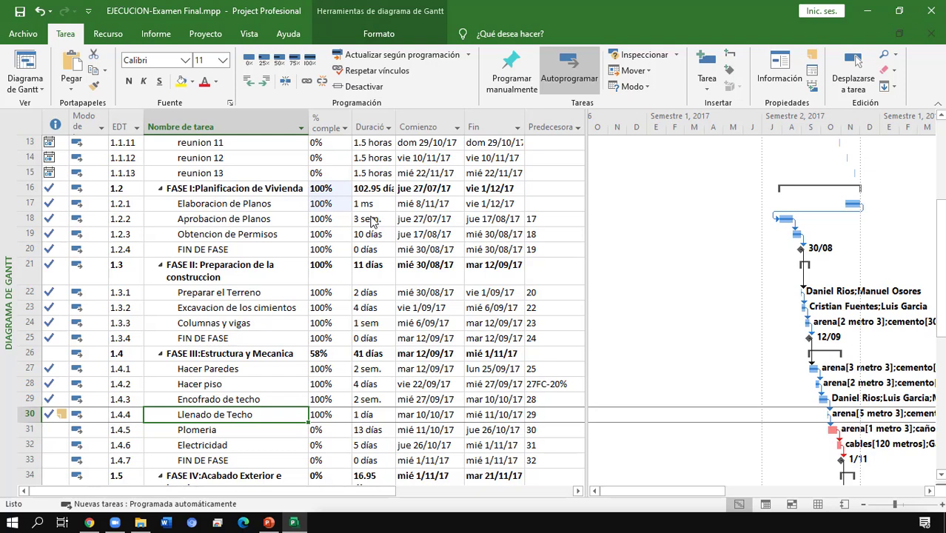
pyautogui.press('Right')
pyautogui.press('Right')
pyautogui.press('Left')
pyautogui.press('Left')
pyautogui.press('Left')
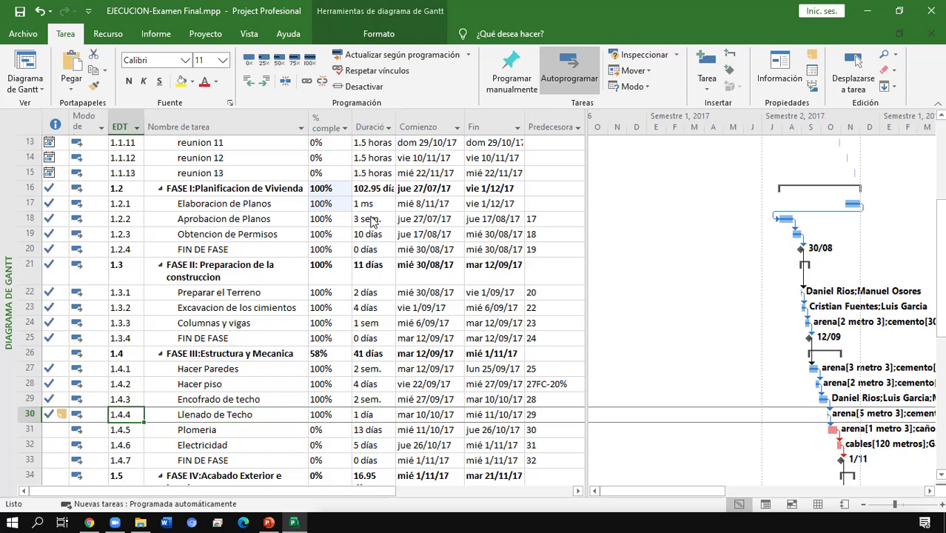
pyautogui.press('Right')
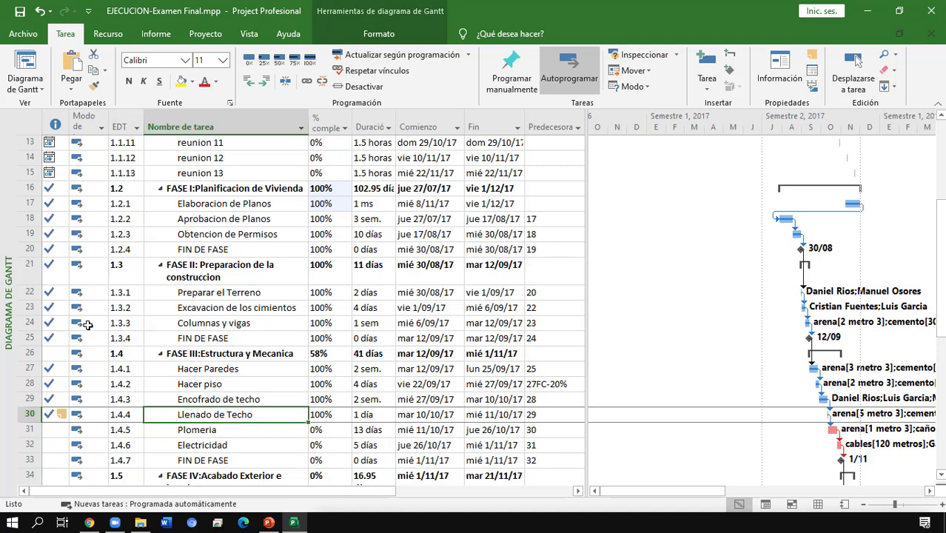
pyautogui.moveTo(62, 413)
pyautogui.click(205, 384)
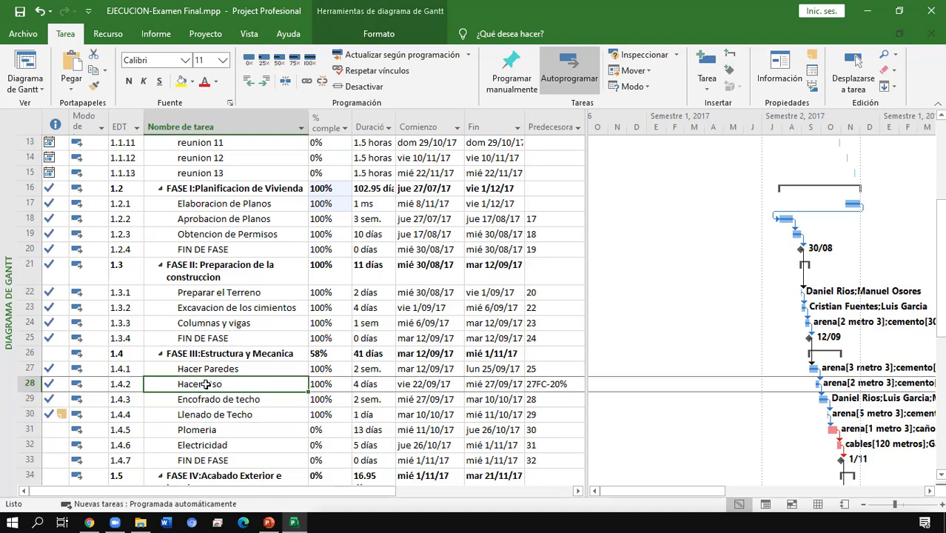
pyautogui.click(233, 415)
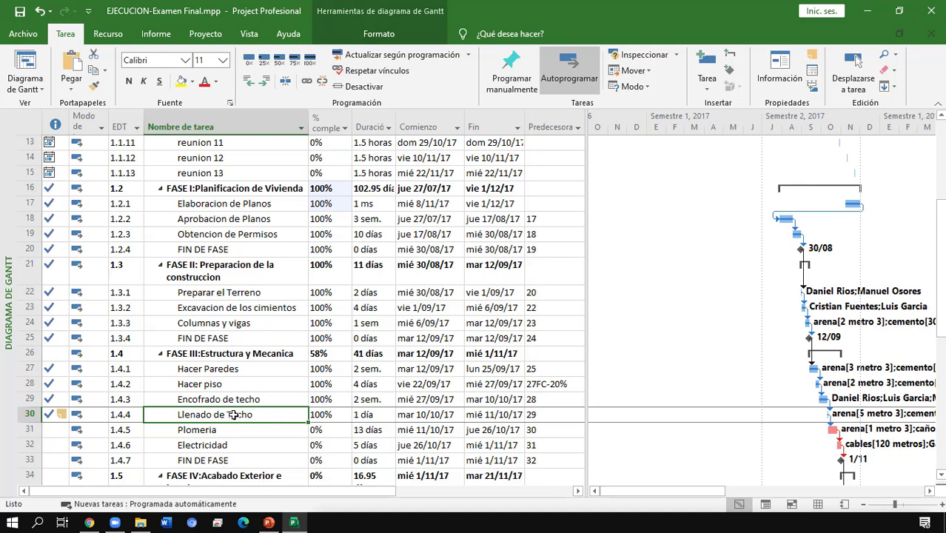
# Look through the task list from FASE III down to the FASE IV and ENTREGA DE OBRA tasks
pyautogui.press('Up')
pyautogui.press('Up')
pyautogui.press('Up')
pyautogui.press('Up')
pyautogui.press('Up')
pyautogui.press('Up')
pyautogui.press('Up')
pyautogui.press('Up')
pyautogui.press('Up')
pyautogui.press('Up')
pyautogui.press('Up')
pyautogui.press('Up')
pyautogui.press('Up')
pyautogui.press('Up')
pyautogui.press('Up')
pyautogui.press('Up')
pyautogui.press('Up')
pyautogui.press('Up')
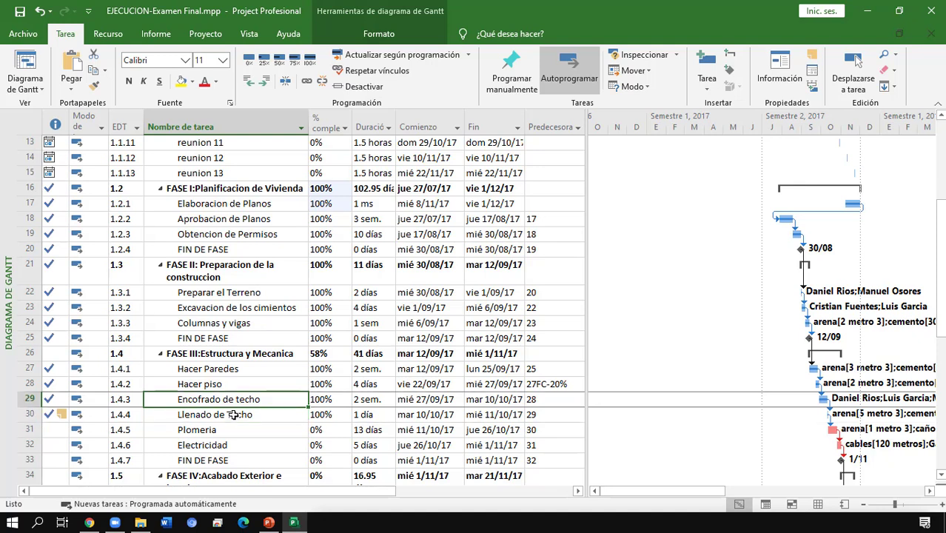
pyautogui.press('Down')
pyautogui.press('Down')
pyautogui.press('Down')
pyautogui.press('Down')
pyautogui.press('Down')
pyautogui.press('Down')
pyautogui.press('Down')
pyautogui.press('Down')
pyautogui.press('Down')
pyautogui.press('Down')
pyautogui.press('Down')
pyautogui.press('Down')
pyautogui.press('Down')
pyautogui.press('Down')
pyautogui.press('Down')
pyautogui.press('Down')
pyautogui.press('Down')
pyautogui.press('Down')
pyautogui.press('Down')
pyautogui.press('Down')
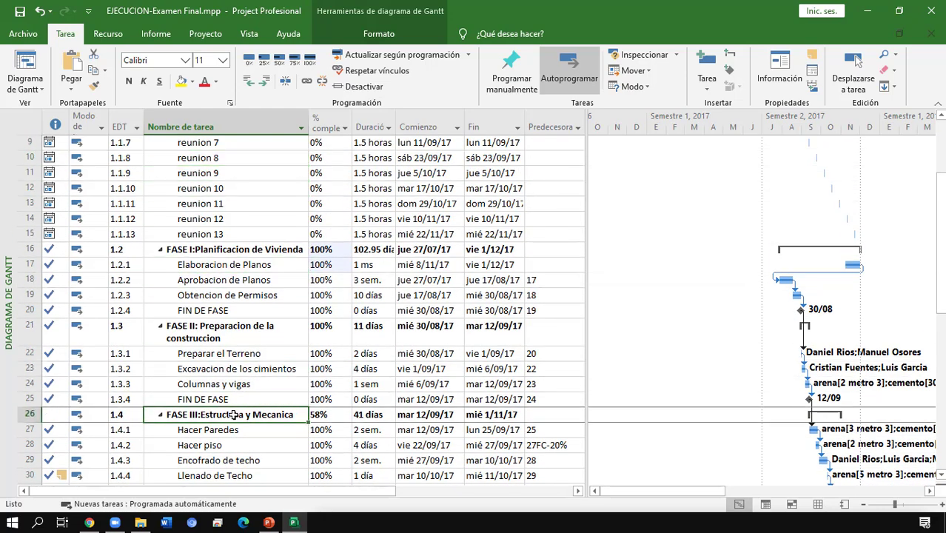
pyautogui.press('Down')
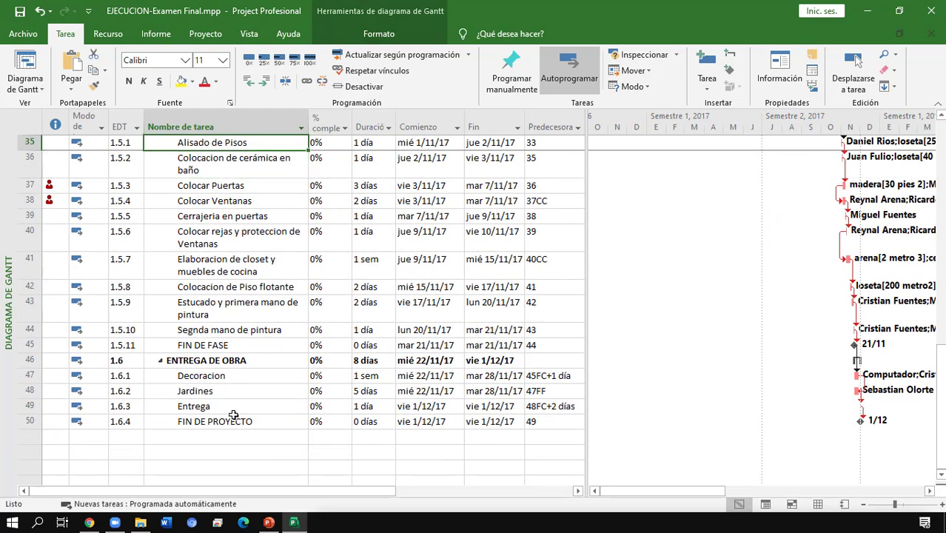
# Look back over the completion percentages of the FASE III, FASE II and FASE I tasks, up to the reunion tasks
pyautogui.press('Up')
pyautogui.press('Up')
pyautogui.press('Up')
pyautogui.press('Up')
pyautogui.press('Up')
pyautogui.press('Up')
pyautogui.press('Up')
pyautogui.press('Up')
pyautogui.press('Up')
pyautogui.press('Up')
pyautogui.press('Up')
pyautogui.press('Up')
pyautogui.press('Up')
pyautogui.press('Up')
pyautogui.press('Up')
pyautogui.press('Up')
pyautogui.press('Up')
pyautogui.press('Up')
pyautogui.press('Up')
pyautogui.press('Down')
pyautogui.press('Down')
pyautogui.press('Down')
pyautogui.press('Down')
pyautogui.press('Down')
pyautogui.press('Down')
pyautogui.press('Down')
pyautogui.press('Down')
pyautogui.press('Down')
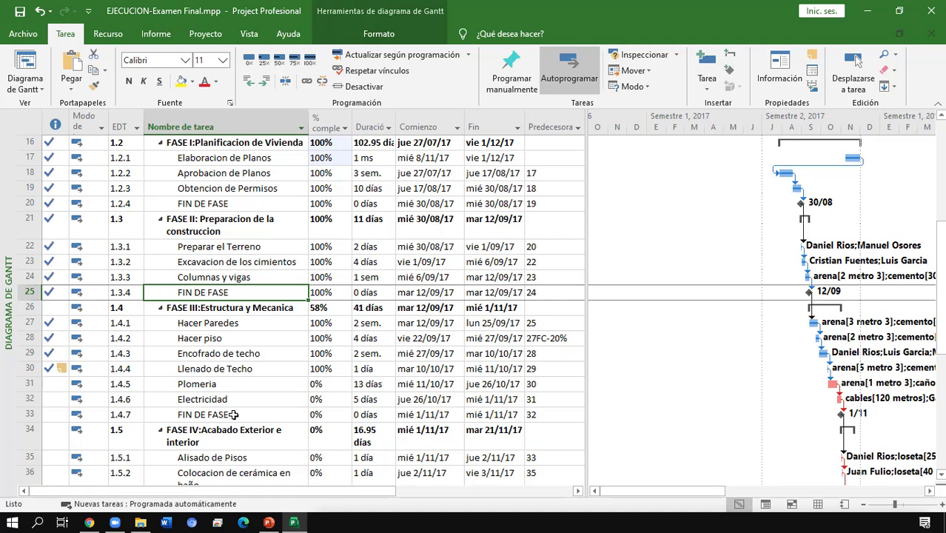
pyautogui.press('Down')
pyautogui.press('Down')
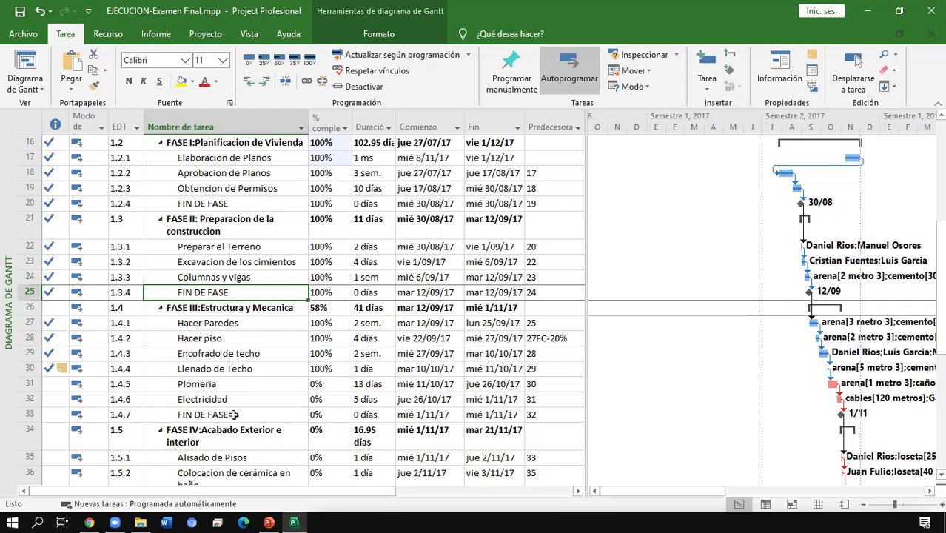
pyautogui.press('Up')
pyautogui.press('Up')
pyautogui.press('Up')
pyautogui.press('Up')
pyautogui.press('Up')
pyautogui.press('Up')
pyautogui.press('Up')
pyautogui.press('Up')
pyautogui.press('Up')
pyautogui.press('Up')
pyautogui.press('Up')
pyautogui.press('Up')
pyautogui.press('Up')
pyautogui.press('Up')
pyautogui.press('Up')
pyautogui.press('Up')
pyautogui.press('Up')
pyautogui.press('Up')
pyautogui.press('Up')
pyautogui.press('Up')
pyautogui.press('Up')
pyautogui.press('Up')
pyautogui.press('Up')
pyautogui.press('Up')
pyautogui.press('Up')
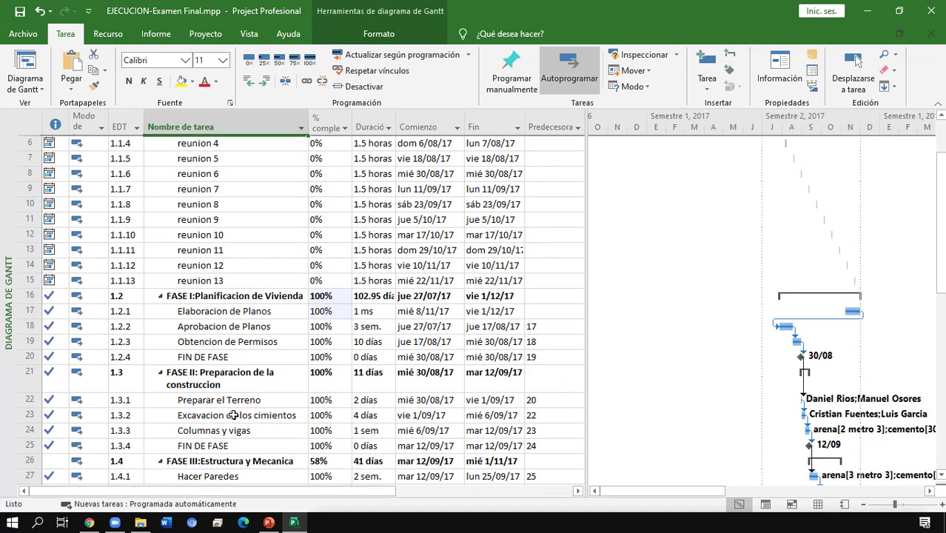
# Review the completion percentages and durations of the FASE III tasks, ending at Plomeria
pyautogui.press('Down')
pyautogui.press('Down')
pyautogui.press('Down')
pyautogui.press('Down')
pyautogui.press('Down')
pyautogui.press('Down')
pyautogui.press('Down')
pyautogui.press('Down')
pyautogui.press('Down')
pyautogui.press('Down')
pyautogui.press('Down')
pyautogui.press('Down')
pyautogui.press('Down')
pyautogui.press('Down')
pyautogui.press('Down')
pyautogui.press('Down')
pyautogui.press('Down')
pyautogui.press('Down')
pyautogui.press('Down')
pyautogui.press('Down')
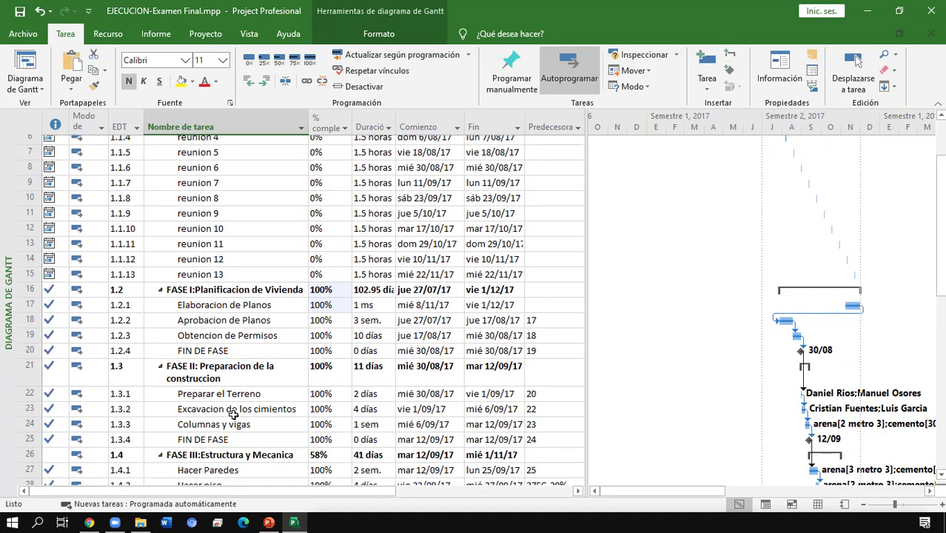
pyautogui.press('Up')
pyautogui.press('Up')
pyautogui.press('Up')
pyautogui.press('Up')
pyautogui.press('Up')
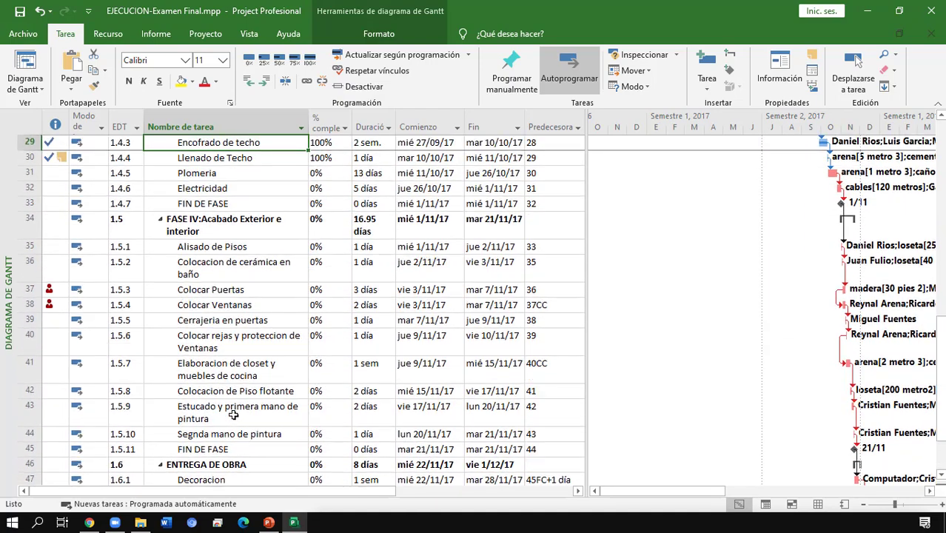
pyautogui.press('Right')
pyautogui.press('Right')
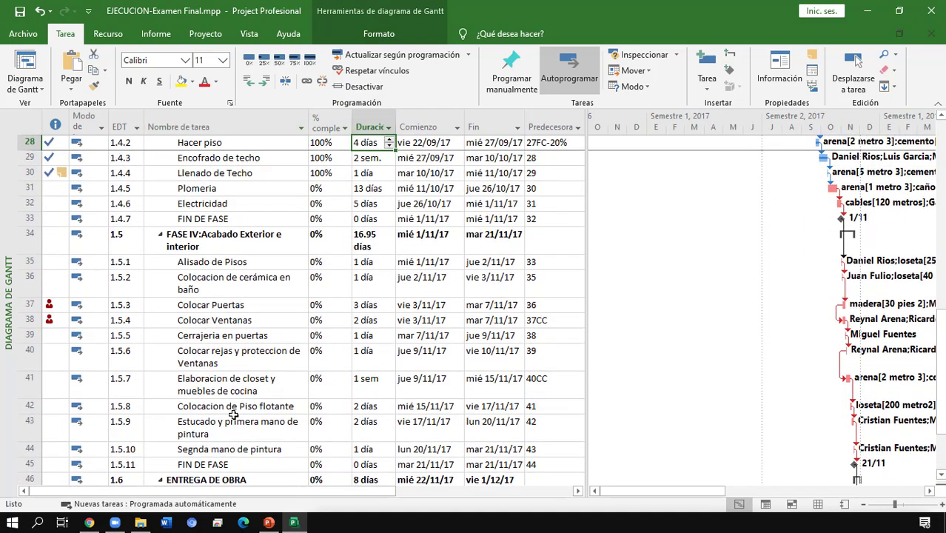
pyautogui.press('Up')
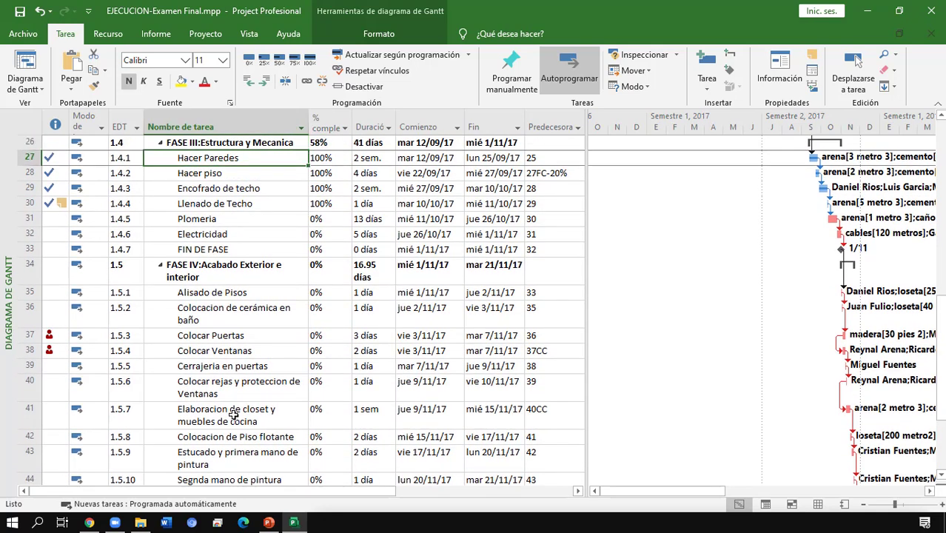
pyautogui.press('Left')
pyautogui.press('Left')
pyautogui.press('Down')
pyautogui.press('Down')
pyautogui.press('Down')
pyautogui.press('Down')
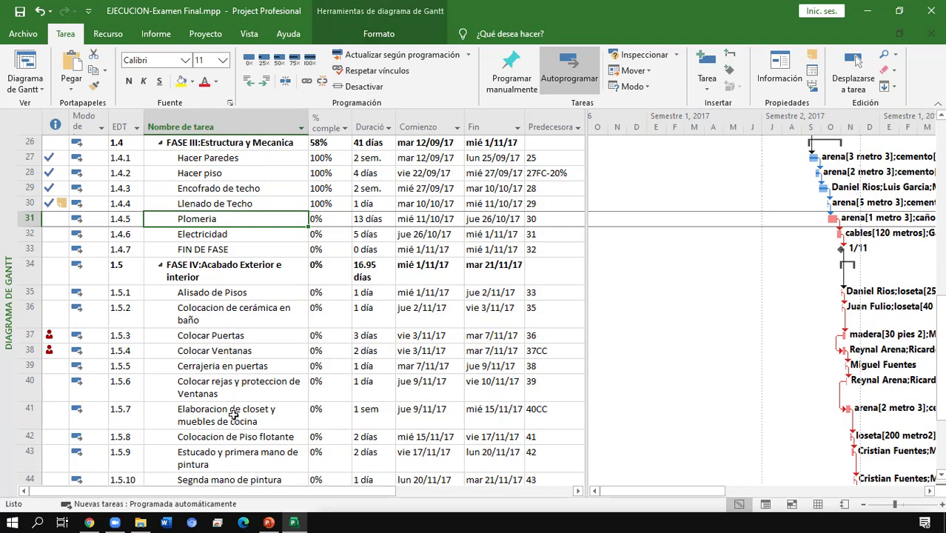
# Look back over the completion percentages and dates of the FASE III, FASE II and FASE I tasks, returning to Plomeria
pyautogui.press('Up')
pyautogui.press('Up')
pyautogui.press('Up')
pyautogui.press('Up')
pyautogui.press('Up')
pyautogui.press('Up')
pyautogui.press('Up')
pyautogui.press('Up')
pyautogui.press('Up')
pyautogui.press('Up')
pyautogui.press('Up')
pyautogui.press('Up')
pyautogui.press('Up')
pyautogui.press('Up')
pyautogui.press('Up')
pyautogui.press('Up')
pyautogui.press('Up')
pyautogui.press('Up')
pyautogui.press('Up')
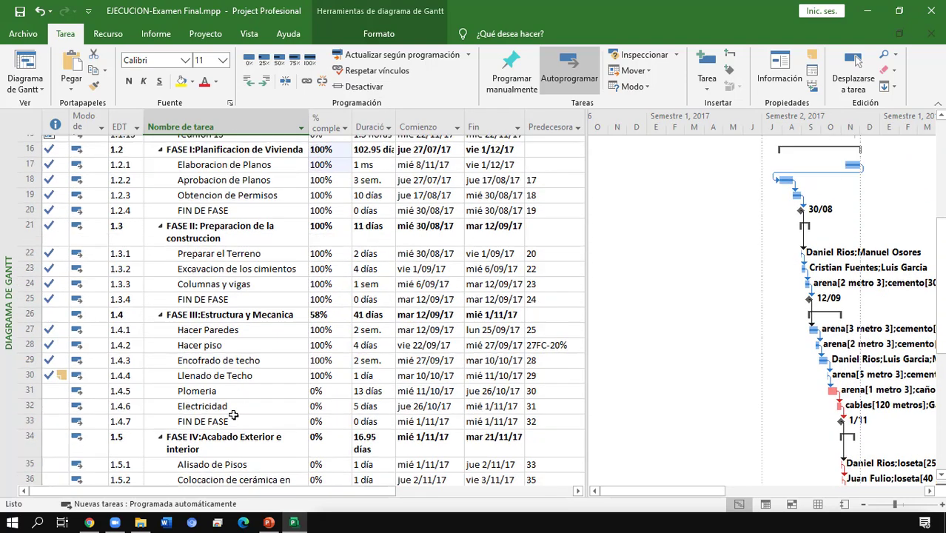
pyautogui.press('Down')
pyautogui.press('Down')
pyautogui.press('Down')
pyautogui.press('Down')
pyautogui.press('Down')
pyautogui.press('Down')
pyautogui.press('Down')
pyautogui.press('Down')
pyautogui.press('Down')
pyautogui.press('Down')
pyautogui.press('Down')
pyautogui.press('Down')
pyautogui.press('Down')
pyautogui.press('Down')
pyautogui.press('Down')
pyautogui.press('Down')
pyautogui.press('Down')
pyautogui.press('Down')
pyautogui.press('Down')
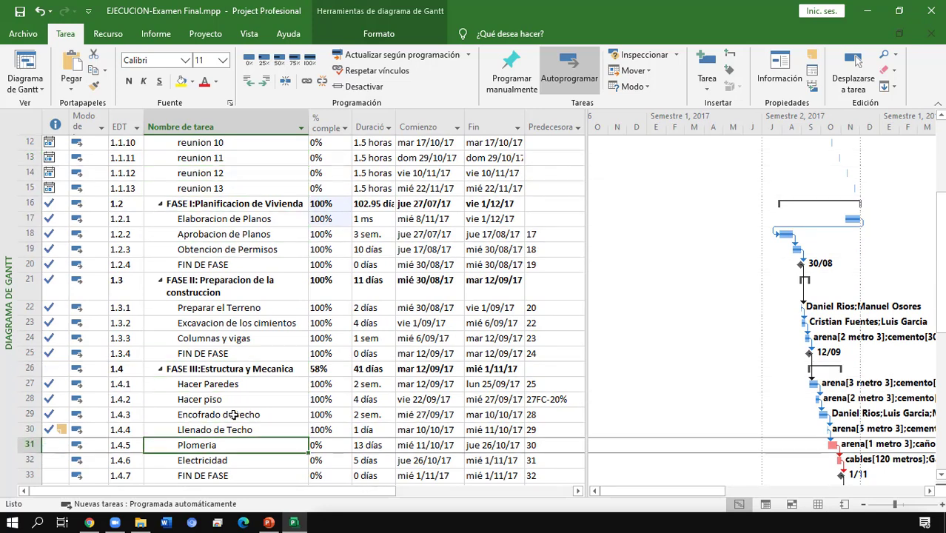
# Reset the completion to 0% for all tasks from the project summary down to Llenado de Techo
pyautogui.press('Up')
pyautogui.hotkey('ctrl', 'shift', 'Up')
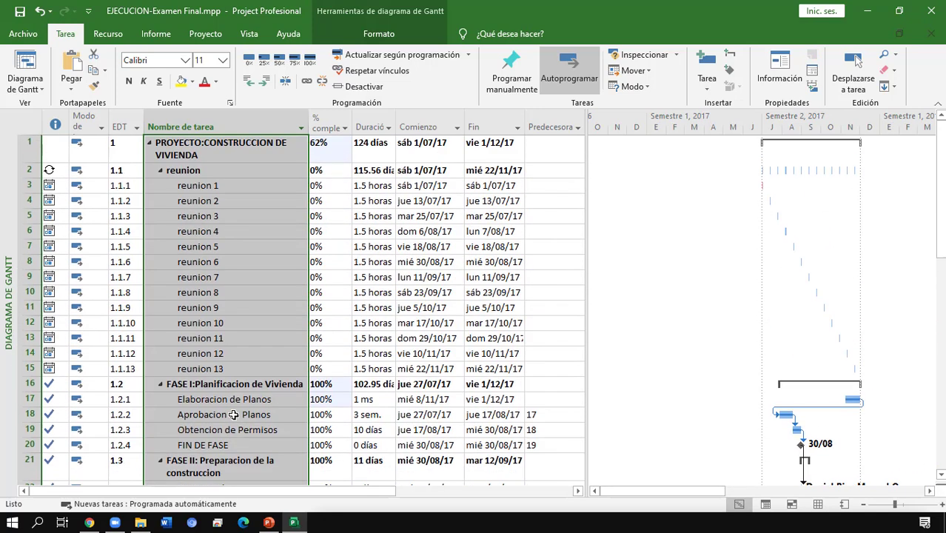
pyautogui.click(249, 58)
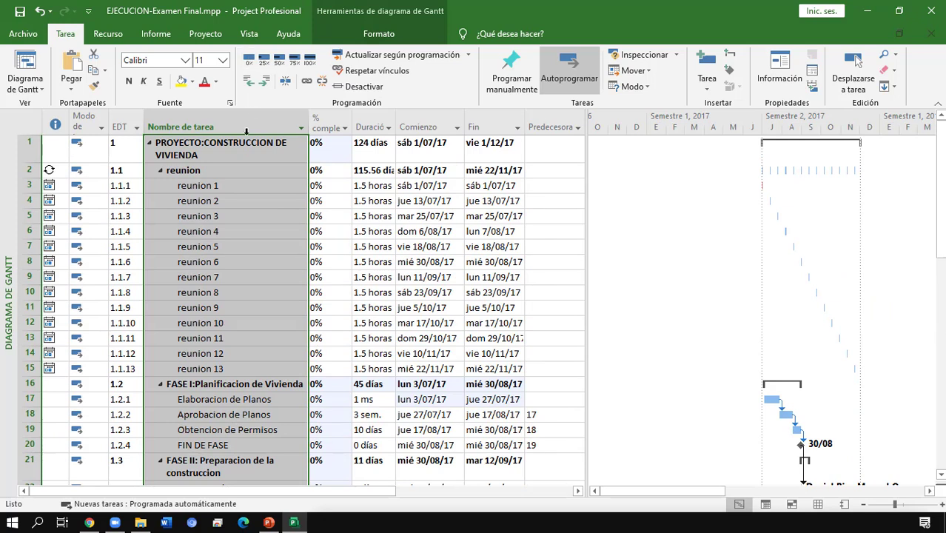
pyautogui.click(243, 171)
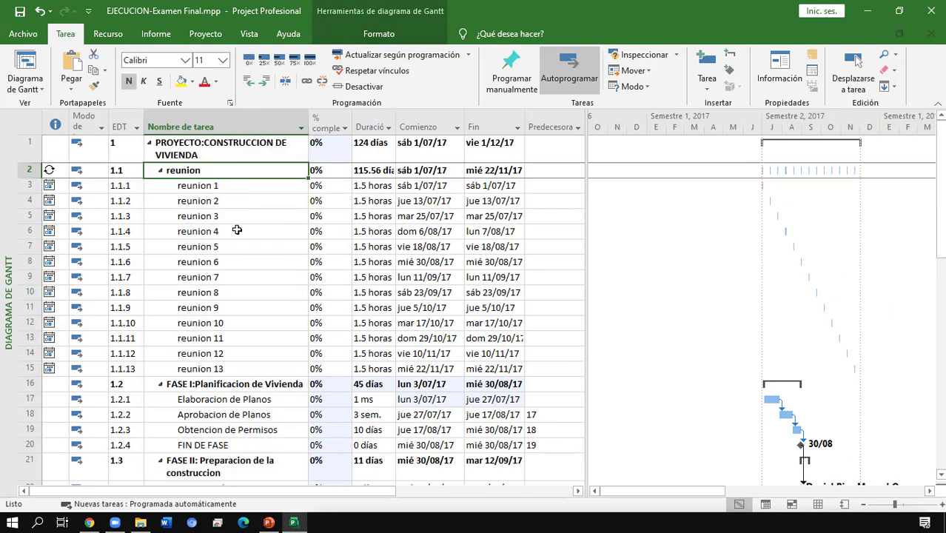
# Set the default Línea base for the complete project, overwriting the previously saved baseline data
pyautogui.click(199, 37)
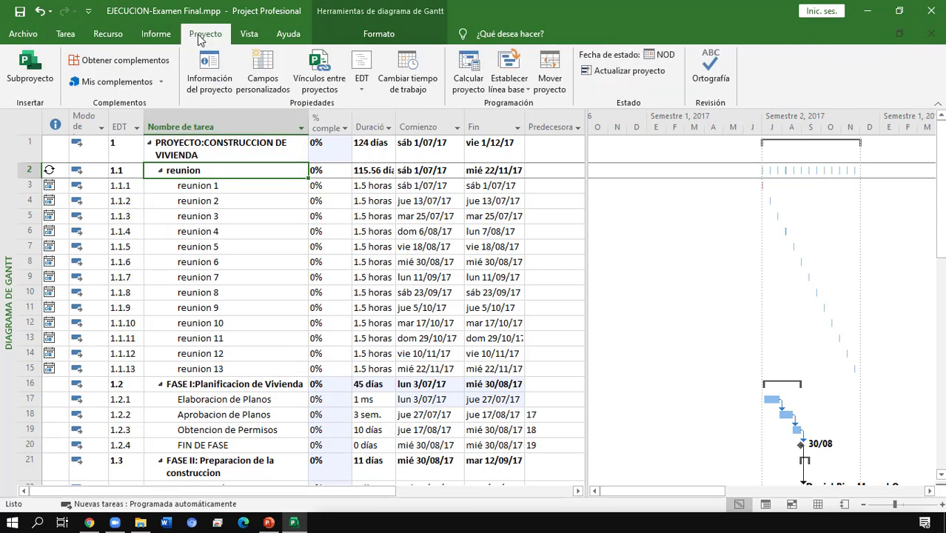
pyautogui.click(516, 90)
pyautogui.click(539, 105)
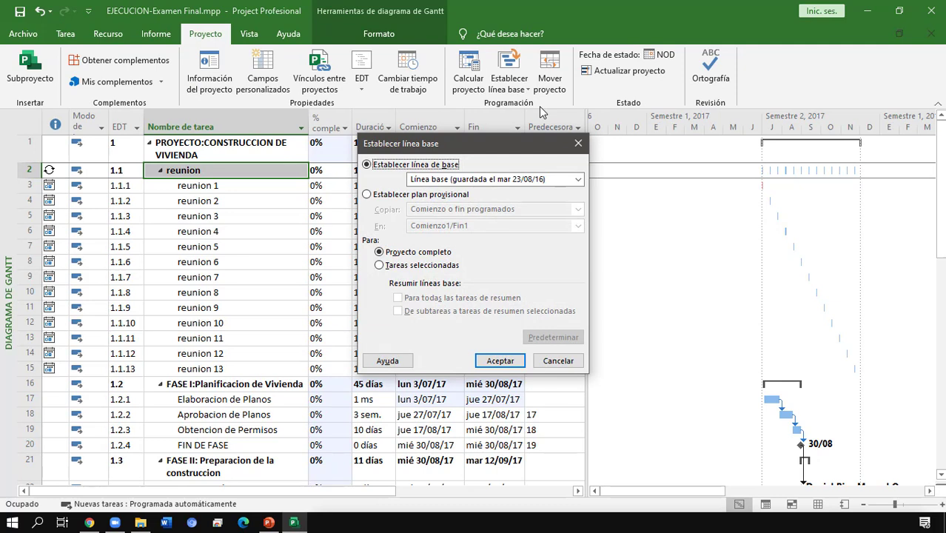
pyautogui.click(547, 180)
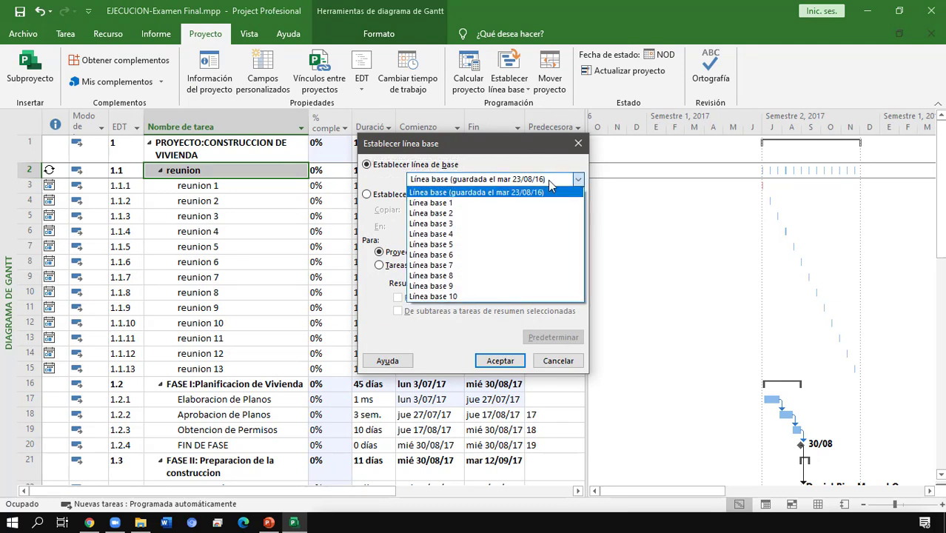
pyautogui.click(540, 193)
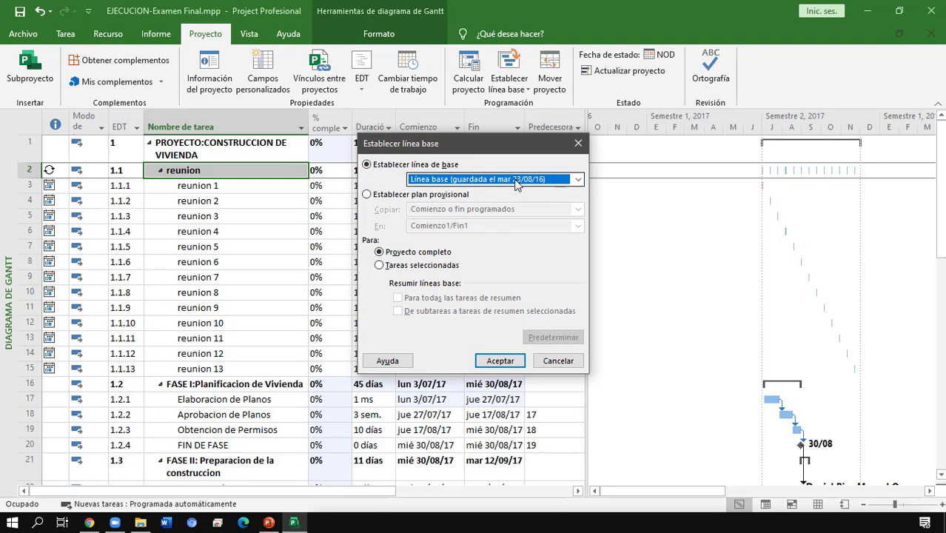
pyautogui.click(515, 363)
pyautogui.click(444, 308)
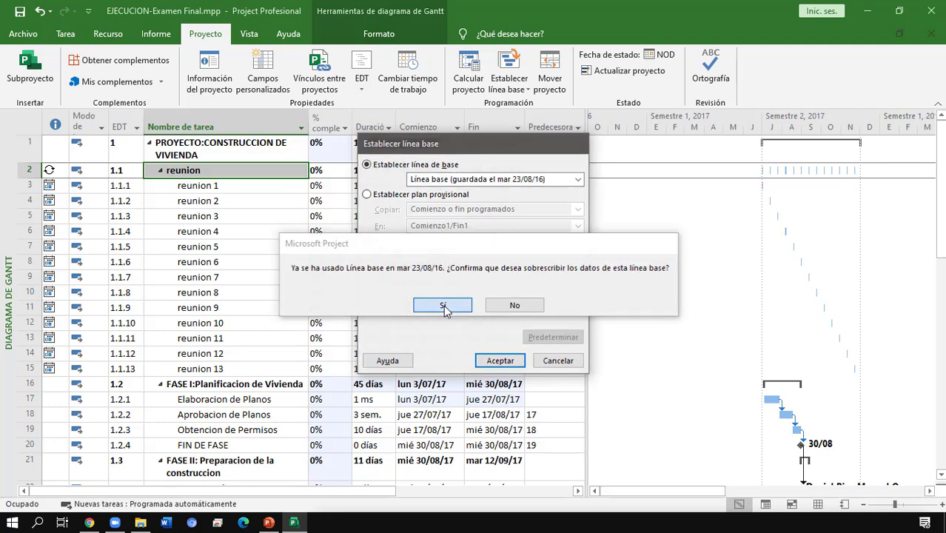
# Check the save date of the Línea base in the baseline settings and save the project file
pyautogui.click(513, 81)
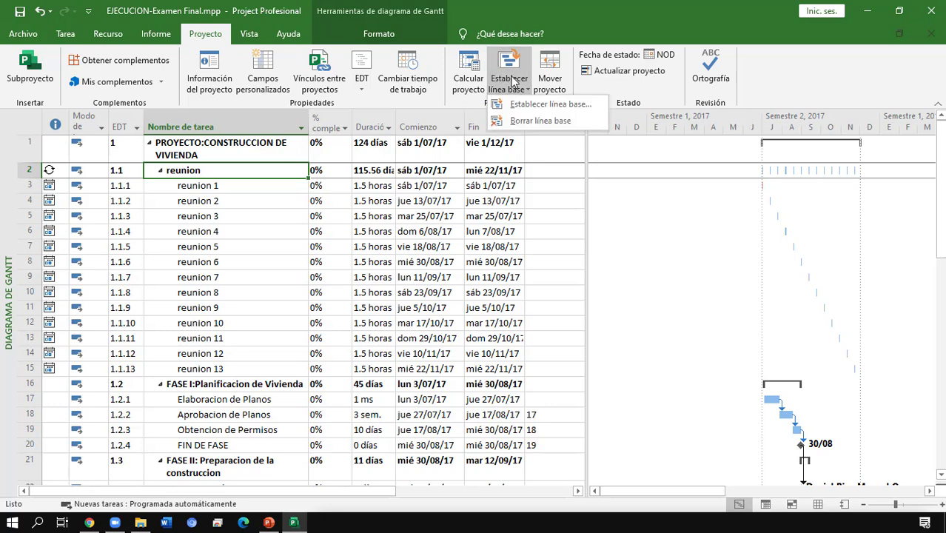
pyautogui.click(529, 105)
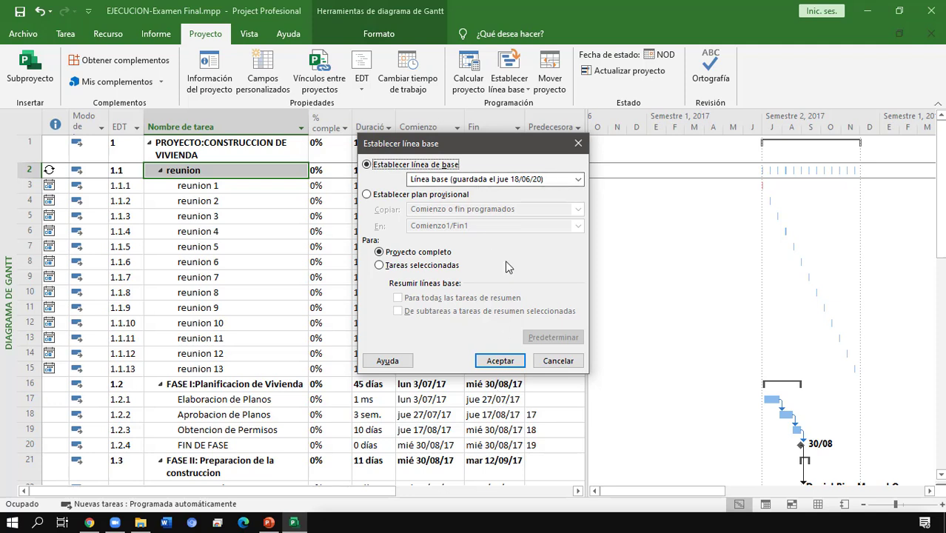
pyautogui.click(578, 146)
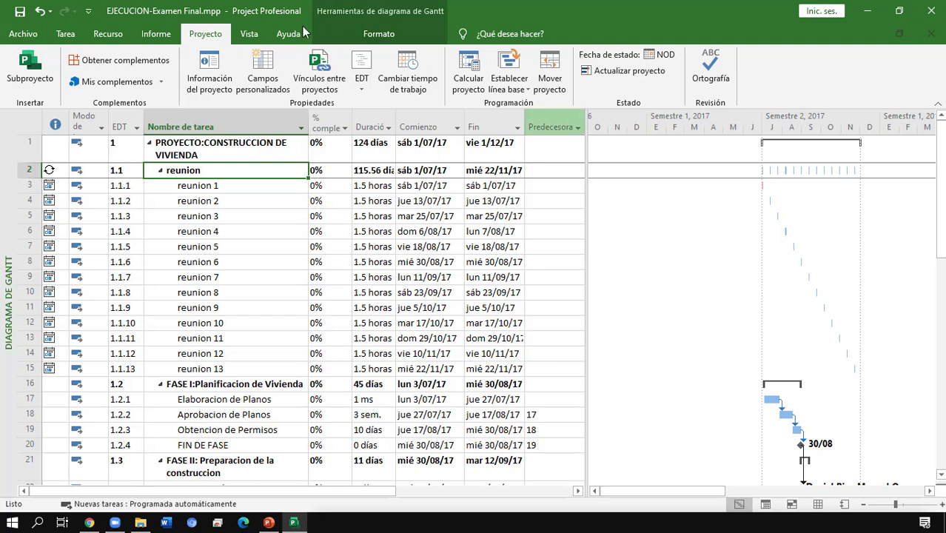
pyautogui.click(39, 11)
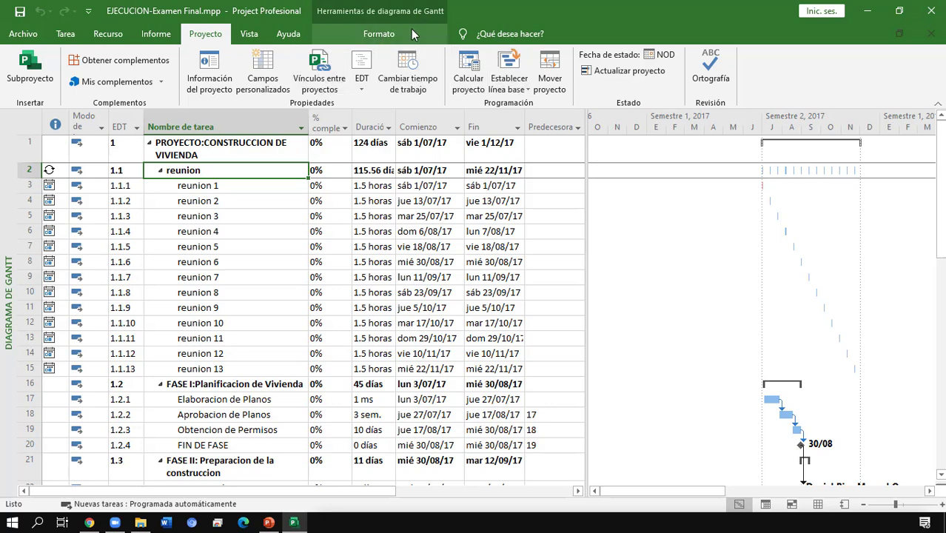
# Display the saved Línea base bars in the Gantt chart
pyautogui.click(378, 34)
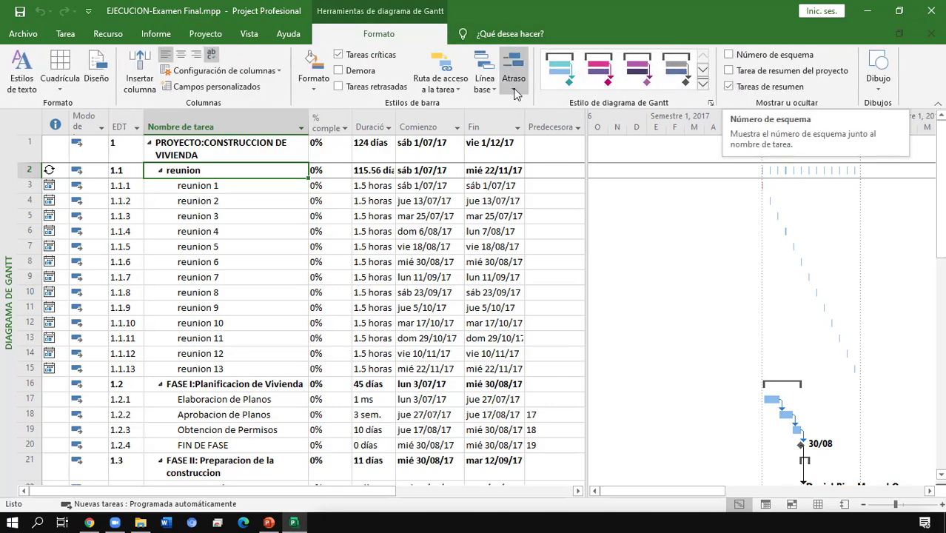
pyautogui.click(485, 82)
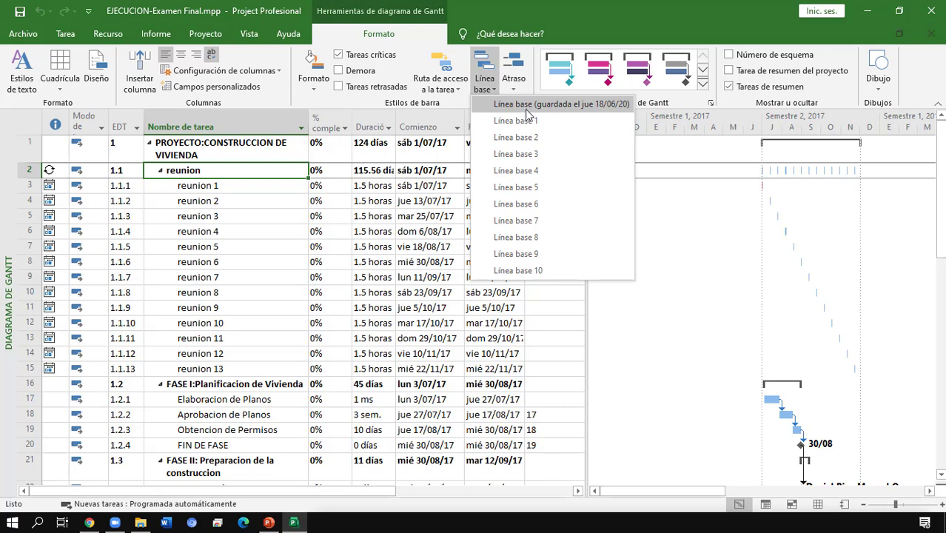
pyautogui.click(536, 111)
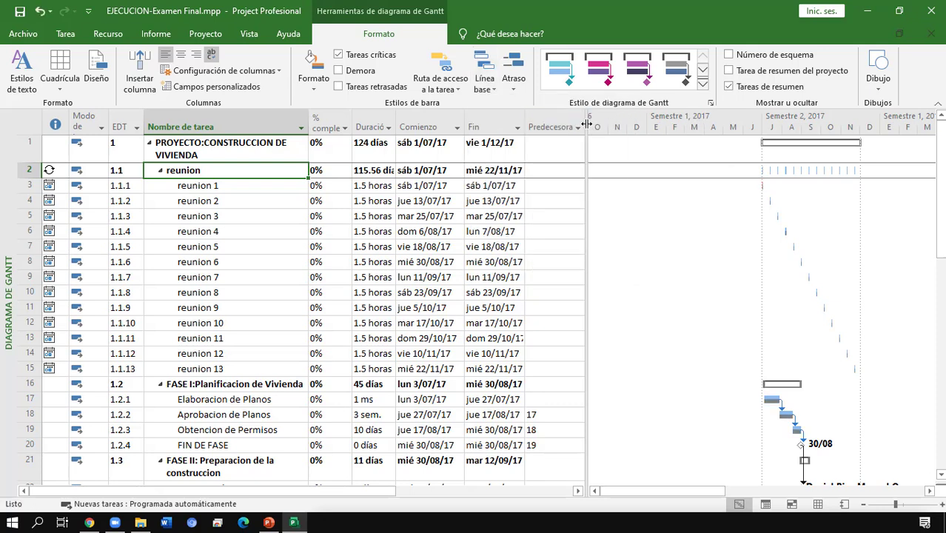
# Widen the Gantt chart area and zoom its timescale to Proyecto completo
pyautogui.moveTo(585, 120); pyautogui.dragTo(497, 118)
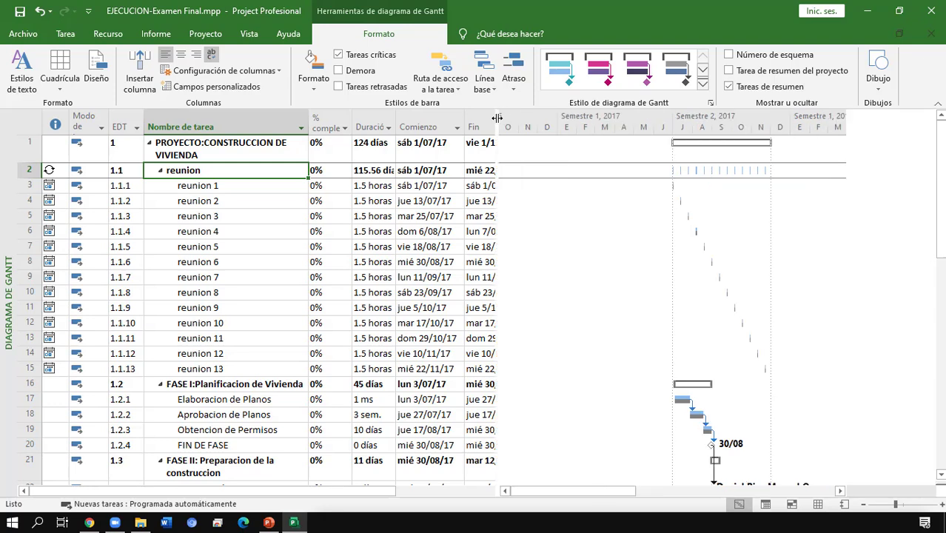
pyautogui.rightClick(591, 126)
pyautogui.click(618, 148)
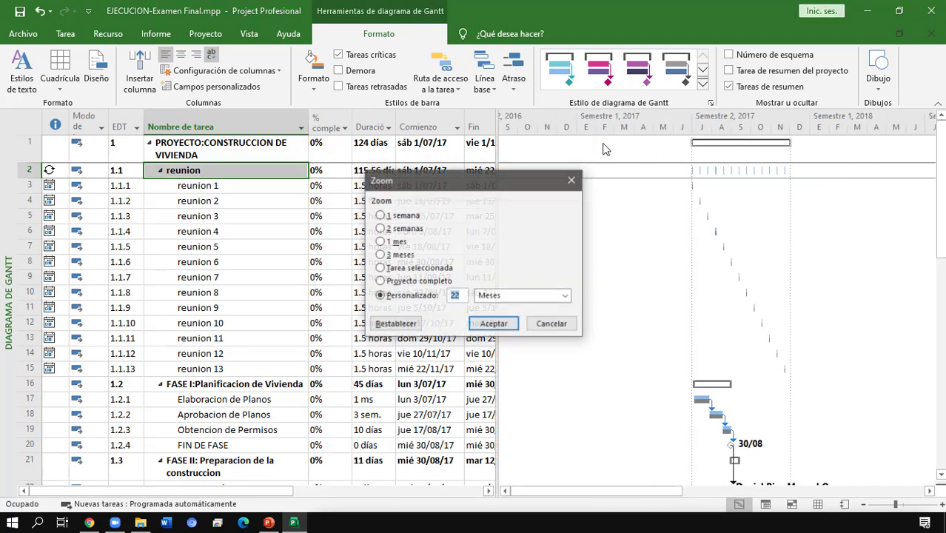
pyautogui.click(435, 282)
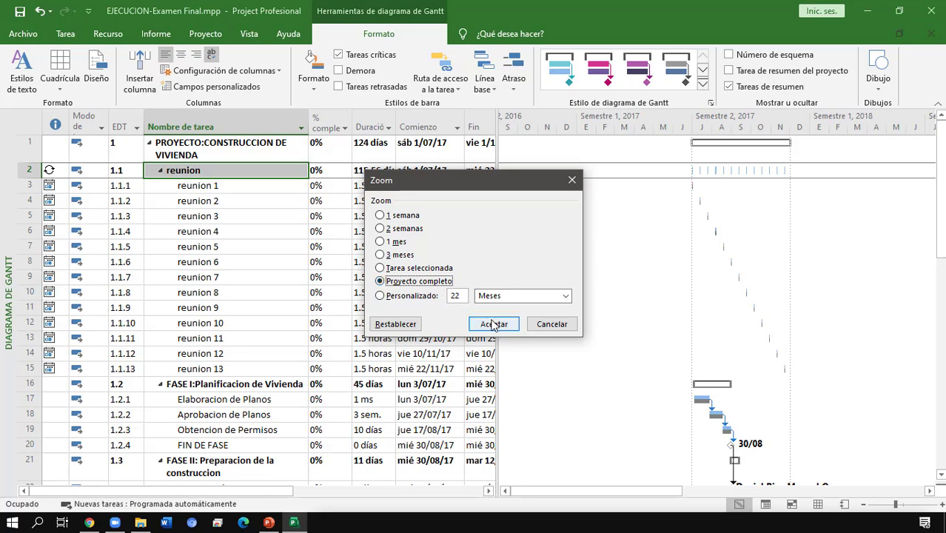
pyautogui.click(493, 323)
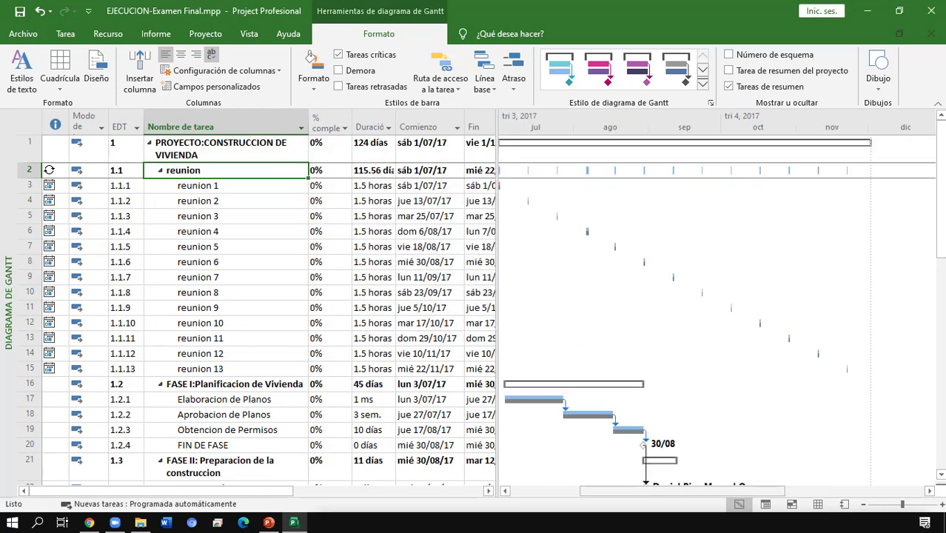
# Compare the planned and baseline bars of the FASE I to FASE III tasks, going back up to the reunion tasks
pyautogui.moveTo(940, 228); pyautogui.dragTo(943, 314)
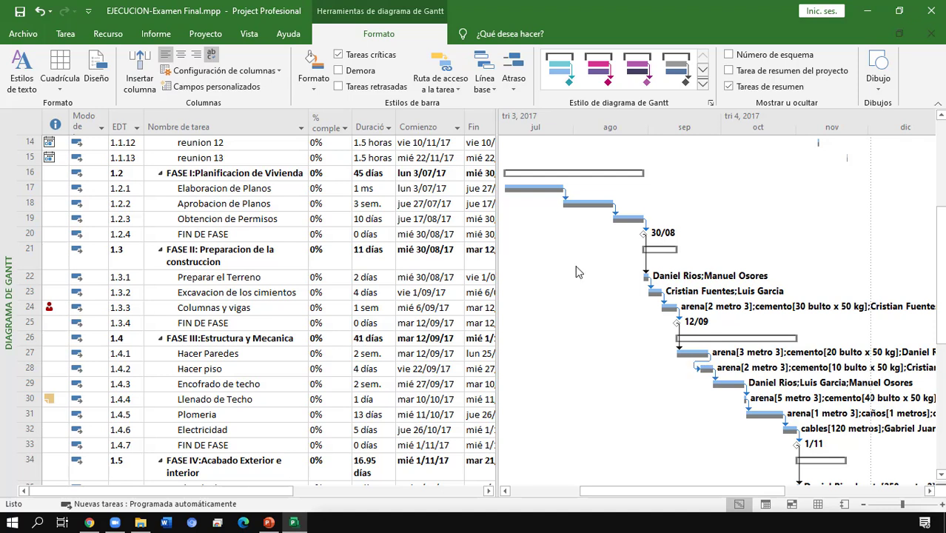
pyautogui.click(228, 309)
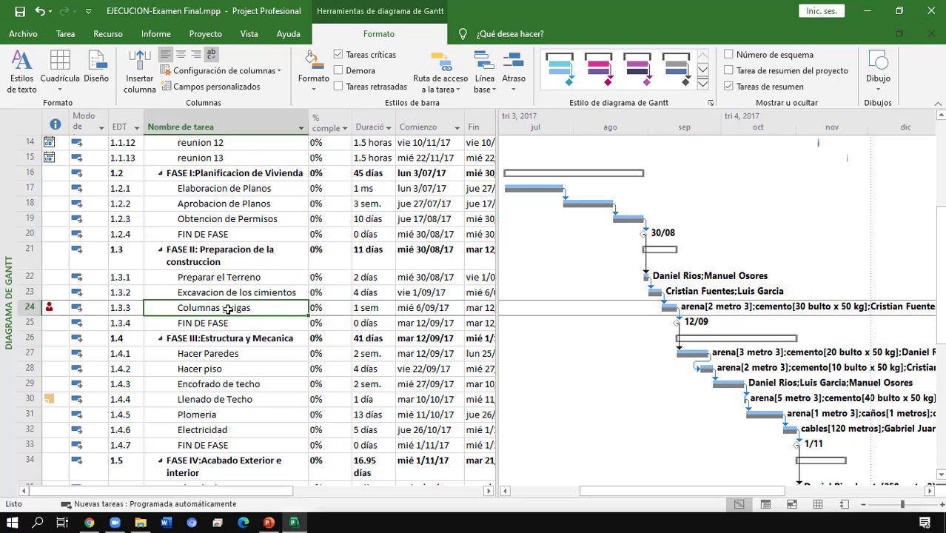
pyautogui.press('Up')
pyautogui.press('Up')
pyautogui.press('Up')
pyautogui.press('Up')
pyautogui.press('Up')
pyautogui.press('Up')
pyautogui.press('Up')
pyautogui.press('Up')
pyautogui.press('Up')
pyautogui.press('Up')
pyautogui.press('Up')
pyautogui.press('Up')
pyautogui.press('Up')
pyautogui.press('Up')
pyautogui.press('Up')
pyautogui.press('Up')
pyautogui.press('Up')
pyautogui.press('Up')
pyautogui.press('Up')
pyautogui.press('Up')
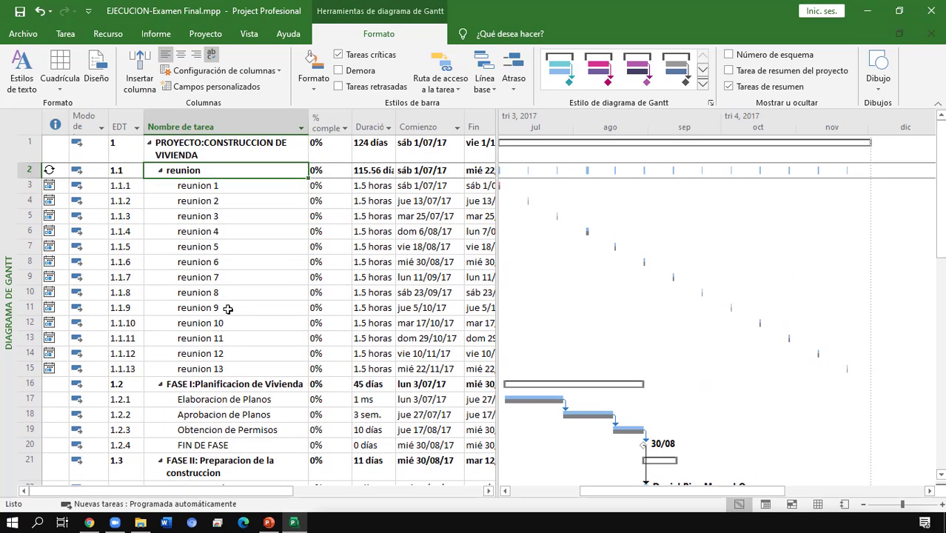
# Mark the FASE I:Planificacion de Vivienda summary task as 100% complete
pyautogui.press('Down')
pyautogui.press('Down')
pyautogui.press('Down')
pyautogui.press('Down')
pyautogui.press('Down')
pyautogui.press('Down')
pyautogui.press('Down')
pyautogui.press('Down')
pyautogui.press('Down')
pyautogui.press('Down')
pyautogui.press('Down')
pyautogui.press('Down')
pyautogui.press('Down')
pyautogui.press('Down')
pyautogui.press('Down')
pyautogui.press('Down')
pyautogui.press('Down')
pyautogui.press('Down')
pyautogui.press('Down')
pyautogui.press('Up')
pyautogui.press('Up')
pyautogui.press('Up')
pyautogui.press('Up')
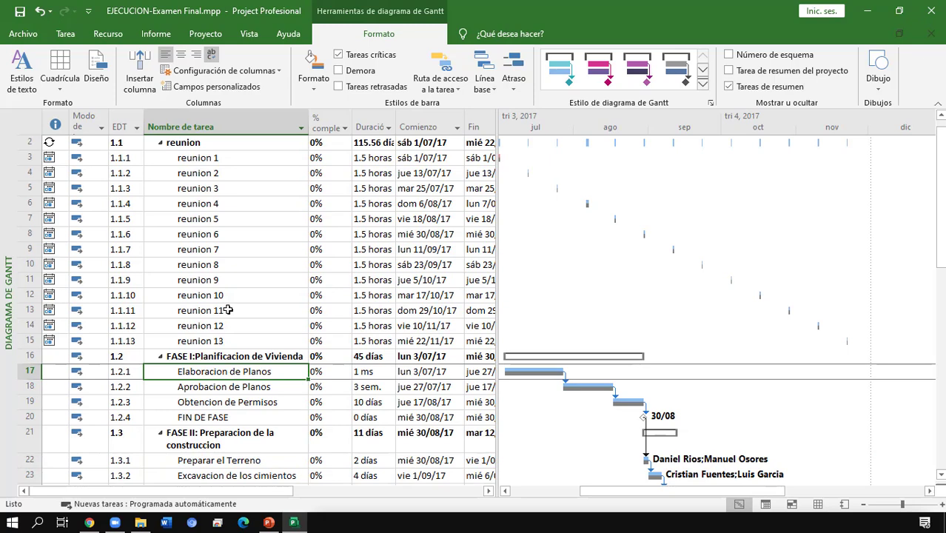
pyautogui.press('Up')
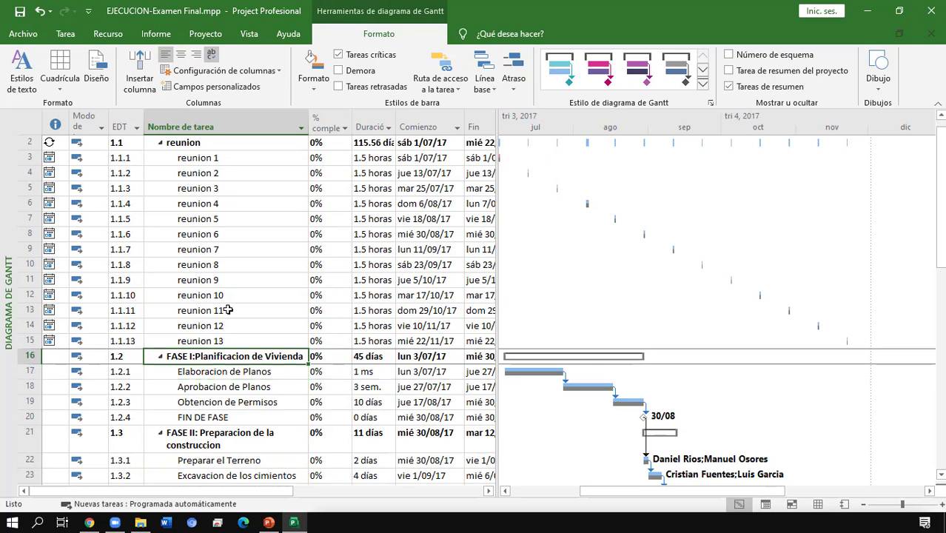
pyautogui.click(65, 34)
pyautogui.click(310, 59)
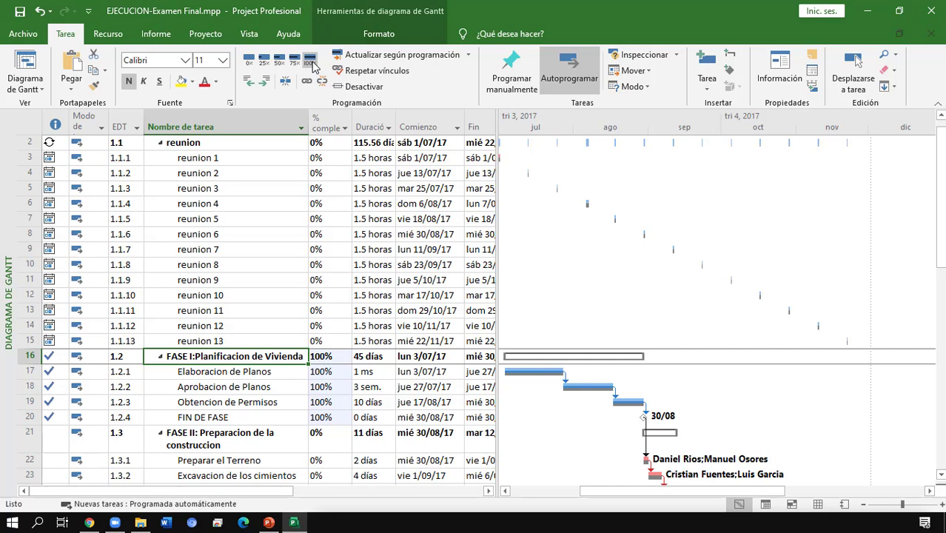
# Review the completion percentages of the FASE I tasks and their bars against the baseline, ending at Obtencion de Permisos
pyautogui.press('Down')
pyautogui.press('Down')
pyautogui.press('Down')
pyautogui.press('Down')
pyautogui.press('Down')
pyautogui.press('Right')
pyautogui.press('Up')
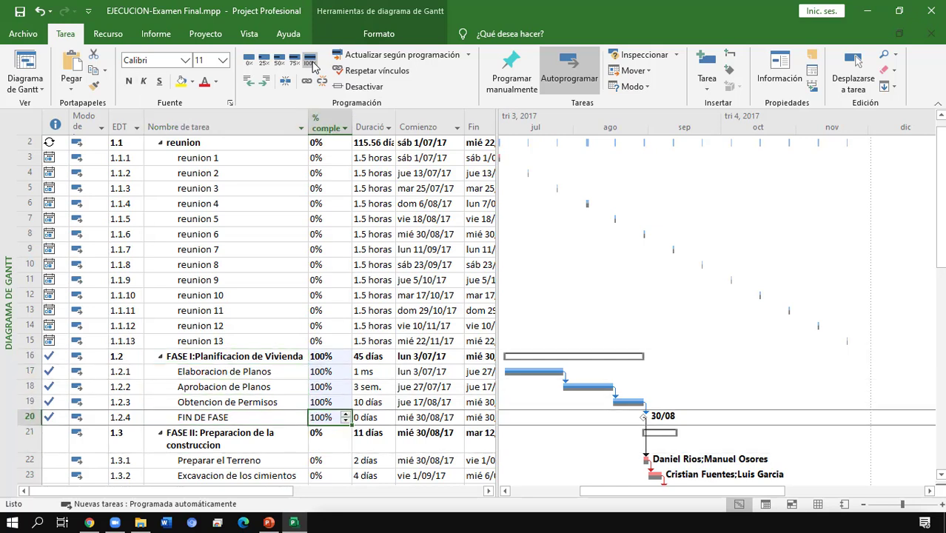
pyautogui.press('Up')
pyautogui.press('Up')
pyautogui.press('Up')
pyautogui.press('Up')
pyautogui.press('Down')
pyautogui.press('Down')
pyautogui.press('Down')
pyautogui.press('Down')
pyautogui.press('Down')
pyautogui.press('Down')
pyautogui.press('Down')
pyautogui.press('Down')
pyautogui.press('Down')
pyautogui.press('Down')
pyautogui.press('Down')
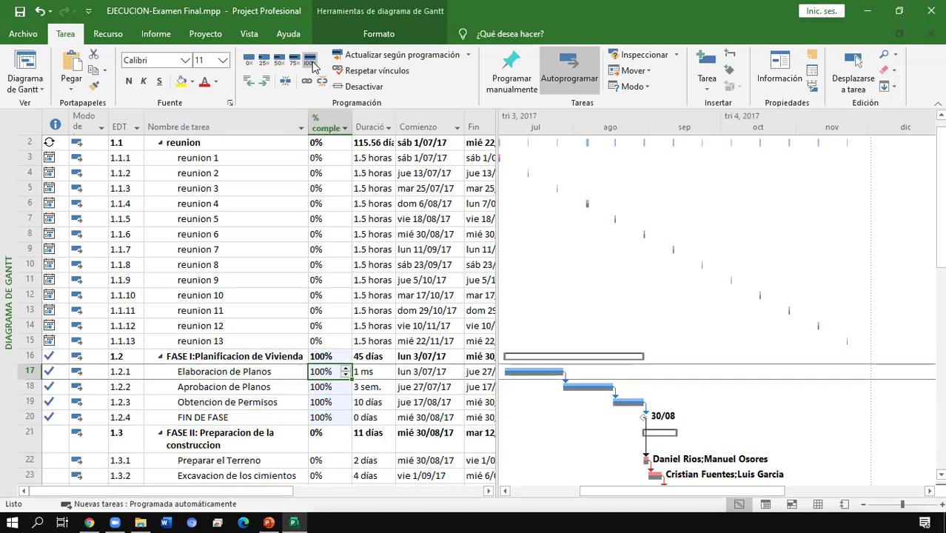
pyautogui.press('Up')
pyautogui.press('Up')
pyautogui.press('Up')
pyautogui.press('Up')
pyautogui.press('Up')
pyautogui.press('Up')
pyautogui.press('Up')
pyautogui.press('Up')
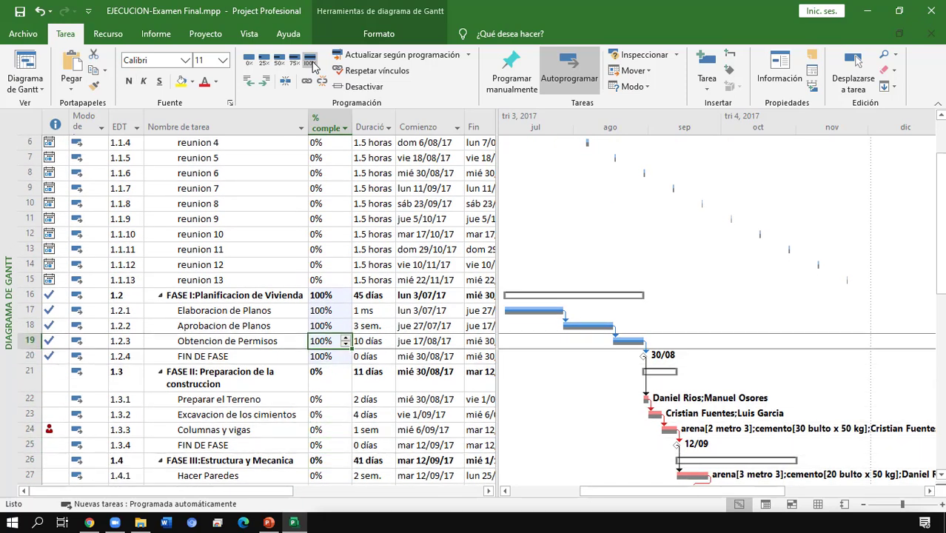
# Set the completion percentage of the FASE II: Preparacion de la construccion summary task to 100%
pyautogui.press('Down')
pyautogui.press('Down')
pyautogui.write('100')
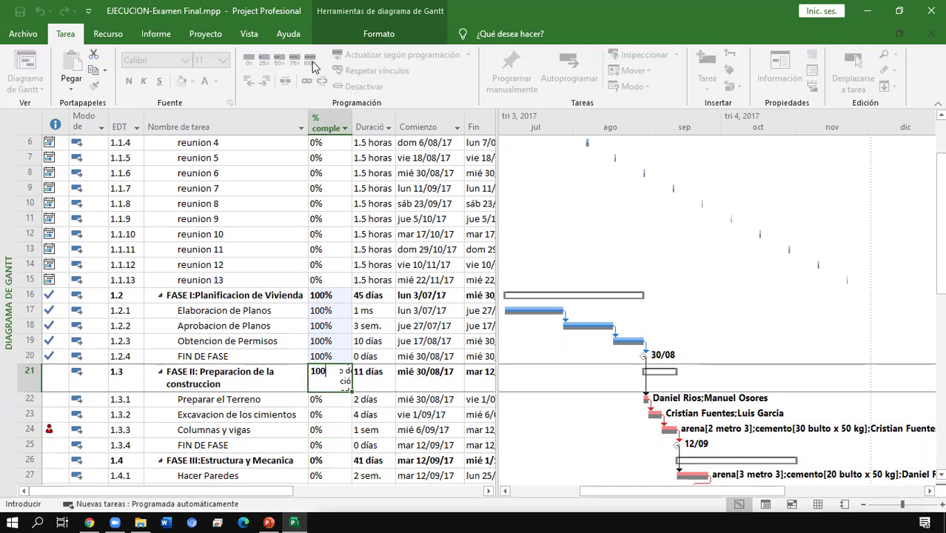
pyautogui.press('Return')
# Look through the completion percentages of the FASE III tasks down to Plomeria and return to Hacer Paredes
pyautogui.press('Down')
pyautogui.press('Down')
pyautogui.press('Down')
pyautogui.press('Down')
pyautogui.press('Down')
pyautogui.press('Down')
pyautogui.press('Down')
pyautogui.press('Down')
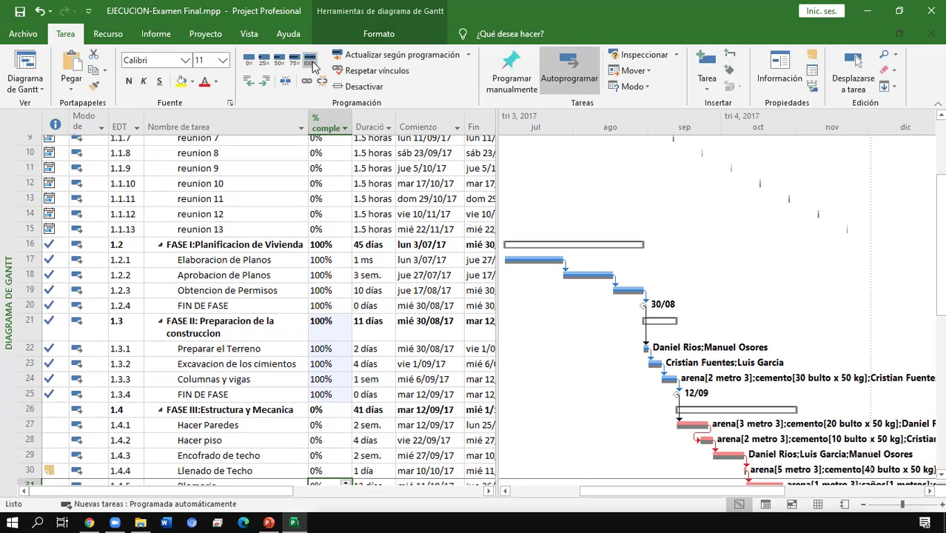
pyautogui.press('Up')
pyautogui.press('Up')
pyautogui.press('Up')
pyautogui.press('Up')
pyautogui.press('Down')
pyautogui.press('Down')
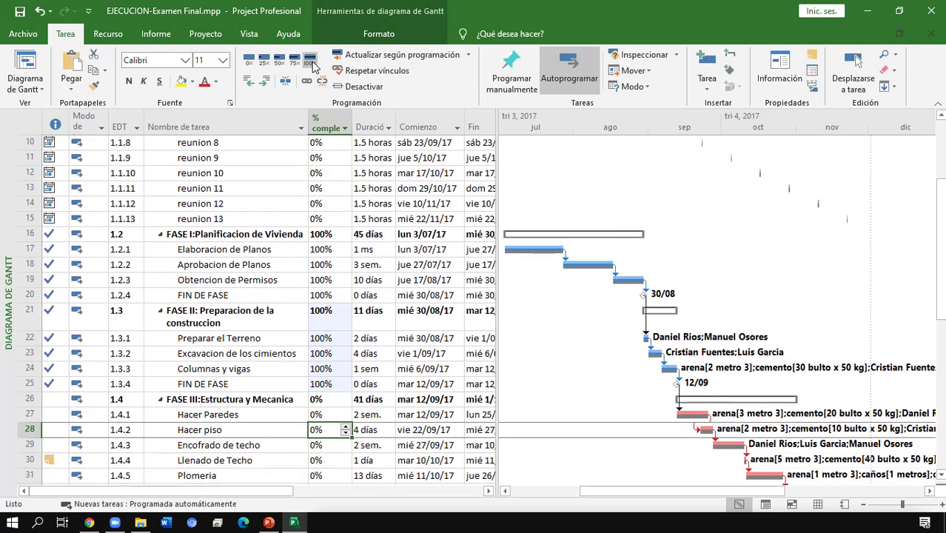
pyautogui.press('Up')
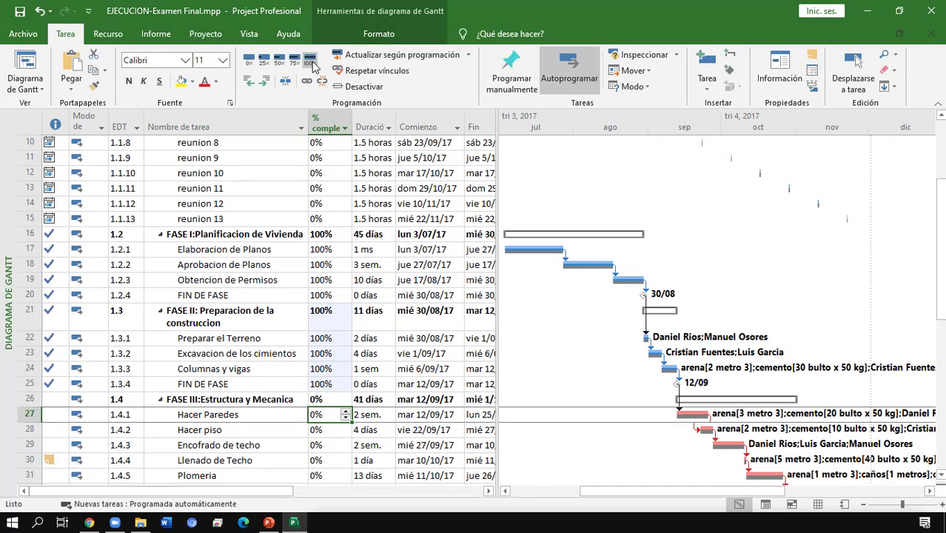
# Set the completion percentage of Hacer Paredes, Hacer piso and Encofrado de techo in FASE III to 100%
pyautogui.write('100')
pyautogui.press('Return')
pyautogui.write('100')
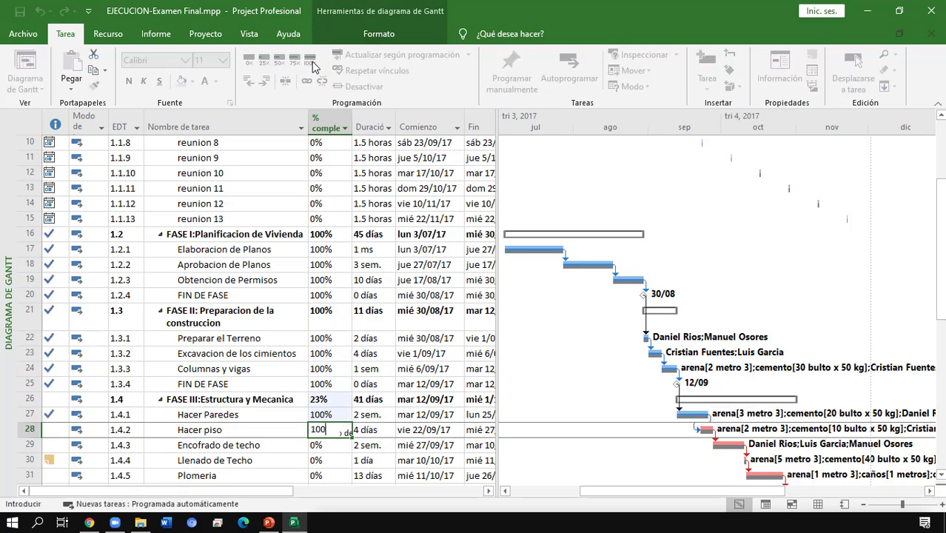
pyautogui.press('Return')
pyautogui.press('Return')
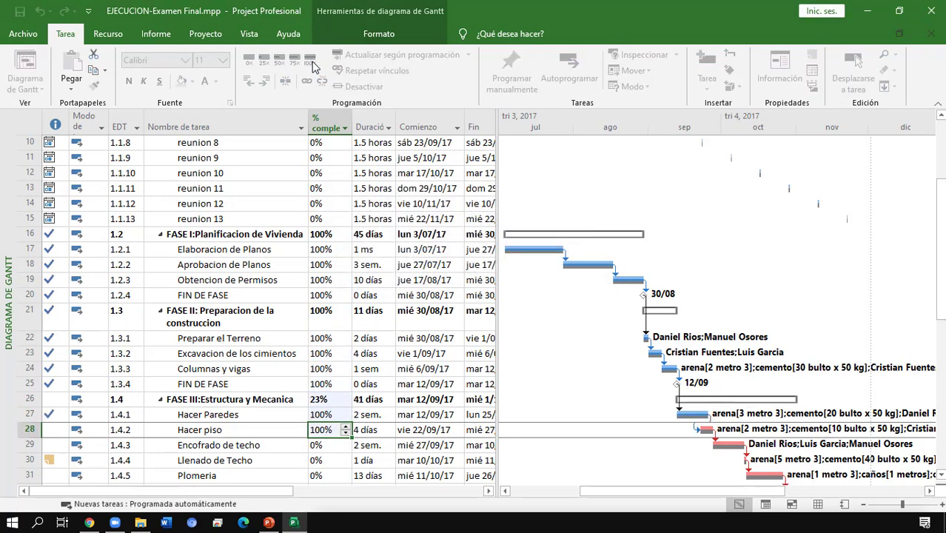
pyautogui.write('100')
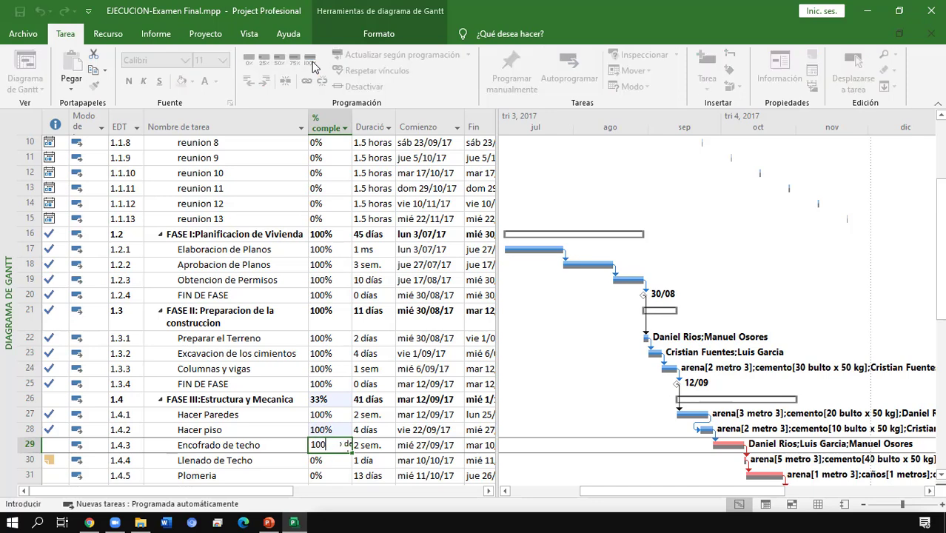
pyautogui.press('Return')
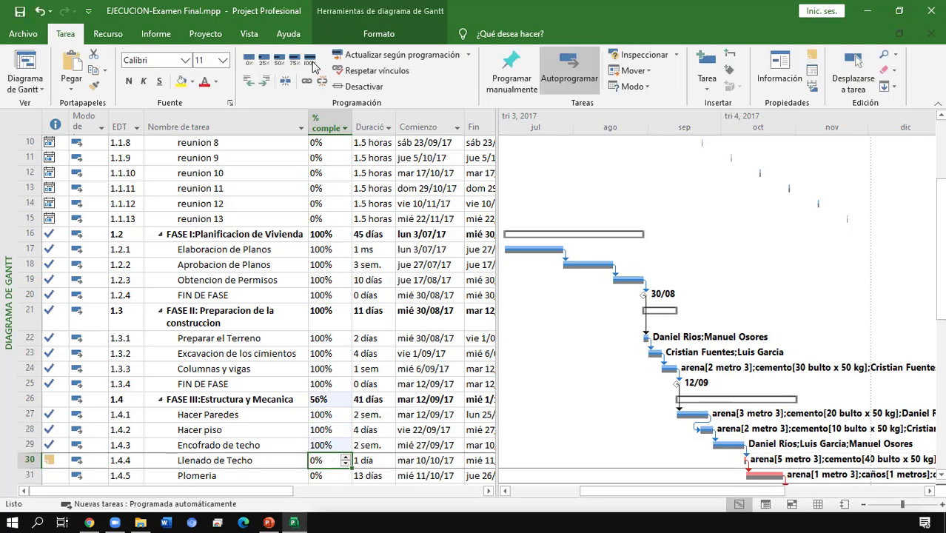
# Look through the completion percentages of the remaining FASE III tasks and the FASE IV tasks down to Elaboracion de closet y muebles de cocina
pyautogui.press('Return')
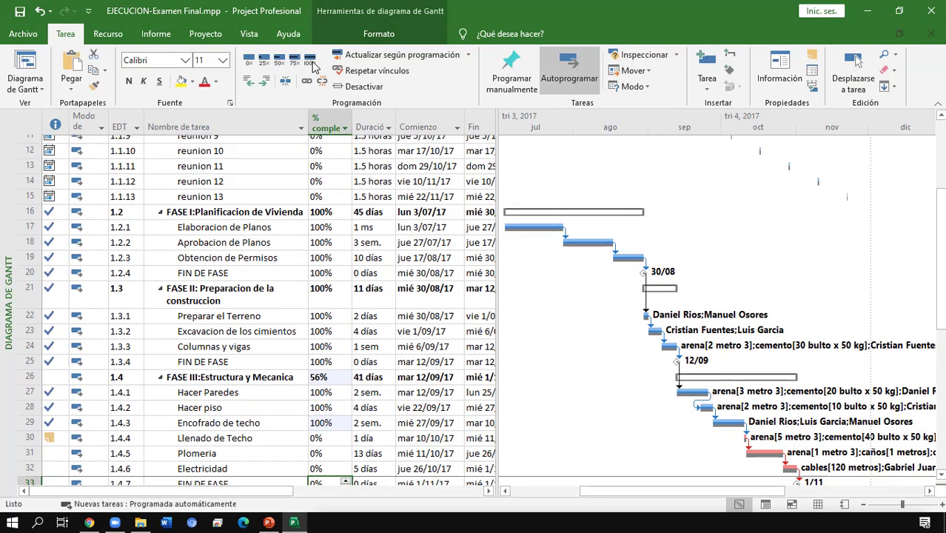
pyautogui.press('Down')
pyautogui.press('Down')
pyautogui.press('Down')
pyautogui.press('Down')
pyautogui.press('Down')
pyautogui.press('Down')
pyautogui.press('Down')
pyautogui.press('Down')
pyautogui.press('Down')
pyautogui.press('Down')
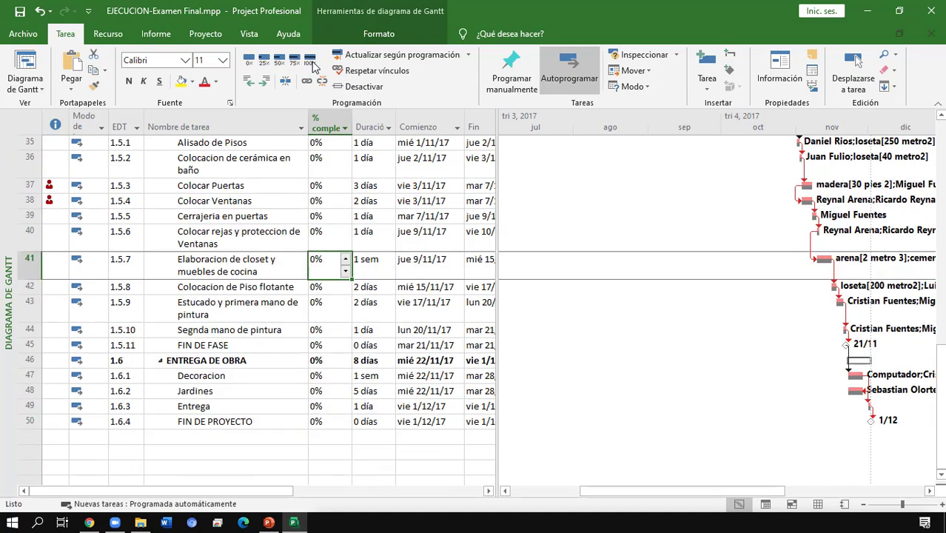
# Review the progress of the earlier phases and meetings back up to the overall completion percentage of the PROYECTO:CONSTRUCCION DE VIVIENDA task
pyautogui.press('Up')
pyautogui.press('Up')
pyautogui.press('Up')
pyautogui.press('Up')
pyautogui.press('Up')
pyautogui.press('Up')
pyautogui.press('Up')
pyautogui.press('Up')
pyautogui.press('Up')
pyautogui.press('Up')
pyautogui.press('Up')
pyautogui.press('Up')
pyautogui.press('Up')
pyautogui.press('Up')
pyautogui.press('Up')
pyautogui.press('Up')
pyautogui.press('Up')
pyautogui.press('Up')
pyautogui.press('Up')
pyautogui.press('Up')
pyautogui.press('Up')
pyautogui.press('Up')
pyautogui.press('Up')
pyautogui.press('Up')
pyautogui.press('Up')
pyautogui.press('Up')
pyautogui.press('Up')
pyautogui.press('Up')
pyautogui.press('Up')
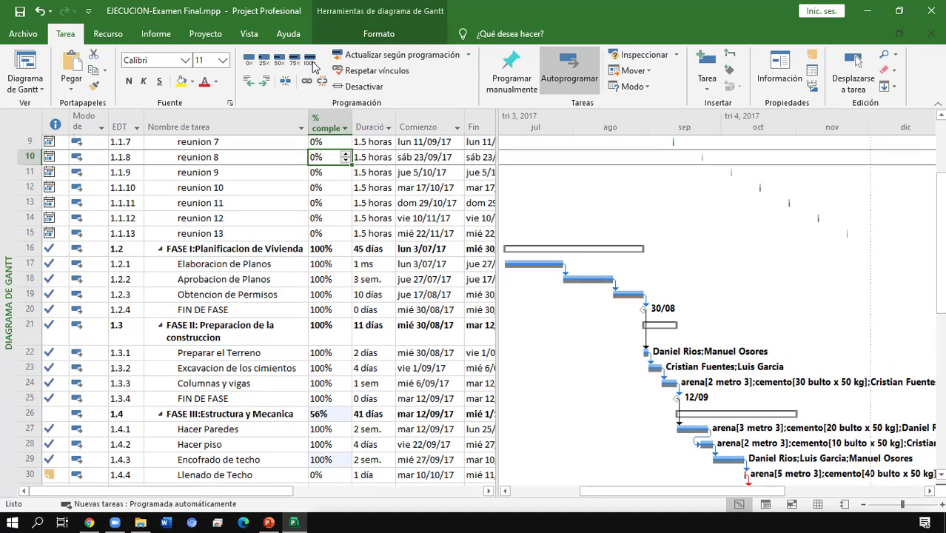
pyautogui.press('Down')
pyautogui.press('Down')
pyautogui.press('Down')
pyautogui.press('Down')
pyautogui.press('Down')
pyautogui.press('Down')
pyautogui.press('Down')
pyautogui.press('Down')
pyautogui.press('Down')
pyautogui.press('Down')
pyautogui.press('Down')
pyautogui.press('Down')
pyautogui.press('Down')
pyautogui.press('Down')
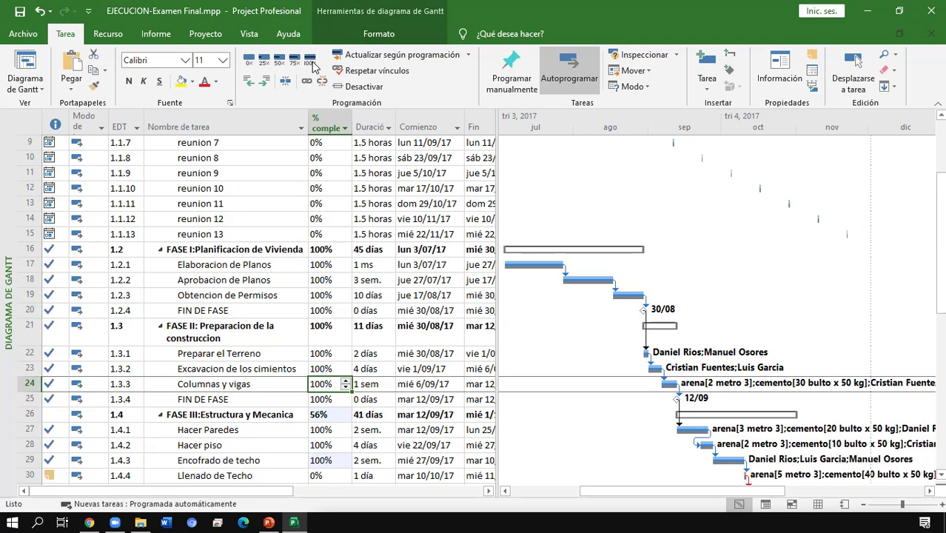
pyautogui.press('Up')
pyautogui.press('Up')
pyautogui.press('Up')
pyautogui.press('Up')
pyautogui.press('Up')
pyautogui.press('Up')
pyautogui.press('Up')
pyautogui.press('Up')
pyautogui.press('Up')
pyautogui.press('Up')
pyautogui.press('Up')
pyautogui.press('Up')
pyautogui.press('Up')
pyautogui.press('Up')
pyautogui.press('Up')
pyautogui.press('Up')
pyautogui.press('Up')
pyautogui.press('Up')
pyautogui.press('Up')
pyautogui.press('Up')
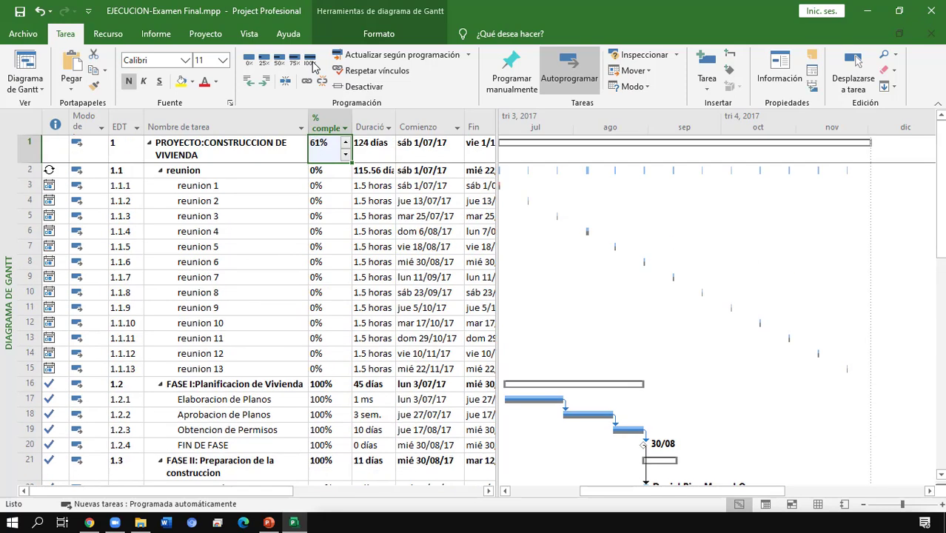
# Widen the task table to show the Fin and Predecesoras columns, and select the project summary task's finish date
pyautogui.press('Right')
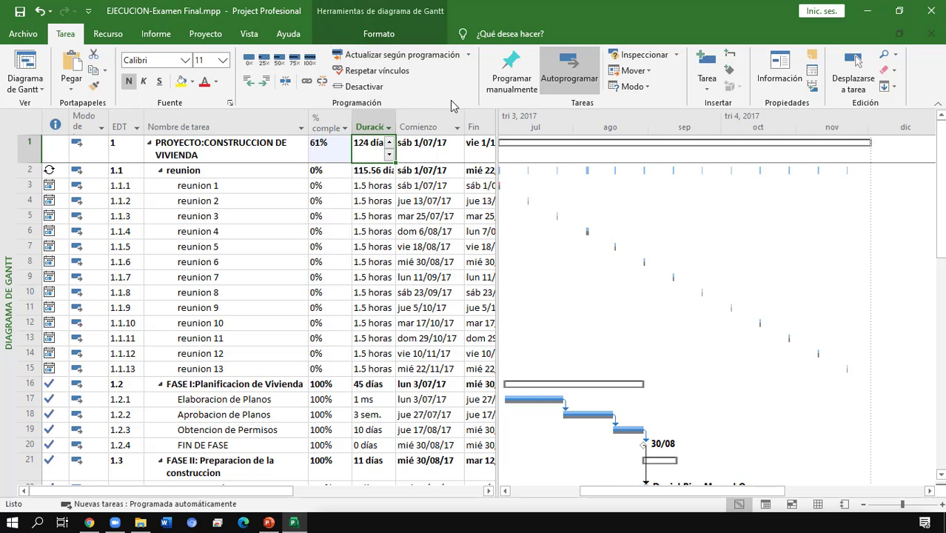
pyautogui.moveTo(498, 120); pyautogui.dragTo(598, 120)
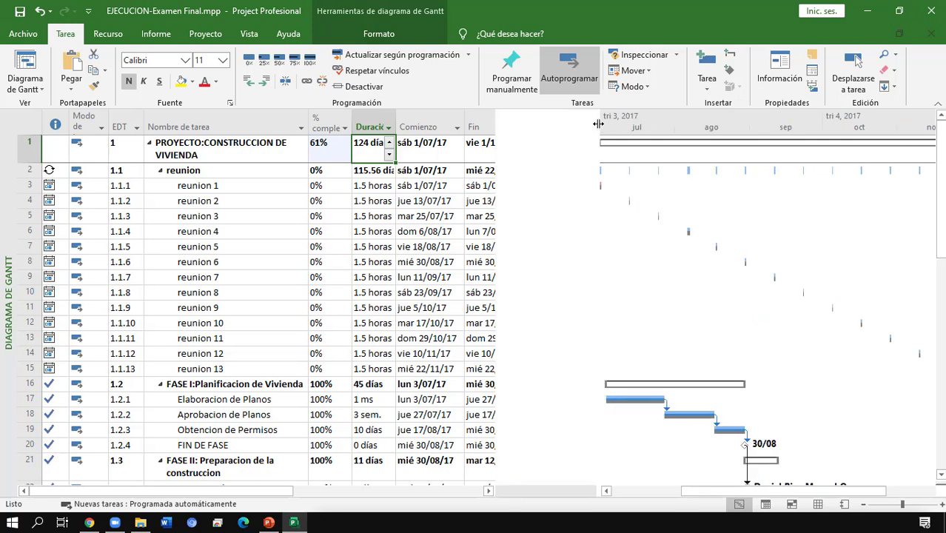
pyautogui.click(498, 145)
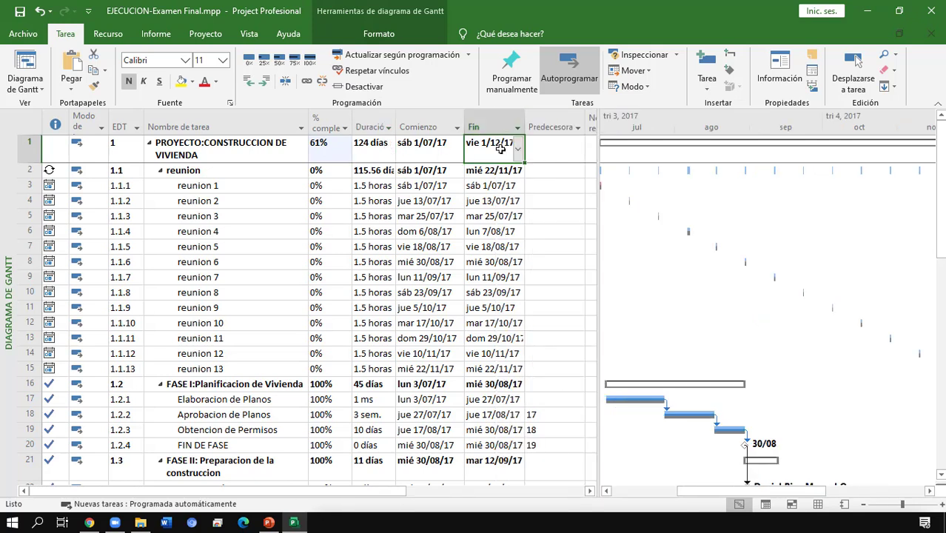
# Insert a Costo column before the duration column in the task table and widen it slightly
pyautogui.click(366, 127)
pyautogui.rightClick(370, 130)
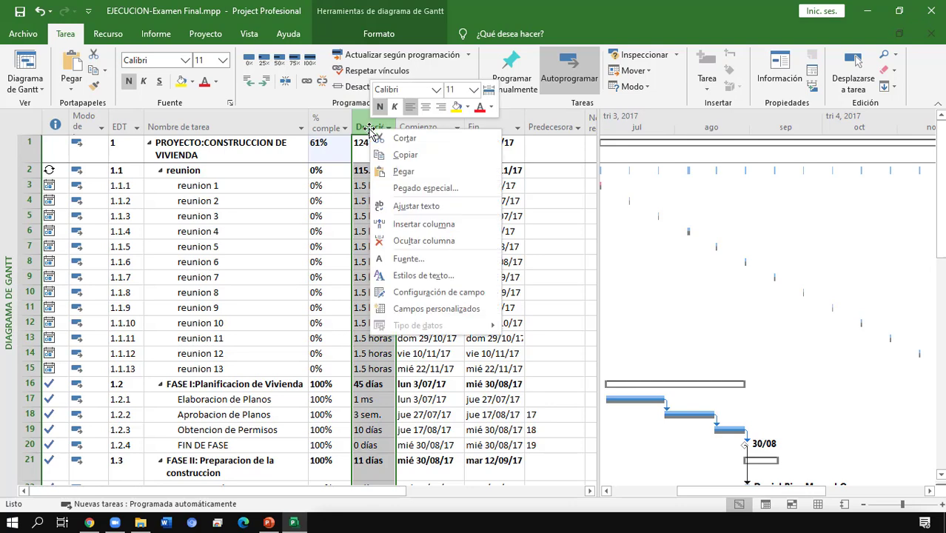
pyautogui.click(400, 224)
pyautogui.write('Costo')
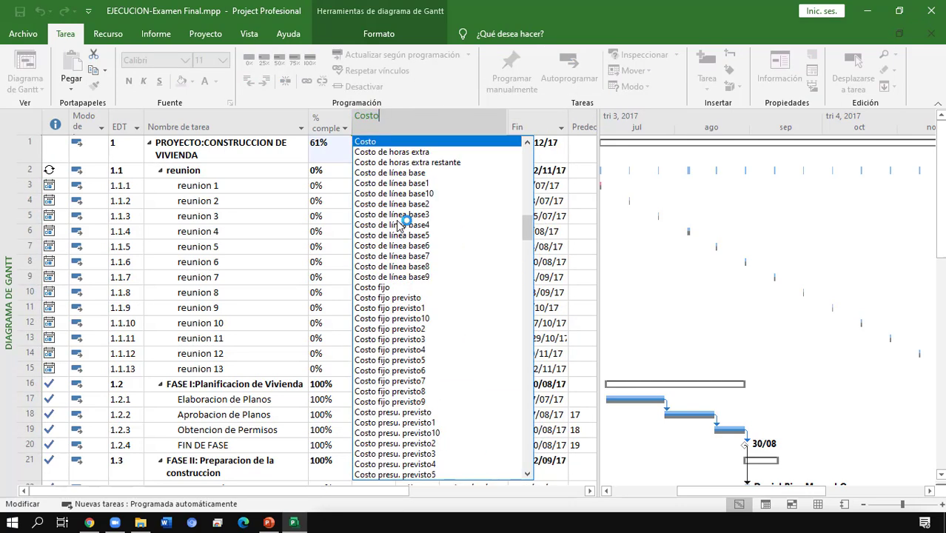
pyautogui.press('Return')
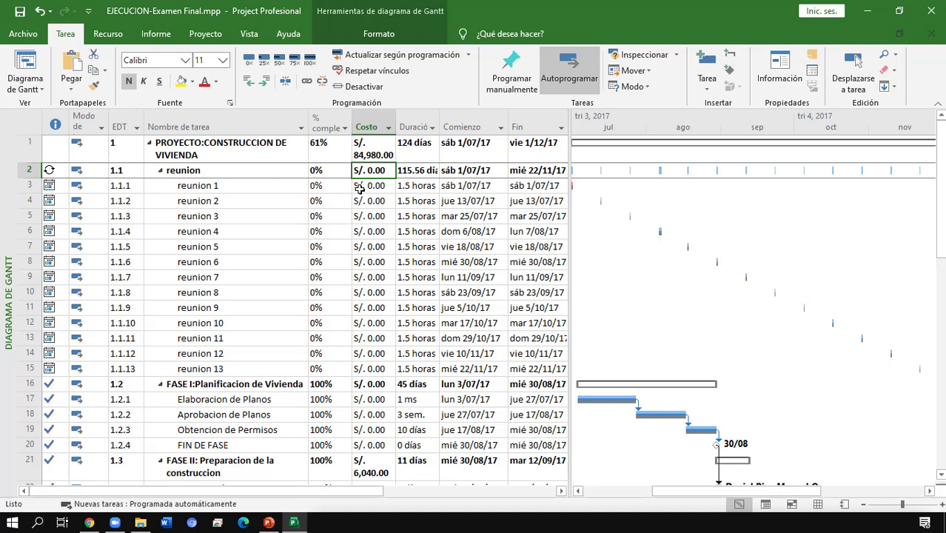
pyautogui.press('Up')
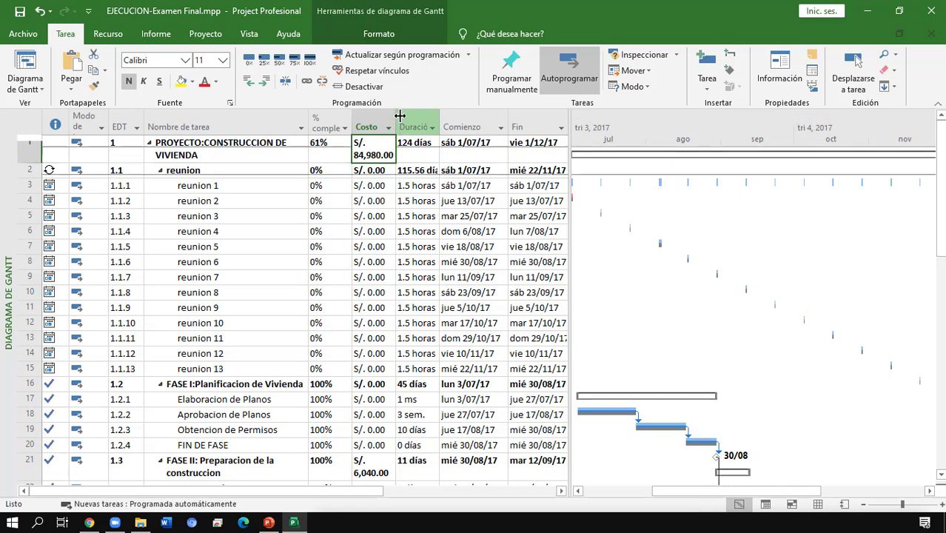
pyautogui.moveTo(400, 116); pyautogui.dragTo(403, 122)
# Insert a Costo real column between the Costo and duration columns
pyautogui.rightClick(415, 134)
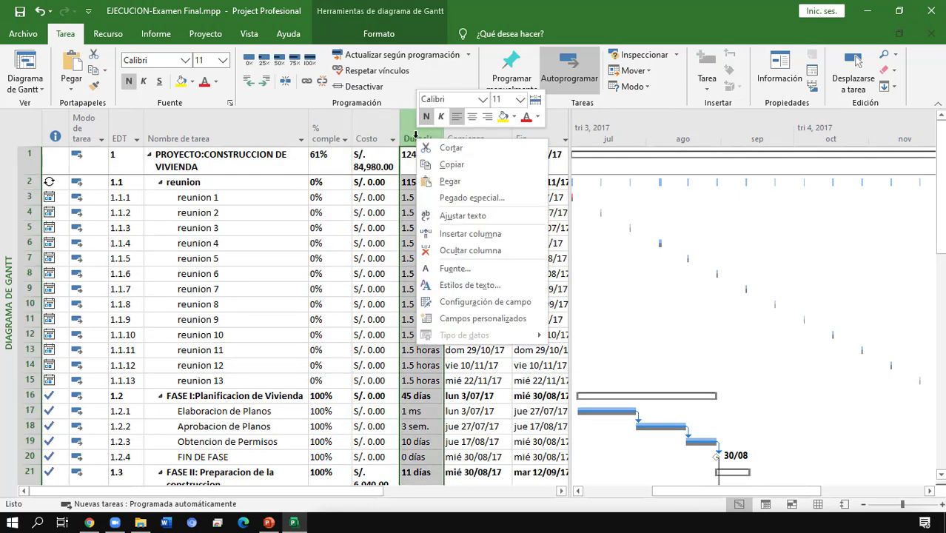
pyautogui.click(470, 234)
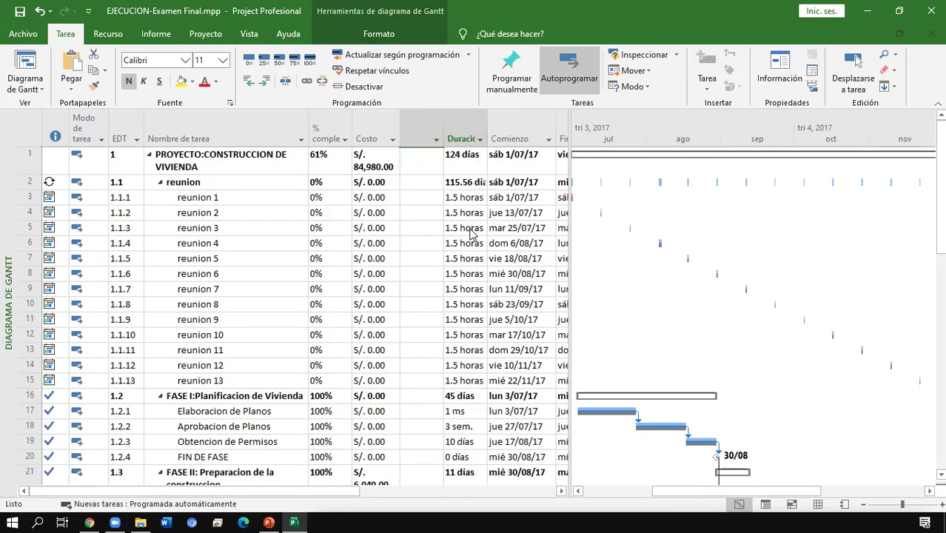
pyautogui.write('costo')
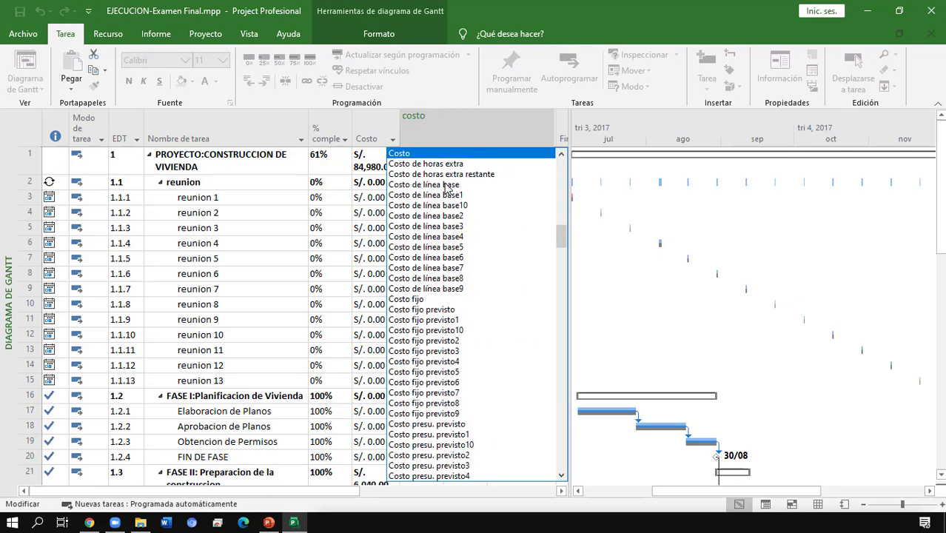
pyautogui.write(' real')
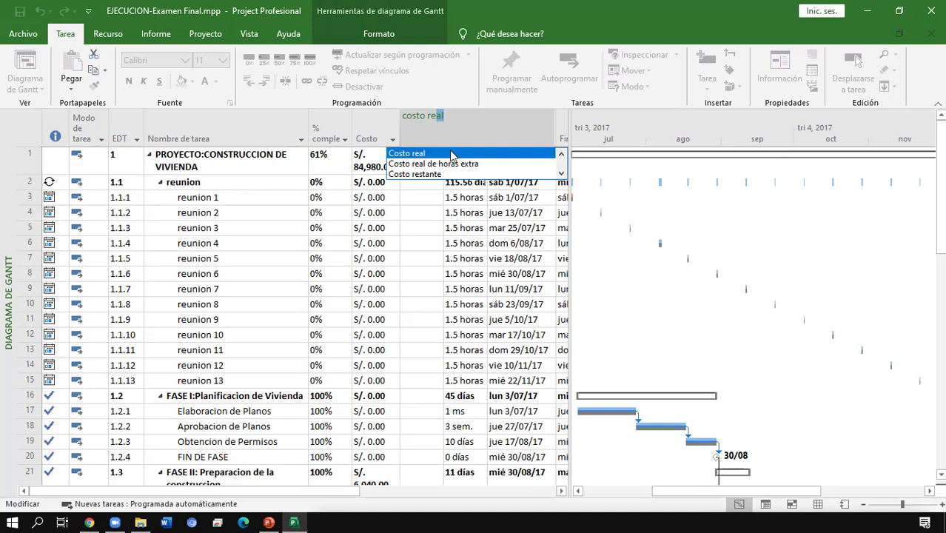
pyautogui.click(452, 155)
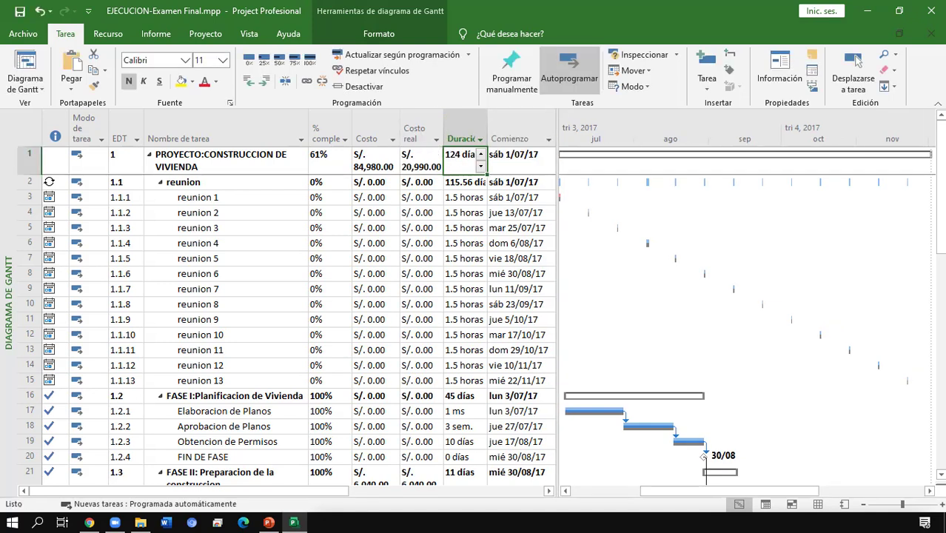
# Insert a Costo restante column between the Costo real and duration columns
pyautogui.click(461, 136)
pyautogui.rightClick(461, 136)
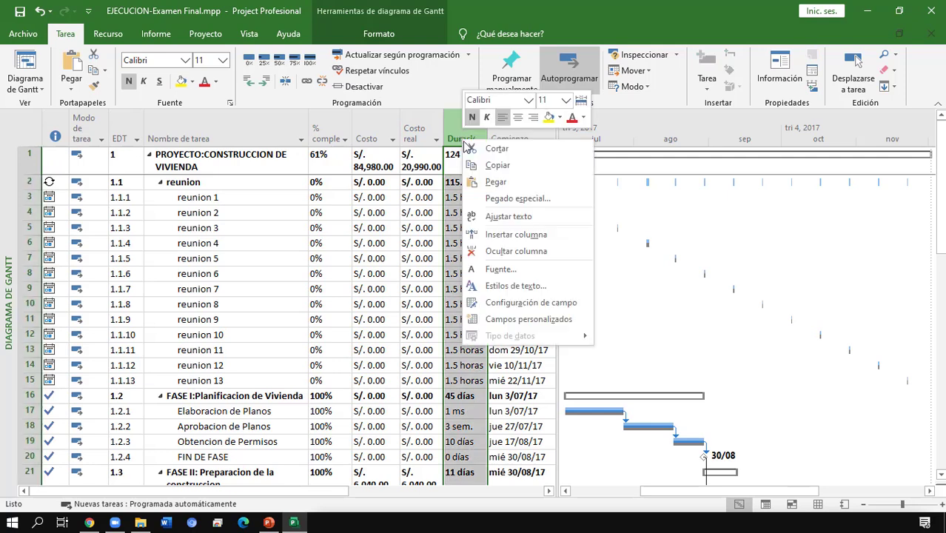
pyautogui.click(517, 234)
pyautogui.write('Cost')
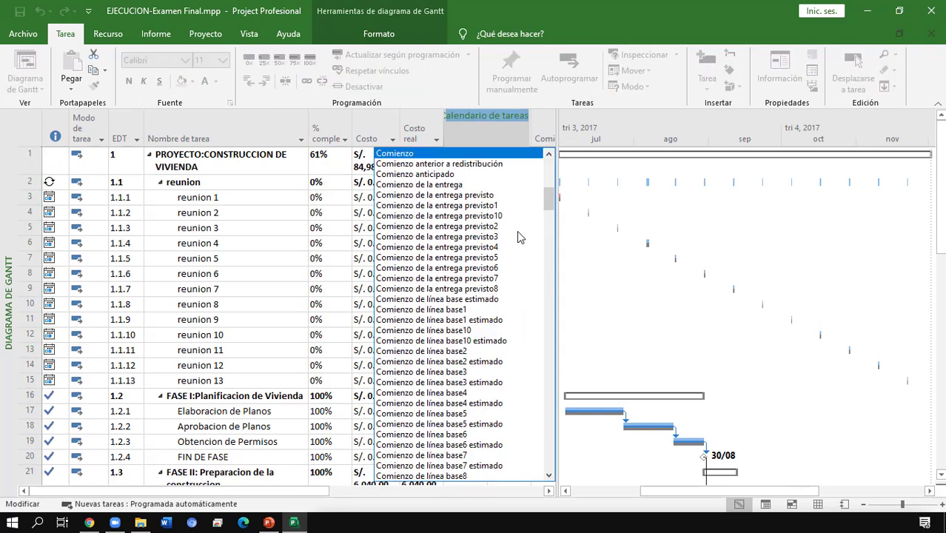
pyautogui.write('o')
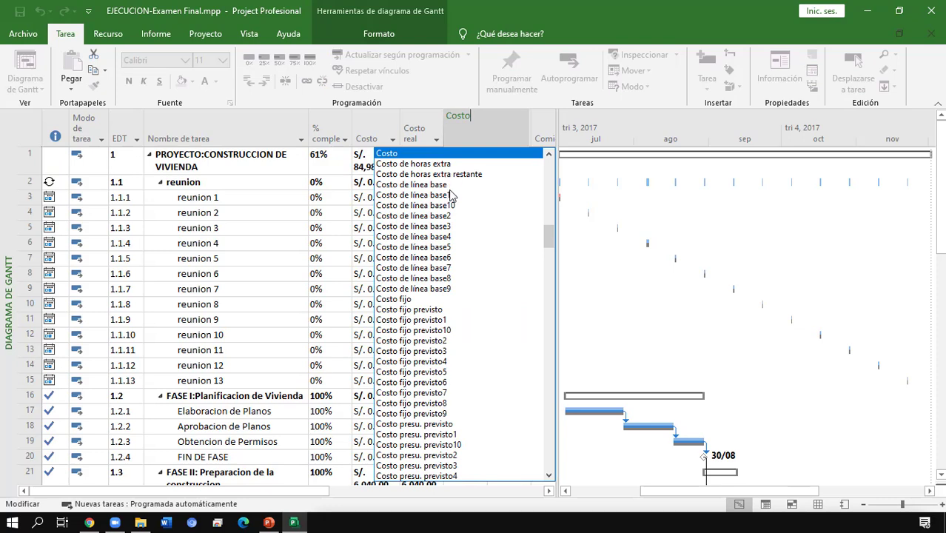
pyautogui.write(' restante')
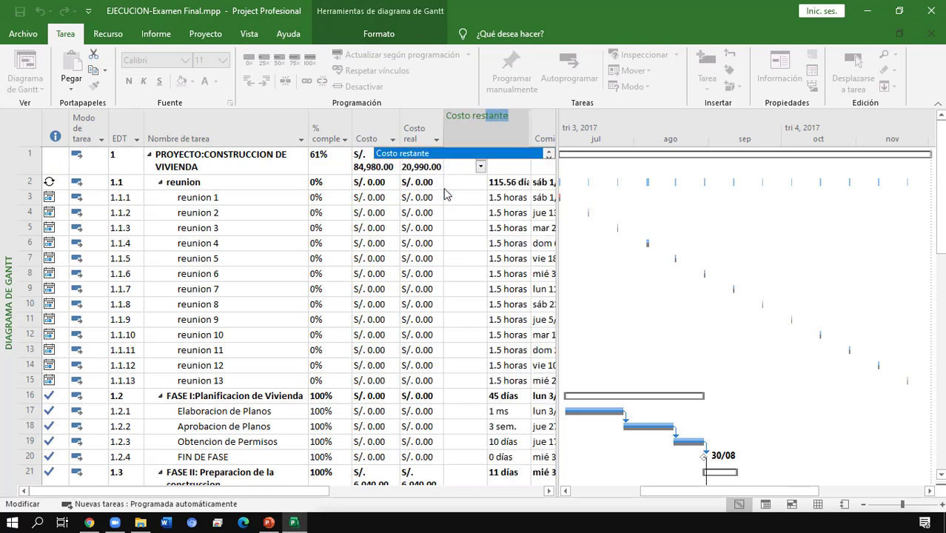
pyautogui.click(429, 161)
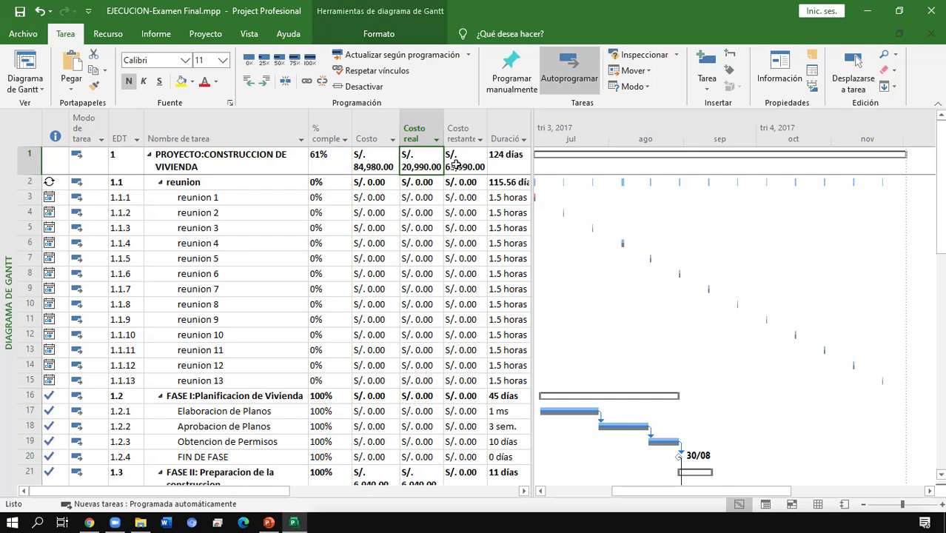
# Compare the project summary task's Costo restante, Costo real and Costo values
pyautogui.click(453, 163)
pyautogui.keyDown('shift'); pyautogui.click(418, 158); pyautogui.keyUp('shift')
pyautogui.click(379, 155)
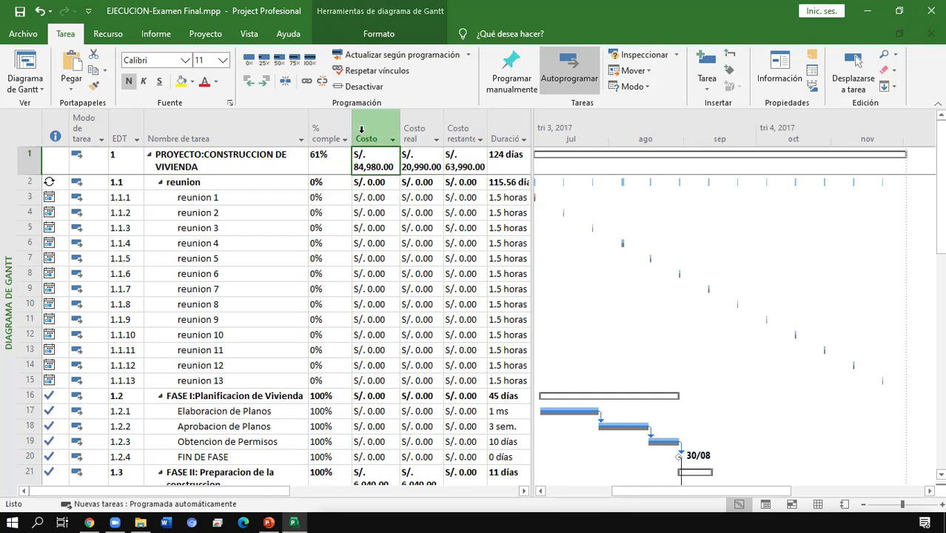
pyautogui.rightClick(362, 129)
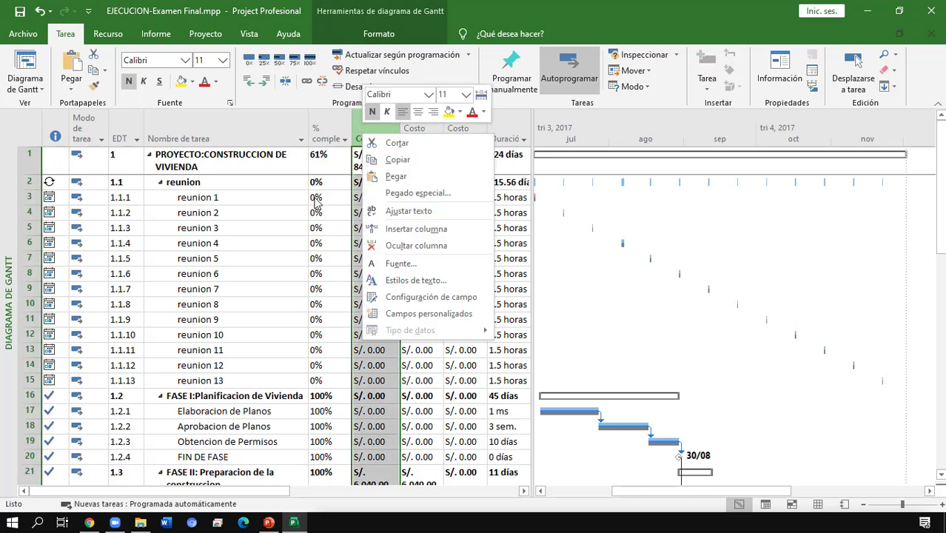
pyautogui.press('Escape')
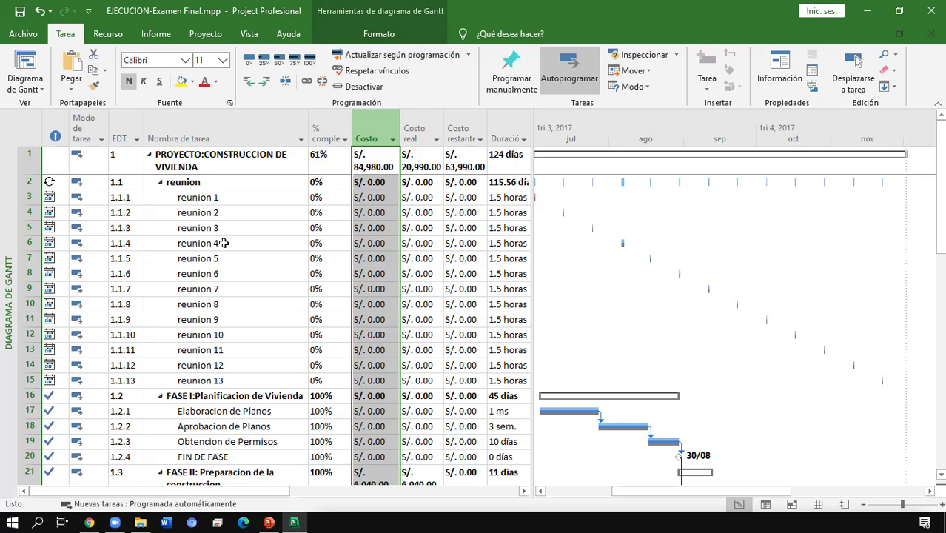
# Review the costs and progress of the tasks from reunion 6 down to Hacer piso and back up to Elaboracion de Planos
pyautogui.click(254, 274)
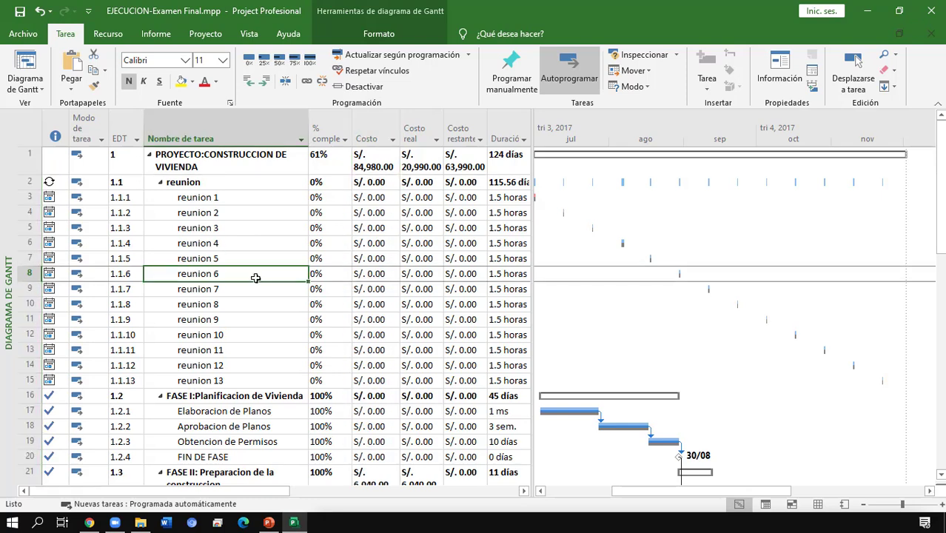
pyautogui.press('Down')
pyautogui.press('Down')
pyautogui.press('Down')
pyautogui.press('Down')
pyautogui.press('Down')
pyautogui.press('Down')
pyautogui.press('Down')
pyautogui.press('Down')
pyautogui.press('Down')
pyautogui.press('Down')
pyautogui.press('Down')
pyautogui.press('Down')
pyautogui.press('Down')
pyautogui.press('Down')
pyautogui.press('Down')
pyautogui.press('Down')
pyautogui.press('Down')
pyautogui.press('Down')
pyautogui.press('Down')
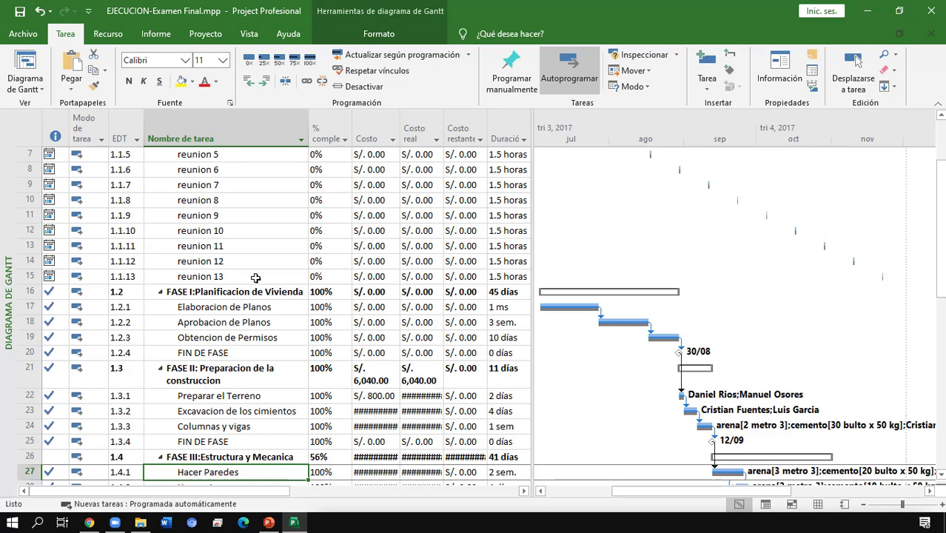
pyautogui.scroll(-3, 256, 278)
pyautogui.press('Down')
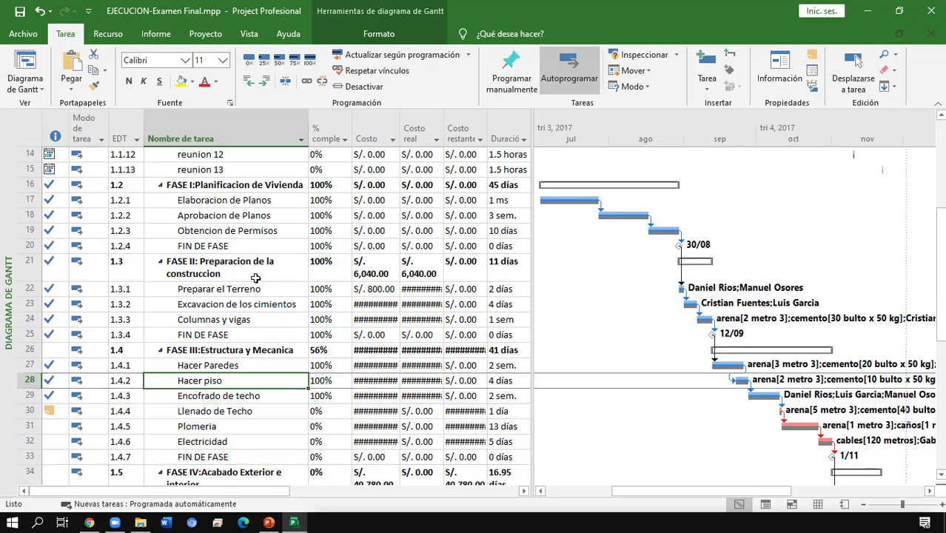
pyautogui.press('Up')
pyautogui.press('Up')
pyautogui.press('Up')
pyautogui.press('Up')
pyautogui.press('Up')
pyautogui.press('Up')
pyautogui.press('Up')
pyautogui.press('Up')
pyautogui.press('Up')
pyautogui.press('Up')
pyautogui.press('Up')
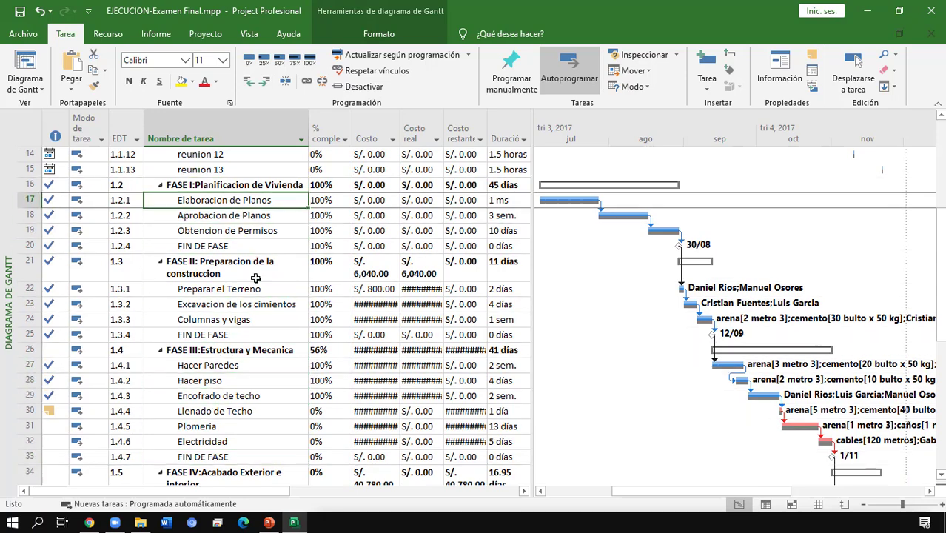
# Review the progress and costs of the tasks from Elaboracion de Planos down to Plomeria and back up to reunion 6
pyautogui.press('Down')
pyautogui.press('Down')
pyautogui.press('Down')
pyautogui.press('Down')
pyautogui.press('Down')
pyautogui.press('Down')
pyautogui.press('Down')
pyautogui.press('Down')
pyautogui.press('Down')
pyautogui.press('Down')
pyautogui.press('Down')
pyautogui.press('Down')
pyautogui.press('Down')
pyautogui.press('Down')
pyautogui.press('Up')
pyautogui.press('Up')
pyautogui.press('Up')
pyautogui.press('Up')
pyautogui.press('Up')
pyautogui.press('Up')
pyautogui.press('Up')
pyautogui.press('Up')
pyautogui.press('Up')
pyautogui.press('Up')
pyautogui.press('Up')
pyautogui.press('Up')
pyautogui.press('Up')
pyautogui.press('Up')
pyautogui.press('Up')
pyautogui.press('Up')
pyautogui.press('Up')
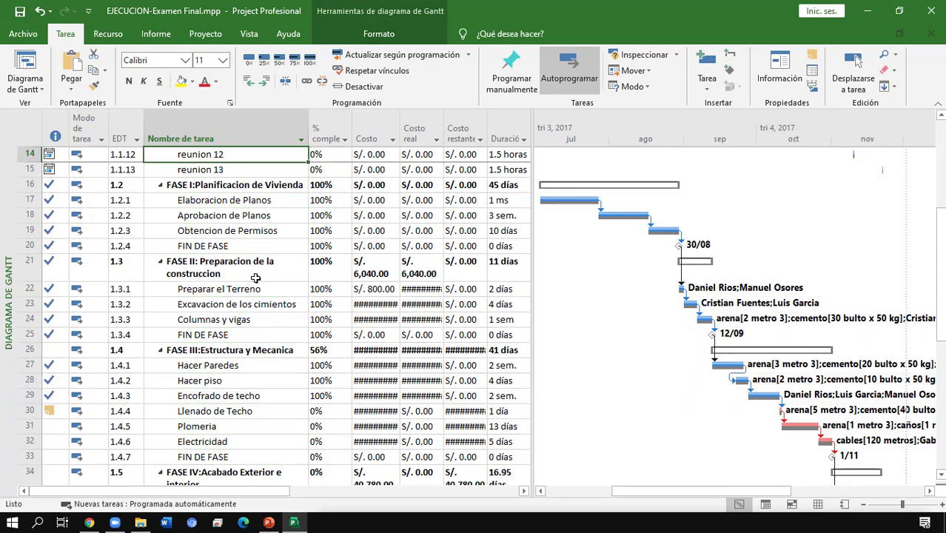
pyautogui.press('Up')
pyautogui.press('Up')
pyautogui.press('Up')
pyautogui.press('Up')
pyautogui.press('Up')
pyautogui.press('Up')
# Examine the completion and costs of the tasks from reunion 6 through FASE I and FASE II down to Hacer piso
pyautogui.press('Down')
pyautogui.press('Down')
pyautogui.press('Down')
pyautogui.press('Down')
pyautogui.press('Down')
pyautogui.press('Down')
pyautogui.press('Down')
pyautogui.press('Down')
pyautogui.press('Down')
pyautogui.press('Down')
pyautogui.press('Down')
pyautogui.press('Down')
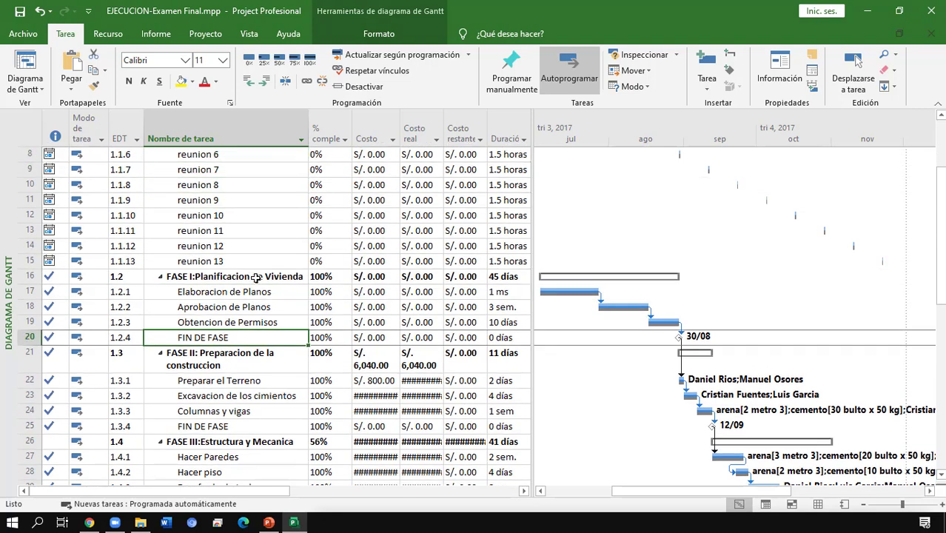
pyautogui.press('Down')
pyautogui.press('Down')
pyautogui.press('Down')
pyautogui.press('Down')
pyautogui.press('Down')
pyautogui.press('Down')
pyautogui.press('Down')
pyautogui.press('Down')
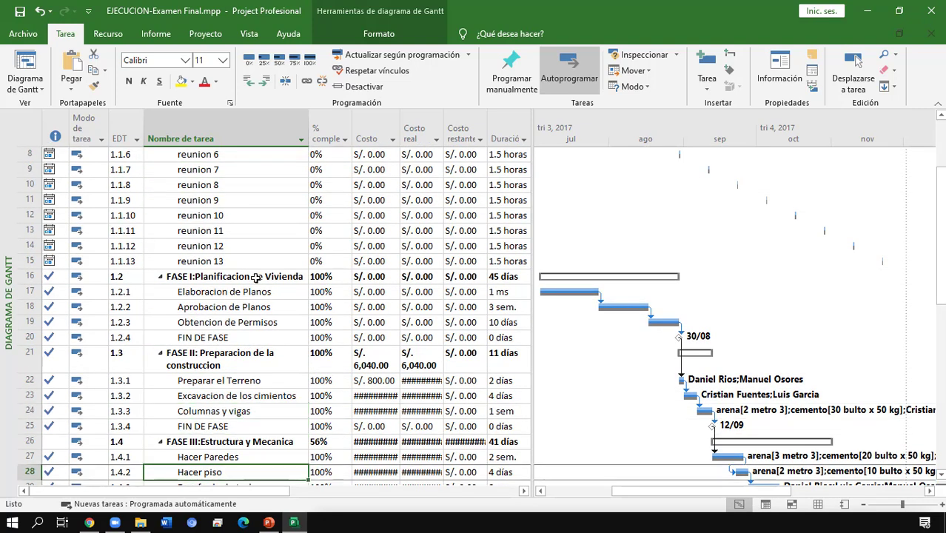
pyautogui.press('Up')
pyautogui.press('Down')
pyautogui.press('Up')
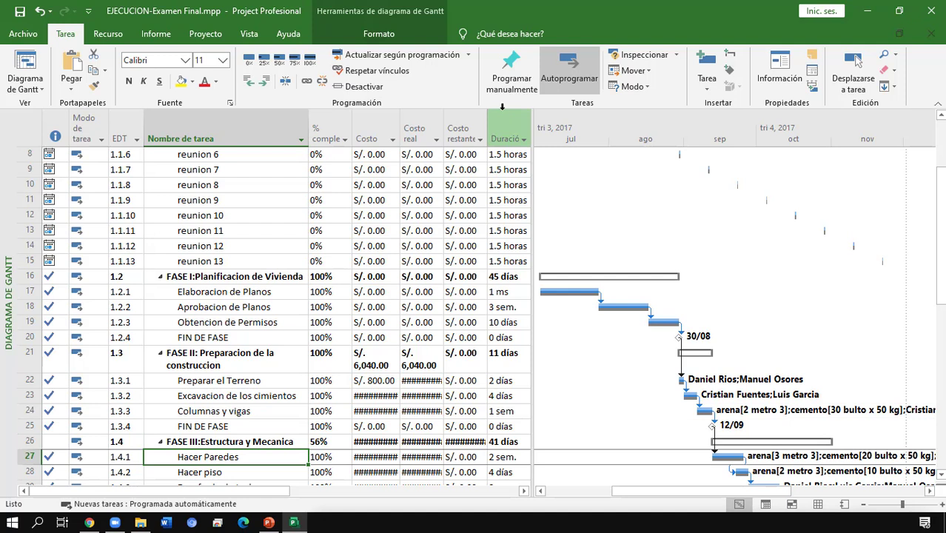
# Widen the Duración column and set the duration of Hacer piso to 6 días
pyautogui.moveTo(532, 129)
pyautogui.mouseDown()
pyautogui.moveTo(570, 129)
pyautogui.moveTo(533, 129)
pyautogui.moveTo(542, 130)
pyautogui.mouseUp()
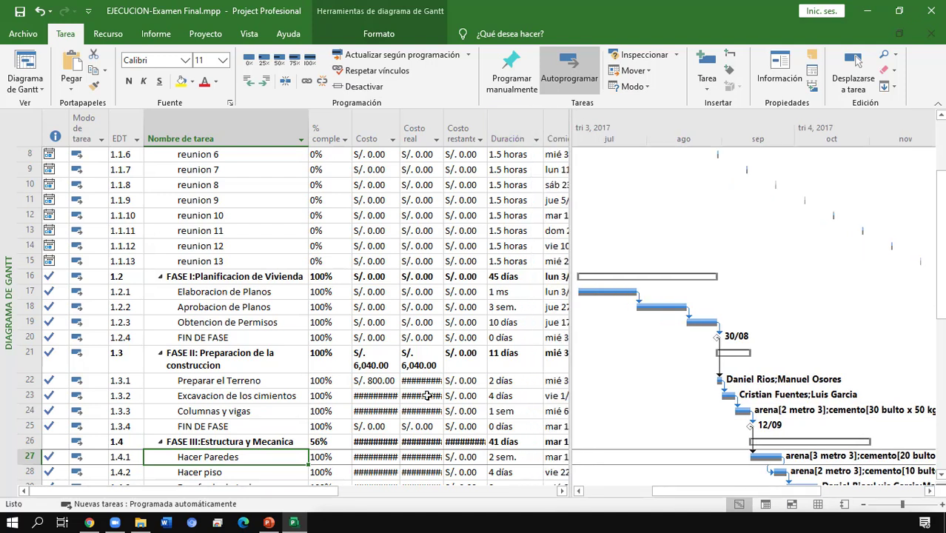
pyautogui.click(468, 472)
pyautogui.press('Down')
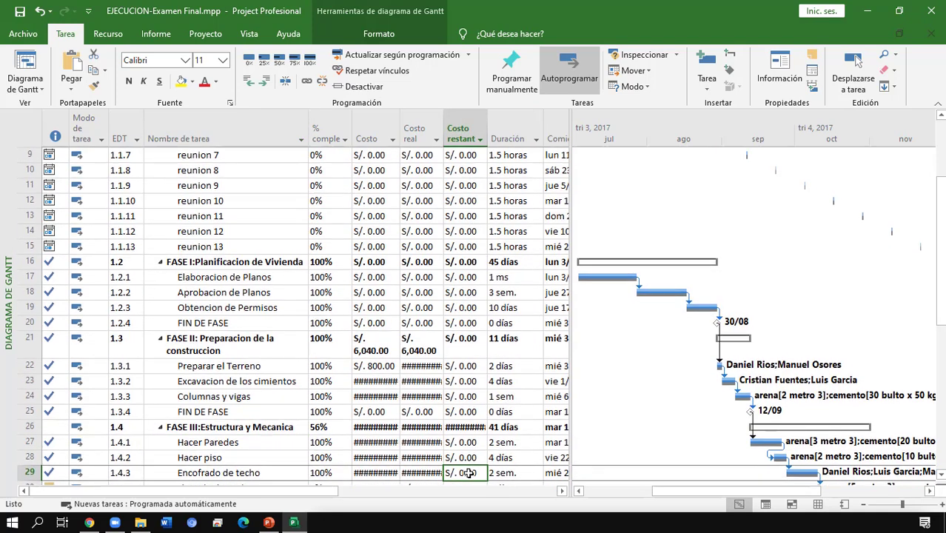
pyautogui.press('Up')
pyautogui.press('Right')
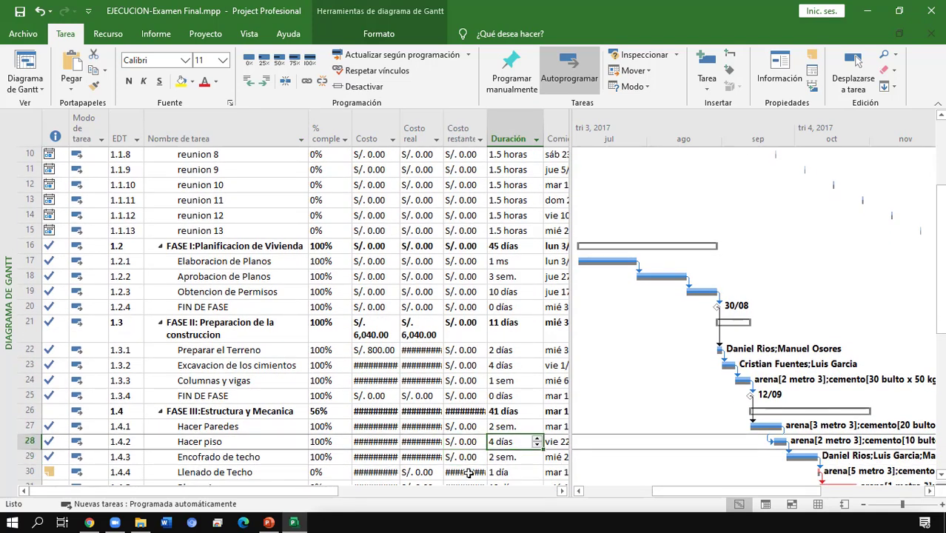
pyautogui.write('6')
pyautogui.press('Return')
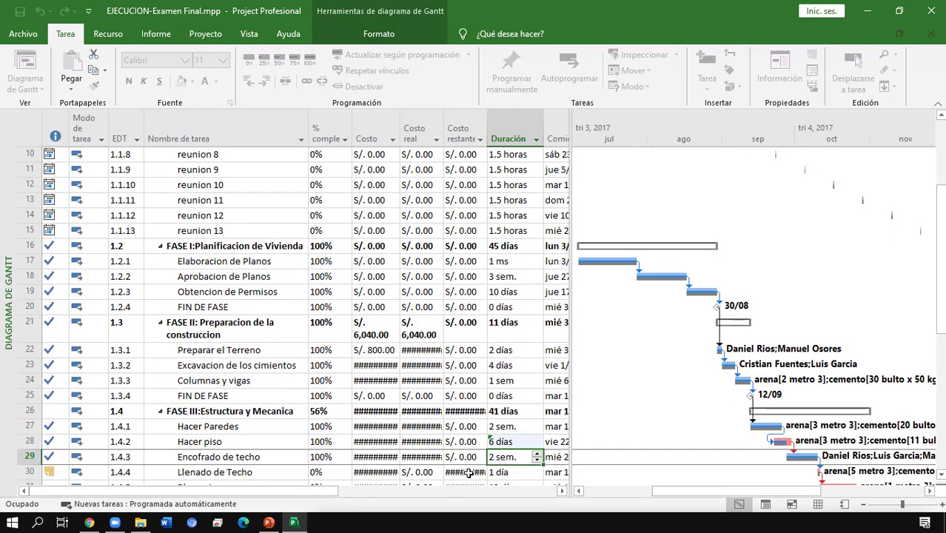
pyautogui.press('Up')
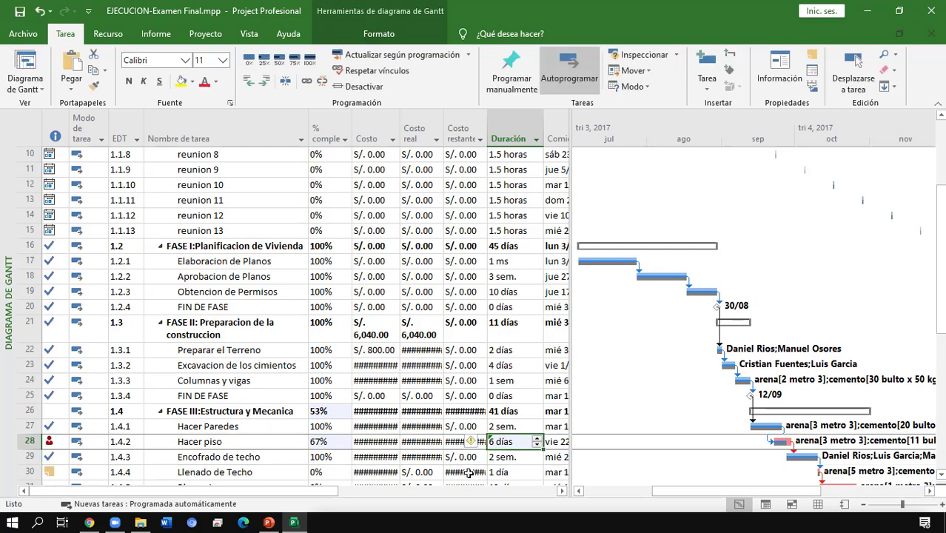
# Set the duration of Hacer Paredes to 3 semanas
pyautogui.press('Up')
pyautogui.write('3s')
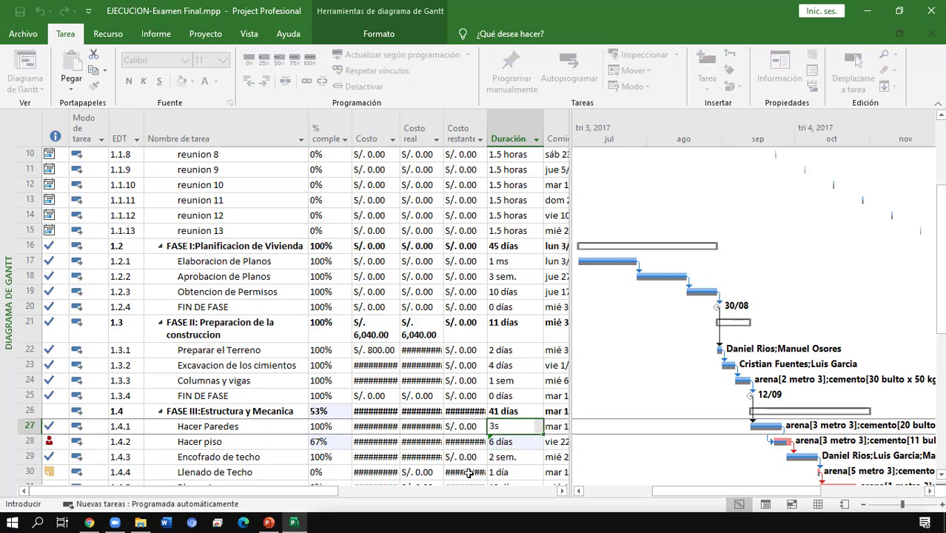
pyautogui.press('Tab')
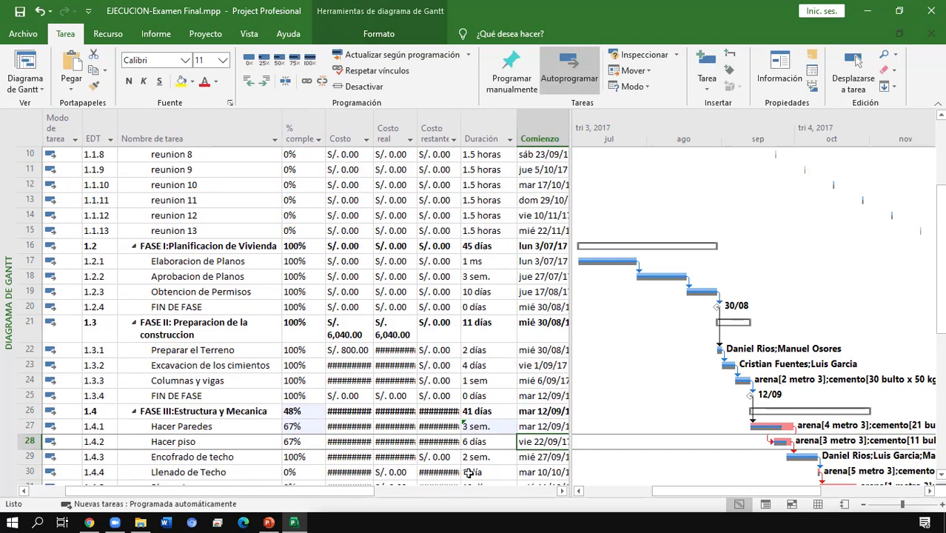
# Assign madera and one more worker to Hacer Paredes in addition to its existing resources
pyautogui.press('Tab')
pyautogui.press('Tab')
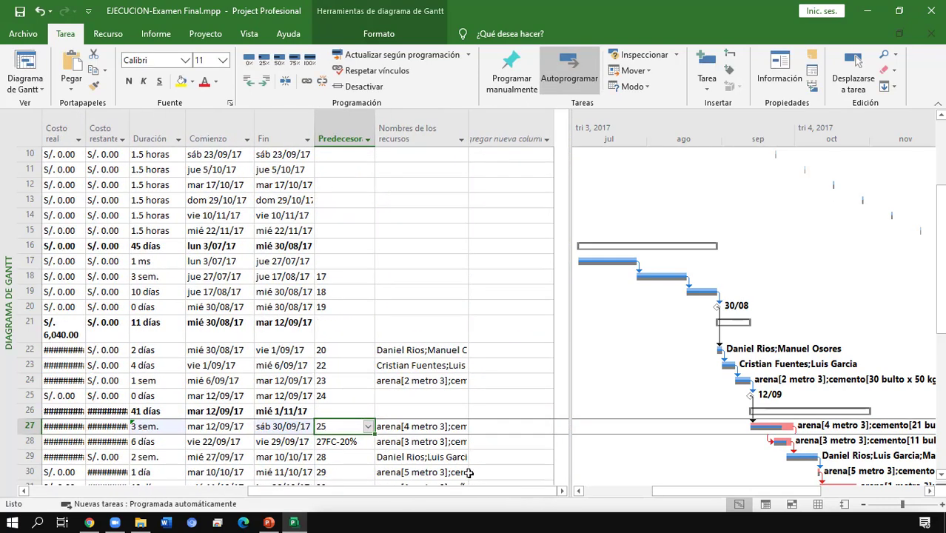
pyautogui.press('Tab')
pyautogui.click(463, 428)
pyautogui.click(464, 427)
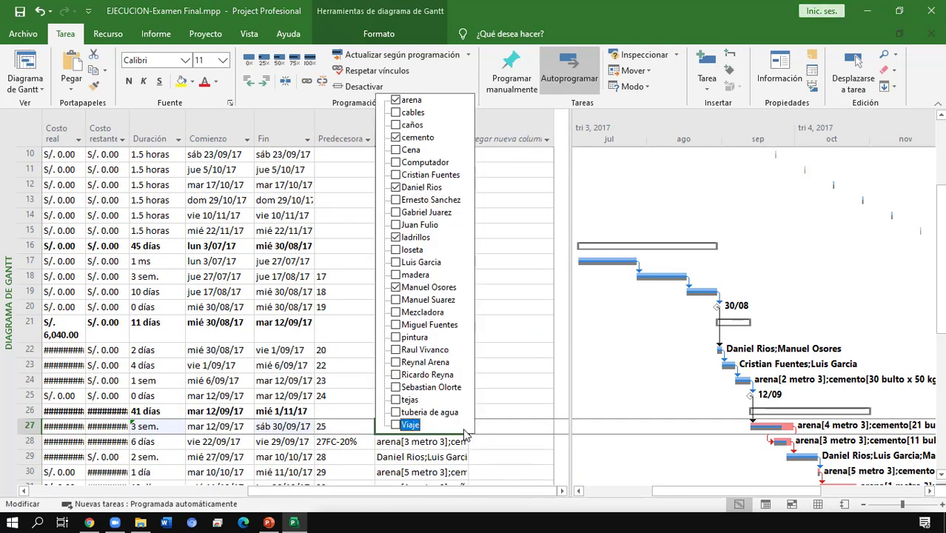
pyautogui.click(395, 300)
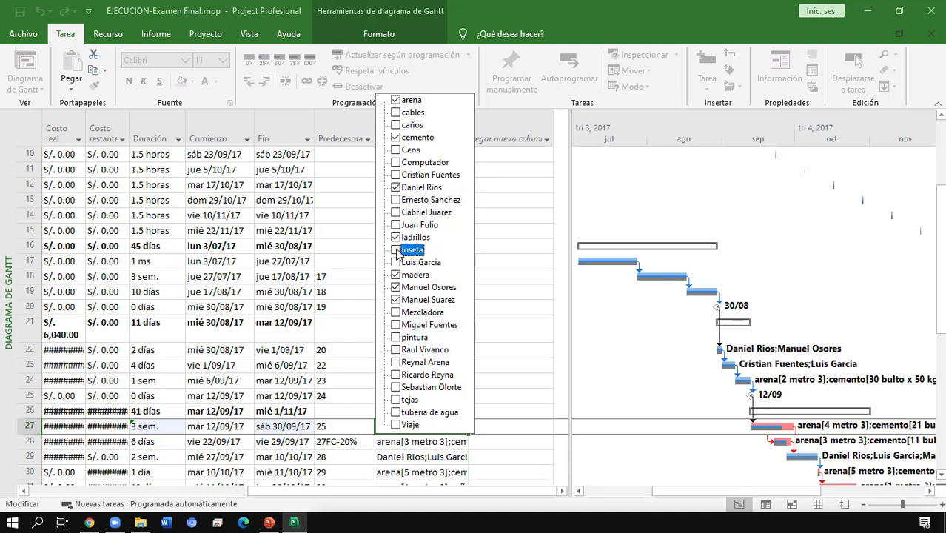
pyautogui.click(294, 382)
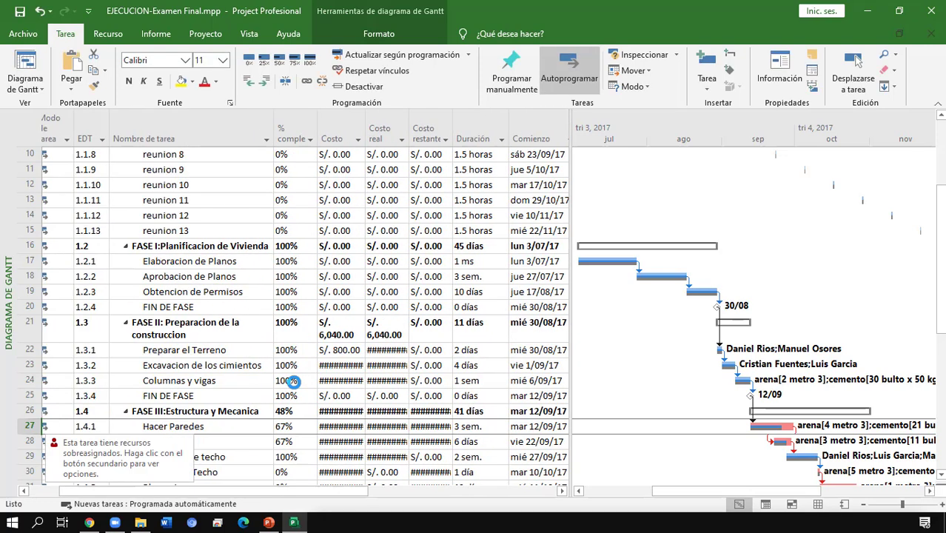
# Review the completion, costs, duration and start and finish dates of Hacer Paredes
pyautogui.press('Right')
pyautogui.press('Right')
pyautogui.press('Right')
pyautogui.press('Left')
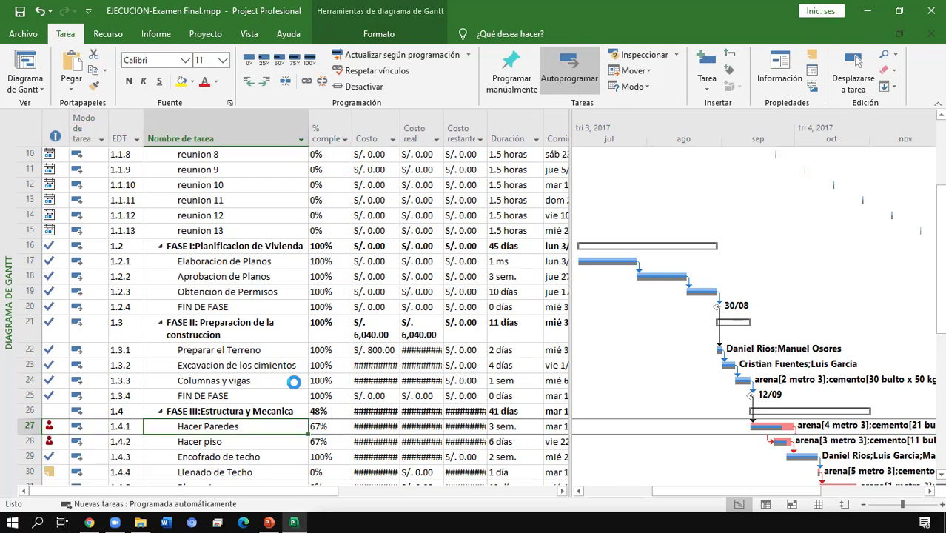
pyautogui.press('Right')
pyautogui.press('Right')
pyautogui.press('Right')
pyautogui.press('Right')
pyautogui.press('Right')
pyautogui.press('Right')
pyautogui.press('Right')
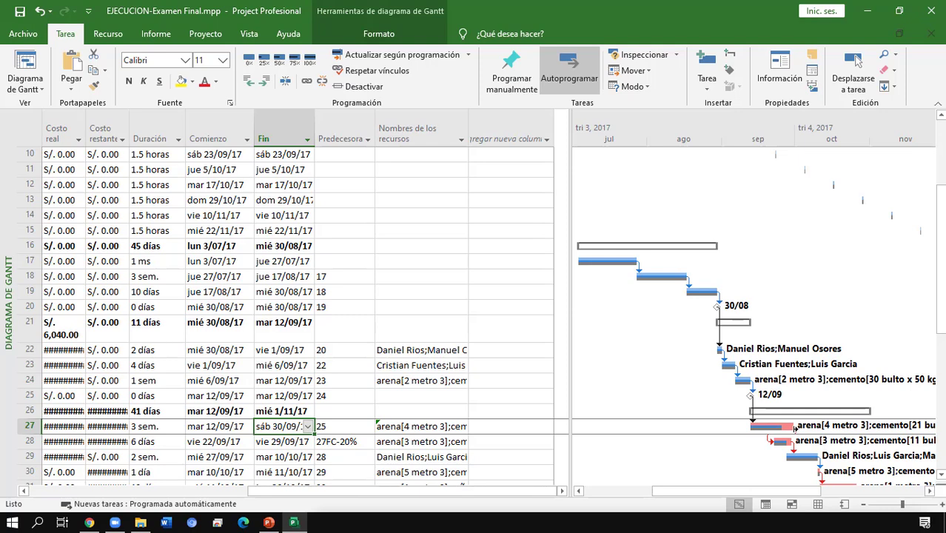
pyautogui.press('Left')
pyautogui.press('Left')
pyautogui.press('Left')
pyautogui.press('Left')
pyautogui.press('Left')
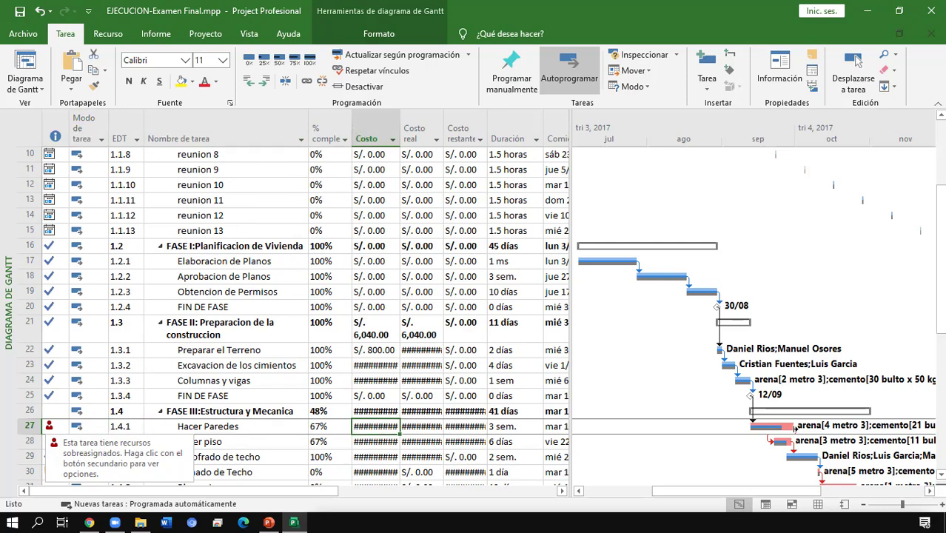
pyautogui.press('Right')
pyautogui.press('Right')
pyautogui.press('Right')
pyautogui.press('Right')
pyautogui.press('Right')
pyautogui.press('Down')
pyautogui.press('Left')
pyautogui.press('Left')
pyautogui.press('Left')
pyautogui.press('Left')
pyautogui.press('Left')
pyautogui.press('Left')
pyautogui.press('Left')
pyautogui.press('Up')
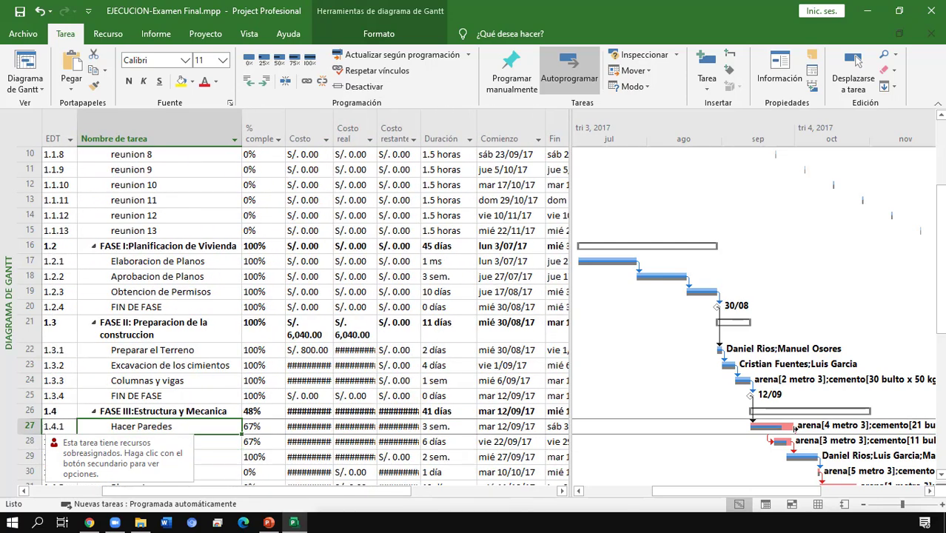
# Compare the Costo, Costo real and Costo restante of the PROYECTO:CONSTRUCCION DE VIVIENDA summary task after the duration and resource changes
pyautogui.press('Up')
pyautogui.press('Up')
pyautogui.press('Up')
pyautogui.press('Up')
pyautogui.press('Up')
pyautogui.press('Up')
pyautogui.press('Up')
pyautogui.press('Up')
pyautogui.press('Up')
pyautogui.press('Up')
pyautogui.press('Up')
pyautogui.press('Up')
pyautogui.press('Up')
pyautogui.press('Up')
pyautogui.press('Up')
pyautogui.press('Up')
pyautogui.press('Up')
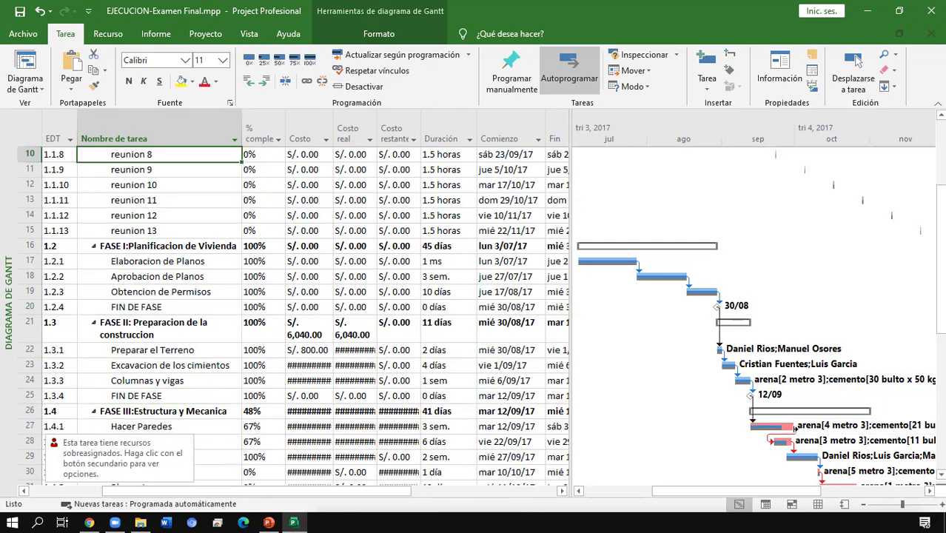
pyautogui.press('Up')
pyautogui.press('Up')
pyautogui.press('Up')
pyautogui.press('Up')
pyautogui.press('Up')
pyautogui.press('Up')
pyautogui.press('Up')
pyautogui.press('Up')
pyautogui.press('Up')
pyautogui.press('Right')
pyautogui.press('Right')
pyautogui.press('Right')
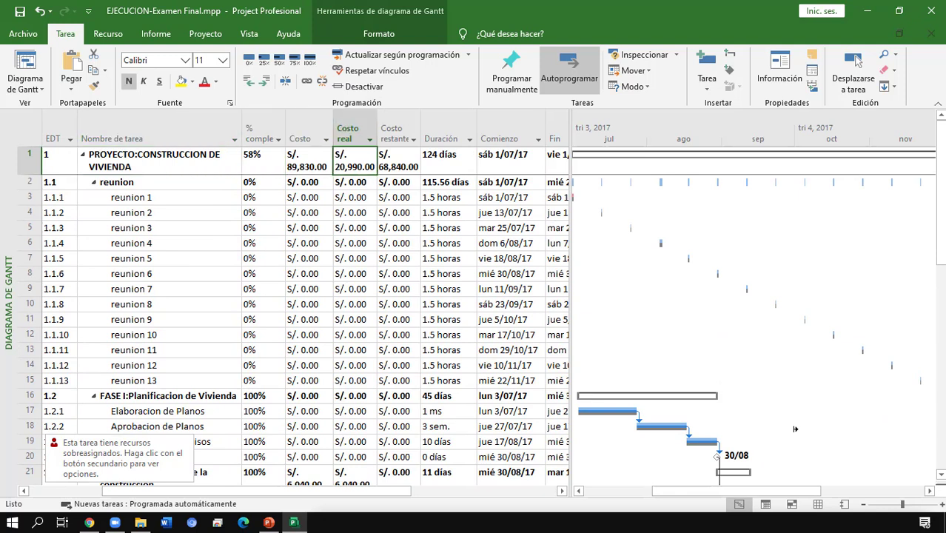
pyautogui.press('Right')
pyautogui.press('Right')
pyautogui.press('Right')
pyautogui.press('Left')
pyautogui.press('Left')
pyautogui.press('Left')
pyautogui.press('Left')
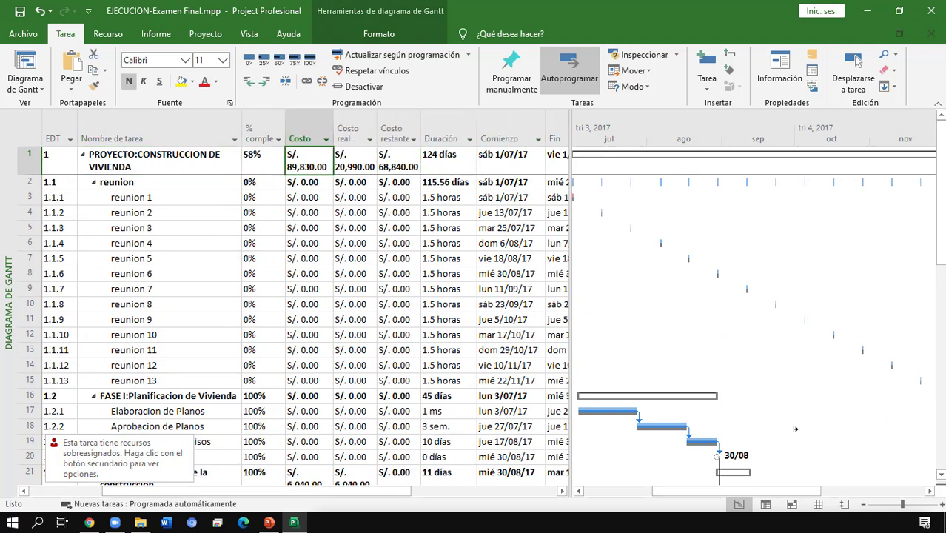
pyautogui.press('Right')
pyautogui.press('Right')
pyautogui.press('Left')
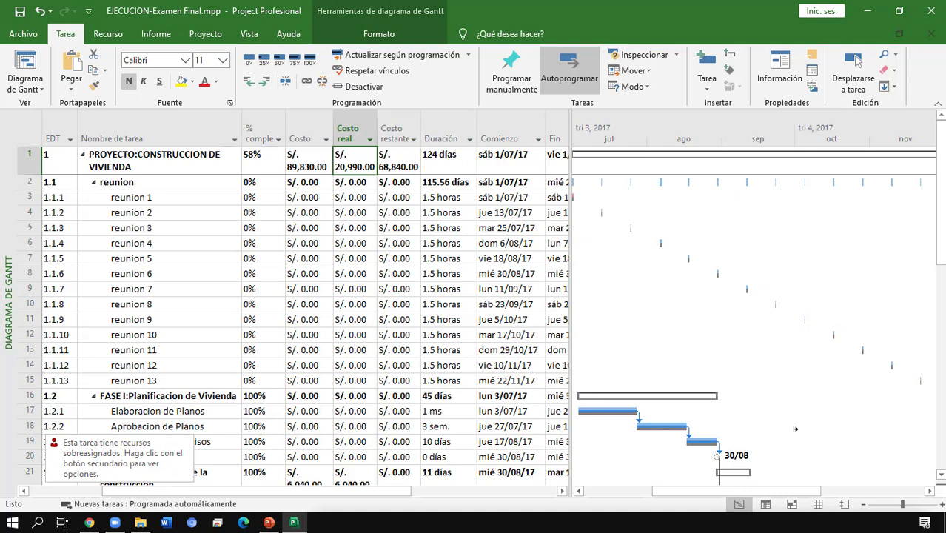
pyautogui.press('Right')
pyautogui.press('Left')
pyautogui.press('Right')
pyautogui.press('Left')
pyautogui.press('Right')
pyautogui.press('Left')
pyautogui.press('Right')
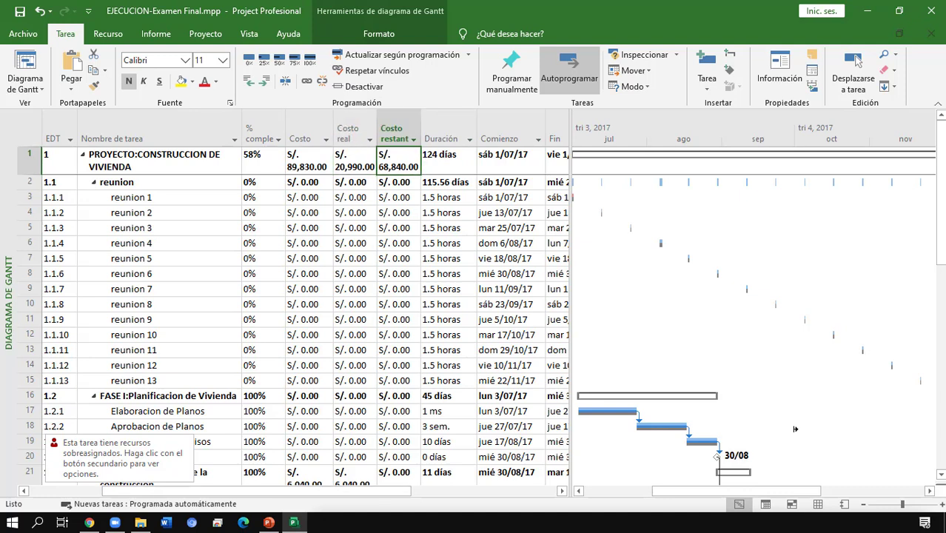
# Compare the Costo restante of the PROYECTO:CONSTRUCCION DE VIVIENDA summary task with its Costo real and check its total Costo
pyautogui.press('Left')
pyautogui.press('Right')
pyautogui.press('Left')
pyautogui.press('Right')
pyautogui.press('Left')
pyautogui.press('Right')
pyautogui.press('Left')
pyautogui.press('Right')
pyautogui.press('Left')
pyautogui.press('Right')
pyautogui.press('Left')
pyautogui.press('Left')
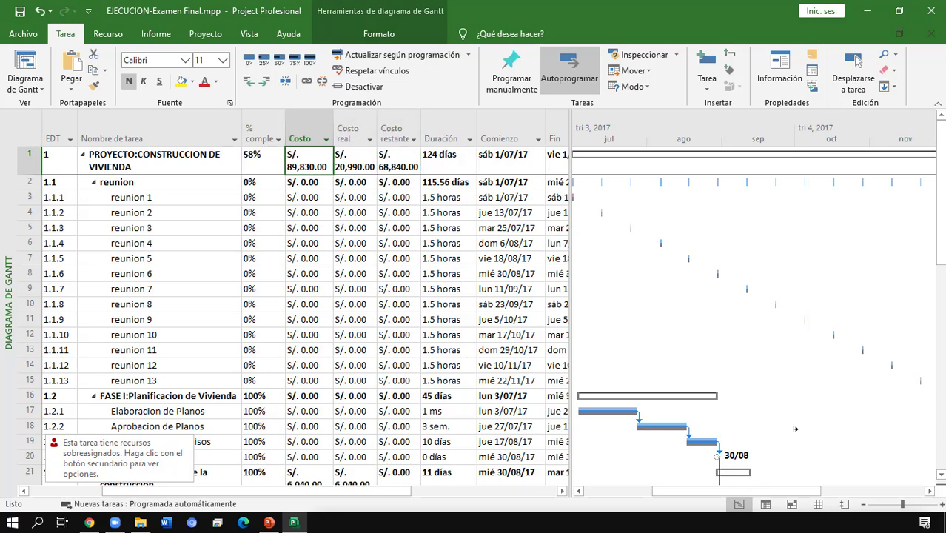
# Insert a Costo de línea base column before the Costo column of the task table
pyautogui.rightClick(307, 131)
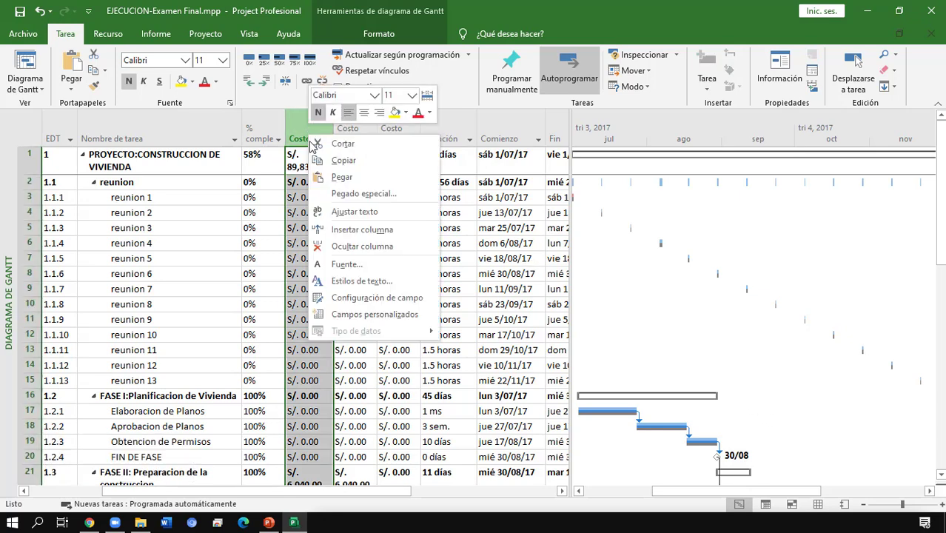
pyautogui.click(351, 231)
pyautogui.write('co')
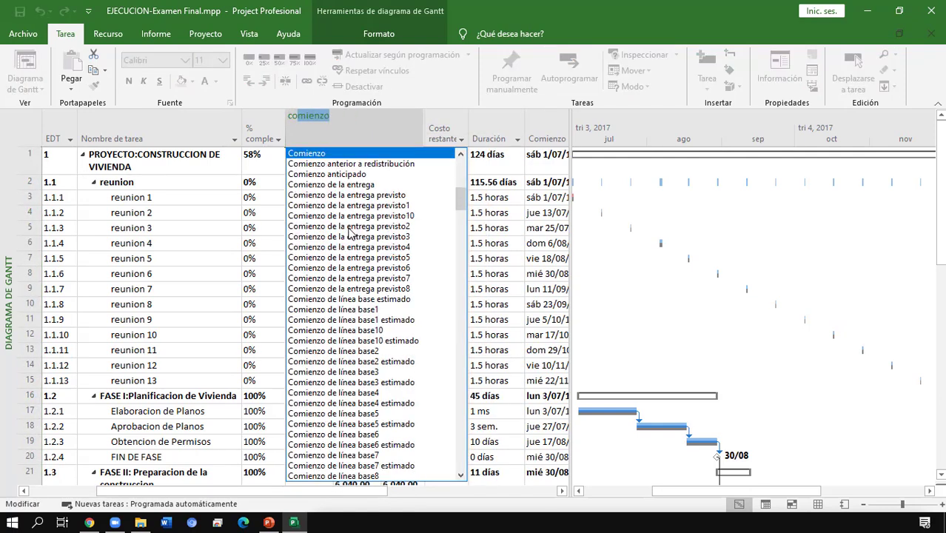
pyautogui.write('sto')
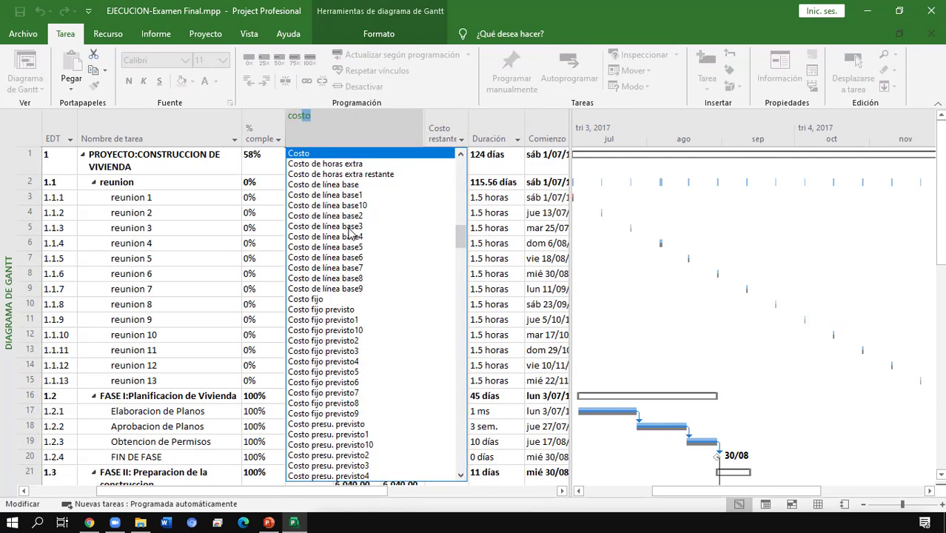
pyautogui.press('Down')
pyautogui.press('Down')
pyautogui.press('Down')
pyautogui.click(349, 187)
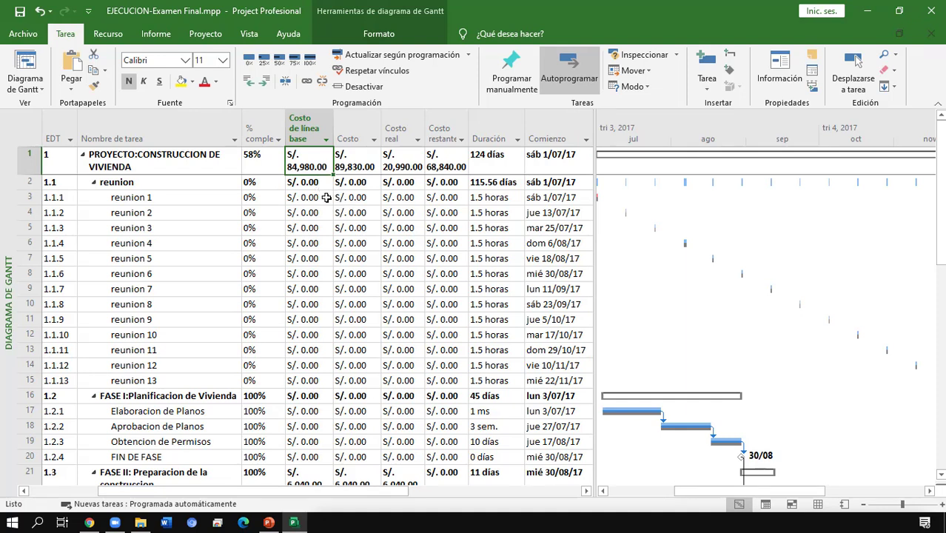
# Compare the Costo de línea base of the PROYECTO:CONSTRUCCION DE VIVIENDA summary task with its current Costo
pyautogui.click(364, 159)
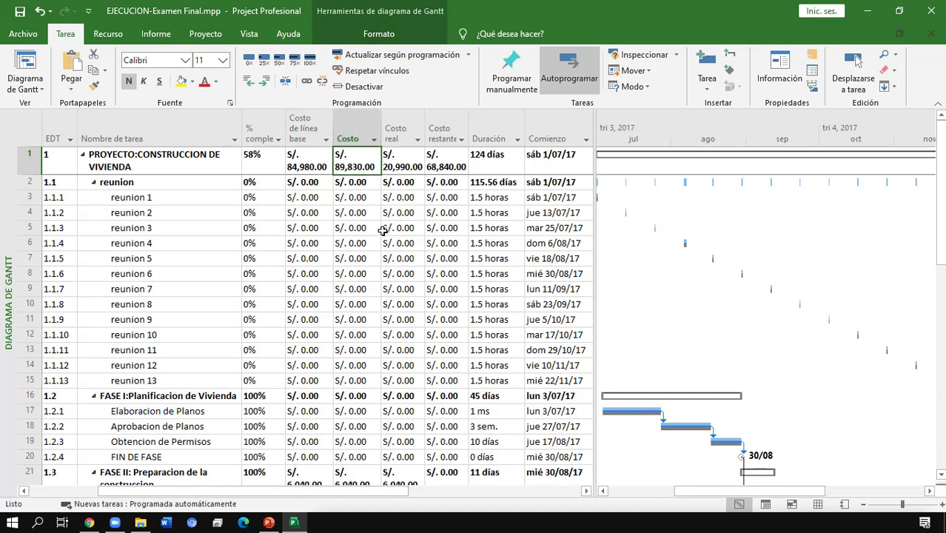
pyautogui.press('Left')
pyautogui.press('Right')
pyautogui.press('Left')
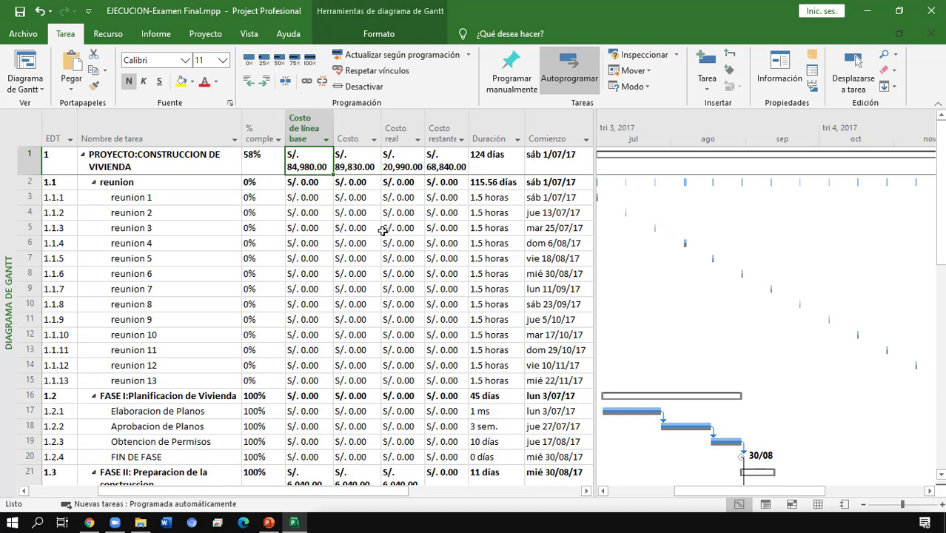
pyautogui.press('Right')
pyautogui.press('Left')
pyautogui.press('Right')
pyautogui.press('Left')
pyautogui.press('Right')
pyautogui.press('Left')
pyautogui.press('Right')
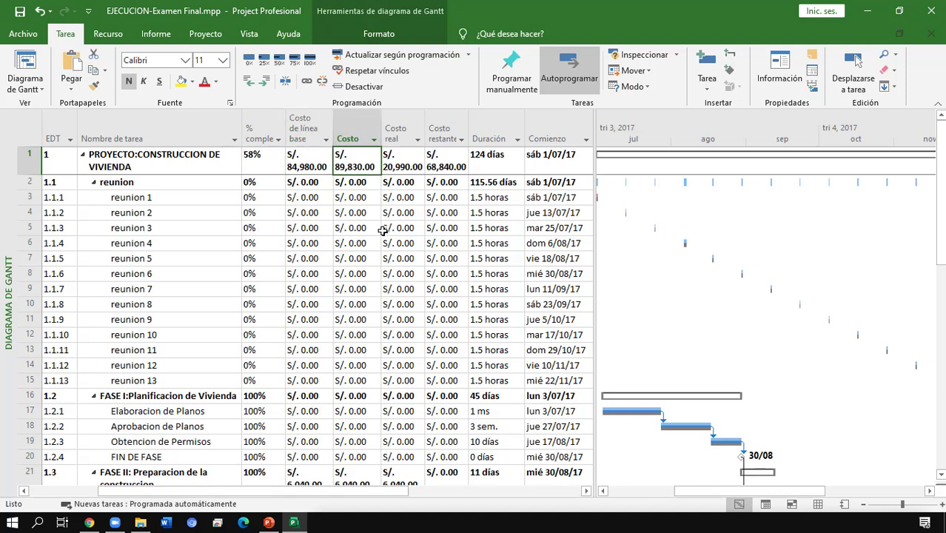
pyautogui.press('Left')
pyautogui.press('Right')
pyautogui.press('Left')
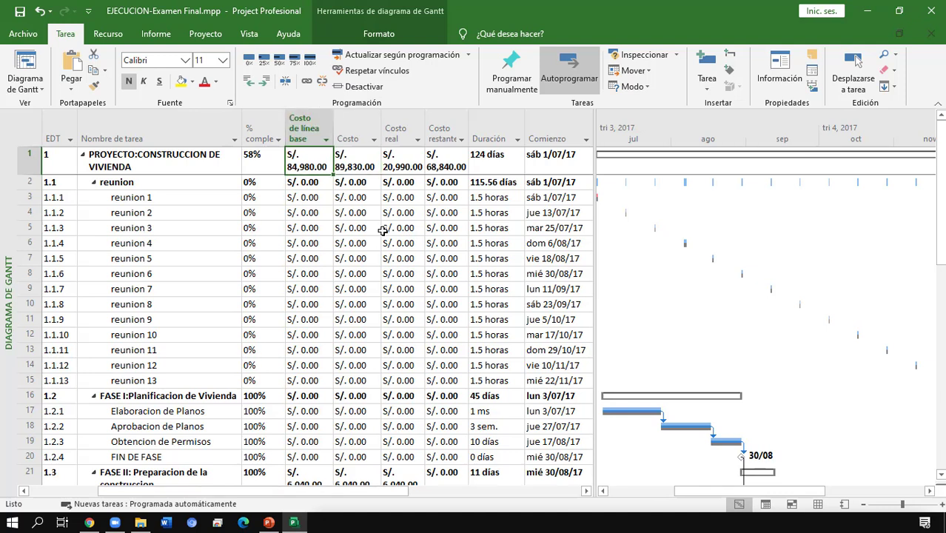
# Review the Costo de línea base values down the task list and recheck the project summary's baseline cost against its Costo
pyautogui.press('Down')
pyautogui.press('Down')
pyautogui.press('Down')
pyautogui.press('Down')
pyautogui.press('Down')
pyautogui.press('Down')
pyautogui.press('Down')
pyautogui.press('Down')
pyautogui.press('Down')
pyautogui.press('Down')
pyautogui.press('Down')
pyautogui.press('Down')
pyautogui.press('Down')
pyautogui.press('Down')
pyautogui.press('Down')
pyautogui.press('Down')
pyautogui.press('Down')
pyautogui.press('Down')
pyautogui.press('Down')
pyautogui.press('Down')
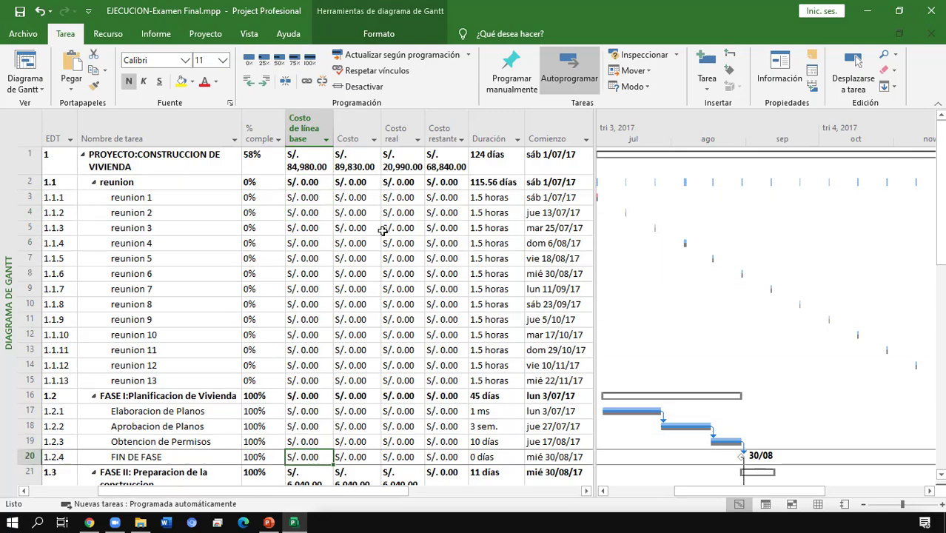
pyautogui.press('Down')
pyautogui.press('Down')
pyautogui.press('Down')
pyautogui.press('Up')
pyautogui.press('Up')
pyautogui.press('Up')
pyautogui.press('Up')
pyautogui.press('Up')
pyautogui.press('Up')
pyautogui.press('Up')
pyautogui.press('Up')
pyautogui.press('Up')
pyautogui.press('Up')
pyautogui.press('Up')
pyautogui.press('Up')
pyautogui.press('Up')
pyautogui.press('Up')
pyautogui.press('Up')
pyautogui.press('Up')
pyautogui.press('Up')
pyautogui.press('Up')
pyautogui.press('Up')
pyautogui.press('Up')
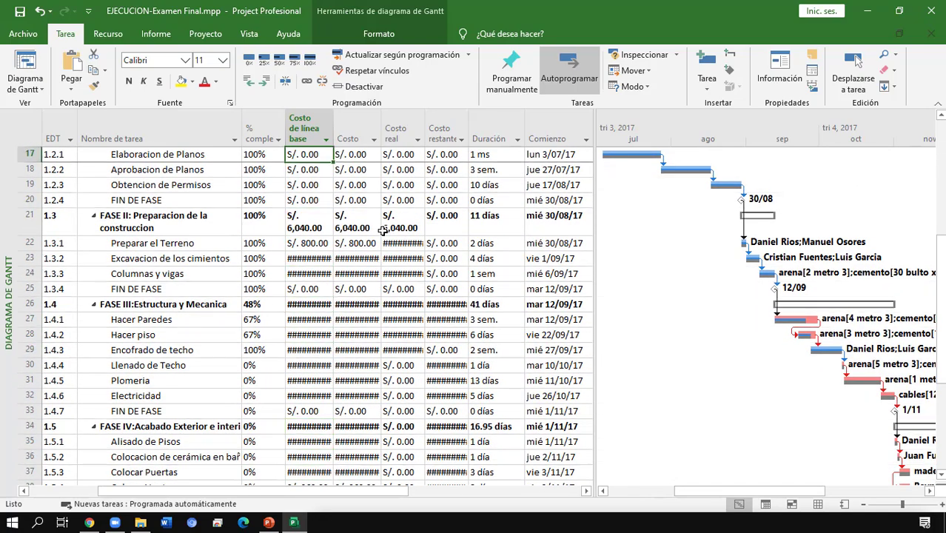
pyautogui.press('Up')
pyautogui.press('Up')
pyautogui.press('Up')
pyautogui.press('Right')
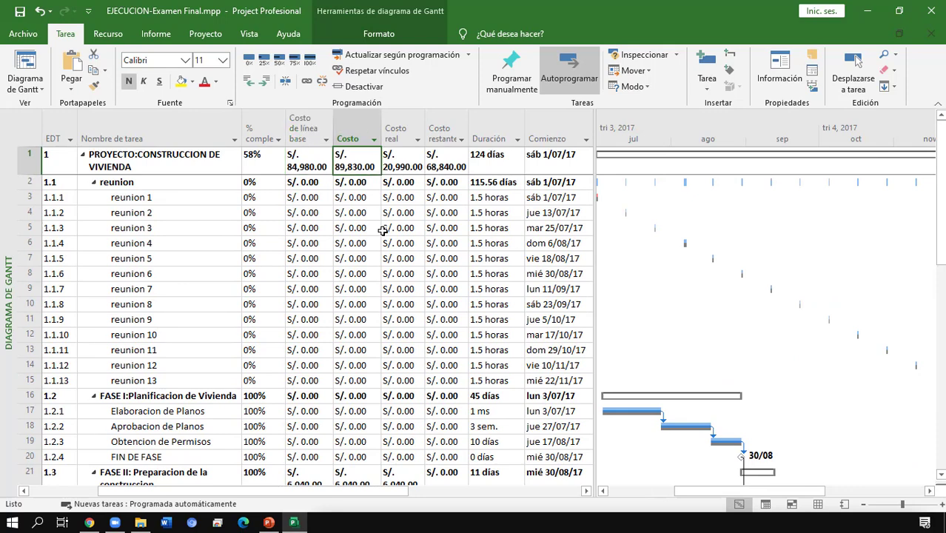
pyautogui.press('Left')
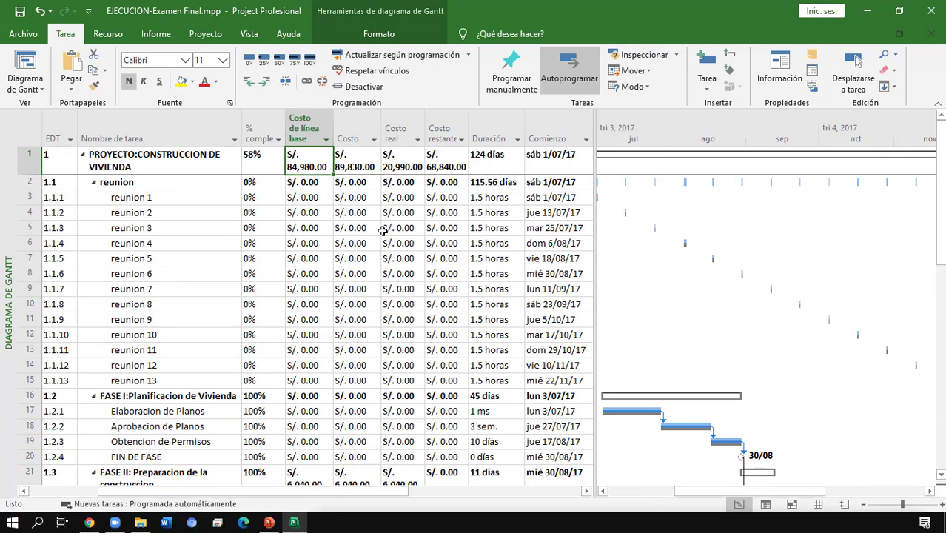
# Save a second baseline of the complete project as Línea base 1
pyautogui.click(207, 35)
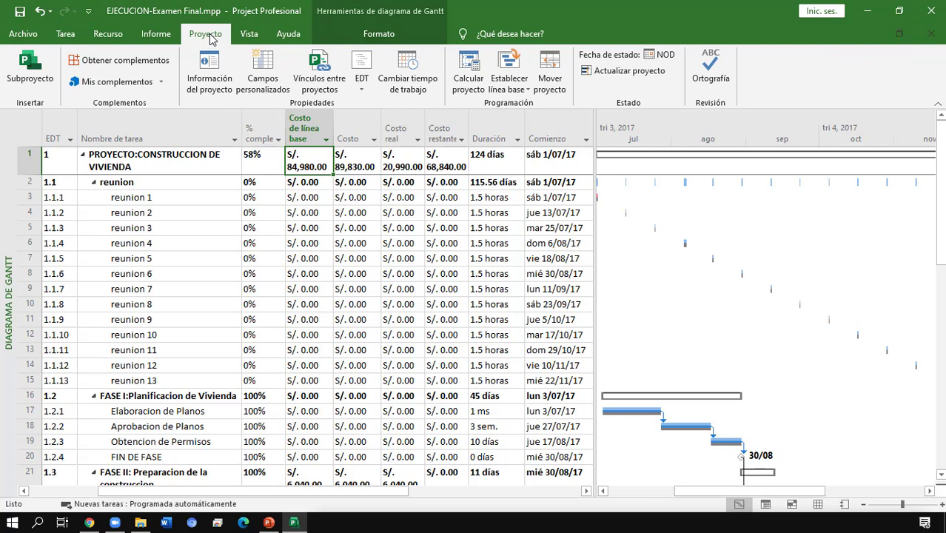
pyautogui.click(503, 89)
pyautogui.click(523, 107)
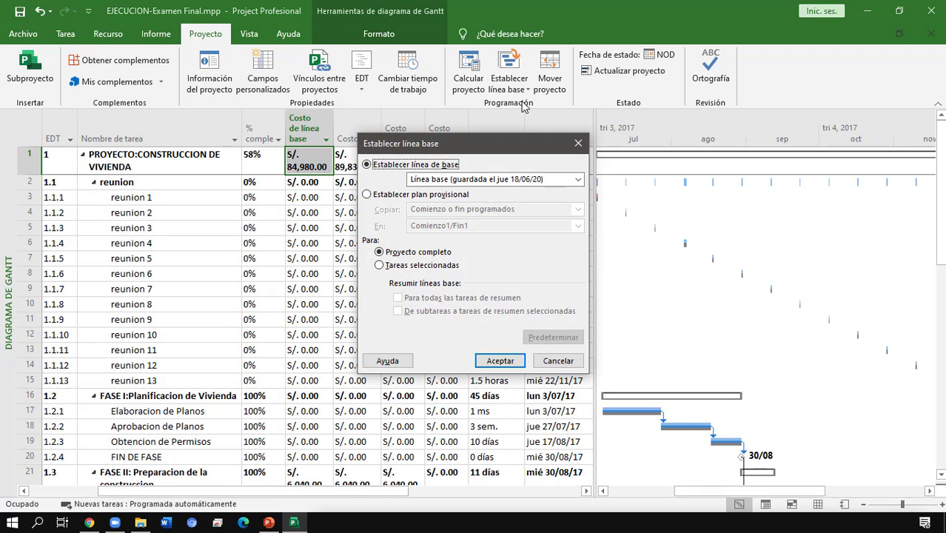
pyautogui.click(544, 180)
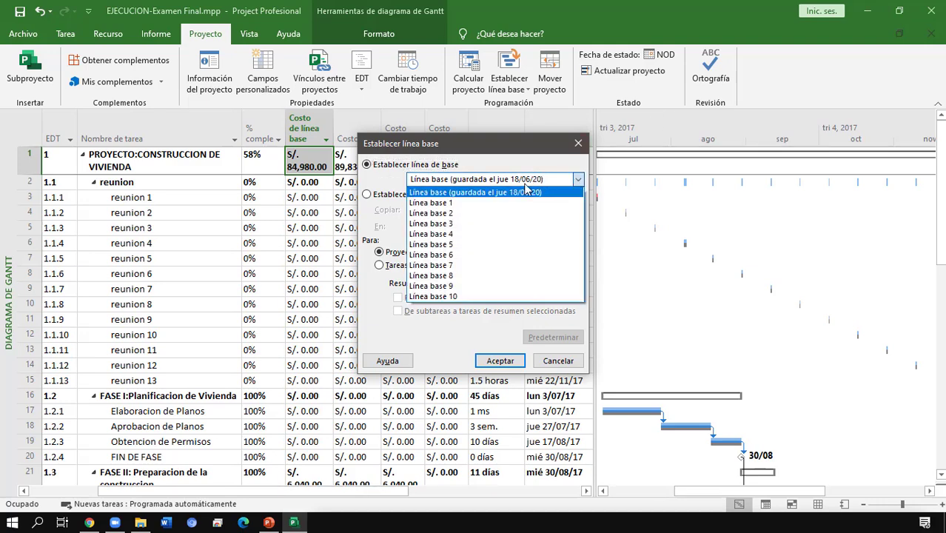
pyautogui.click(461, 202)
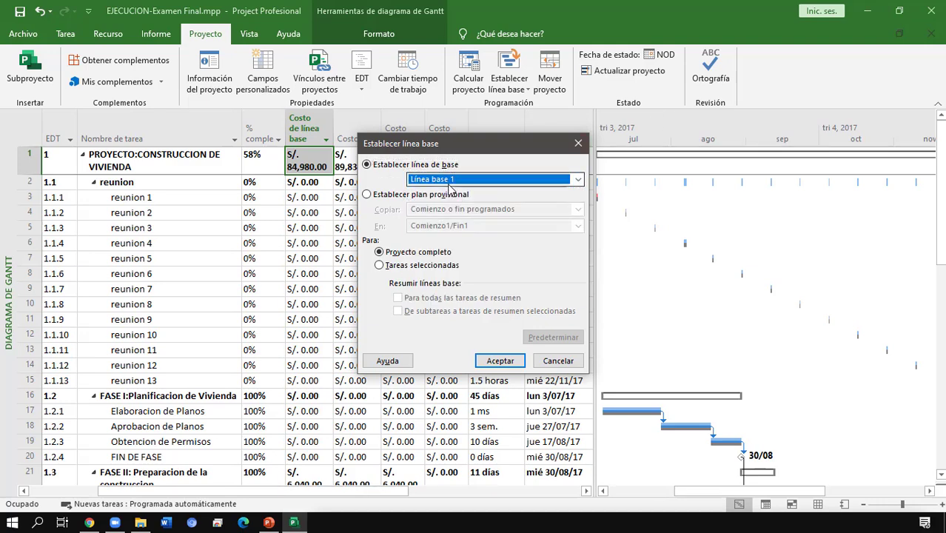
pyautogui.click(499, 360)
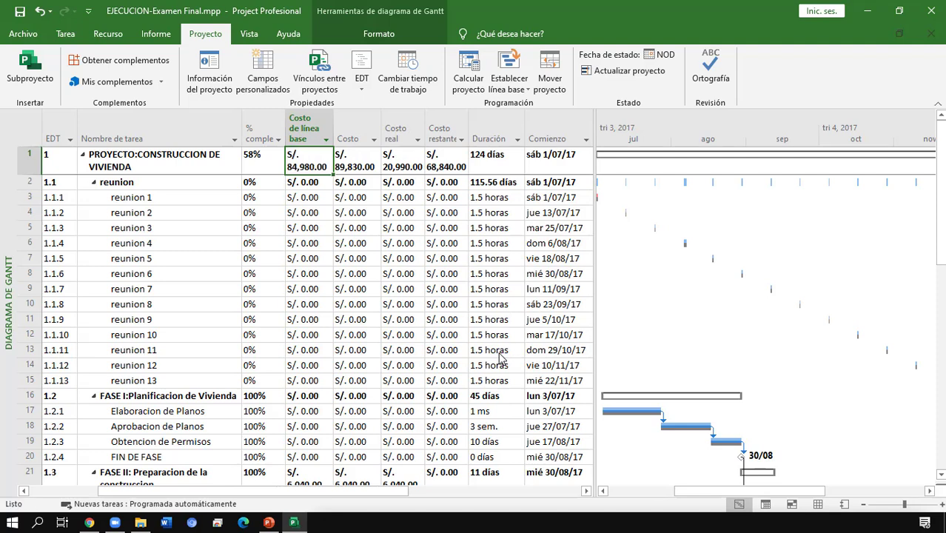
# Insert a Costo de línea base1 column before the Costo de línea base column
pyautogui.rightClick(310, 138)
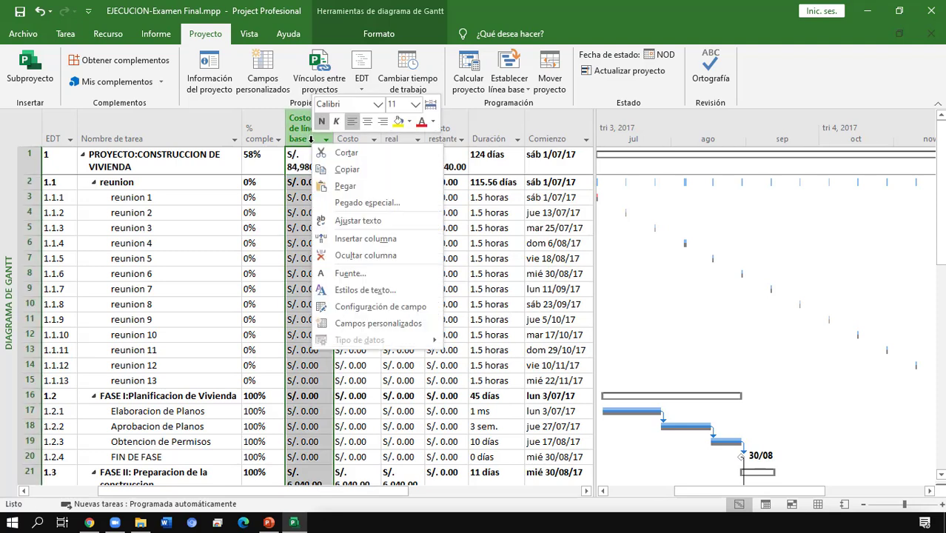
pyautogui.click(364, 240)
pyautogui.write('costo')
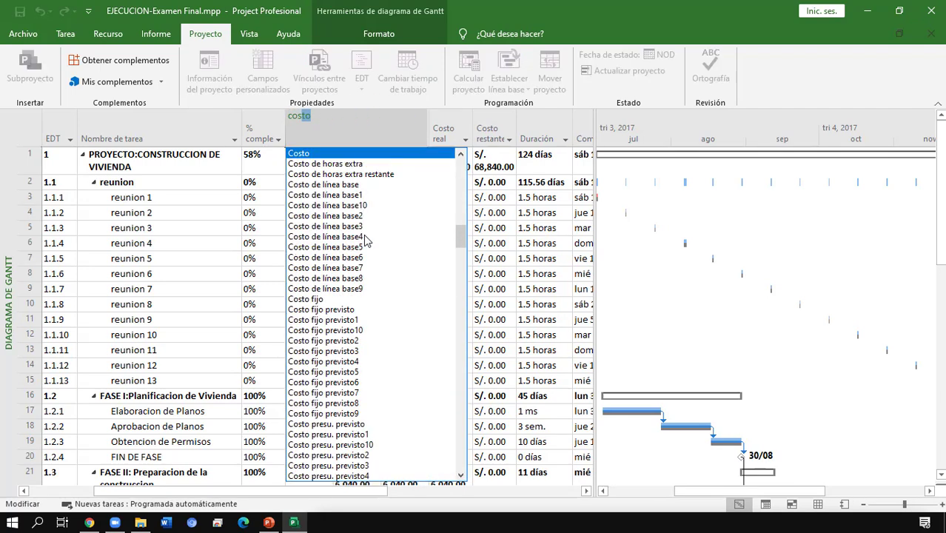
pyautogui.click(351, 195)
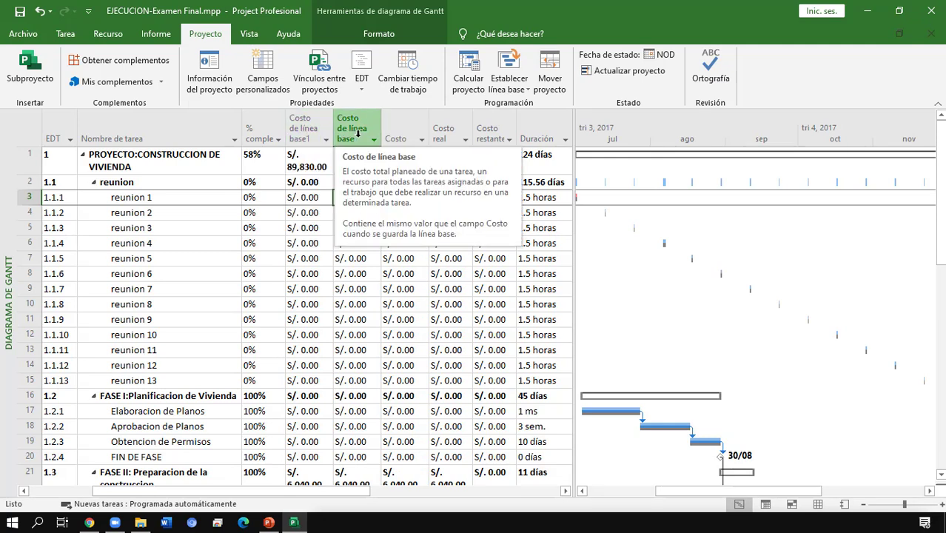
# Compare the Costo de línea base1 column with the original Costo de línea base column
pyautogui.click(308, 132)
pyautogui.click(354, 131)
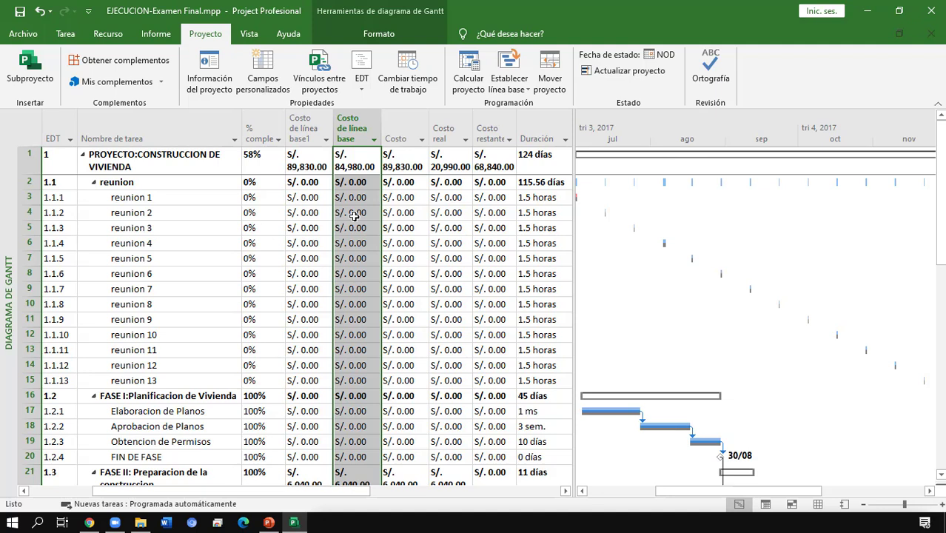
pyautogui.click(302, 131)
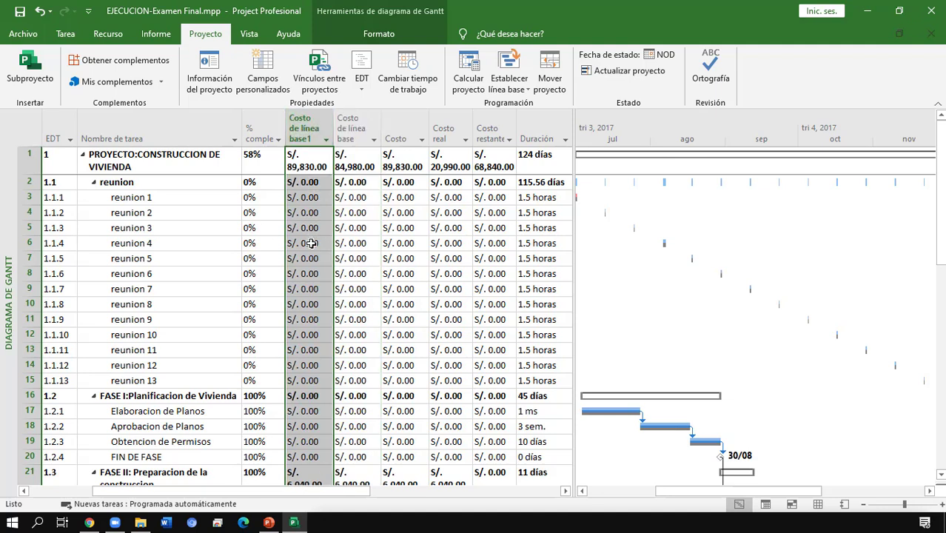
# Review the Costo de línea base1 values of the tasks in the meetings and construction phases
pyautogui.press('Down')
pyautogui.press('Down')
pyautogui.press('Down')
pyautogui.press('Down')
pyautogui.press('Down')
pyautogui.press('Down')
pyautogui.press('Down')
pyautogui.press('Down')
pyautogui.press('Down')
pyautogui.press('Down')
pyautogui.press('Down')
pyautogui.press('Down')
pyautogui.press('Down')
pyautogui.press('Down')
pyautogui.press('Down')
pyautogui.press('Down')
pyautogui.press('Down')
pyautogui.press('Down')
pyautogui.press('Down')
pyautogui.press('Down')
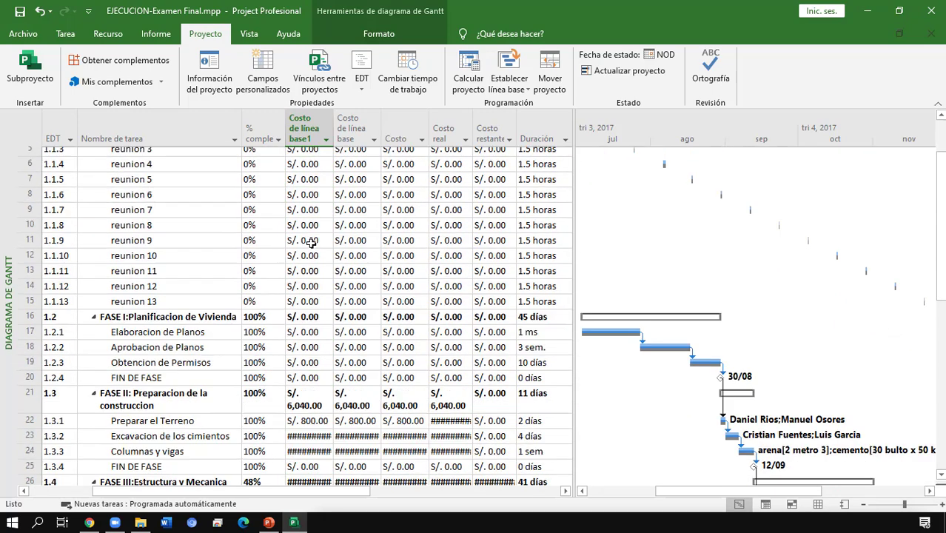
pyautogui.press('Down')
pyautogui.press('Down')
pyautogui.press('Down')
pyautogui.press('Down')
pyautogui.press('Down')
pyautogui.press('Down')
pyautogui.press('Down')
pyautogui.press('Down')
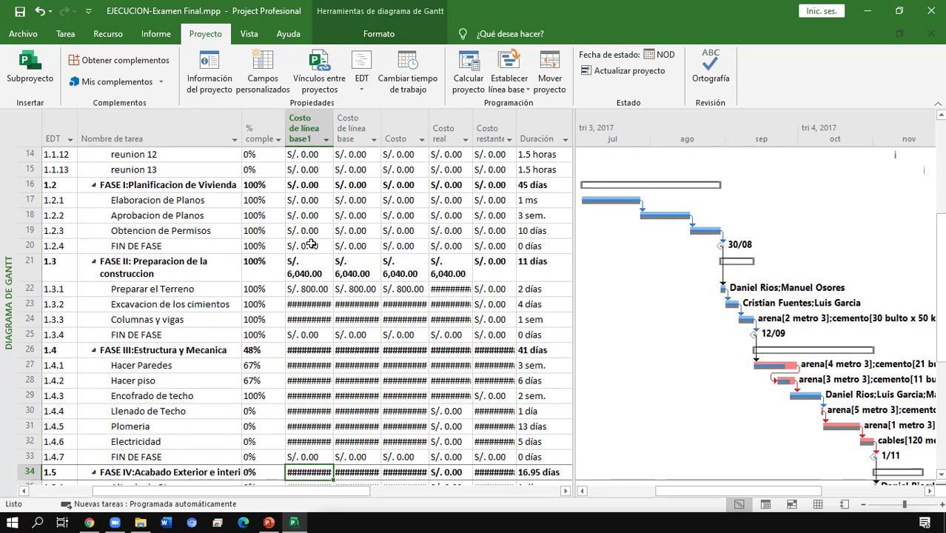
pyautogui.press('Up')
pyautogui.press('Up')
pyautogui.press('Up')
pyautogui.press('Up')
pyautogui.press('Up')
pyautogui.press('Up')
pyautogui.press('Up')
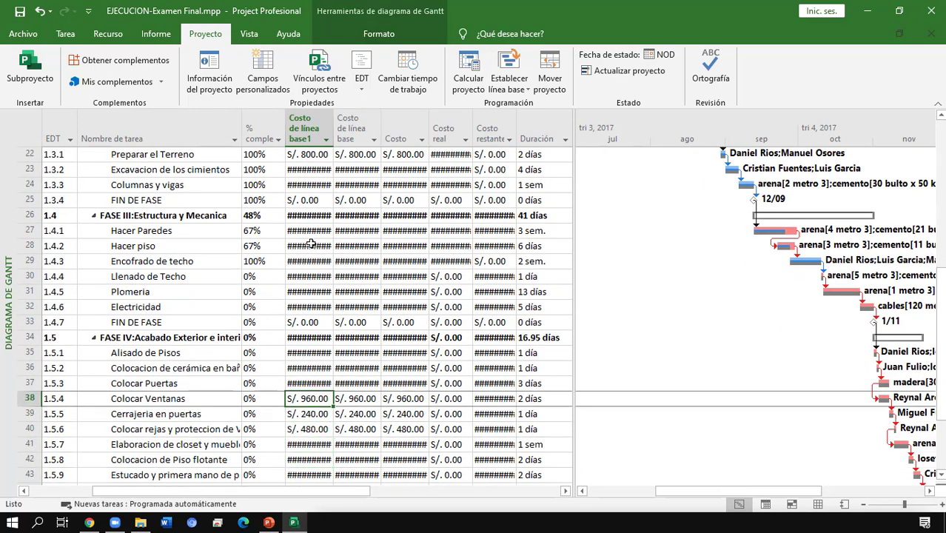
pyautogui.press('Down')
pyautogui.press('Down')
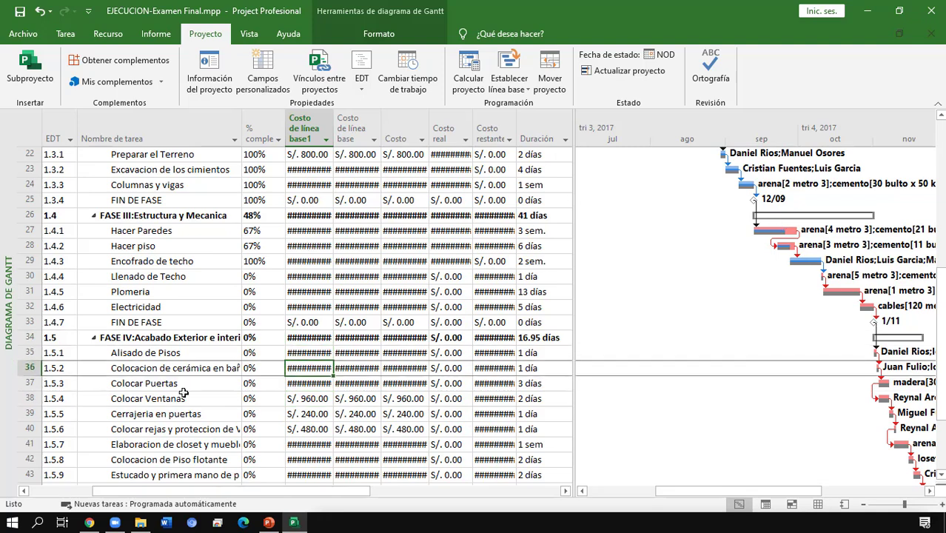
pyautogui.press('Up')
pyautogui.press('Up')
pyautogui.press('Up')
pyautogui.press('Up')
pyautogui.press('Up')
pyautogui.press('Up')
pyautogui.press('Up')
pyautogui.press('Up')
pyautogui.press('Up')
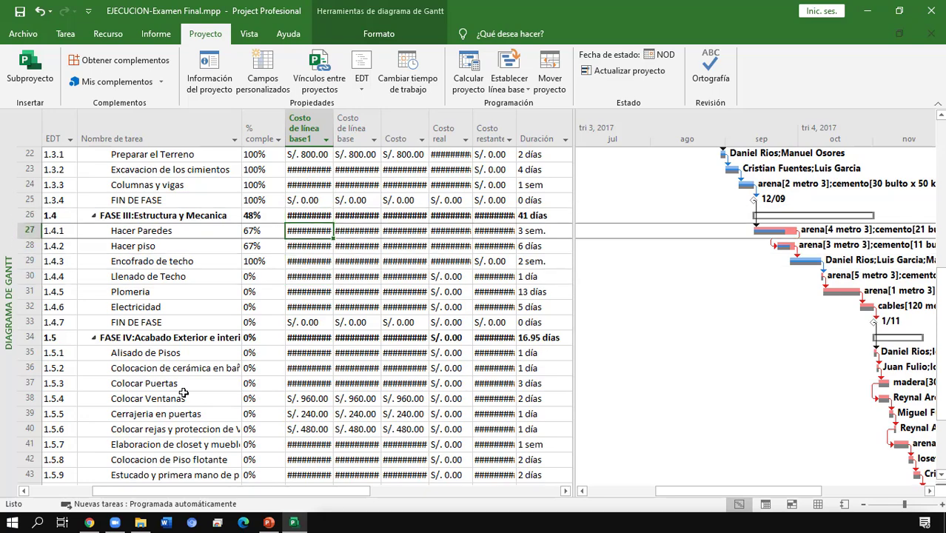
pyautogui.press('Up')
pyautogui.press('Up')
pyautogui.press('Up')
pyautogui.press('Up')
pyautogui.press('Up')
pyautogui.press('Up')
pyautogui.press('Up')
pyautogui.press('Up')
pyautogui.press('Up')
pyautogui.press('Up')
pyautogui.press('Up')
pyautogui.press('Up')
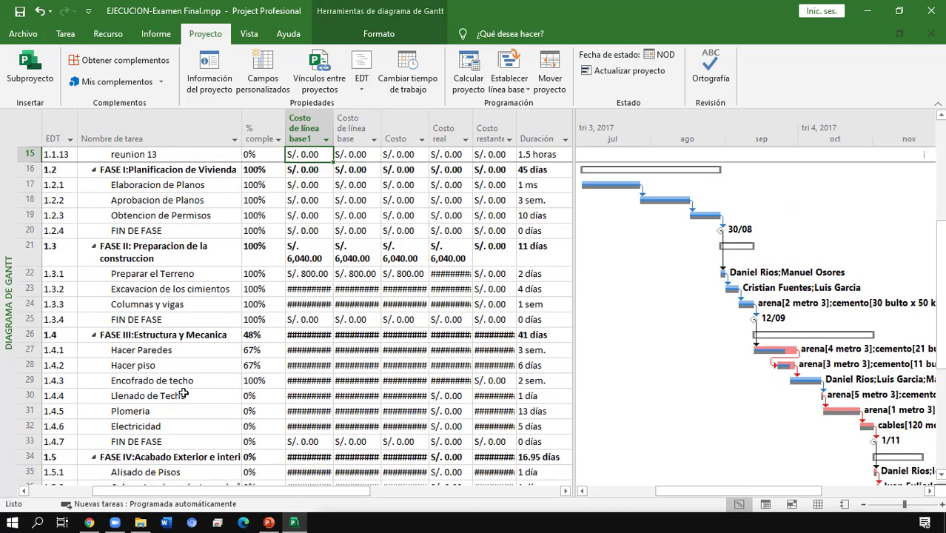
pyautogui.press('Up')
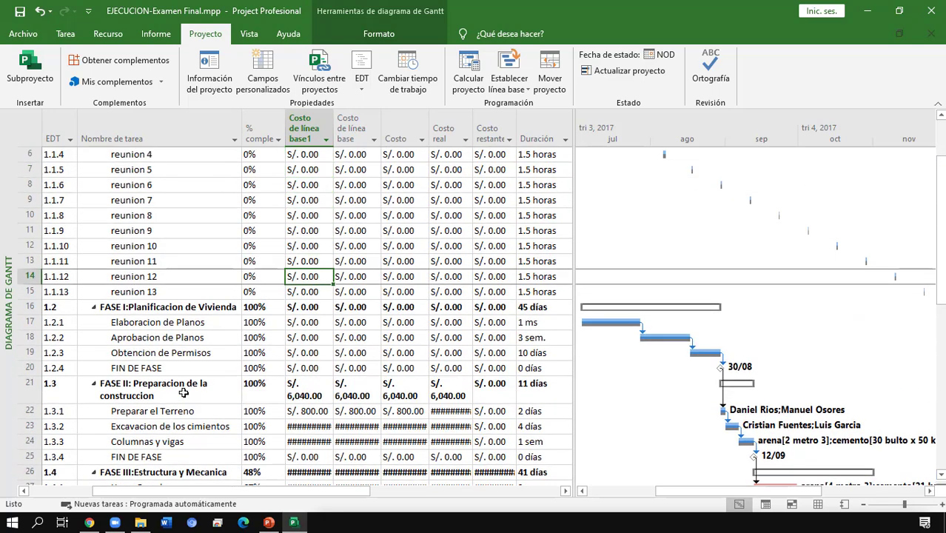
pyautogui.press('Down')
pyautogui.press('Down')
pyautogui.press('Down')
pyautogui.press('Down')
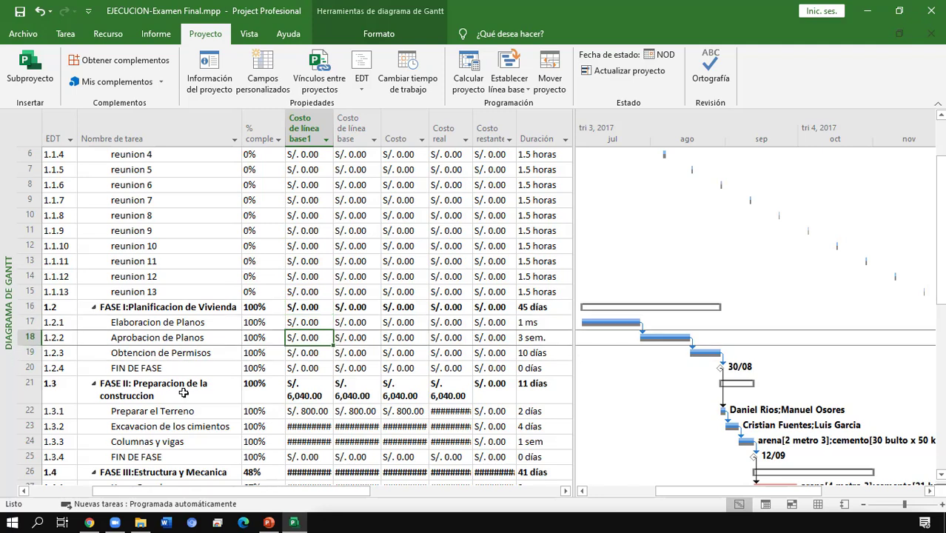
# Review the percent complete of the tasks in the planning, preparation and structure phases
pyautogui.press('Left')
pyautogui.press('Down')
pyautogui.press('Down')
pyautogui.press('Down')
pyautogui.press('Down')
pyautogui.press('Down')
pyautogui.press('Down')
pyautogui.press('Down')
pyautogui.press('Down')
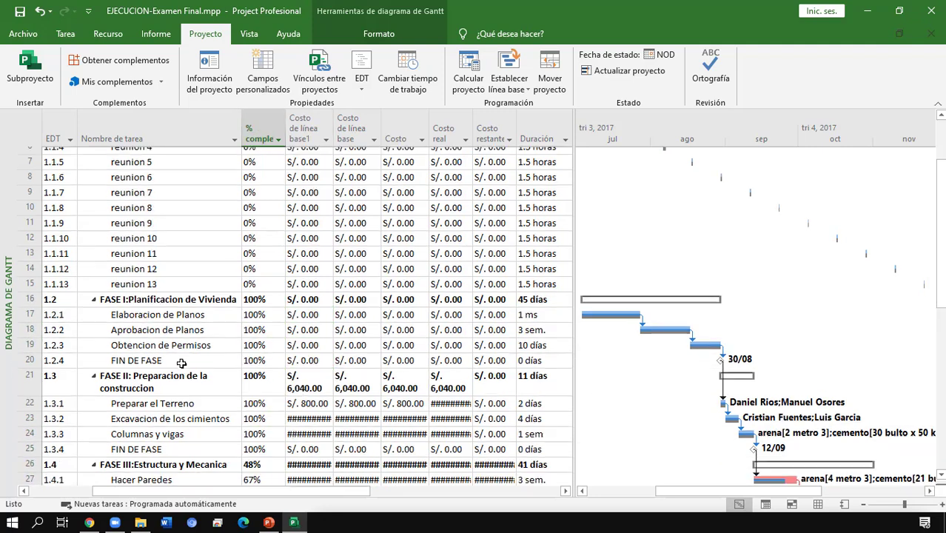
pyautogui.press('Down')
pyautogui.press('Down')
pyautogui.press('Down')
pyautogui.press('Down')
pyautogui.press('Down')
pyautogui.press('Down')
pyautogui.press('Up')
pyautogui.press('Up')
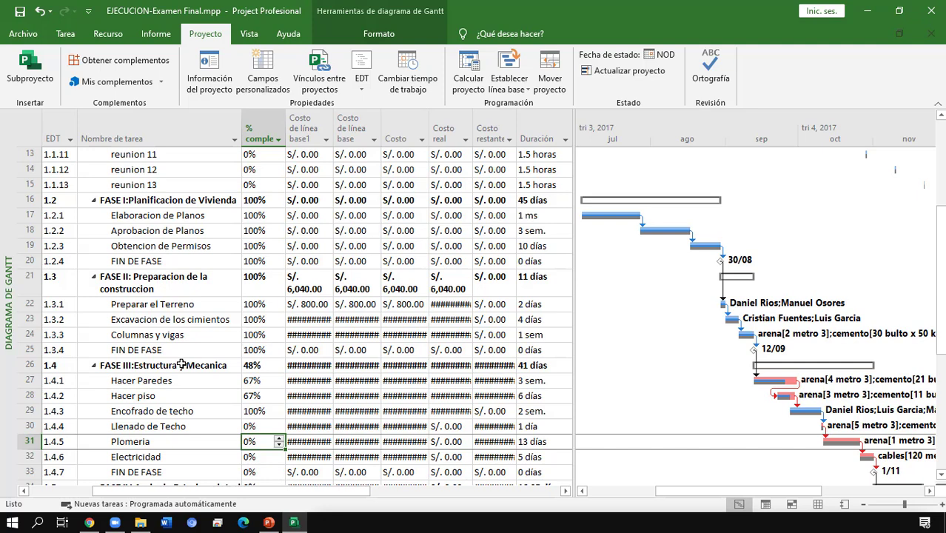
pyautogui.press('Up')
pyautogui.press('Up')
pyautogui.press('Up')
pyautogui.press('Up')
pyautogui.press('Up')
pyautogui.press('Up')
pyautogui.press('Up')
pyautogui.press('Up')
pyautogui.press('Up')
pyautogui.press('Up')
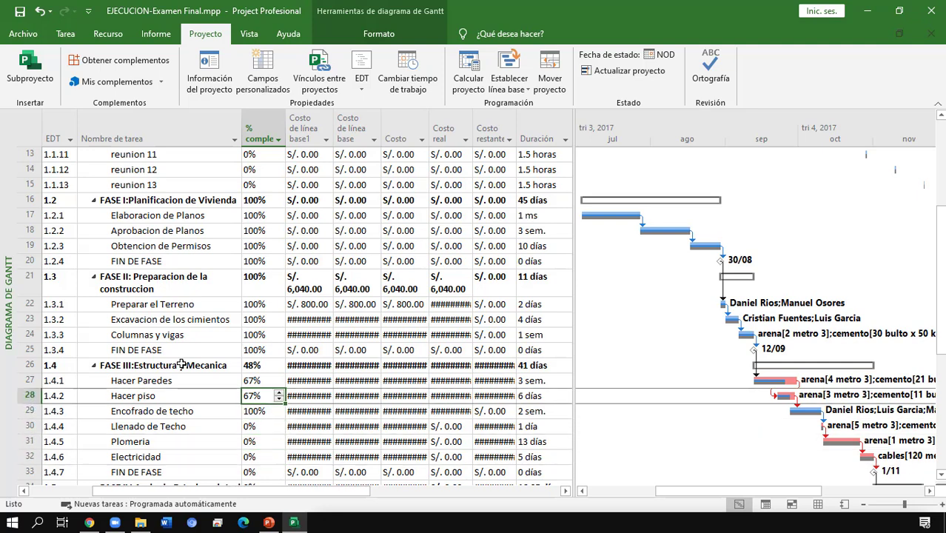
pyautogui.press('Down')
pyautogui.press('Down')
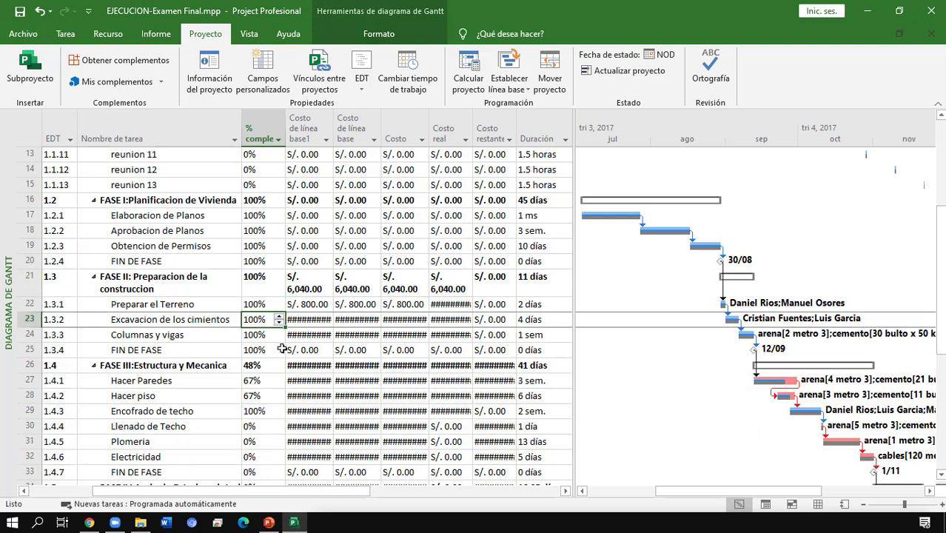
# Remove the first of the two assigned workers from the Excavacion de los cimientos task, accepting the deletion of the in-progress assignment
pyautogui.moveTo(574, 308); pyautogui.dragTo(681, 302)
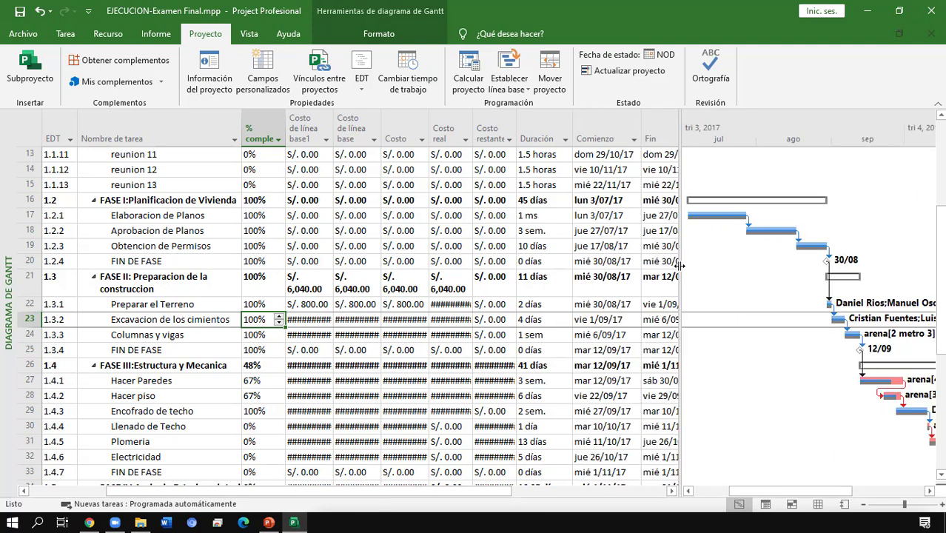
pyautogui.moveTo(680, 268); pyautogui.dragTo(800, 239)
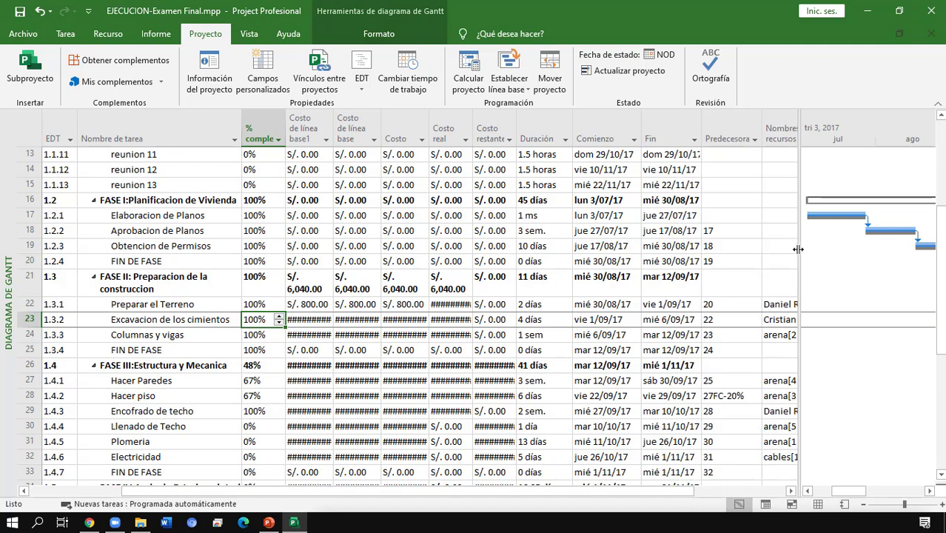
pyautogui.click(778, 319)
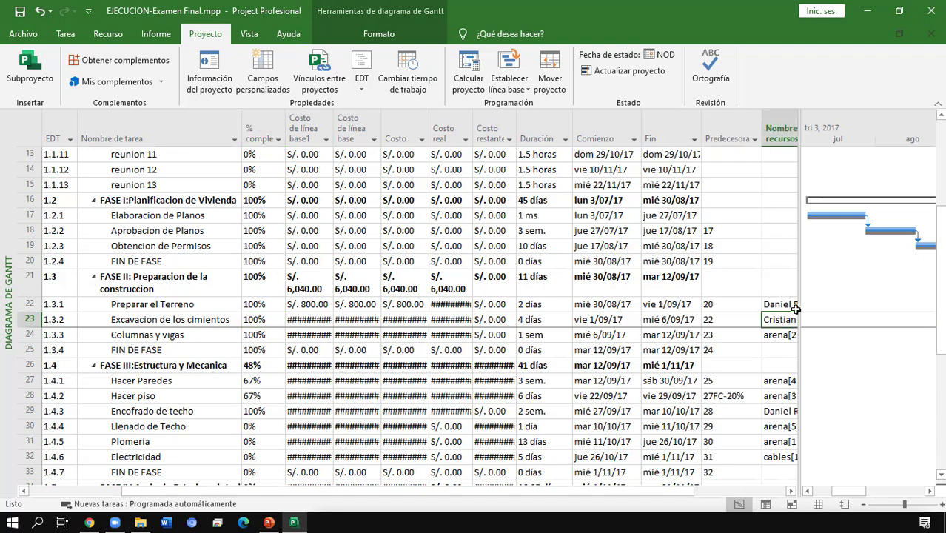
pyautogui.moveTo(798, 310); pyautogui.dragTo(882, 300)
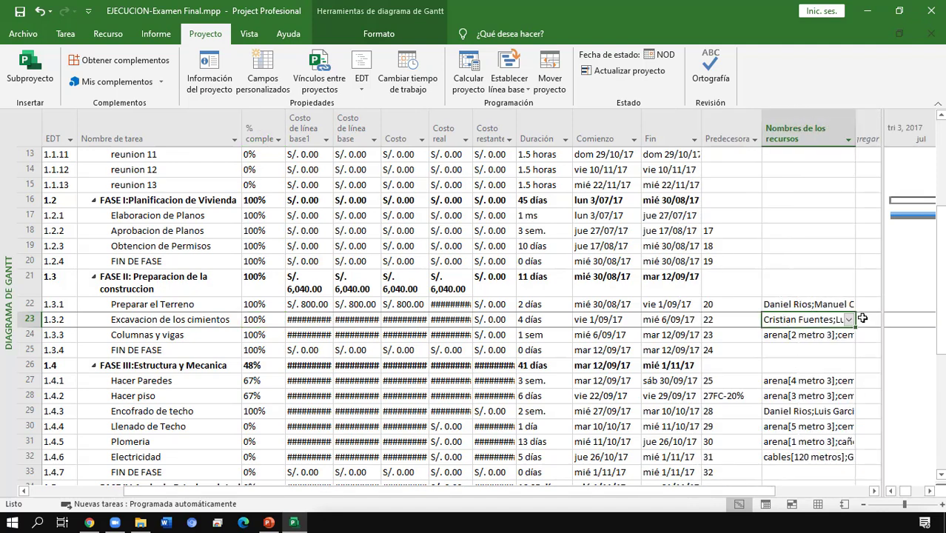
pyautogui.click(853, 319)
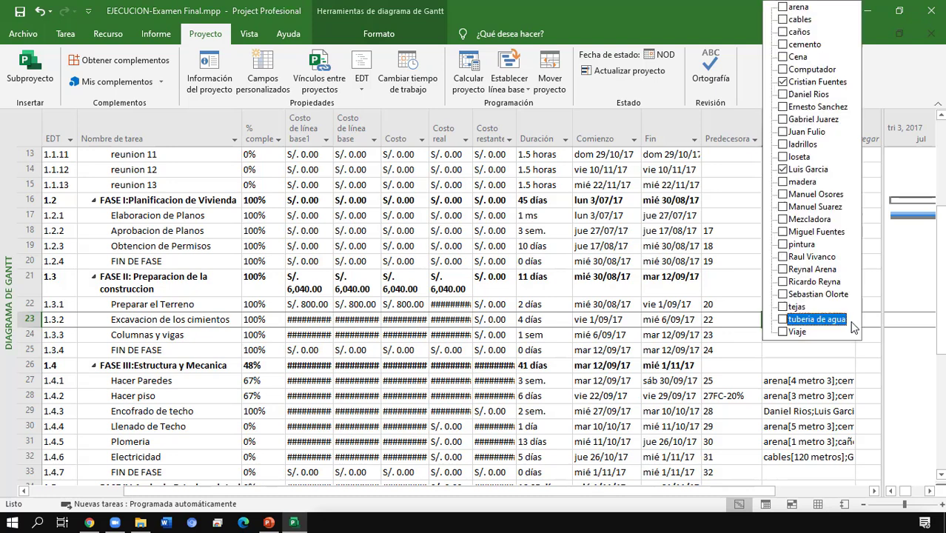
pyautogui.click(784, 83)
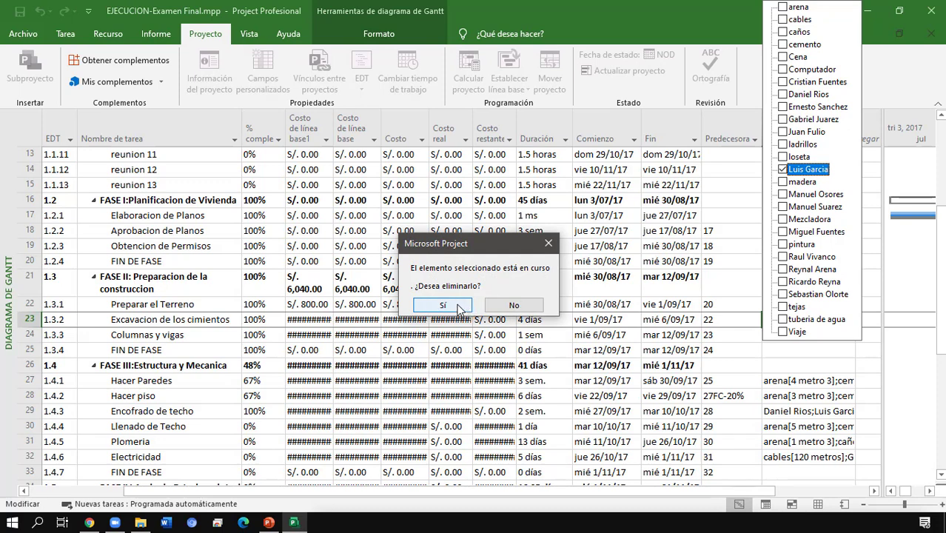
pyautogui.click(458, 308)
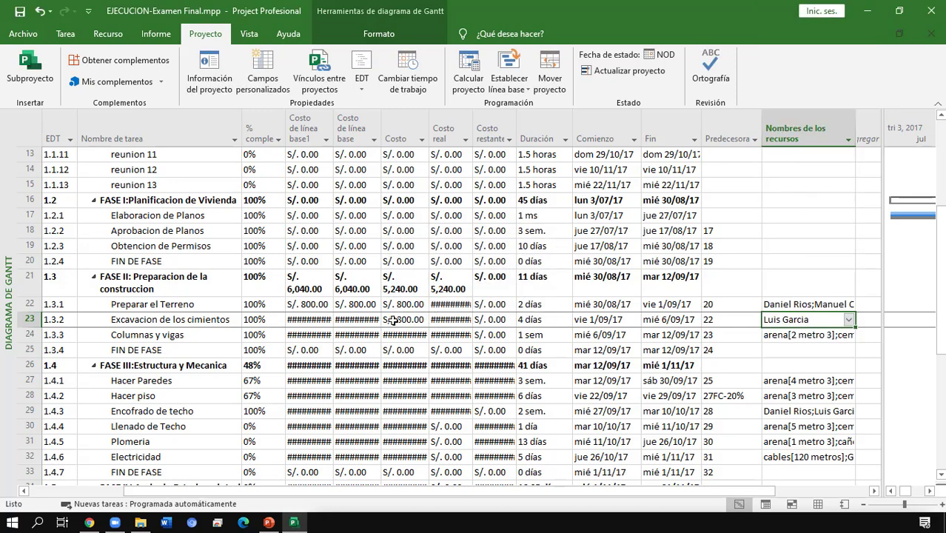
# Compare the baseline costs with the current cost on the project summary task after the resource change
pyautogui.press('Up')
pyautogui.press('Up')
pyautogui.press('Up')
pyautogui.press('Up')
pyautogui.press('Up')
pyautogui.press('Up')
pyautogui.press('Up')
pyautogui.press('Up')
pyautogui.press('Up')
pyautogui.press('Up')
pyautogui.press('Up')
pyautogui.press('Up')
pyautogui.press('Up')
pyautogui.press('Up')
pyautogui.press('Up')
pyautogui.press('Up')
pyautogui.press('Up')
pyautogui.press('Up')
pyautogui.press('Up')
pyautogui.press('Up')
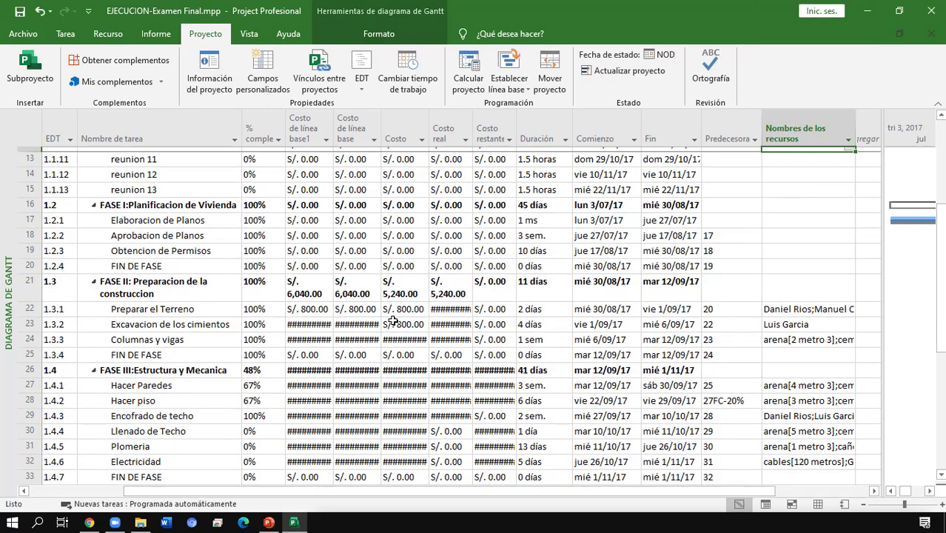
pyautogui.press('Left')
pyautogui.press('Left')
pyautogui.press('Left')
pyautogui.press('Left')
pyautogui.press('Left')
pyautogui.press('Left')
pyautogui.press('Left')
pyautogui.press('Left')
pyautogui.press('Left')
pyautogui.press('Left')
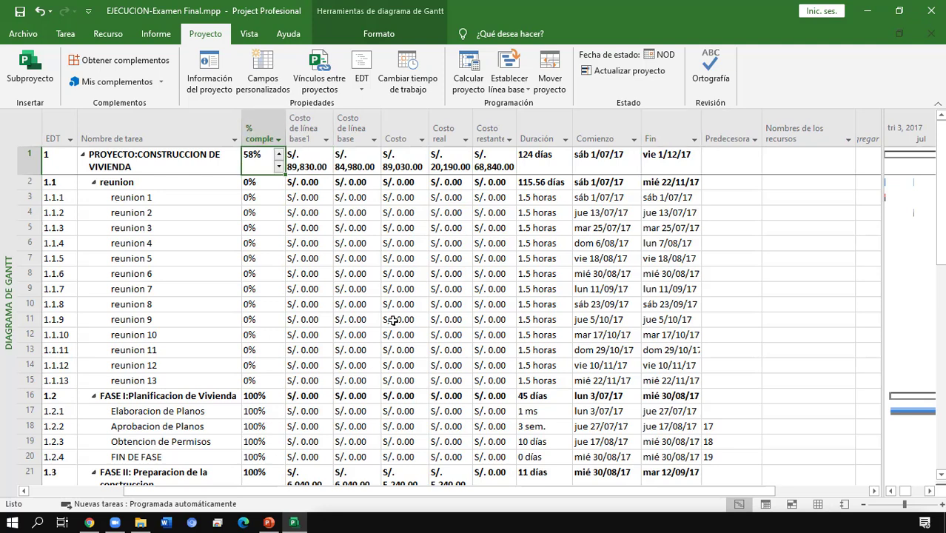
pyautogui.press('Right')
pyautogui.moveTo(881, 135); pyautogui.dragTo(716, 135)
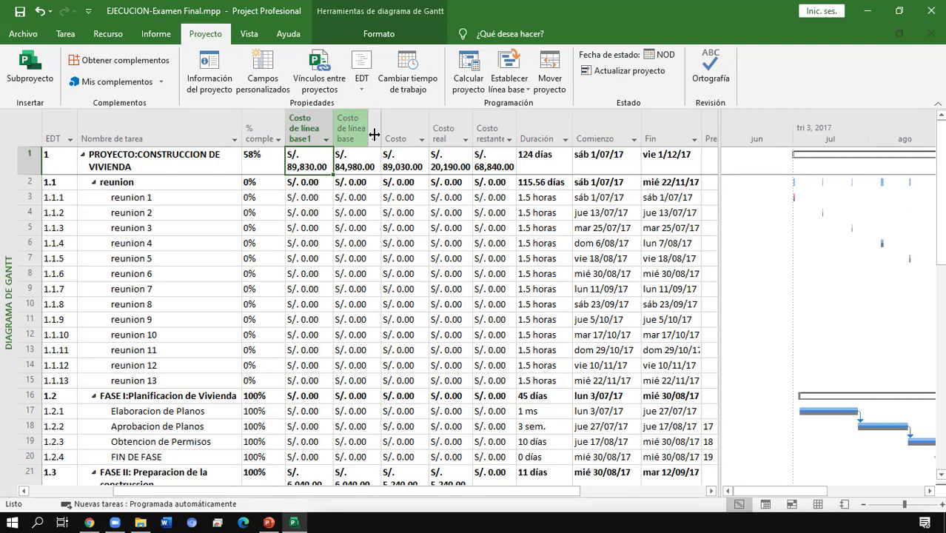
pyautogui.click(349, 129)
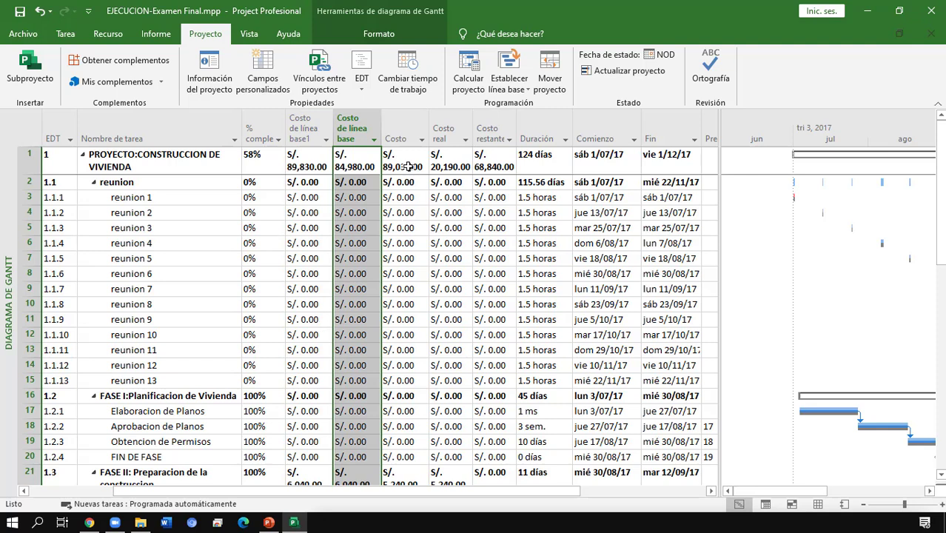
pyautogui.click(407, 167)
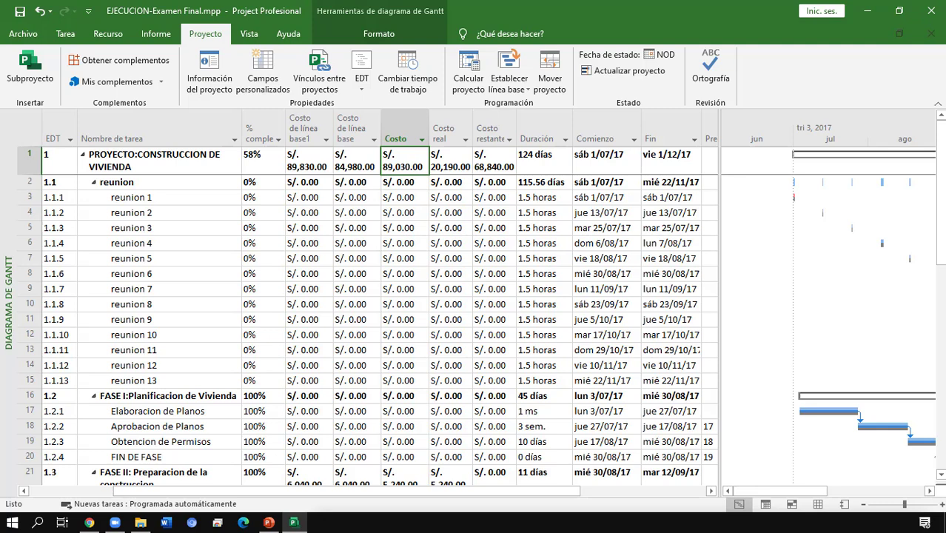
# Move the Costo de línea base column before Costo de línea base1 and compare both with the project's current Costo
pyautogui.click(357, 141)
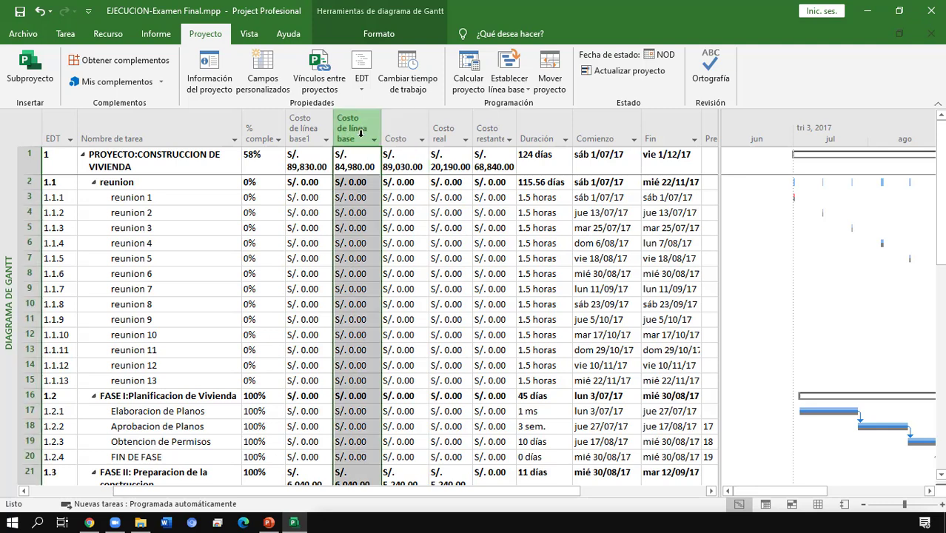
pyautogui.moveTo(357, 141); pyautogui.dragTo(283, 132)
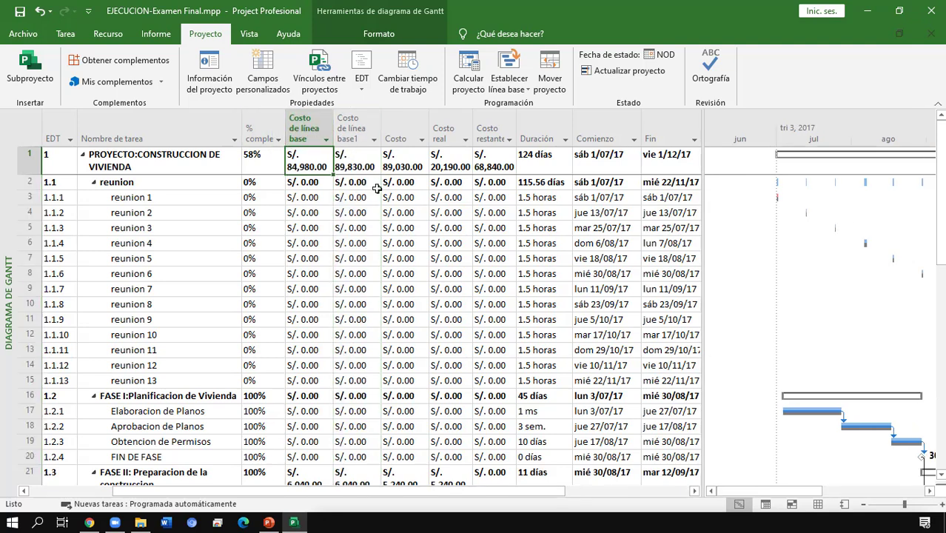
pyautogui.click(363, 129)
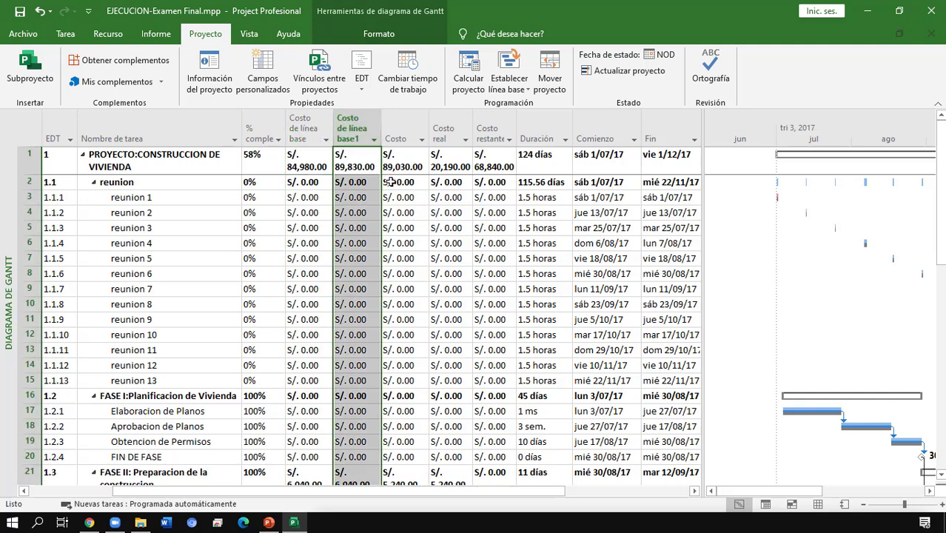
pyautogui.click(395, 184)
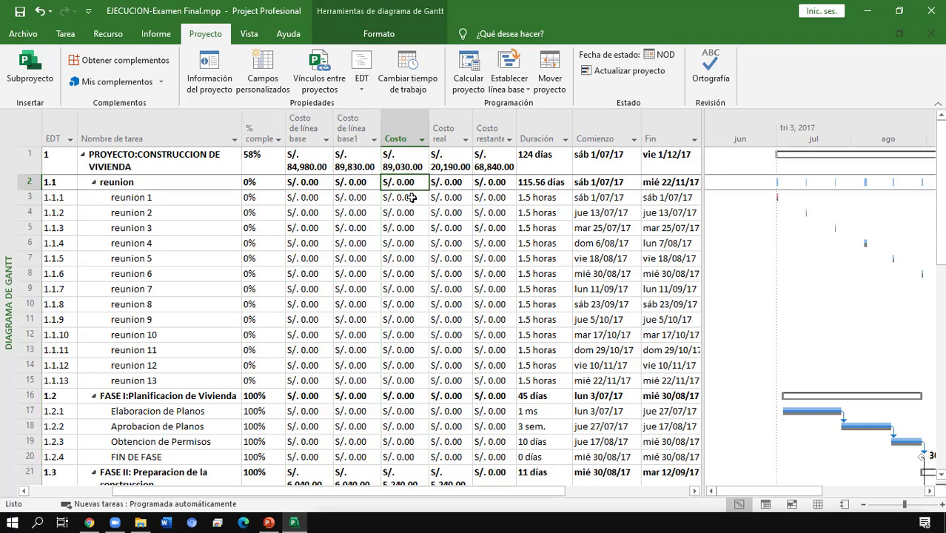
pyautogui.click(410, 163)
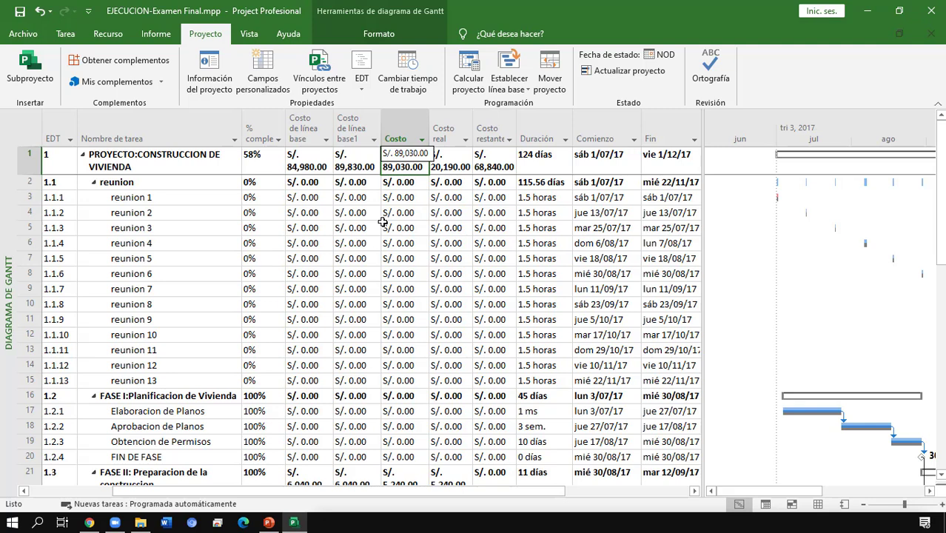
# Hide the five cost columns from Costo de línea base through Costo restante in the task table
pyautogui.press('Left')
pyautogui.press('Left')
pyautogui.press('Left')
pyautogui.press('Left')
pyautogui.press('Left')
pyautogui.press('Left')
pyautogui.press('Left')
pyautogui.press('Left')
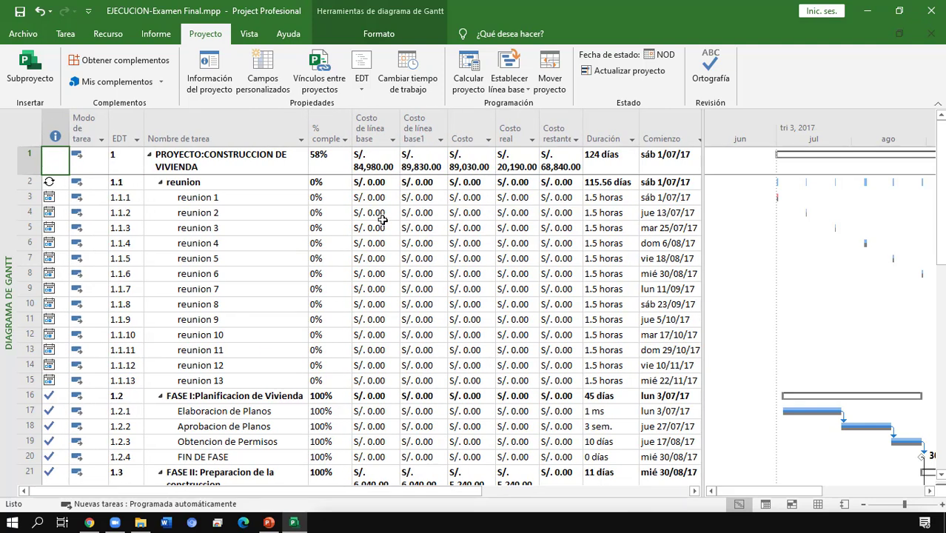
pyautogui.click(369, 127)
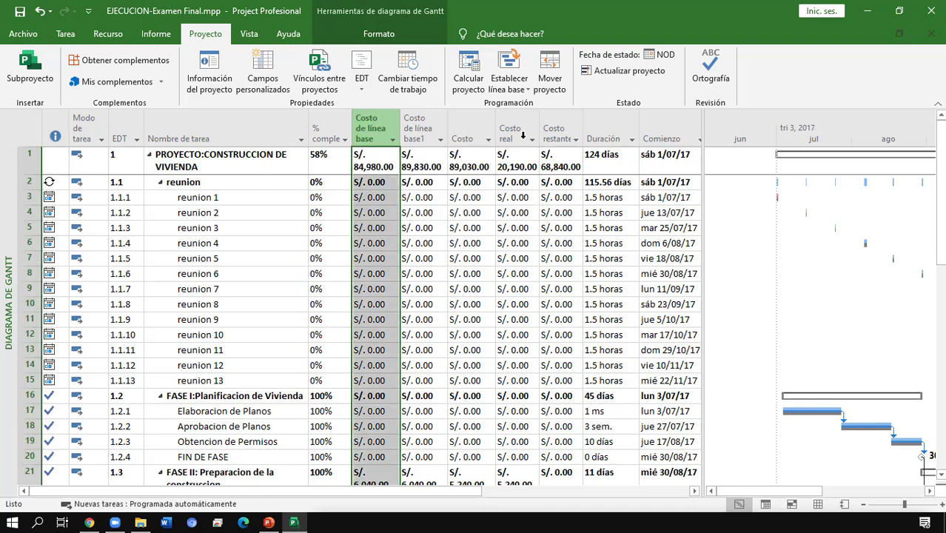
pyautogui.moveTo(522, 134); pyautogui.dragTo(563, 137)
pyautogui.click(563, 137)
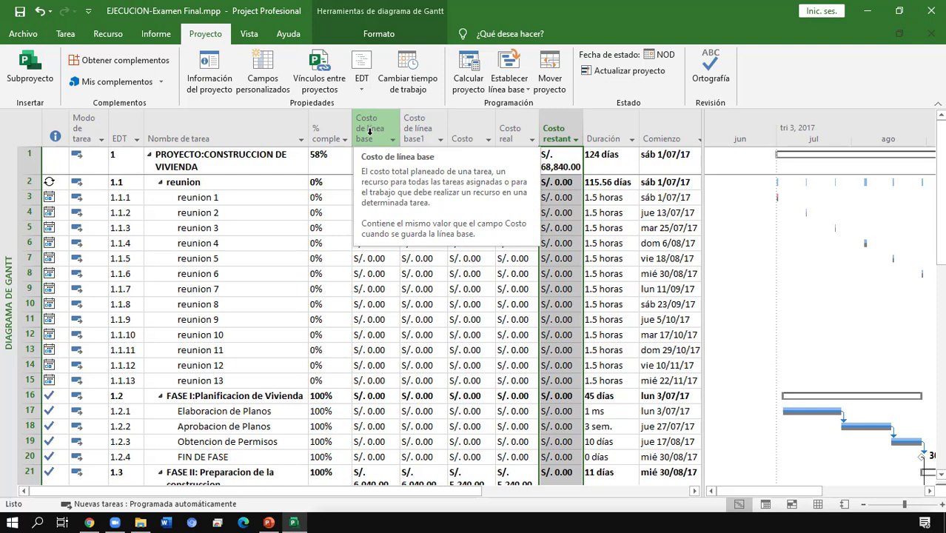
pyautogui.moveTo(369, 127); pyautogui.dragTo(562, 148)
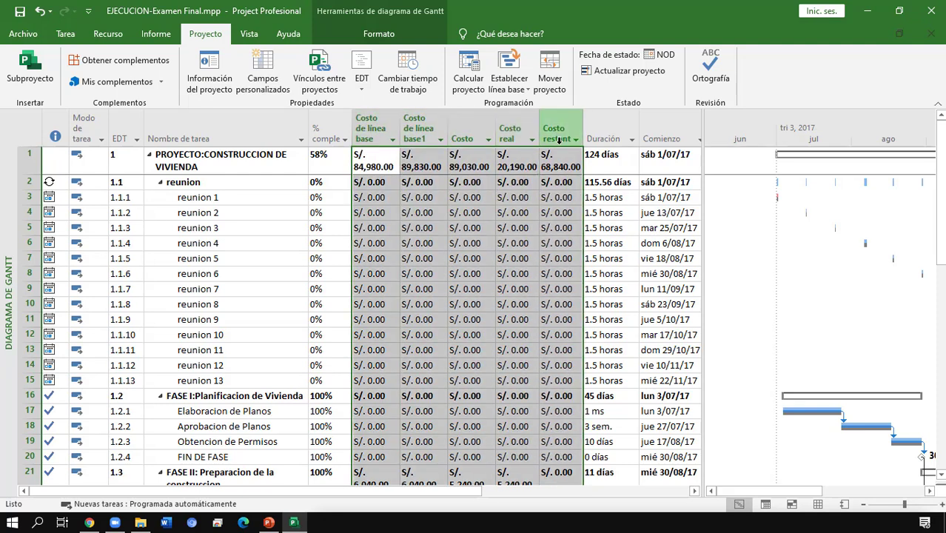
pyautogui.rightClick(558, 139)
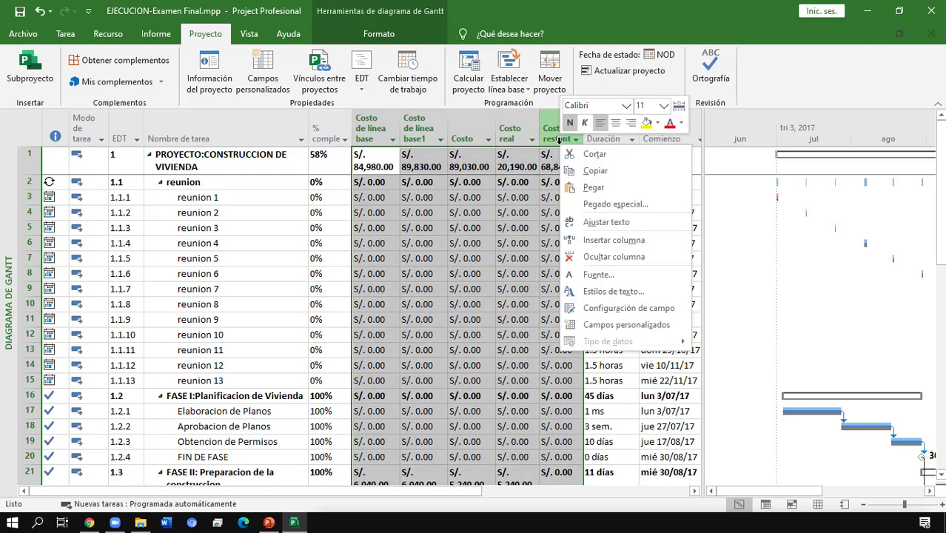
pyautogui.click(596, 259)
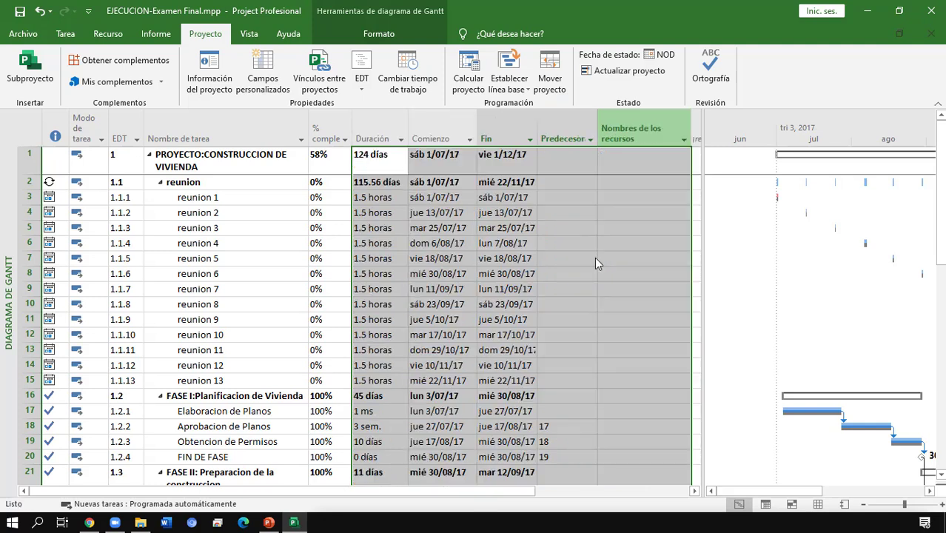
# Narrow the task table to widen the Gantt chart and display the Escala de tiempo timeline above it
pyautogui.click(323, 215)
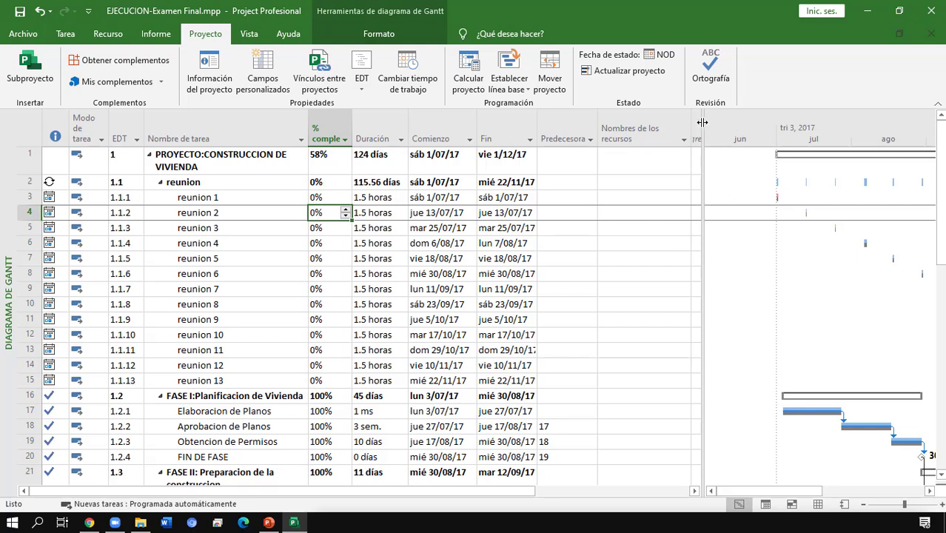
pyautogui.moveTo(701, 122); pyautogui.dragTo(554, 122)
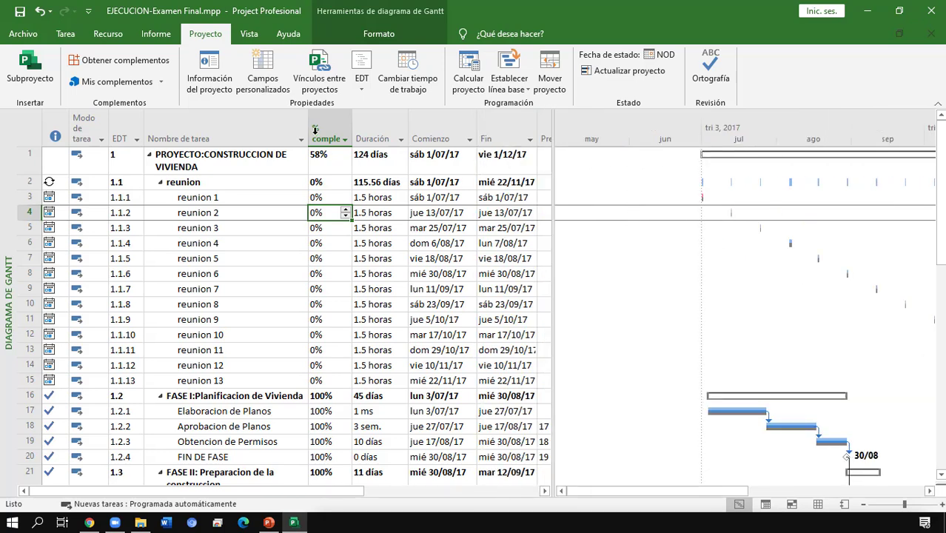
pyautogui.click(249, 34)
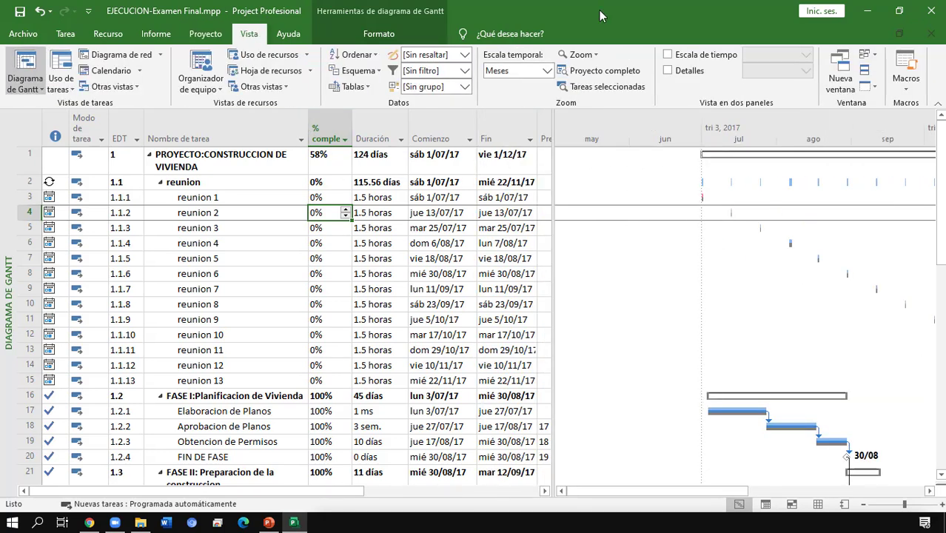
pyautogui.click(667, 54)
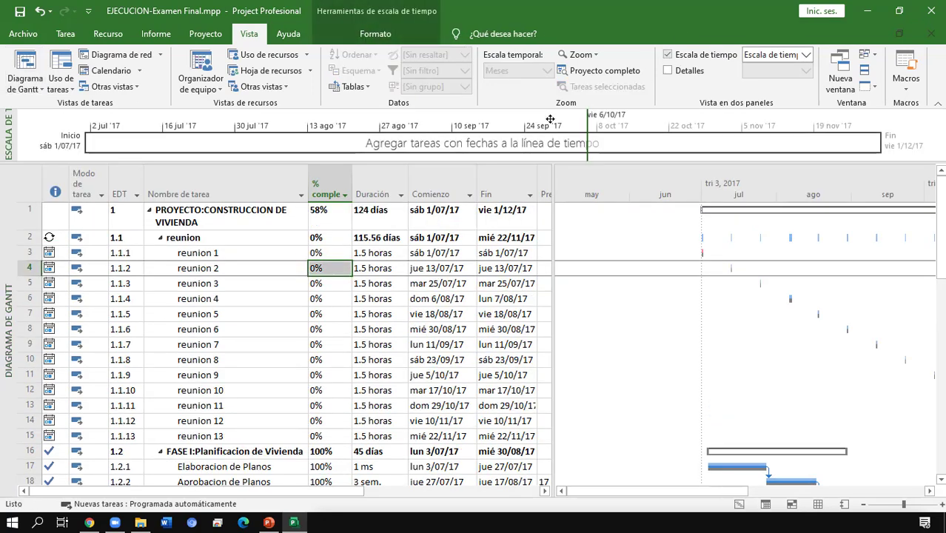
# Add the FASE I:Planificacion de Vivienda summary task to the timeline
pyautogui.click(310, 405)
pyautogui.press('Down')
pyautogui.press('Down')
pyautogui.press('Down')
pyautogui.press('Down')
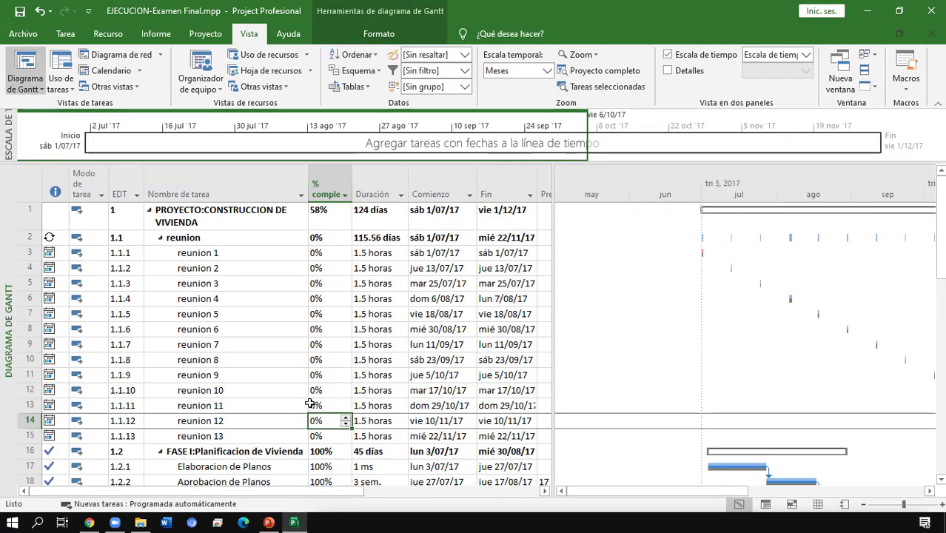
pyautogui.press('Up')
pyautogui.press('Left')
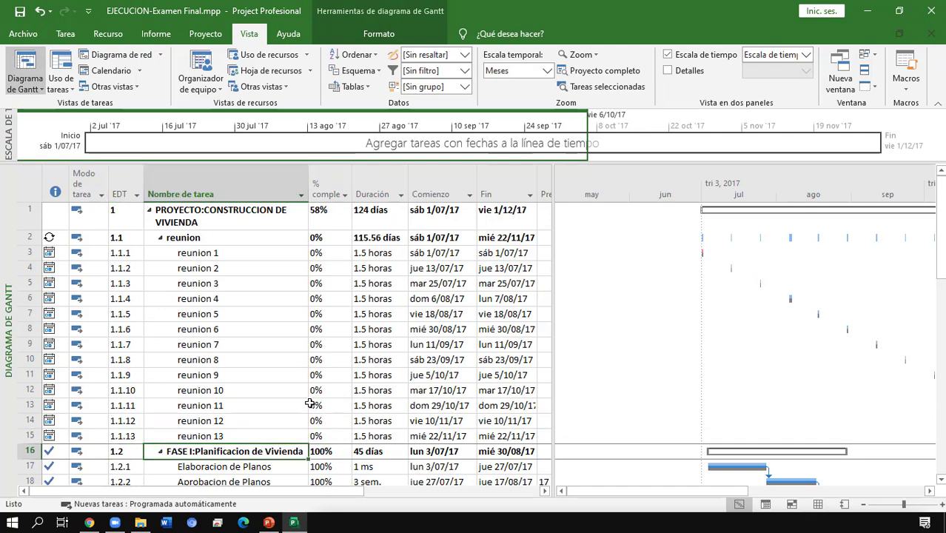
pyautogui.rightClick(290, 452)
pyautogui.click(331, 428)
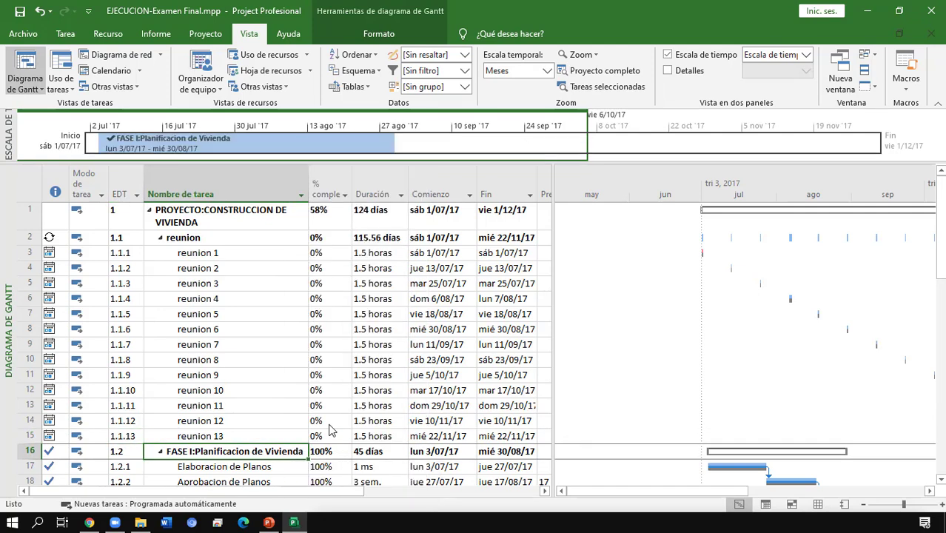
# Add the FASE III:Estructura y Mecanica summary task to the timeline
pyautogui.press('Down')
pyautogui.scroll(-7, 280, 385)
pyautogui.press('Down')
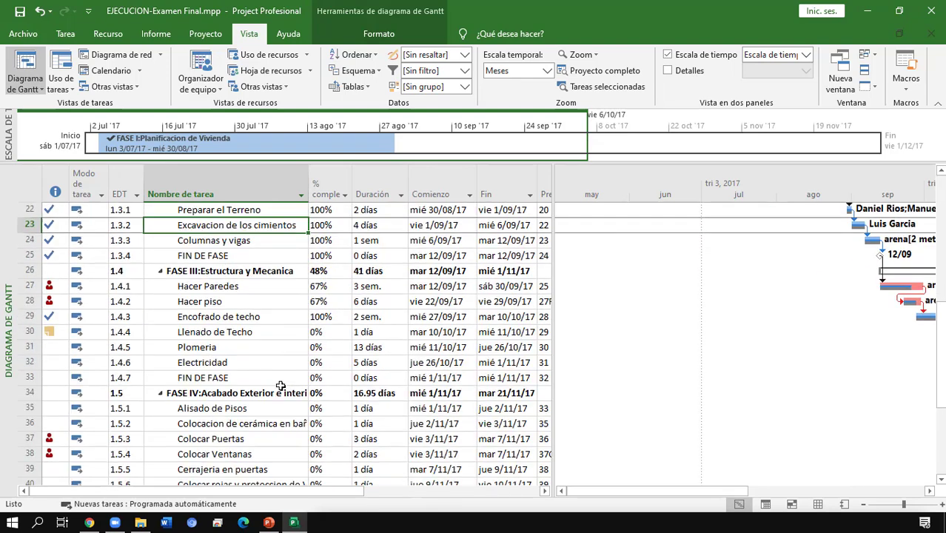
pyautogui.press('Up')
pyautogui.press('Up')
pyautogui.press('Up')
pyautogui.press('Down')
pyautogui.press('Down')
pyautogui.press('Down')
pyautogui.press('Down')
pyautogui.press('Down')
pyautogui.press('Down')
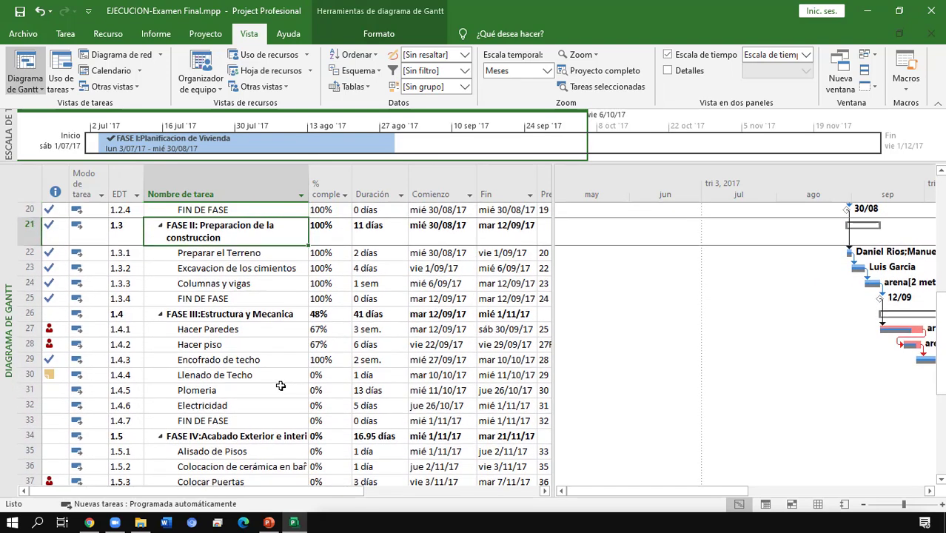
pyautogui.rightClick(254, 315)
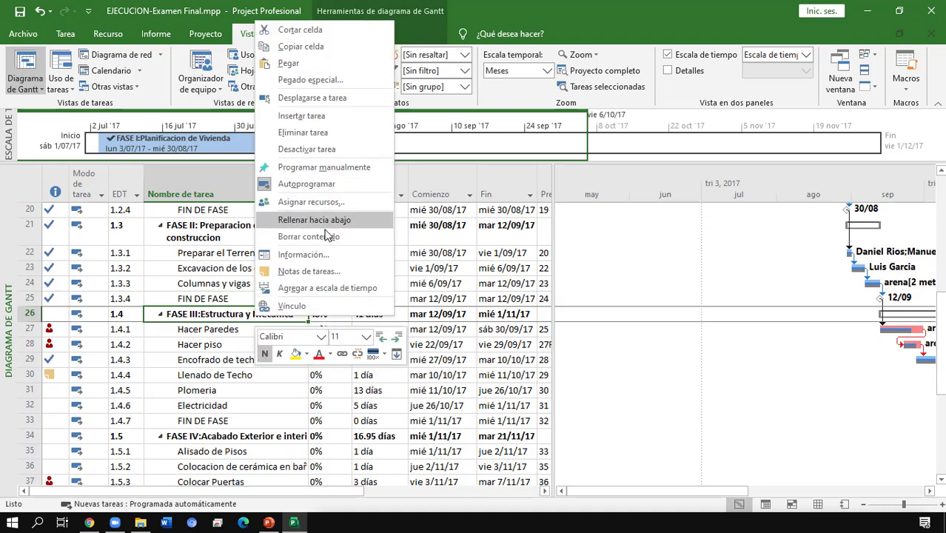
# Add the FASE III:Estructura y Mecanica and FASE II: Preparacion de la construccion summary tasks to the timeline
pyautogui.click(328, 288)
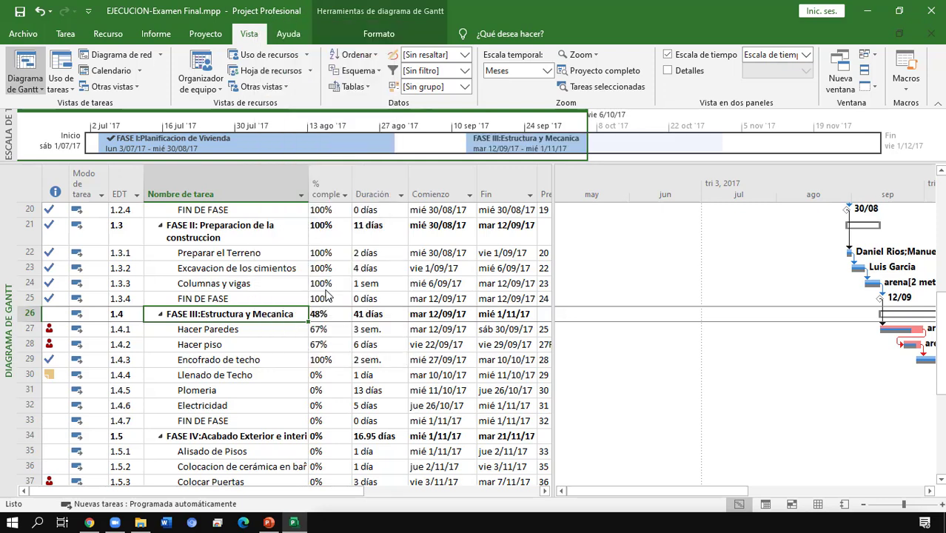
pyautogui.click(268, 226)
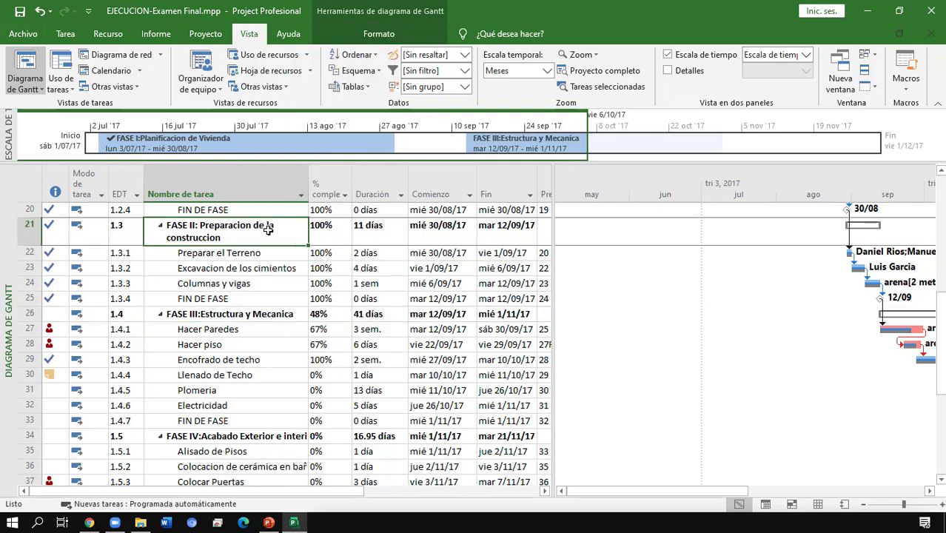
pyautogui.rightClick(268, 226)
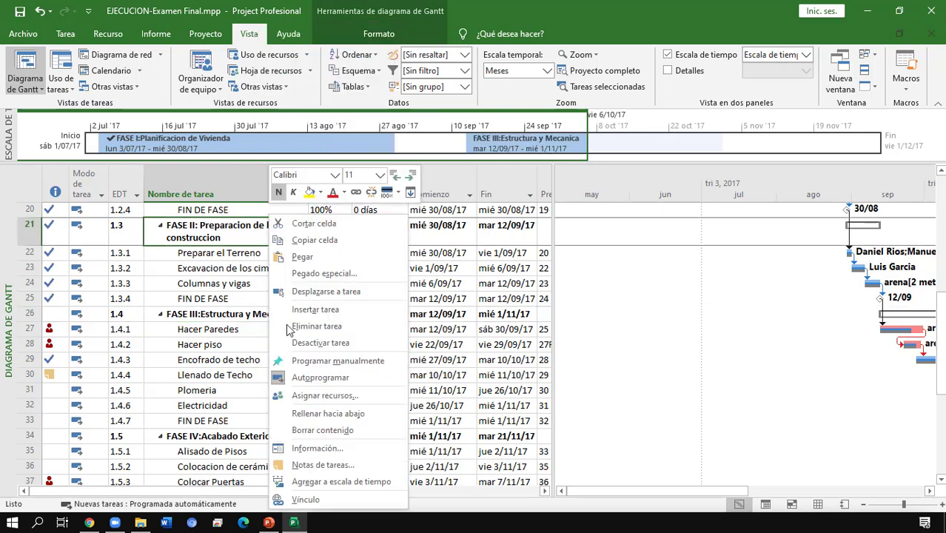
pyautogui.click(315, 480)
# Add the FASE IV:Acabado Exterior e interior summary task to the timeline
pyautogui.click(267, 436)
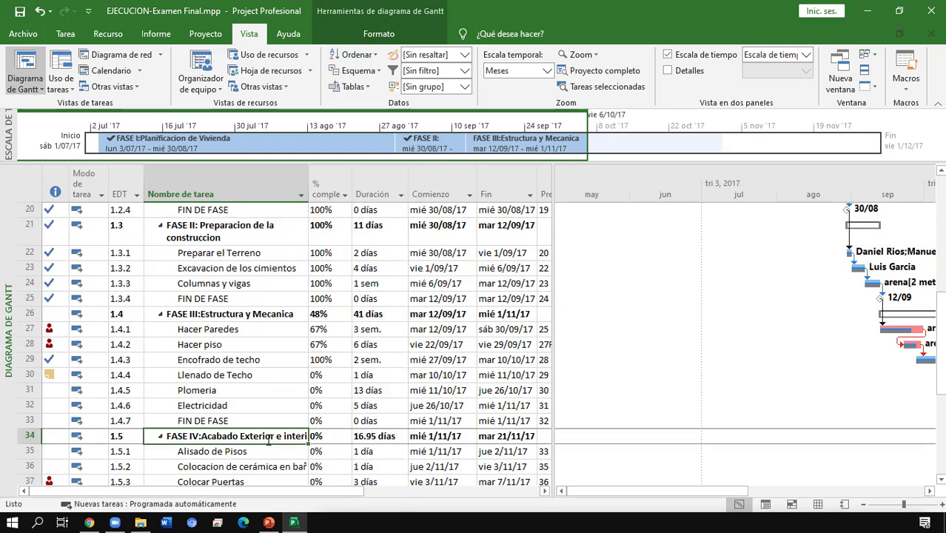
pyautogui.rightClick(268, 437)
pyautogui.click(318, 468)
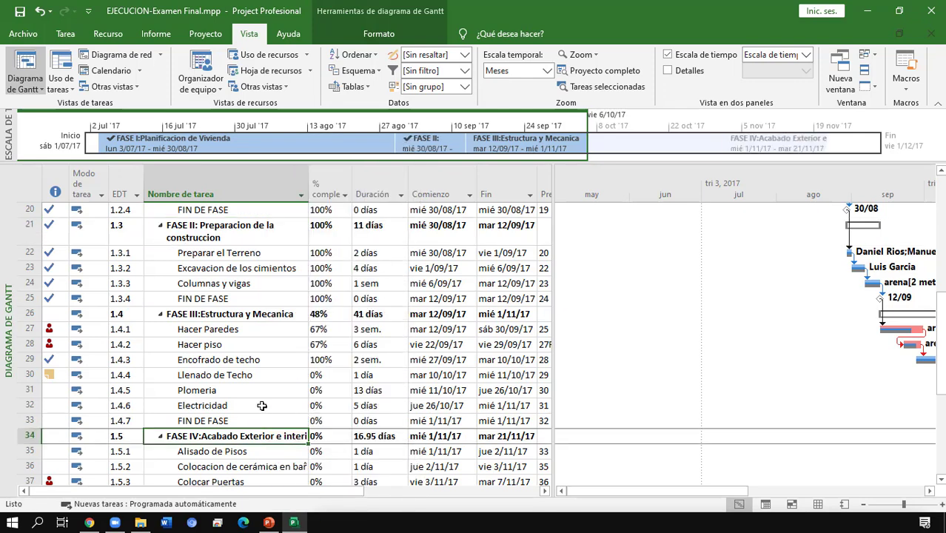
pyautogui.press('Down')
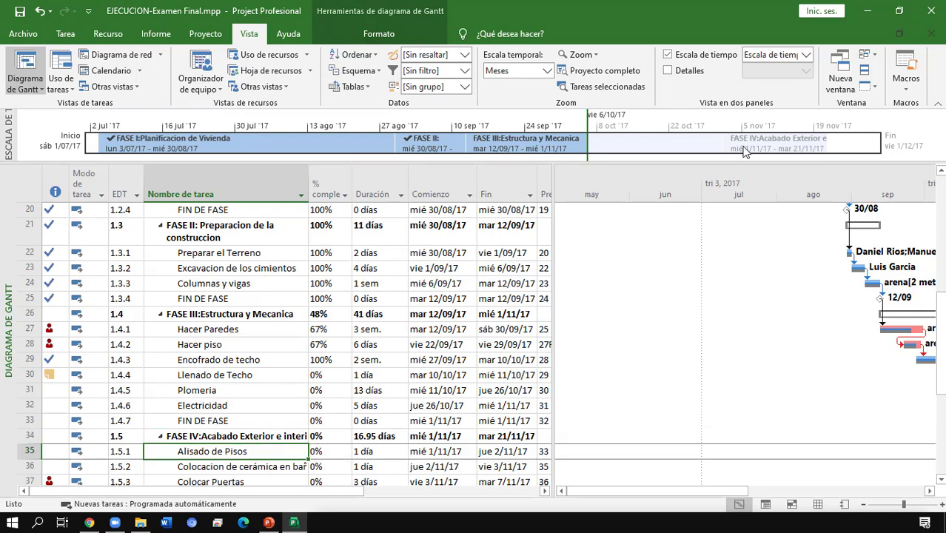
# Add the ENTREGA DE OBRA summary task to the timeline
pyautogui.click(262, 382)
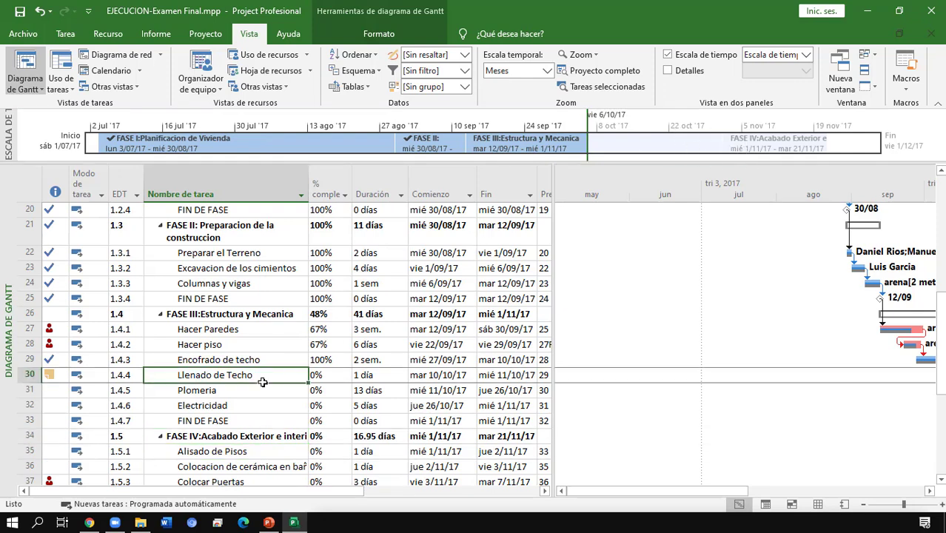
pyautogui.press('Down')
pyautogui.press('Down')
pyautogui.press('Down')
pyautogui.press('Down')
pyautogui.press('Down')
pyautogui.press('Down')
pyautogui.press('Down')
pyautogui.press('Down')
pyautogui.press('Down')
pyautogui.press('Down')
pyautogui.press('Down')
pyautogui.press('Down')
pyautogui.press('Down')
pyautogui.press('Down')
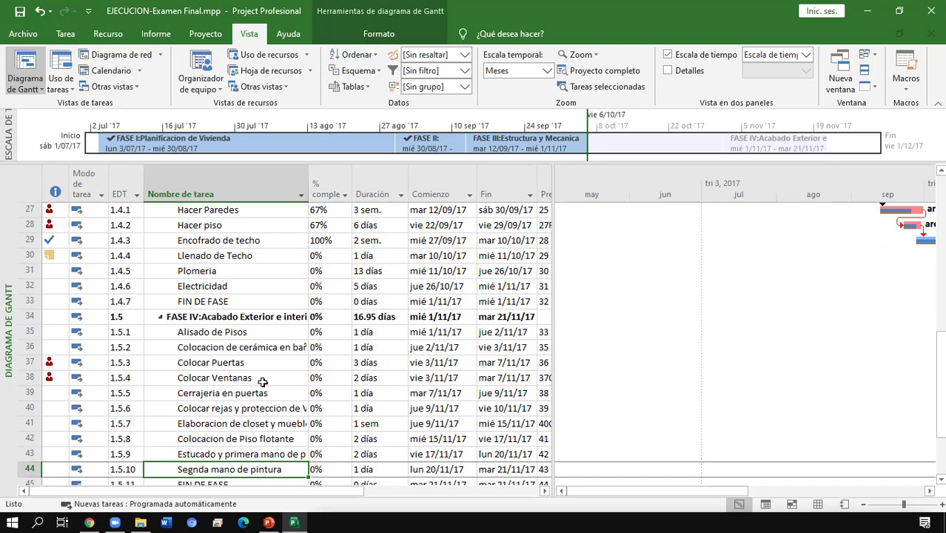
pyautogui.press('Down')
pyautogui.press('Down')
pyautogui.press('Down')
pyautogui.press('Down')
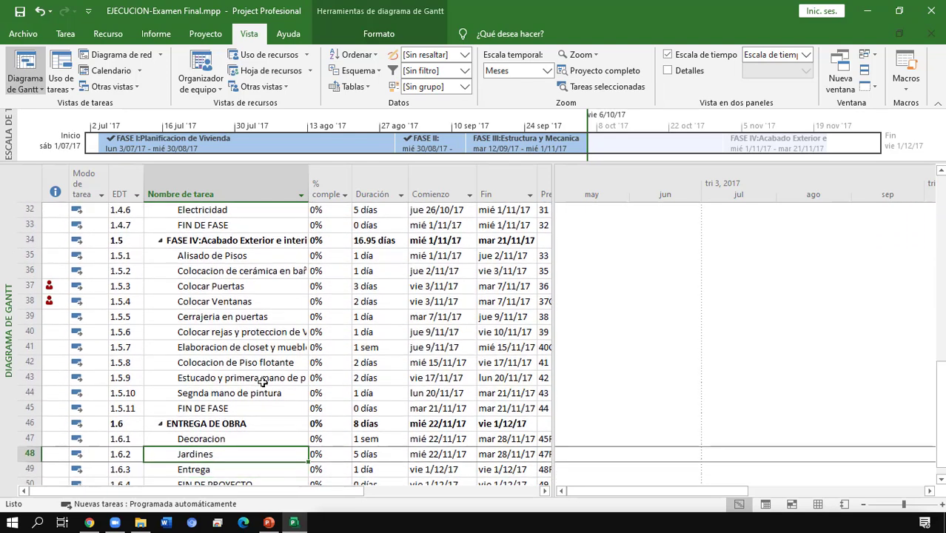
pyautogui.press('Up')
pyautogui.press('Up')
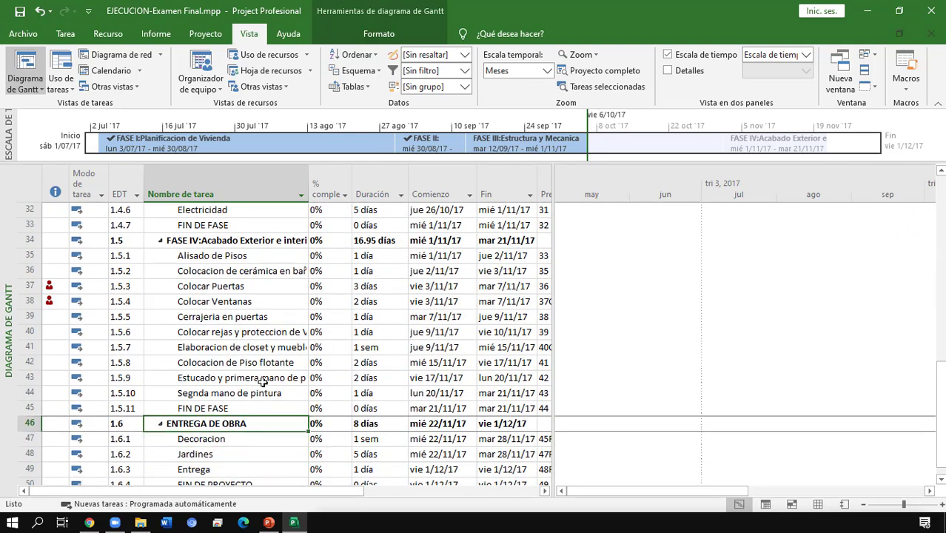
pyautogui.rightClick(234, 428)
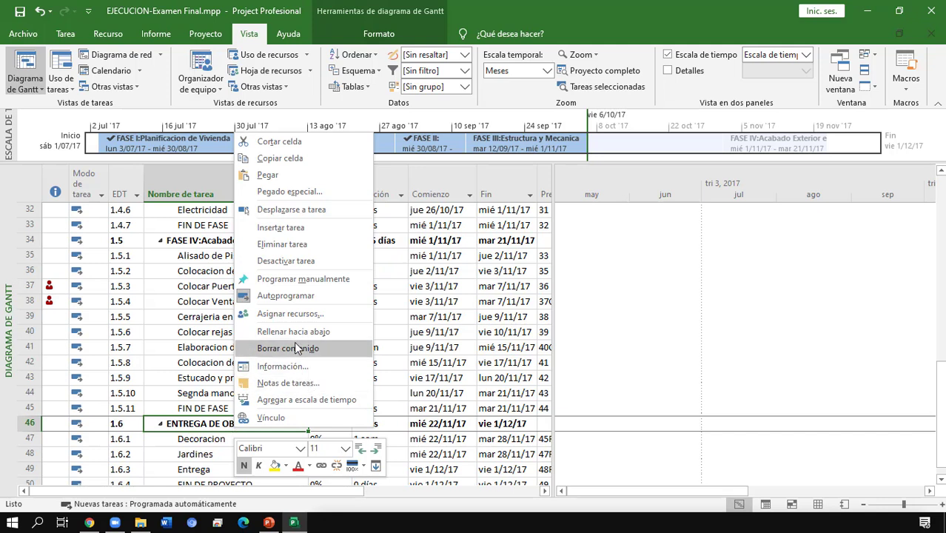
pyautogui.click(309, 400)
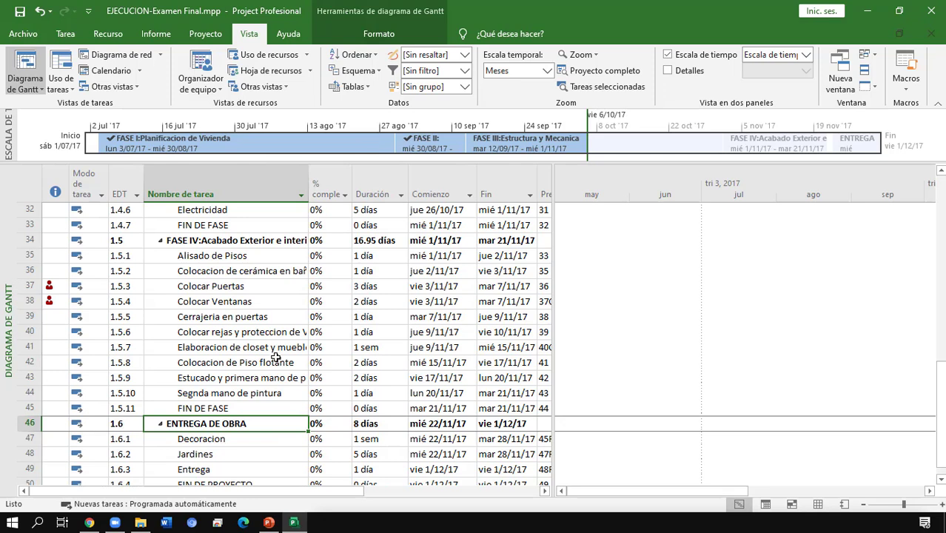
# Add the FIN DE PROYECTO milestone at the end of the task list to the timeline
pyautogui.press('Down')
pyautogui.press('Down')
pyautogui.press('Down')
pyautogui.press('Down')
pyautogui.press('Down')
pyautogui.press('Down')
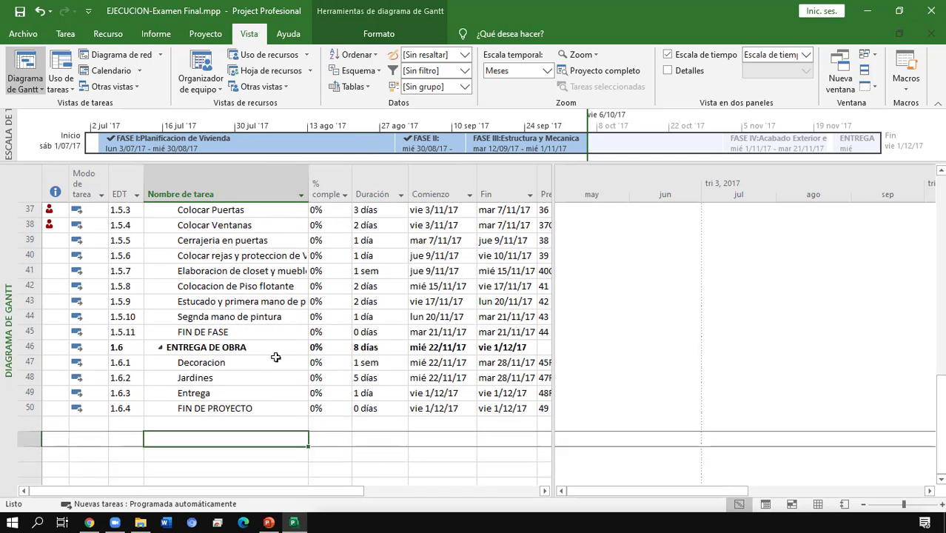
pyautogui.press('Up')
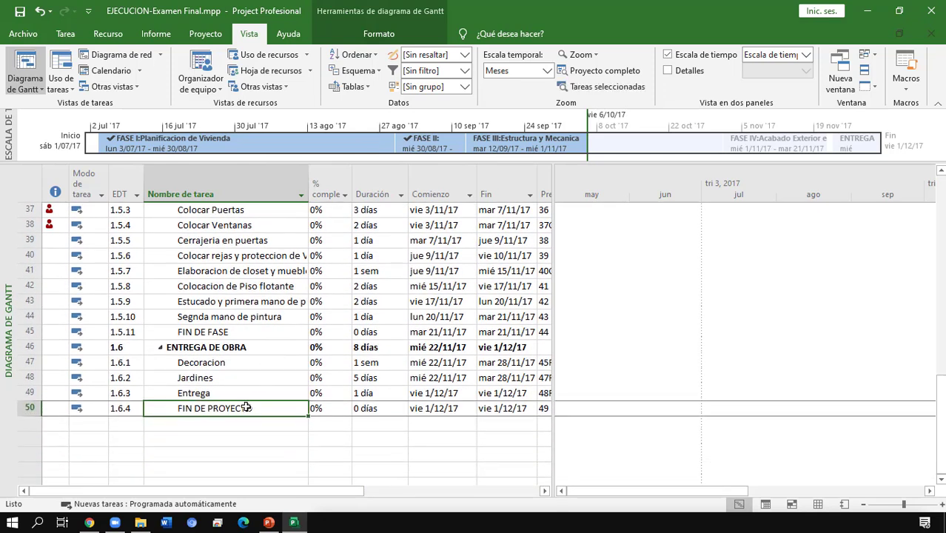
pyautogui.rightClick(246, 407)
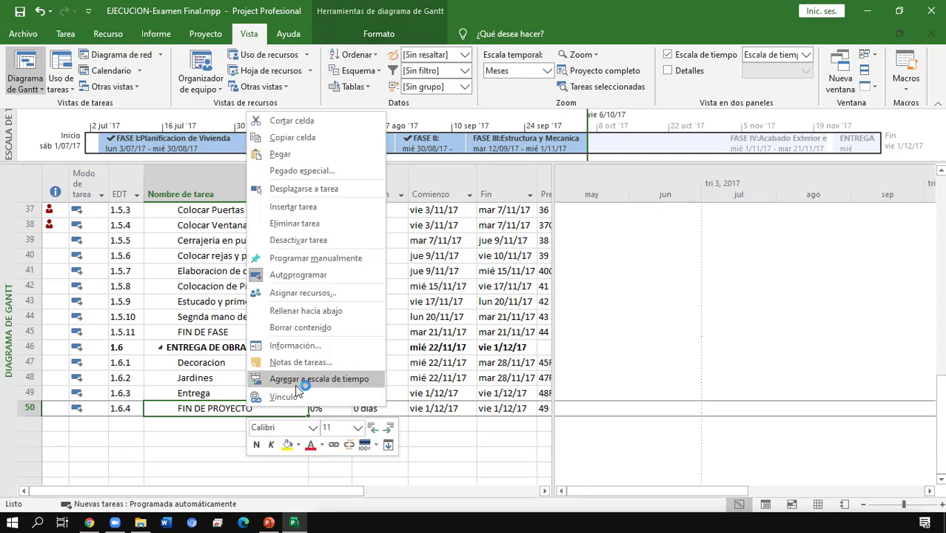
pyautogui.click(295, 382)
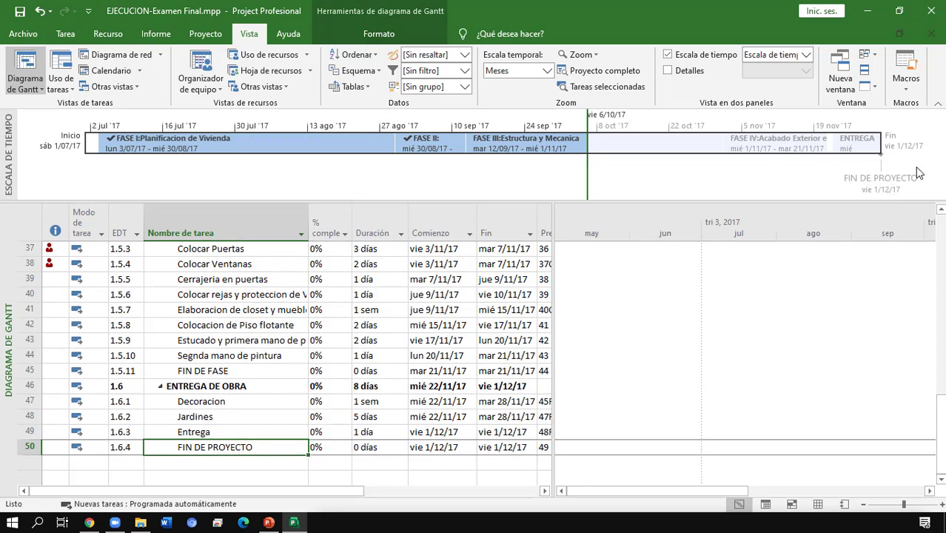
# Try to add the recurring reunion summary task near the start of the project to the timeline
pyautogui.click(277, 341)
pyautogui.press('Up')
pyautogui.press('Up')
pyautogui.press('Up')
pyautogui.press('Up')
pyautogui.press('Up')
pyautogui.press('Up')
pyautogui.press('Up')
pyautogui.press('Up')
pyautogui.press('Up')
pyautogui.press('Up')
pyautogui.press('Up')
pyautogui.press('Up')
pyautogui.press('Up')
pyautogui.press('Up')
pyautogui.press('Up')
pyautogui.press('Up')
pyautogui.press('Up')
pyautogui.press('Up')
pyautogui.press('Up')
pyautogui.press('Up')
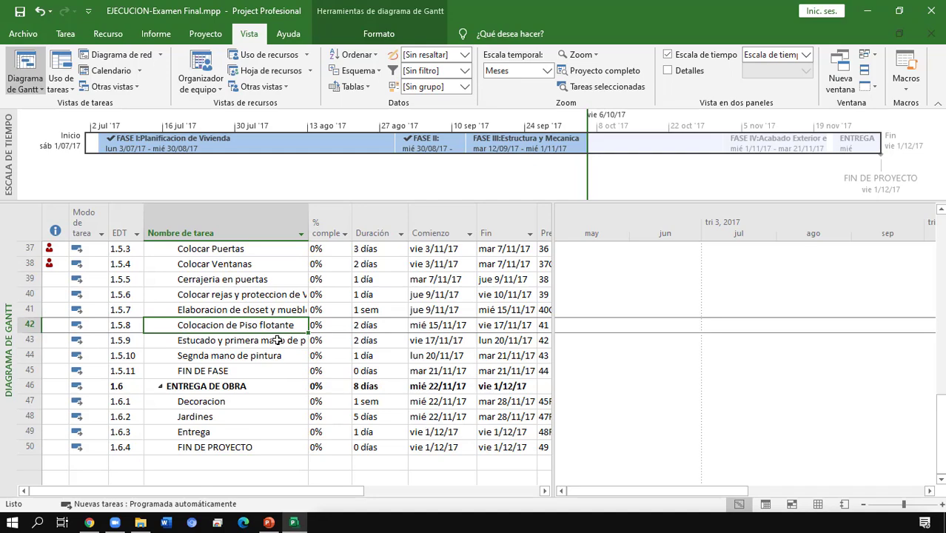
pyautogui.press('Up')
pyautogui.press('Up')
pyautogui.press('Up')
pyautogui.press('Up')
pyautogui.press('Up')
pyautogui.press('Up')
pyautogui.press('Up')
pyautogui.press('Up')
pyautogui.press('Up')
pyautogui.press('Up')
pyautogui.press('Down')
pyautogui.press('Down')
pyautogui.press('Down')
pyautogui.press('Down')
pyautogui.press('Down')
pyautogui.press('Down')
pyautogui.press('Down')
pyautogui.press('Down')
pyautogui.press('Down')
pyautogui.press('Down')
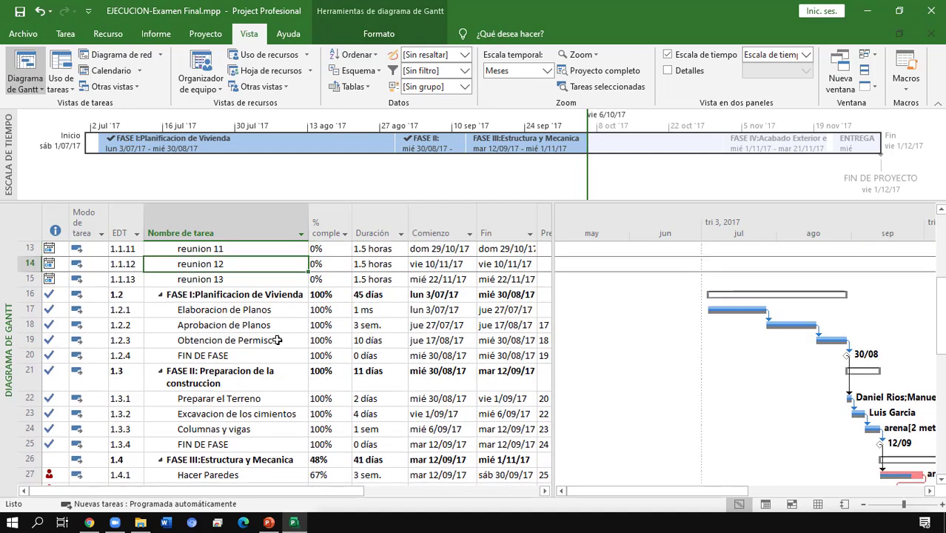
pyautogui.press('Up')
pyautogui.press('Up')
pyautogui.press('Up')
pyautogui.press('Up')
pyautogui.press('Up')
pyautogui.press('Up')
pyautogui.press('Up')
pyautogui.press('Up')
pyautogui.press('Up')
pyautogui.press('Up')
pyautogui.press('Up')
pyautogui.press('Up')
pyautogui.press('Up')
pyautogui.press('Up')
pyautogui.press('Up')
pyautogui.press('Up')
pyautogui.press('Up')
pyautogui.press('Up')
pyautogui.press('Up')
pyautogui.press('Up')
pyautogui.press('Up')
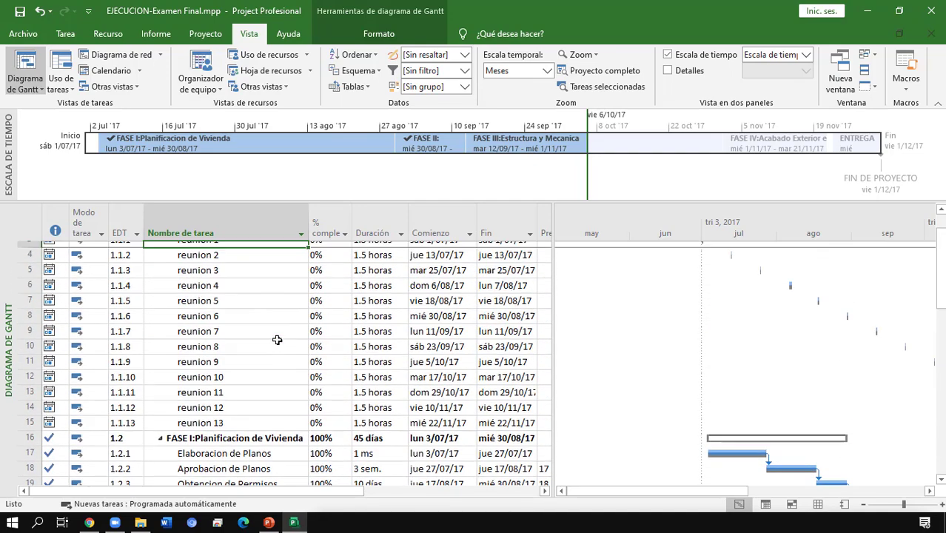
pyautogui.press('Down')
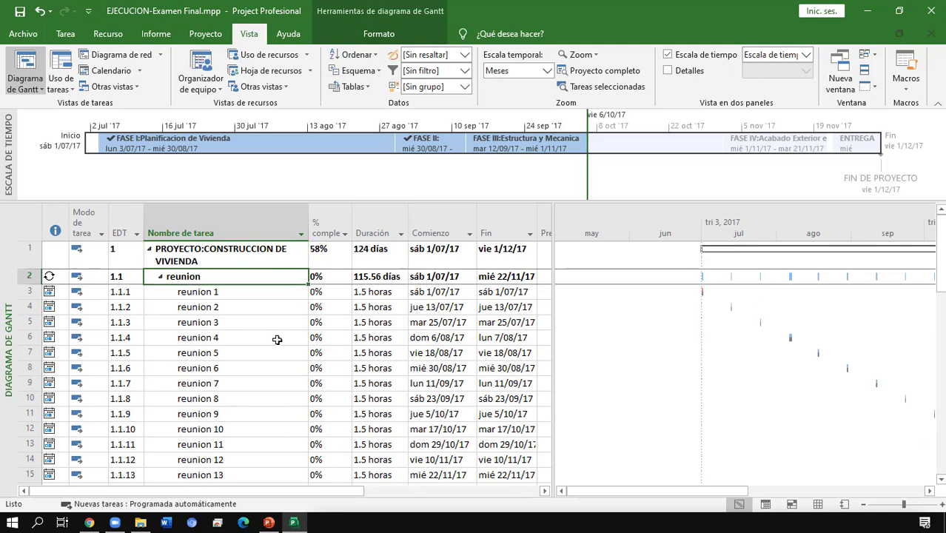
pyautogui.rightClick(247, 278)
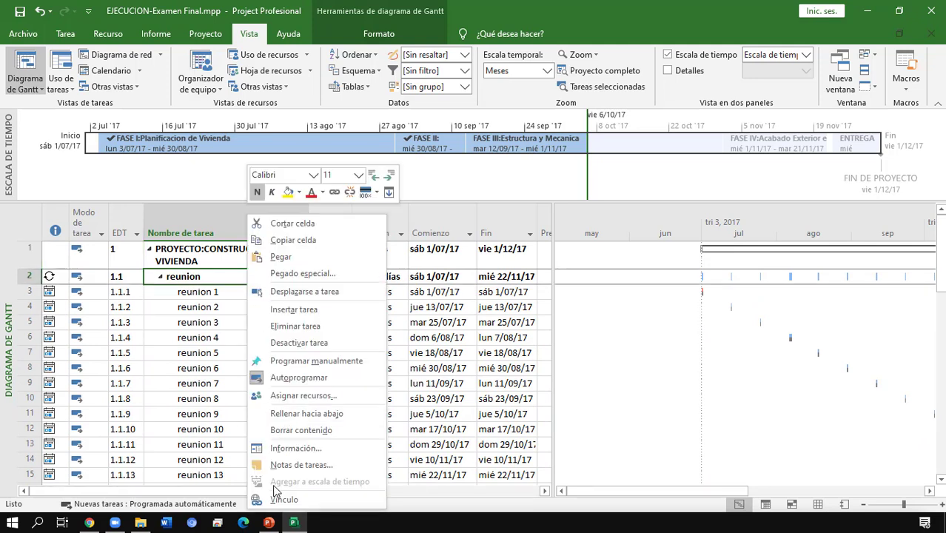
pyautogui.click(201, 413)
# Try adding the reunion 8 meeting to the timeline and undo the addition
pyautogui.click(198, 399)
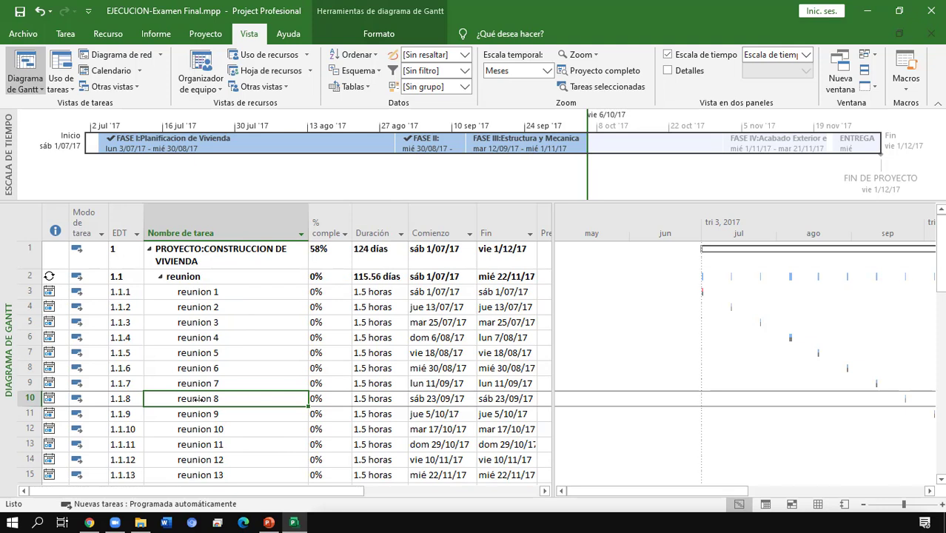
pyautogui.rightClick(198, 399)
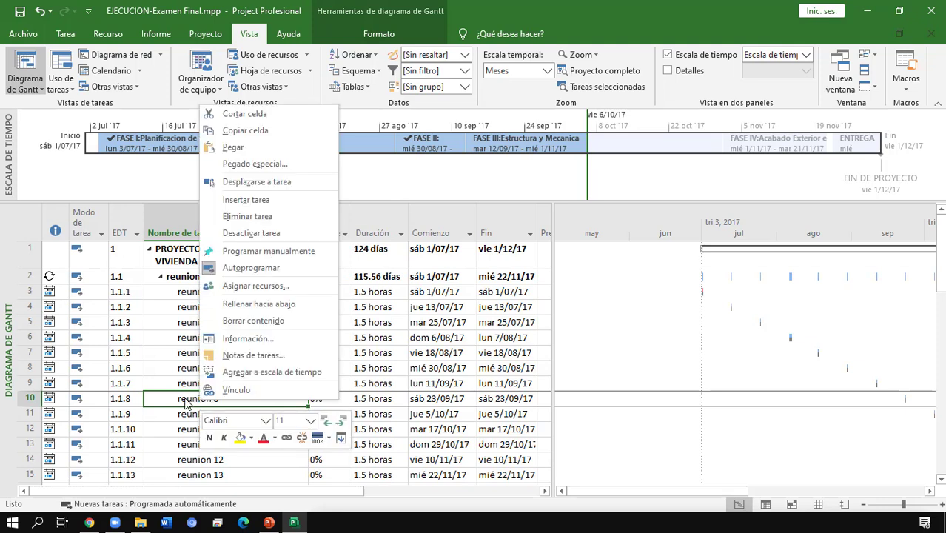
pyautogui.click(244, 372)
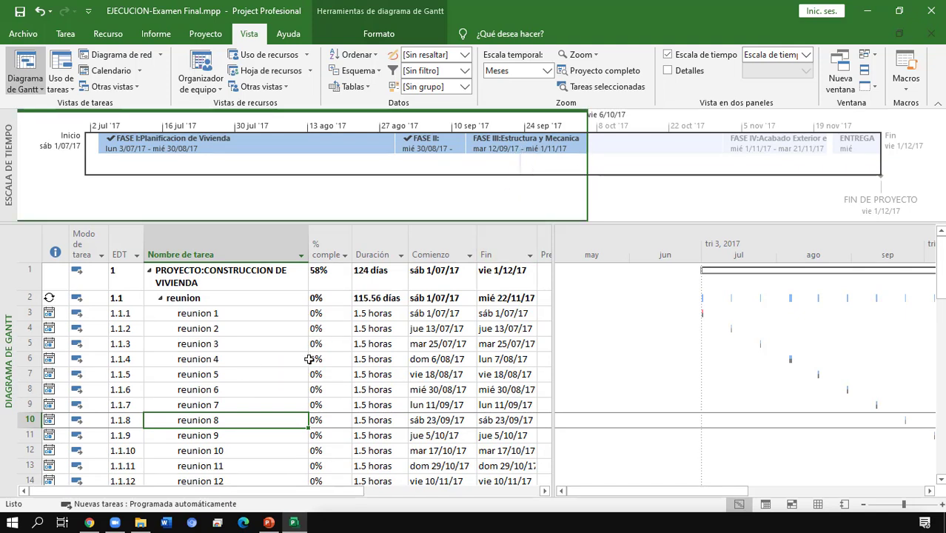
pyautogui.click(257, 450)
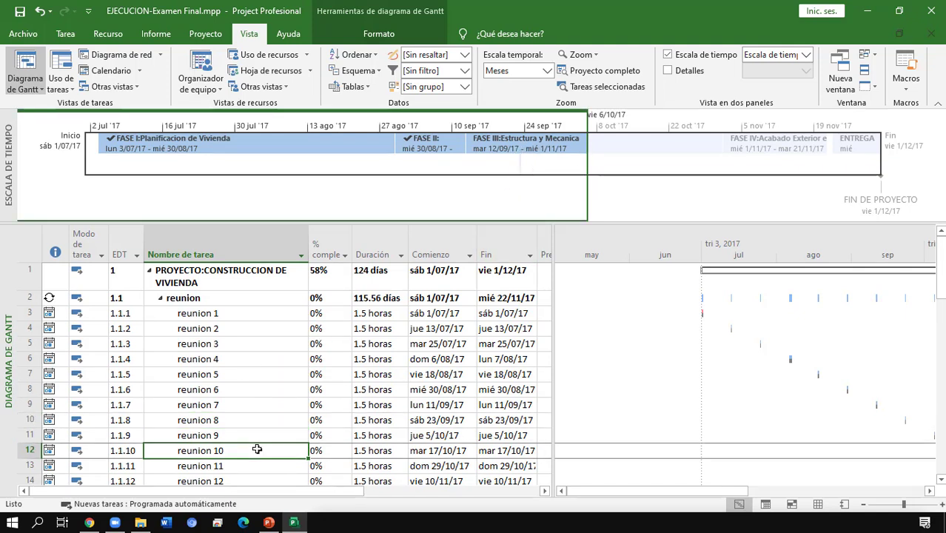
pyautogui.hotkey('ctrl', 'z')
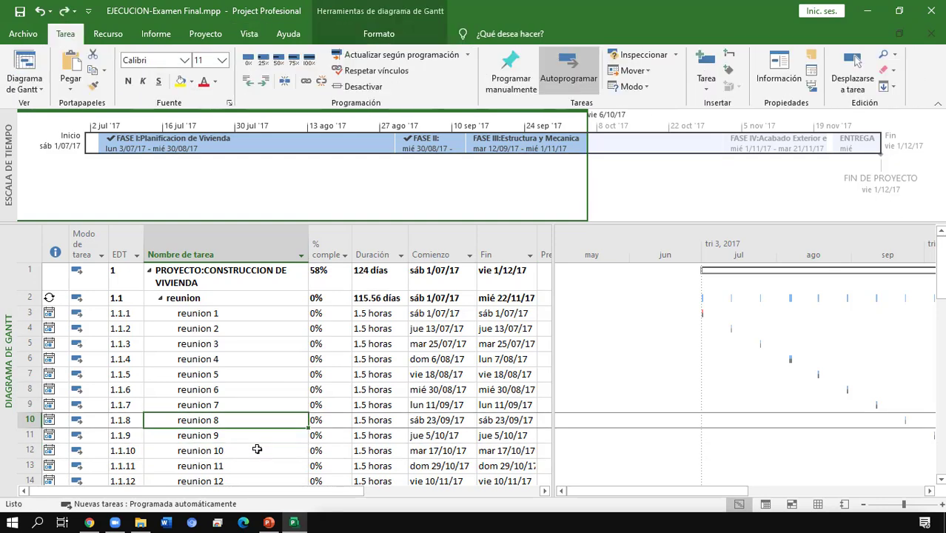
# Look through the task list between the reunion meetings and the construction phases
pyautogui.press('Down')
pyautogui.press('Down')
pyautogui.press('Down')
pyautogui.press('Down')
pyautogui.press('Down')
pyautogui.press('Down')
pyautogui.press('Down')
pyautogui.press('Down')
pyautogui.press('Down')
pyautogui.press('Down')
pyautogui.press('Down')
pyautogui.press('Down')
pyautogui.press('Up')
pyautogui.press('Up')
pyautogui.press('Up')
pyautogui.press('Up')
pyautogui.press('Up')
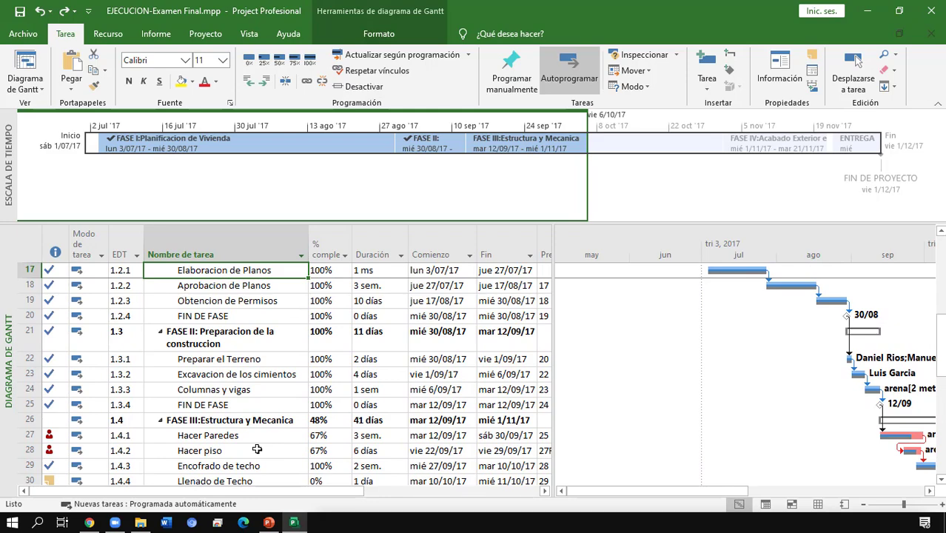
pyautogui.press('Up')
pyautogui.press('Up')
pyautogui.press('Up')
pyautogui.press('Up')
pyautogui.press('Up')
pyautogui.press('Up')
pyautogui.press('Up')
pyautogui.press('Up')
pyautogui.press('Up')
pyautogui.press('Up')
pyautogui.press('Up')
pyautogui.press('Up')
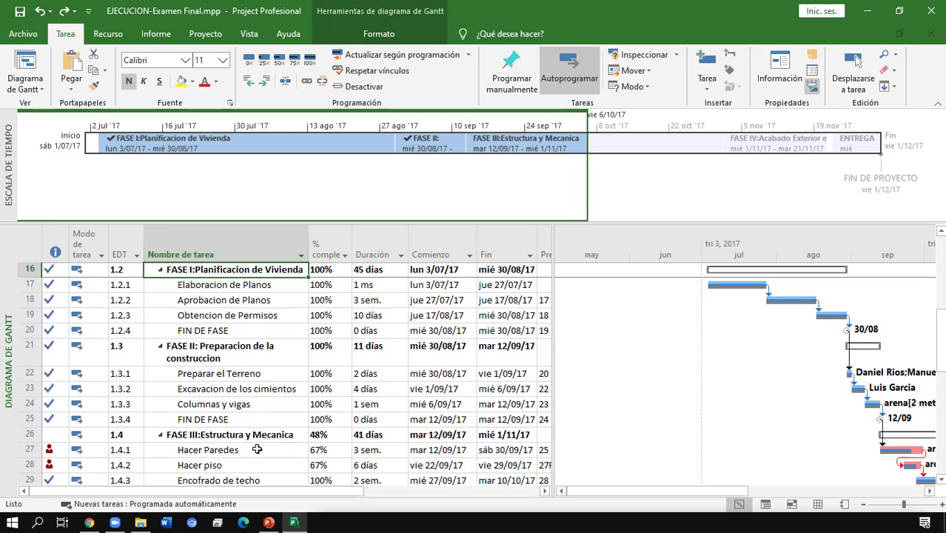
pyautogui.press('Down')
pyautogui.press('Down')
pyautogui.press('Down')
pyautogui.press('Down')
pyautogui.press('Down')
pyautogui.press('Down')
pyautogui.press('Down')
pyautogui.press('Down')
pyautogui.press('Down')
pyautogui.press('Down')
pyautogui.press('Down')
pyautogui.press('Down')
pyautogui.press('Down')
pyautogui.press('Down')
pyautogui.press('Down')
pyautogui.press('Down')
pyautogui.press('Down')
pyautogui.press('Down')
pyautogui.press('Down')
pyautogui.press('Down')
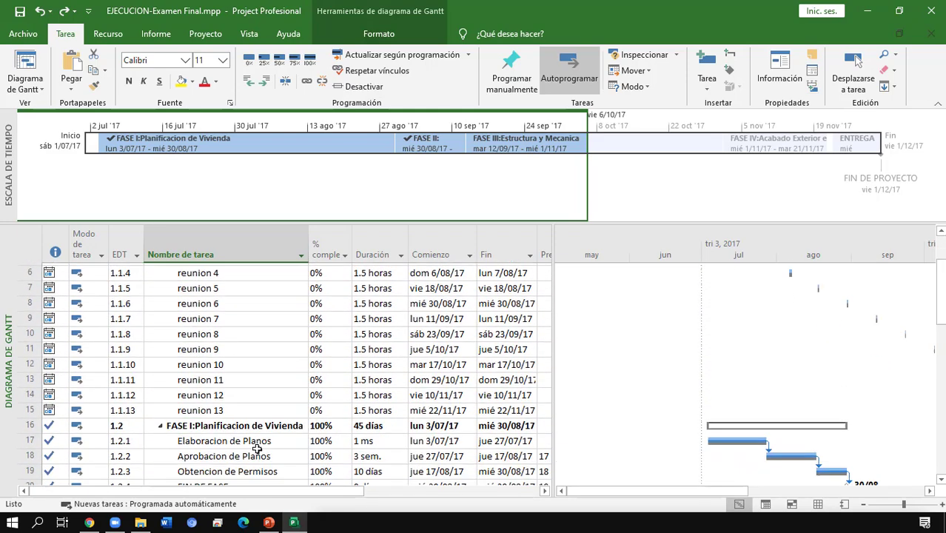
# Look through the task list down to the FASE IV finishing tasks and back up to the project summary task
pyautogui.press('Down')
pyautogui.press('Down')
pyautogui.press('Down')
pyautogui.press('Down')
pyautogui.press('Down')
pyautogui.press('Down')
pyautogui.press('Down')
pyautogui.press('Down')
pyautogui.press('Down')
pyautogui.press('Down')
pyautogui.press('Down')
pyautogui.press('Down')
pyautogui.press('Down')
pyautogui.press('Down')
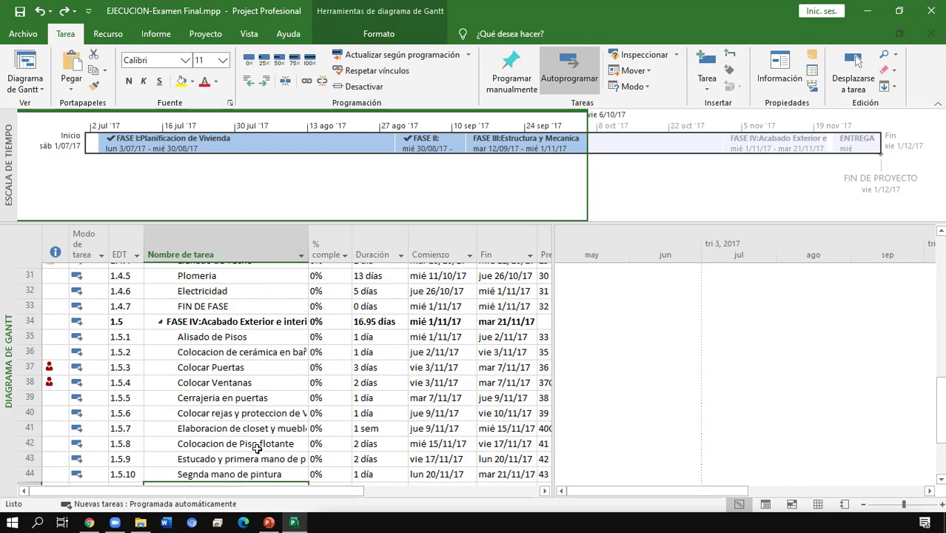
pyautogui.press('Up')
pyautogui.press('Up')
pyautogui.press('Up')
pyautogui.press('Up')
pyautogui.press('Up')
pyautogui.press('Up')
pyautogui.press('Up')
pyautogui.press('Up')
pyautogui.press('Up')
pyautogui.press('Up')
pyautogui.press('Up')
pyautogui.press('Up')
pyautogui.press('Up')
pyautogui.press('Up')
pyautogui.press('Up')
pyautogui.press('Up')
pyautogui.press('Up')
pyautogui.press('Up')
pyautogui.press('Up')
pyautogui.press('Up')
pyautogui.press('Up')
pyautogui.press('Up')
pyautogui.press('Up')
pyautogui.press('Up')
pyautogui.press('Up')
pyautogui.press('Up')
pyautogui.press('Up')
pyautogui.press('Up')
pyautogui.press('Up')
pyautogui.press('Up')
pyautogui.press('Up')
pyautogui.press('Up')
pyautogui.press('Up')
pyautogui.press('Up')
pyautogui.press('Up')
pyautogui.press('Up')
pyautogui.press('Up')
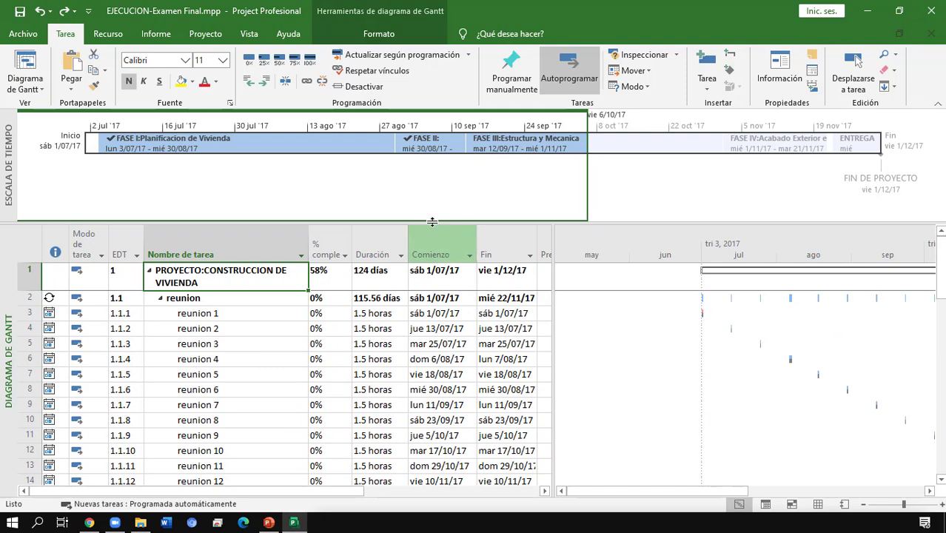
# Reduce the height of the timeline pane to give the Gantt chart more room
pyautogui.moveTo(432, 221); pyautogui.dragTo(430, 164)
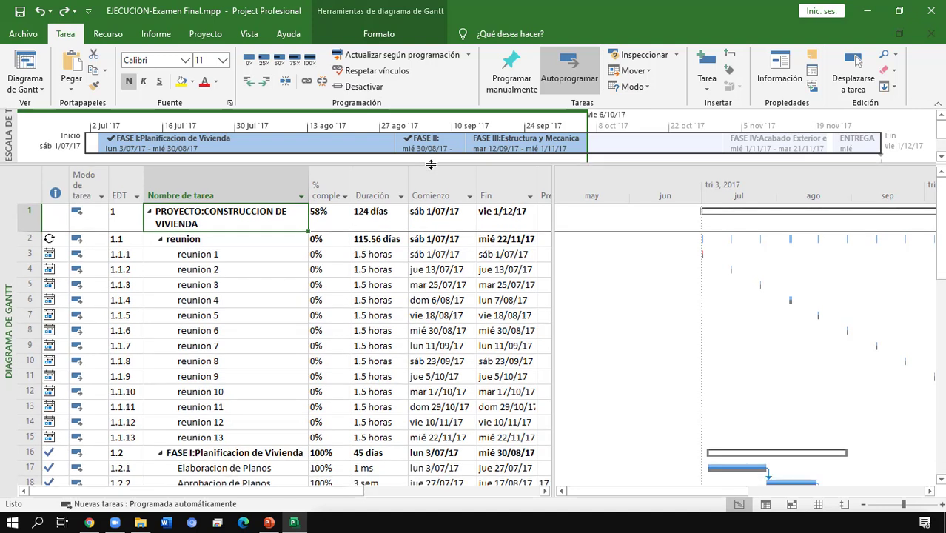
pyautogui.click(299, 366)
pyautogui.click(299, 375)
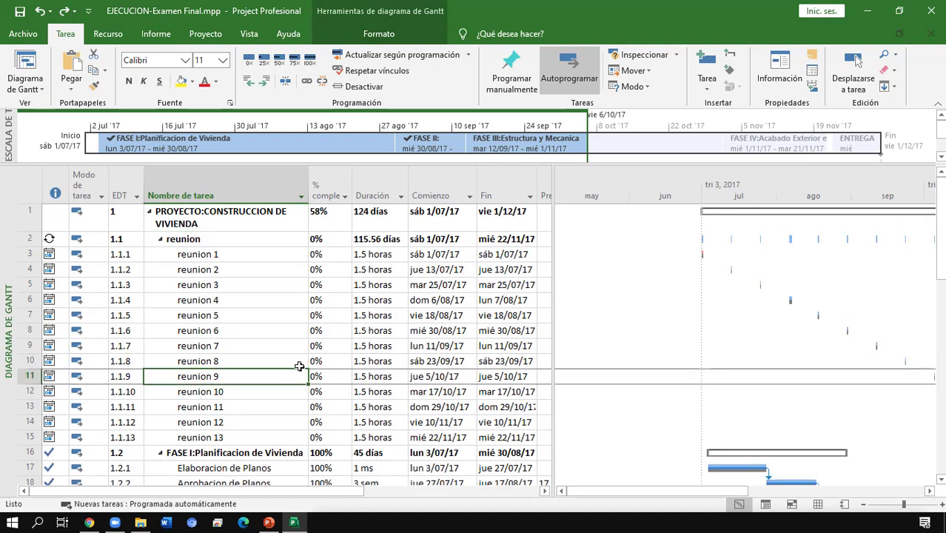
# Zoom the Gantt chart's time scale to the complete project and view the bars of phases I to III
pyautogui.rightClick(736, 200)
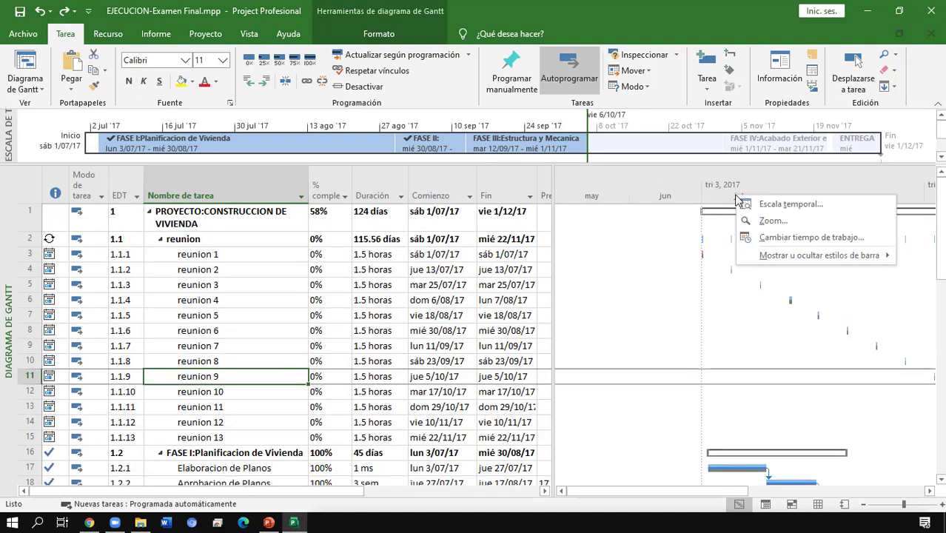
pyautogui.click(770, 220)
pyautogui.click(390, 282)
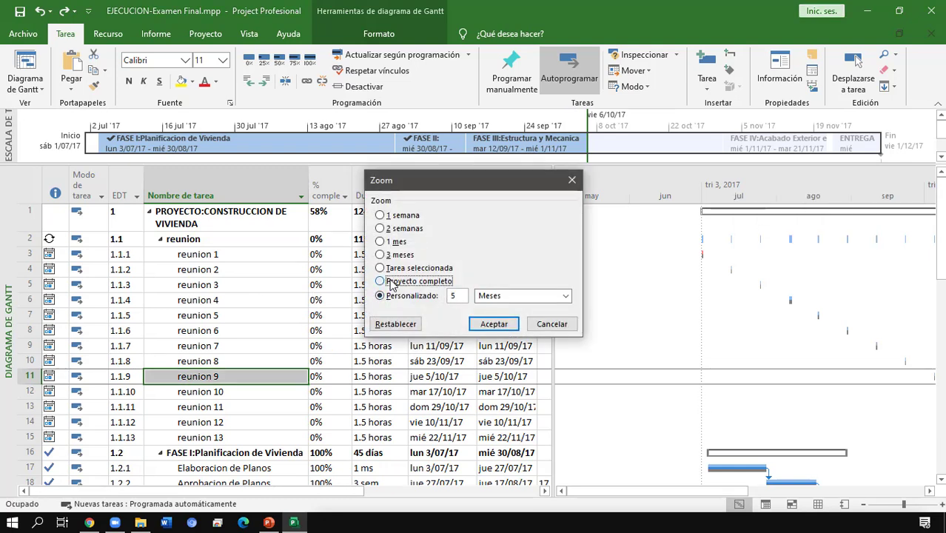
pyautogui.click(494, 324)
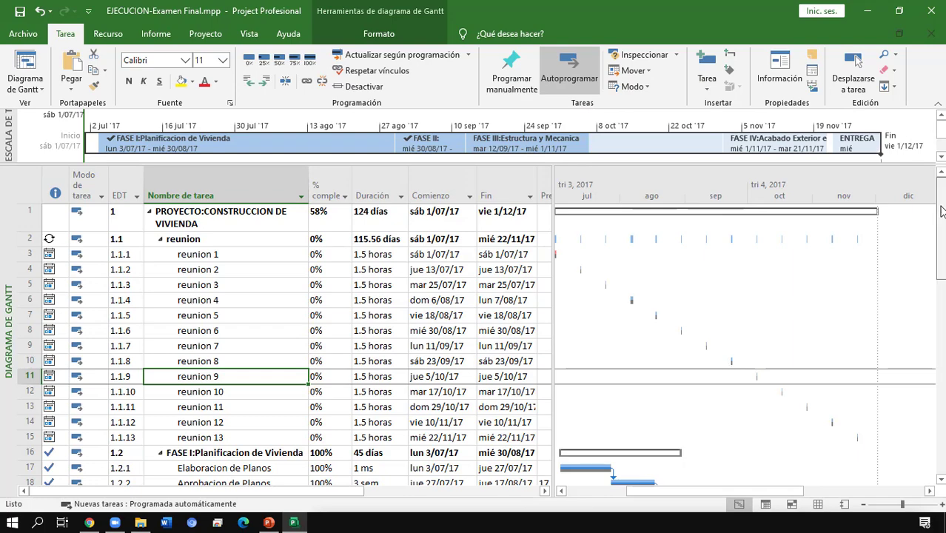
pyautogui.moveTo(939, 212); pyautogui.dragTo(939, 317)
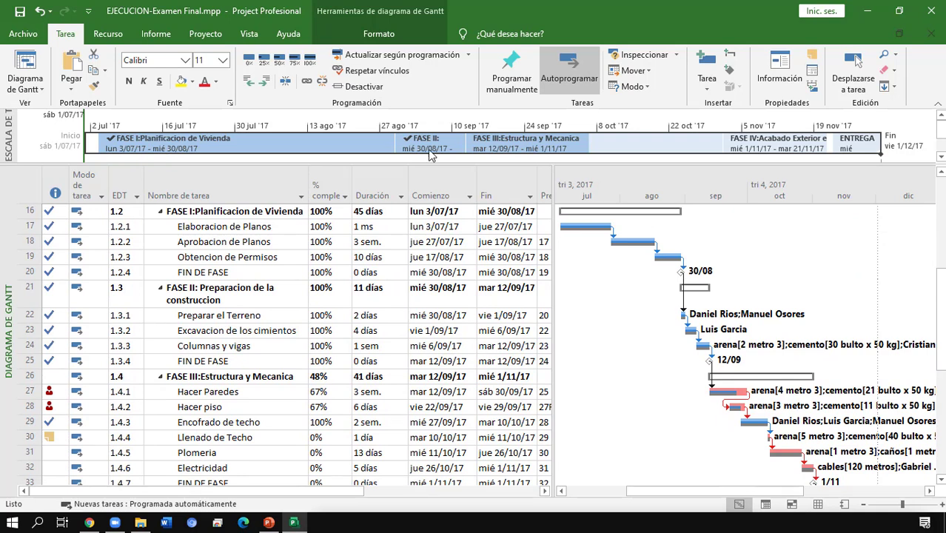
# Switch to the Gantt de seguimiento view and zoom its time scale to the complete project
pyautogui.click(26, 88)
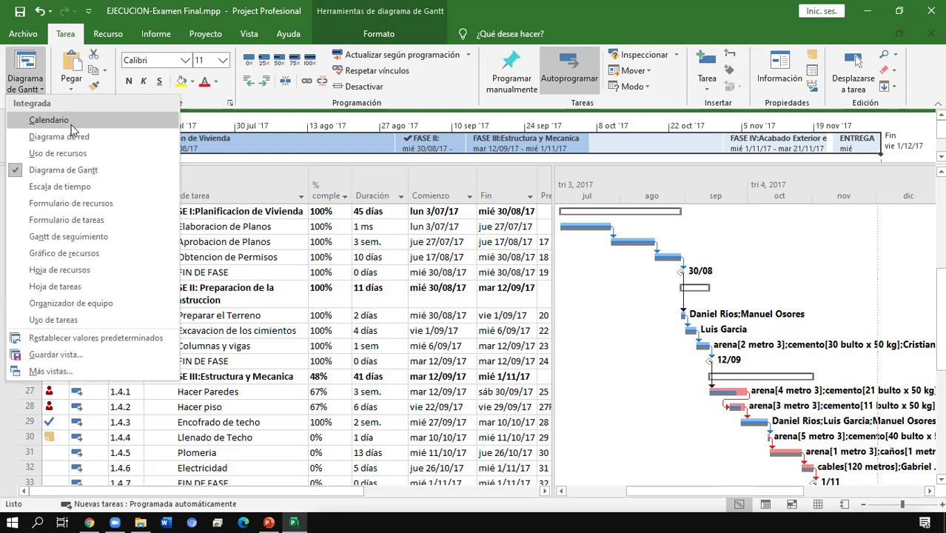
pyautogui.click(116, 237)
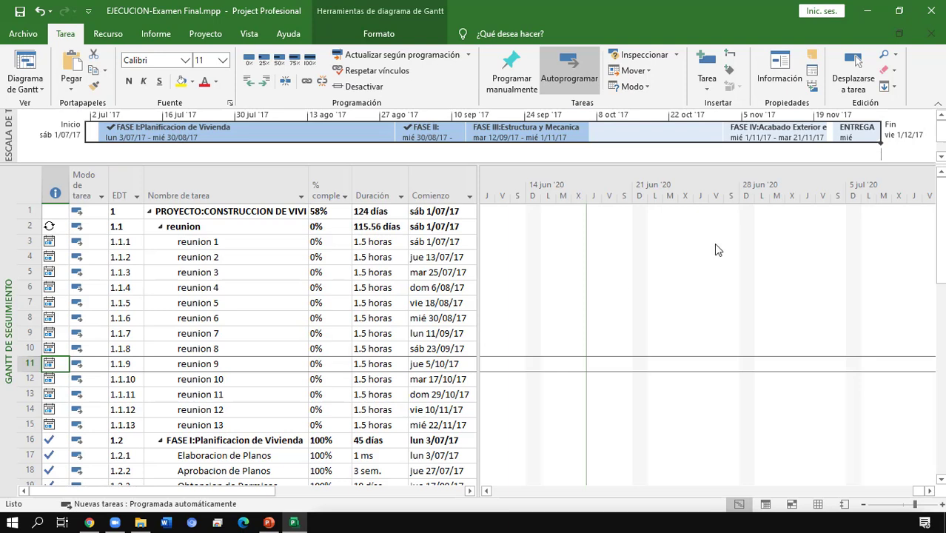
pyautogui.rightClick(690, 194)
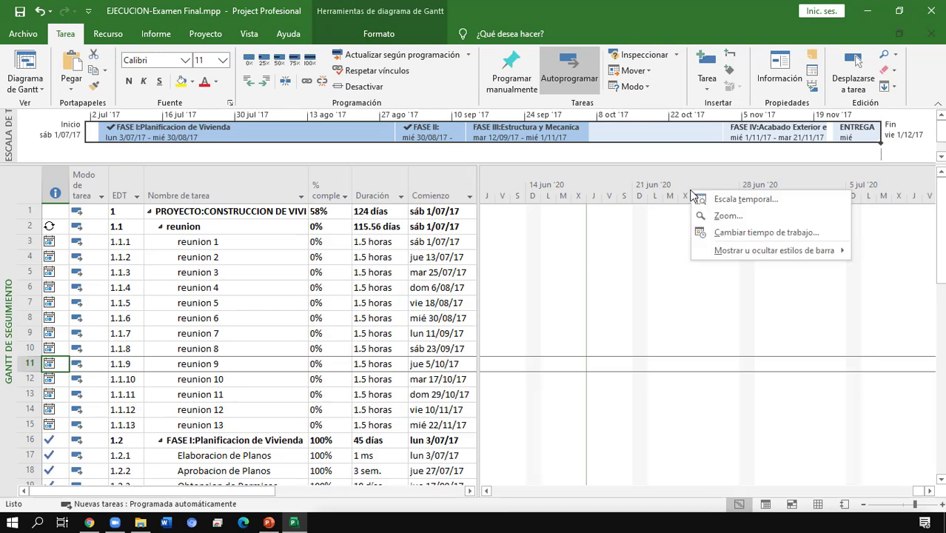
pyautogui.click(722, 215)
pyautogui.click(419, 282)
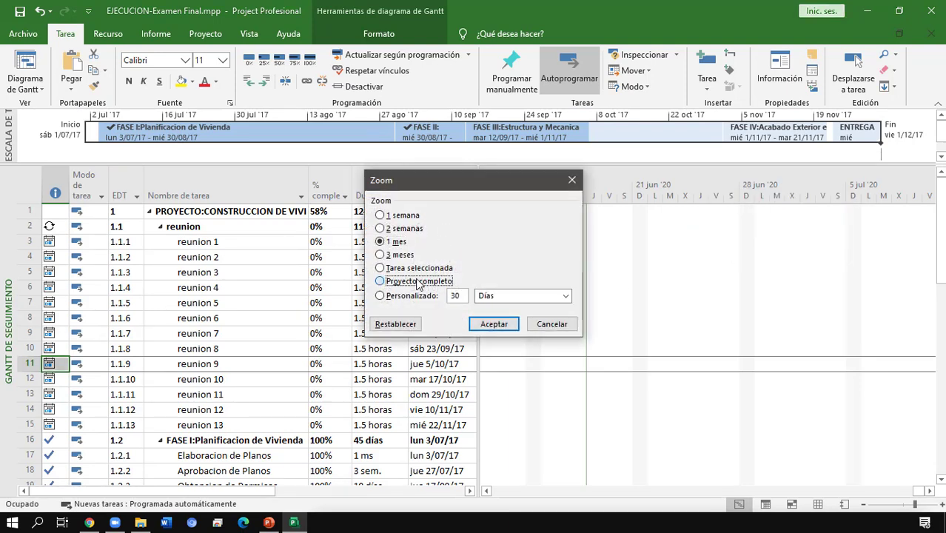
pyautogui.click(494, 325)
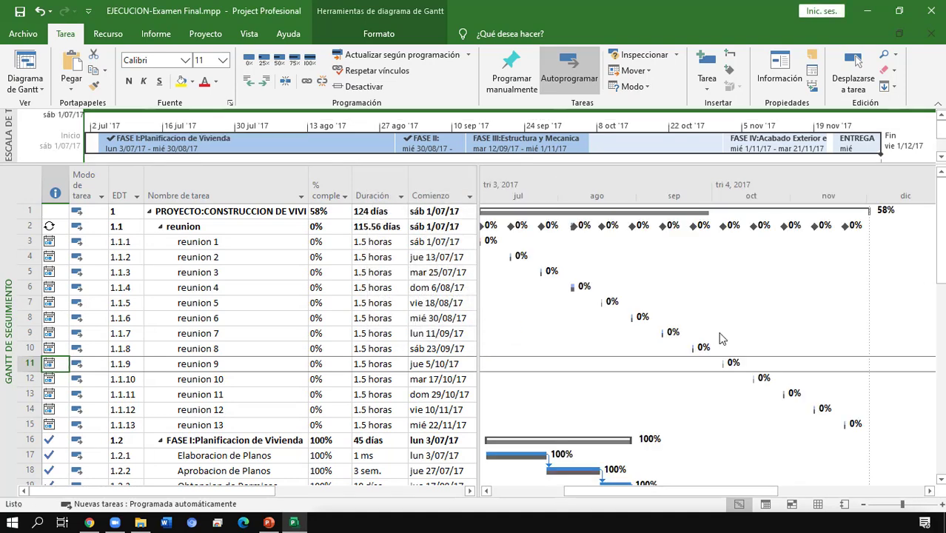
# Hide the percent-complete column in the tracking Gantt's task table
pyautogui.moveTo(943, 236); pyautogui.dragTo(943, 299)
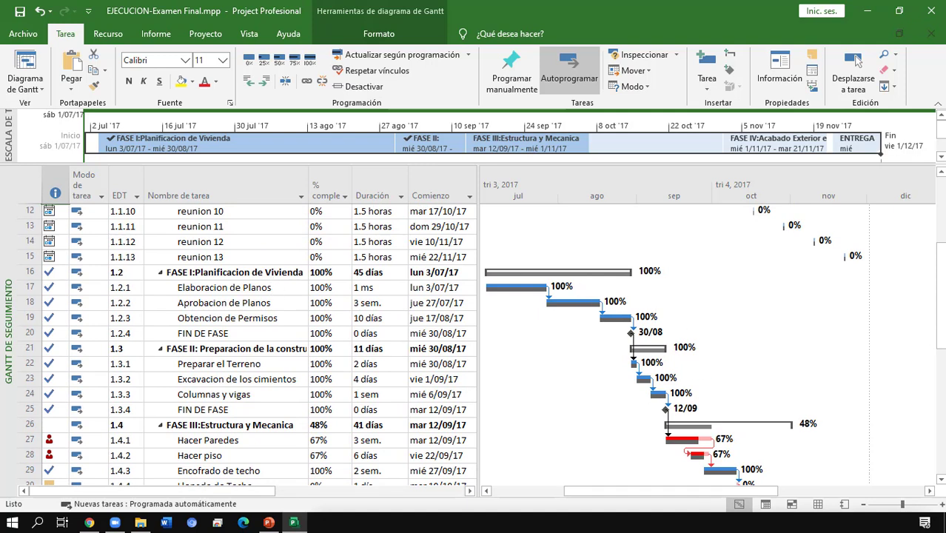
pyautogui.scroll(-3, 942, 245)
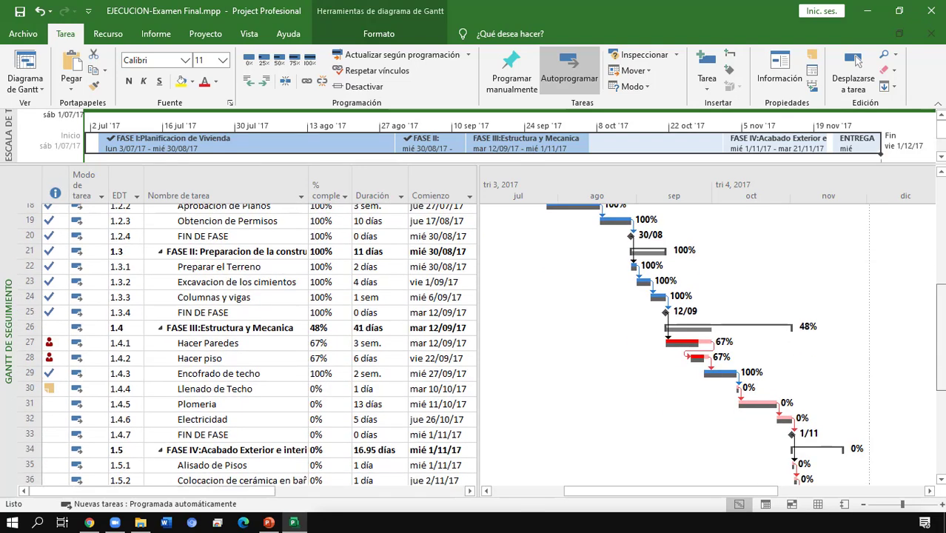
pyautogui.scroll(3, 665, 344)
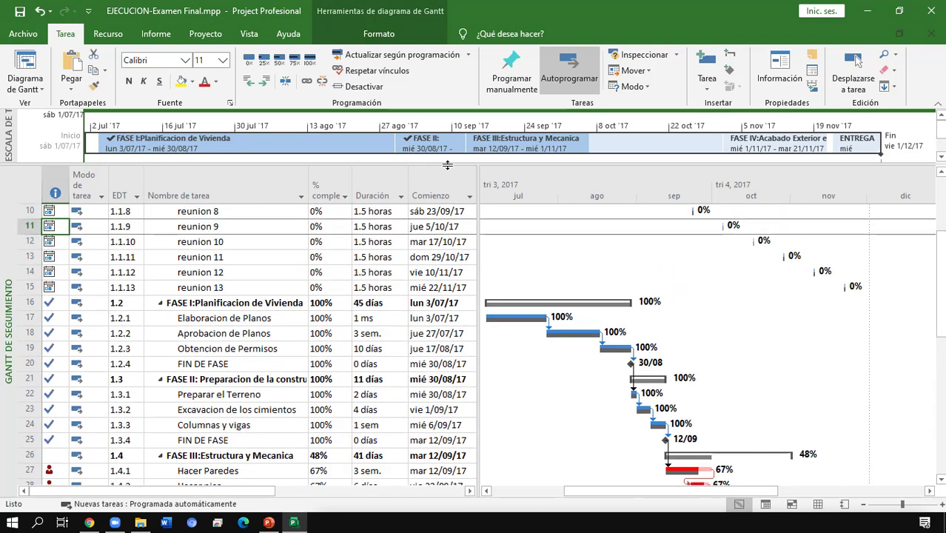
pyautogui.click(328, 195)
pyautogui.rightClick(328, 195)
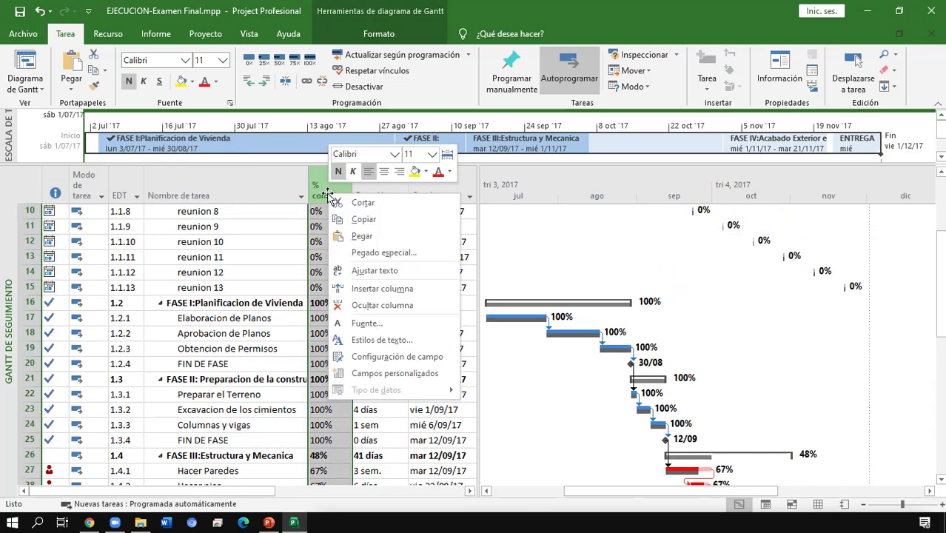
pyautogui.click(376, 307)
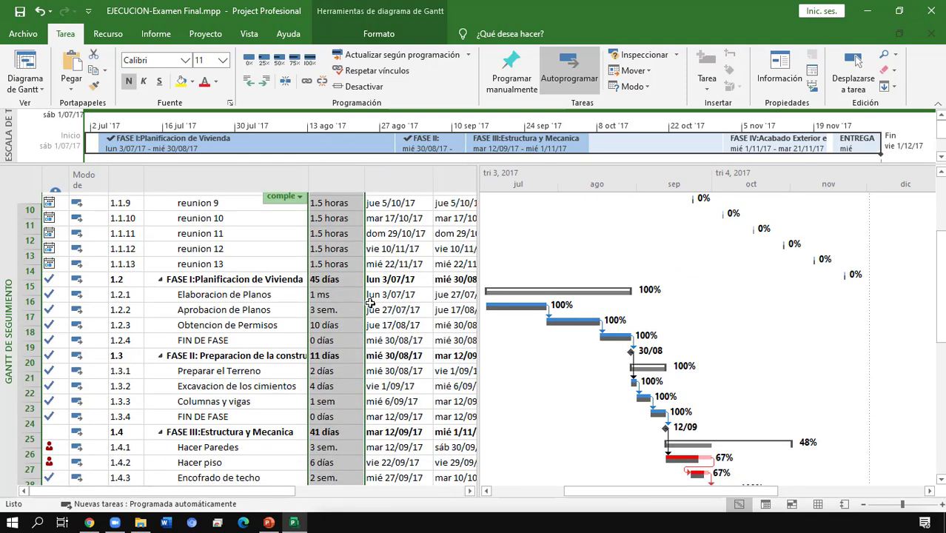
# Examine the durations and progress bars in the tracking Gantt from the project summary task through FASE I
pyautogui.click(322, 289)
pyautogui.press('Up')
pyautogui.press('Up')
pyautogui.press('Up')
pyautogui.press('Up')
pyautogui.press('Up')
pyautogui.press('Up')
pyautogui.press('Up')
pyautogui.press('Up')
pyautogui.press('Up')
pyautogui.press('Up')
pyautogui.press('Up')
pyautogui.press('Up')
pyautogui.press('Up')
pyautogui.press('Up')
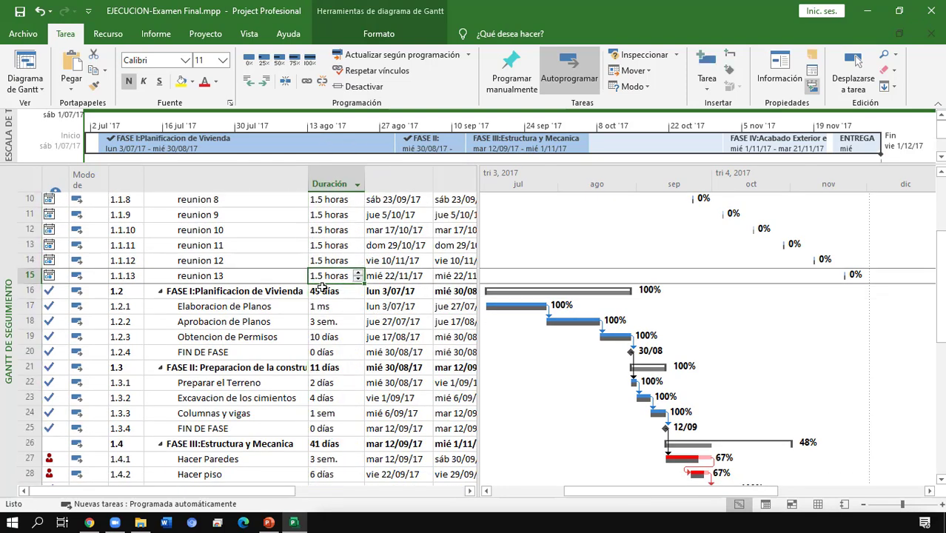
pyautogui.press('Up')
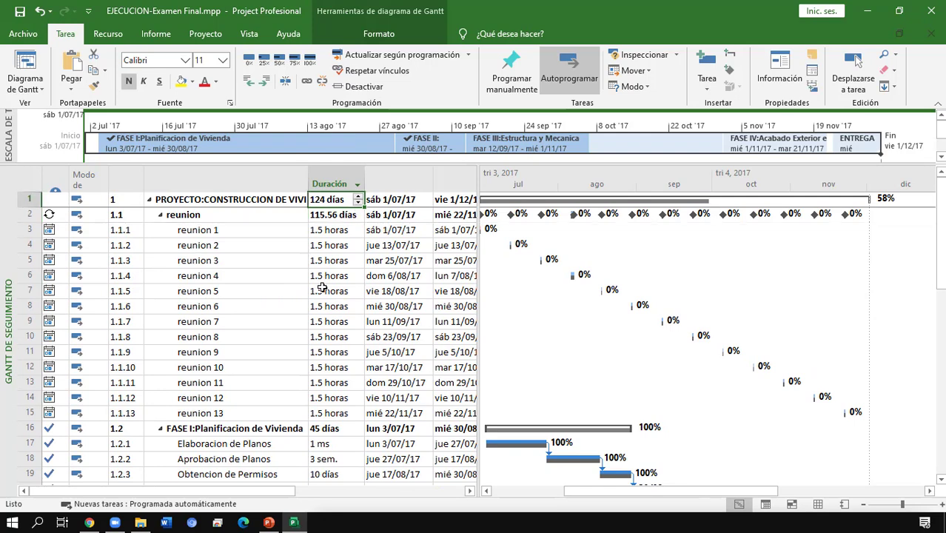
pyautogui.press('Down')
pyautogui.press('Down')
pyautogui.press('Down')
pyautogui.press('Down')
pyautogui.press('Down')
pyautogui.press('Down')
pyautogui.press('Down')
pyautogui.press('Down')
pyautogui.press('Down')
pyautogui.press('Down')
pyautogui.press('Down')
pyautogui.press('Down')
pyautogui.press('Down')
pyautogui.press('Down')
pyautogui.press('Down')
pyautogui.press('Down')
pyautogui.press('Down')
pyautogui.press('Down')
pyautogui.press('Down')
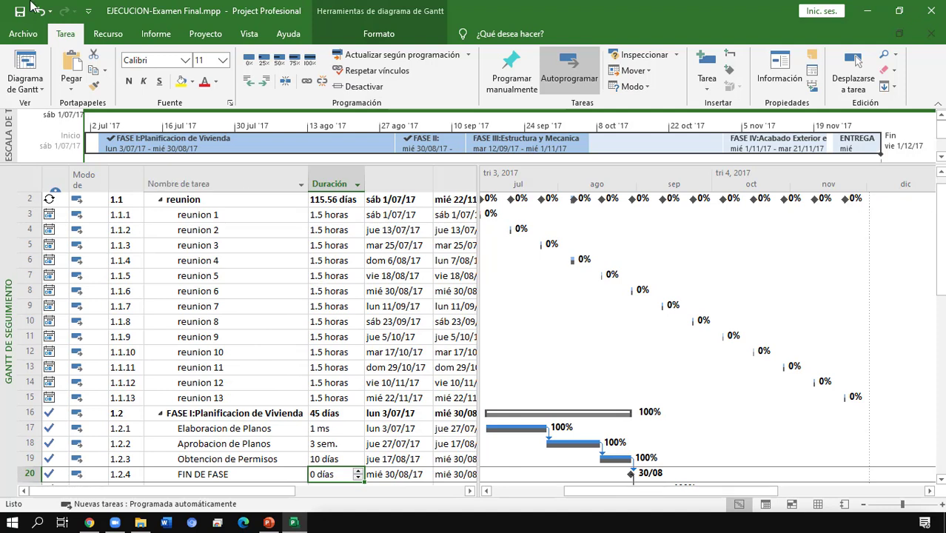
pyautogui.click(41, 87)
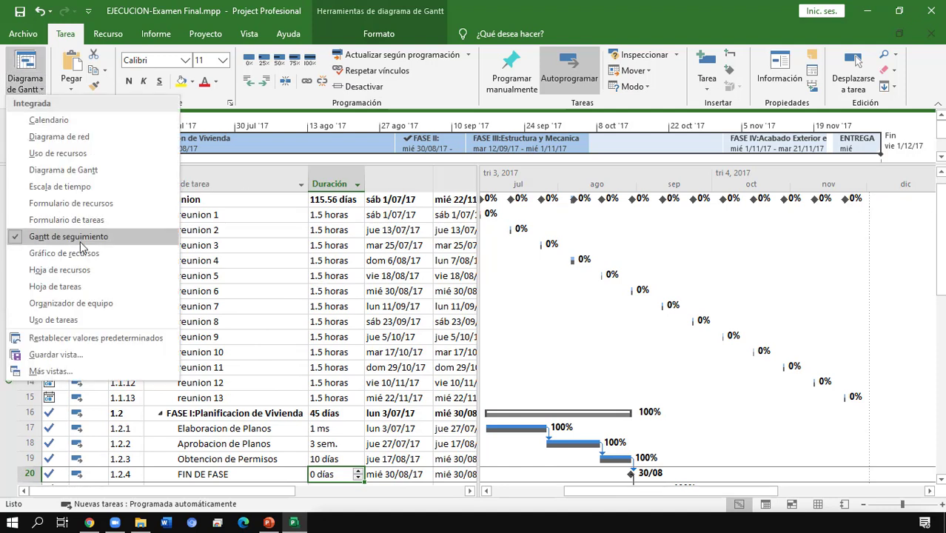
pyautogui.click(278, 278)
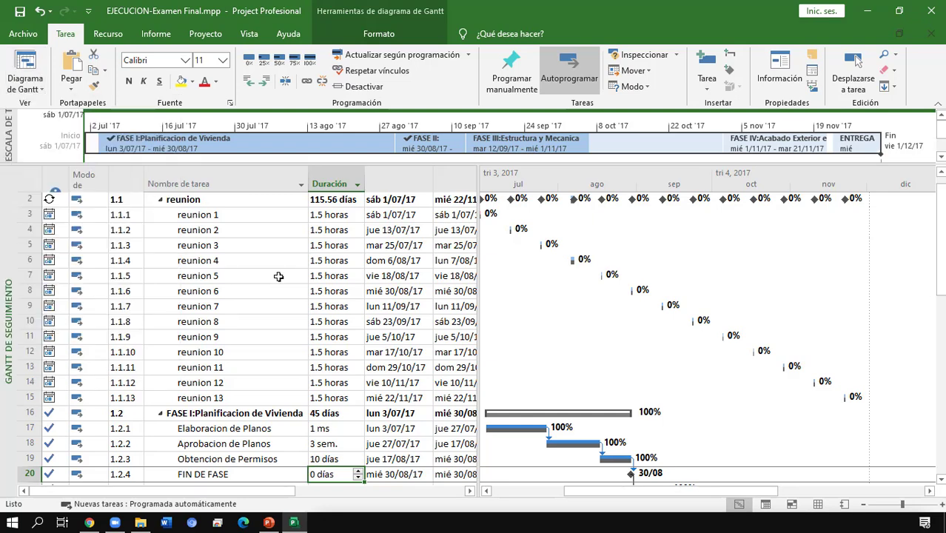
pyautogui.press('Down')
pyautogui.press('Up')
pyautogui.press('Up')
pyautogui.press('Up')
pyautogui.press('Up')
pyautogui.press('Up')
pyautogui.press('Up')
pyautogui.press('Up')
pyautogui.press('Up')
pyautogui.press('Up')
pyautogui.press('Up')
pyautogui.press('Up')
pyautogui.press('Up')
pyautogui.press('Up')
pyautogui.press('Up')
pyautogui.press('Up')
pyautogui.press('Up')
pyautogui.press('Up')
pyautogui.press('Up')
pyautogui.press('Up')
pyautogui.press('Up')
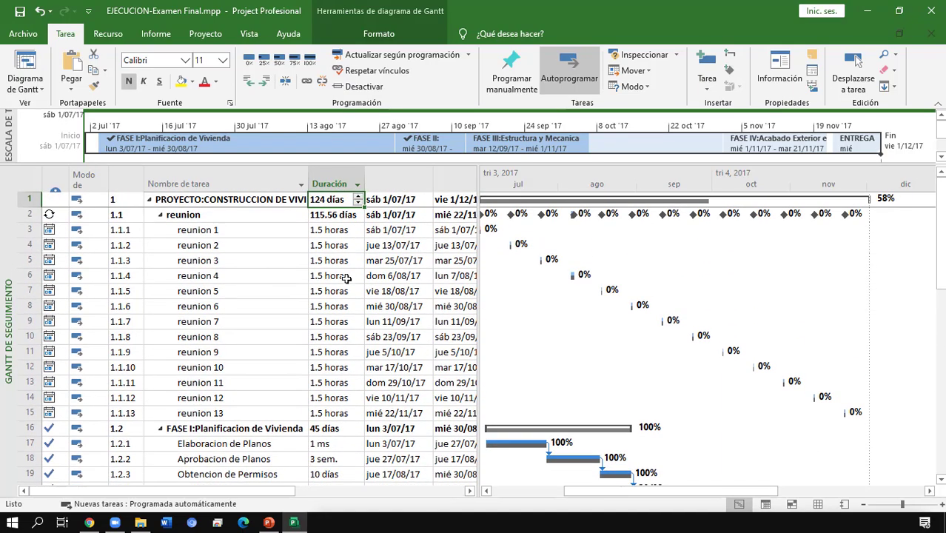
pyautogui.moveTo(941, 248); pyautogui.dragTo(942, 294)
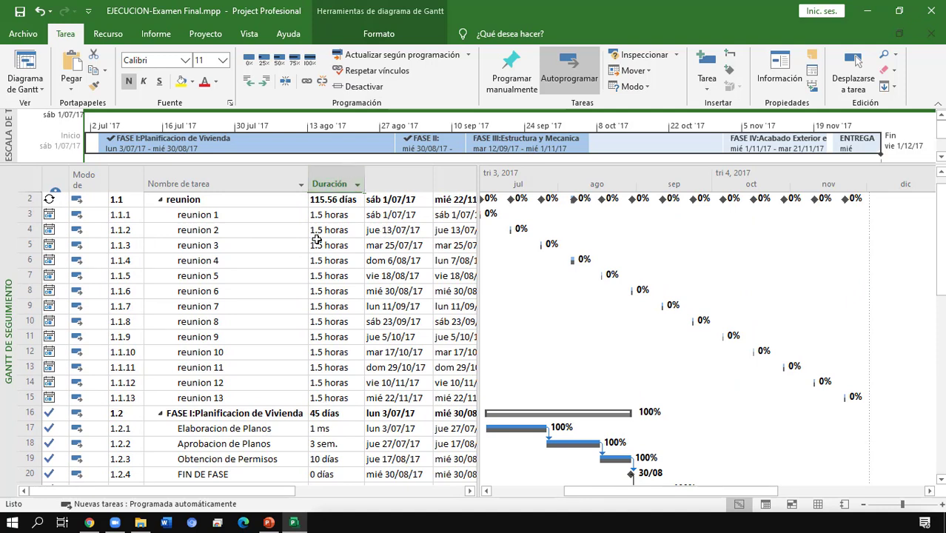
pyautogui.click(203, 443)
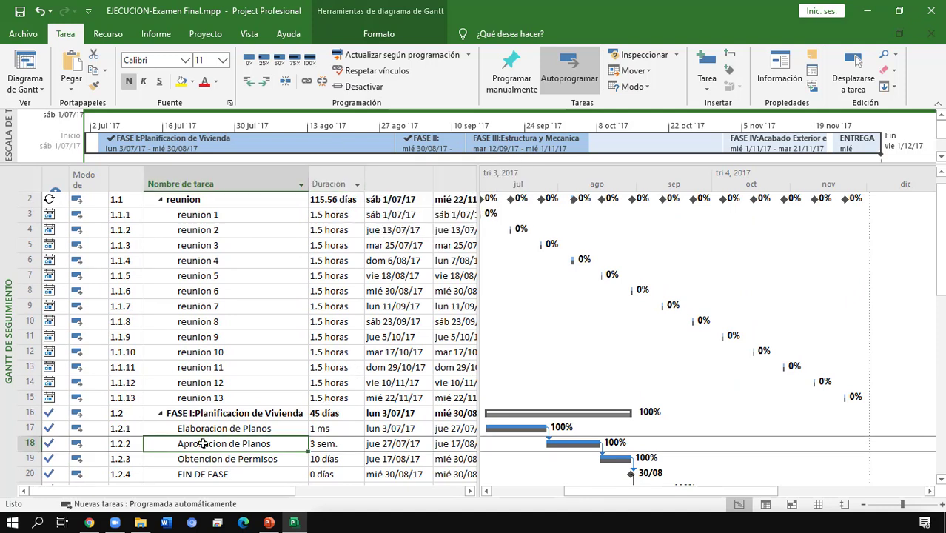
# Switch to the Diagrama de red view and zoom out to show the linked task boxes
pyautogui.click(30, 89)
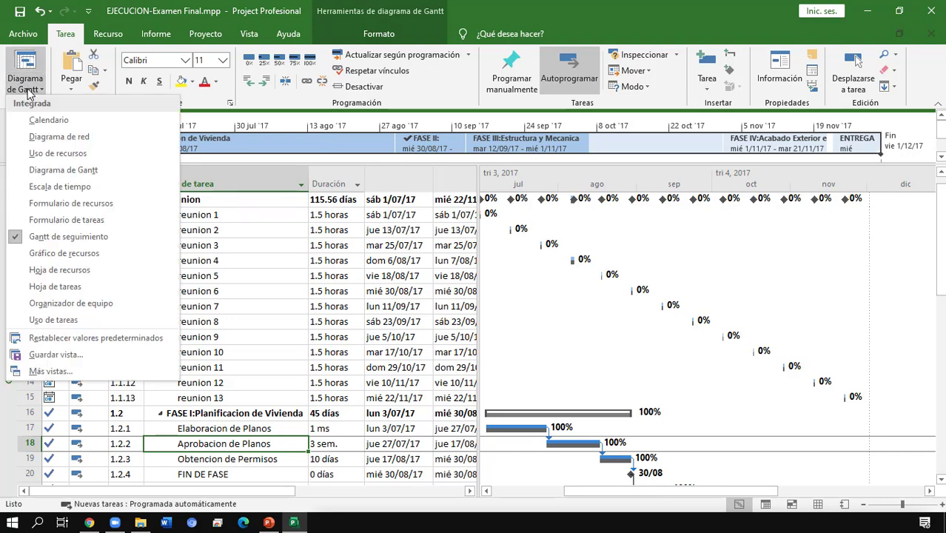
pyautogui.click(112, 139)
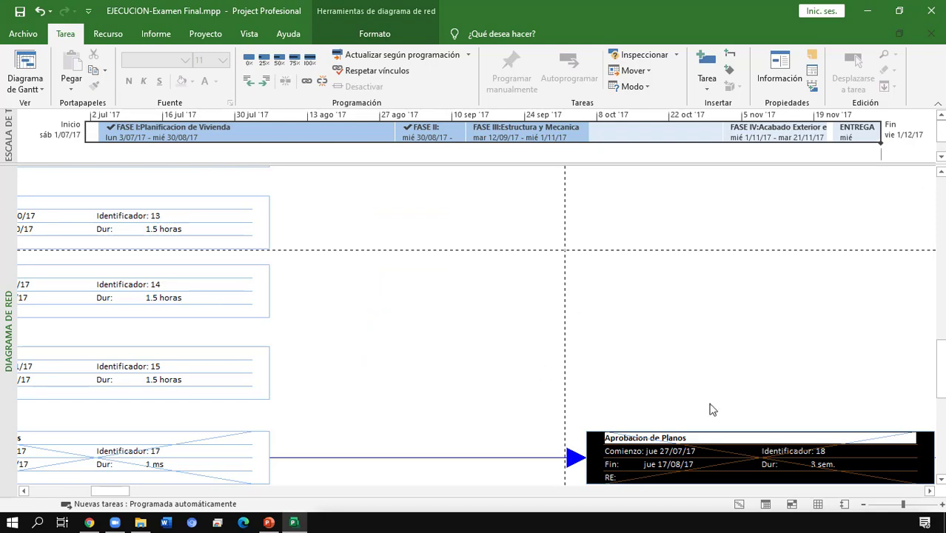
pyautogui.click(862, 504)
pyautogui.click(862, 504)
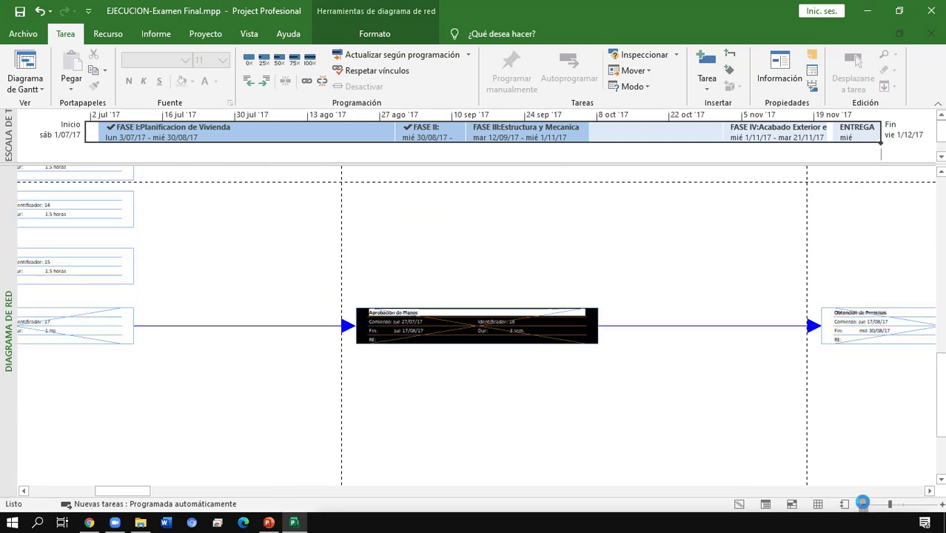
pyautogui.click(862, 504)
pyautogui.click(863, 504)
pyautogui.click(862, 505)
pyautogui.moveTo(862, 504); pyautogui.dragTo(866, 504)
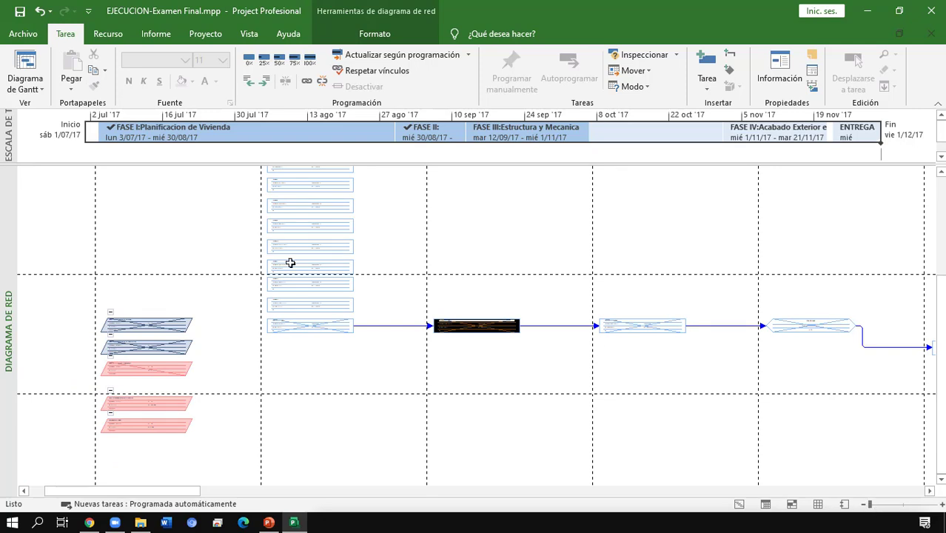
# Go to the project summary box at the start of the network diagram and enlarge it to read its details
pyautogui.press('Up')
pyautogui.press('Up')
pyautogui.press('Up')
pyautogui.press('Up')
pyautogui.press('Up')
pyautogui.press('Up')
pyautogui.press('Up')
pyautogui.press('Up')
pyautogui.press('Up')
pyautogui.press('Up')
pyautogui.press('Up')
pyautogui.press('Up')
pyautogui.press('Up')
pyautogui.press('Up')
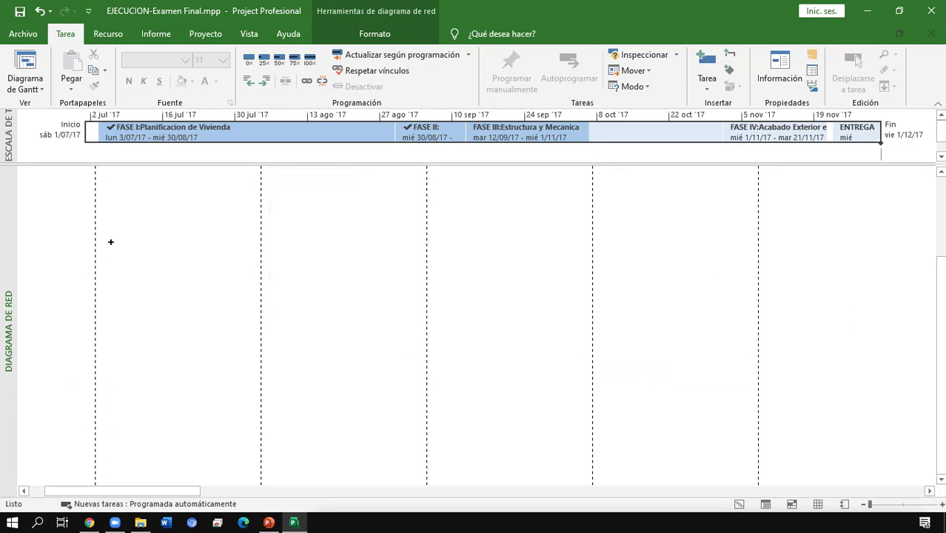
pyautogui.press('Left')
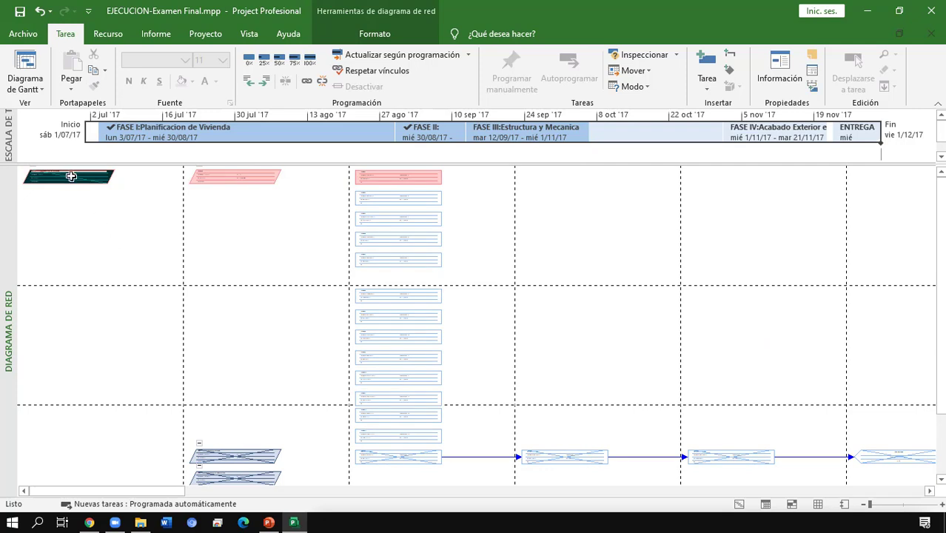
pyautogui.click(943, 504)
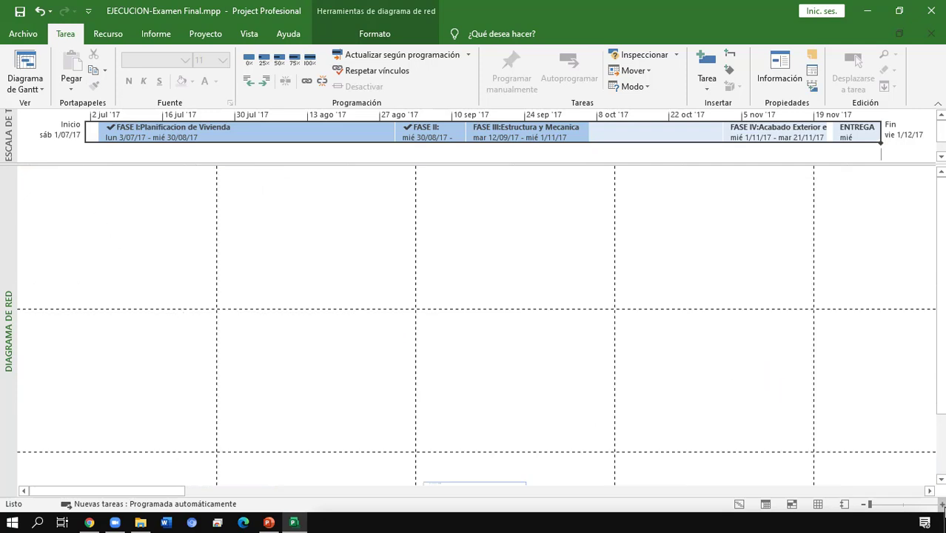
pyautogui.click(943, 504)
pyautogui.click(943, 504)
pyautogui.click(943, 504)
pyautogui.click(943, 504)
pyautogui.click(942, 504)
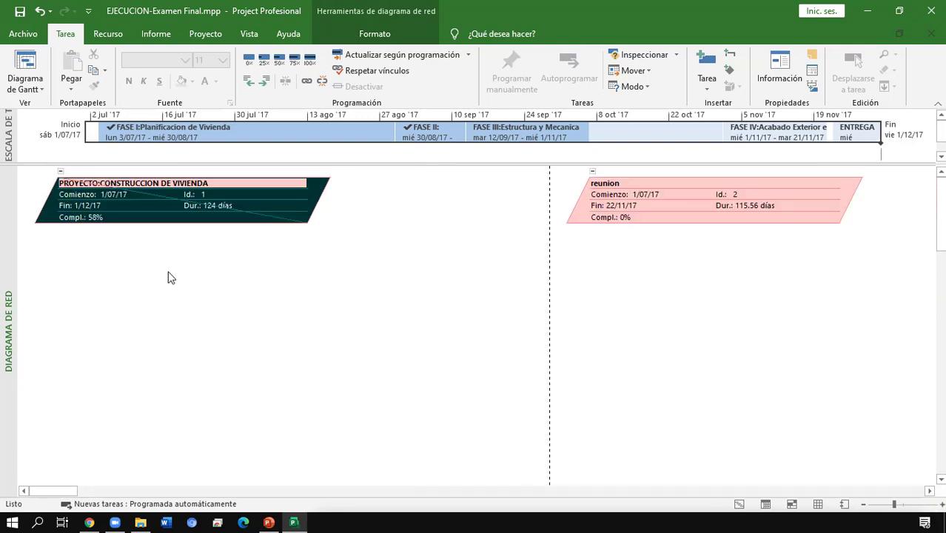
# Collapse the subtasks of the reunion summary box in the network diagram
pyautogui.moveTo(92, 213)
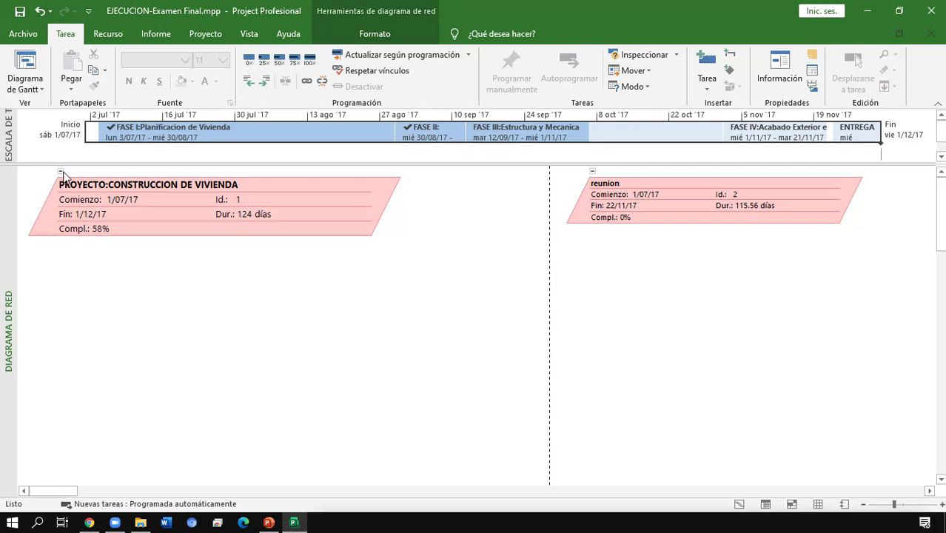
pyautogui.click(592, 172)
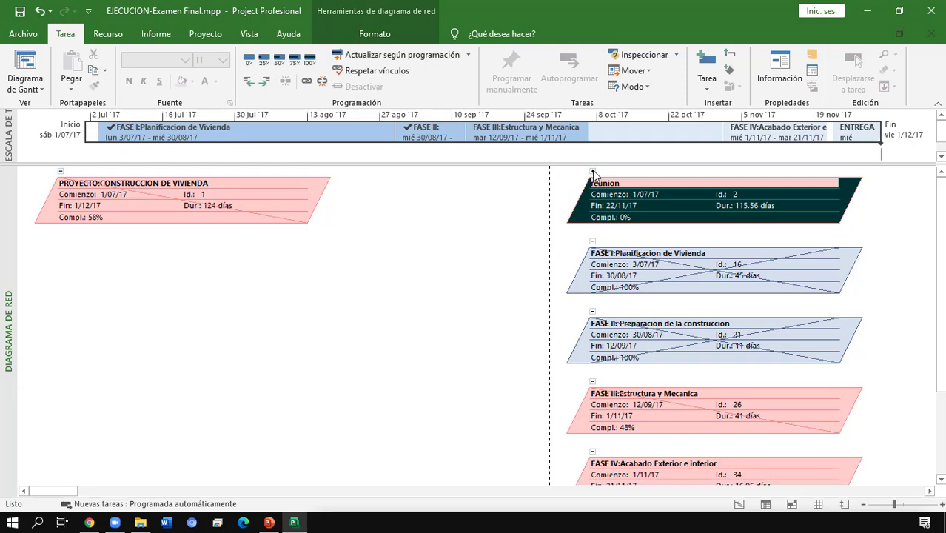
pyautogui.click(592, 172)
pyautogui.click(592, 172)
# Examine the phase summary boxes from FASE I to ENTREGA DE OBRA and the linked FASE I tasks in the network diagram
pyautogui.moveTo(942, 214); pyautogui.dragTo(942, 241)
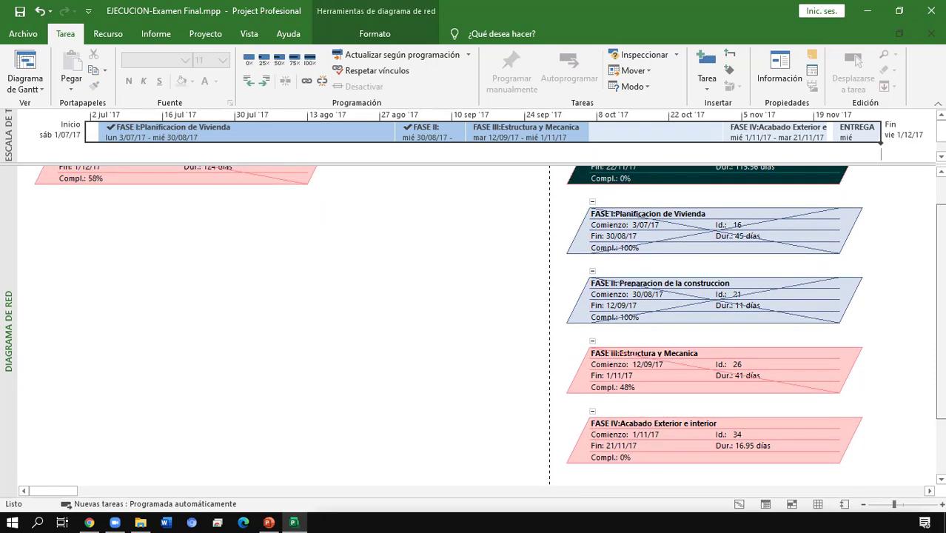
pyautogui.scroll(1, 746, 249)
pyautogui.scroll(-3, 715, 409)
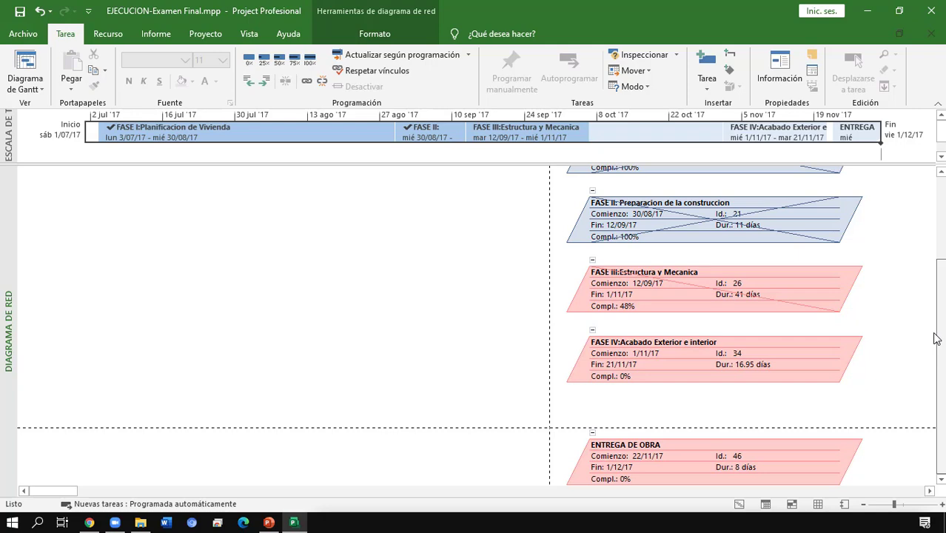
pyautogui.moveTo(942, 414); pyautogui.dragTo(941, 347)
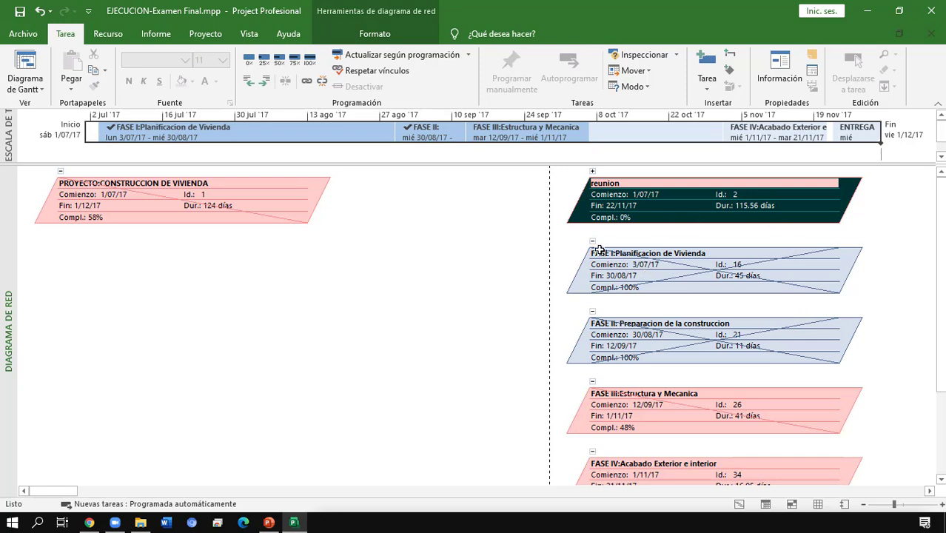
pyautogui.moveTo(594, 247)
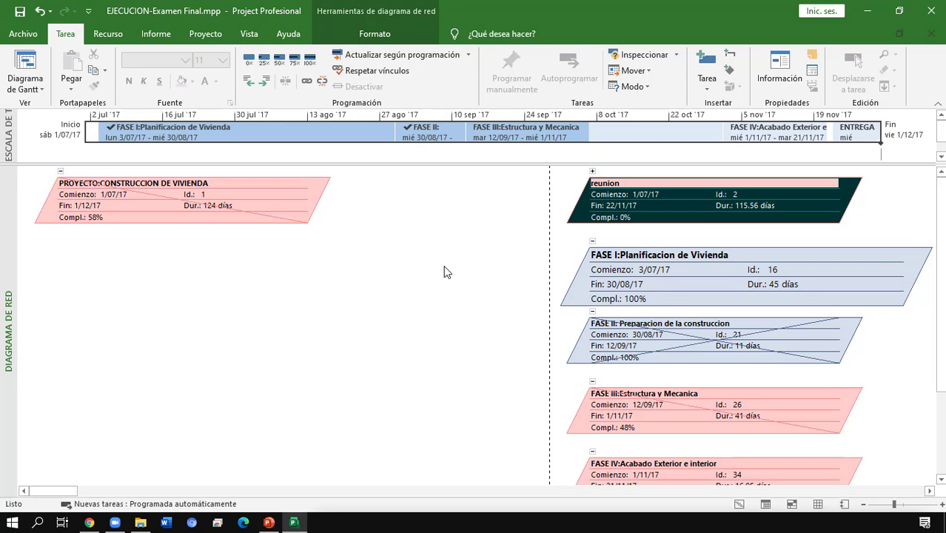
pyautogui.click(773, 352)
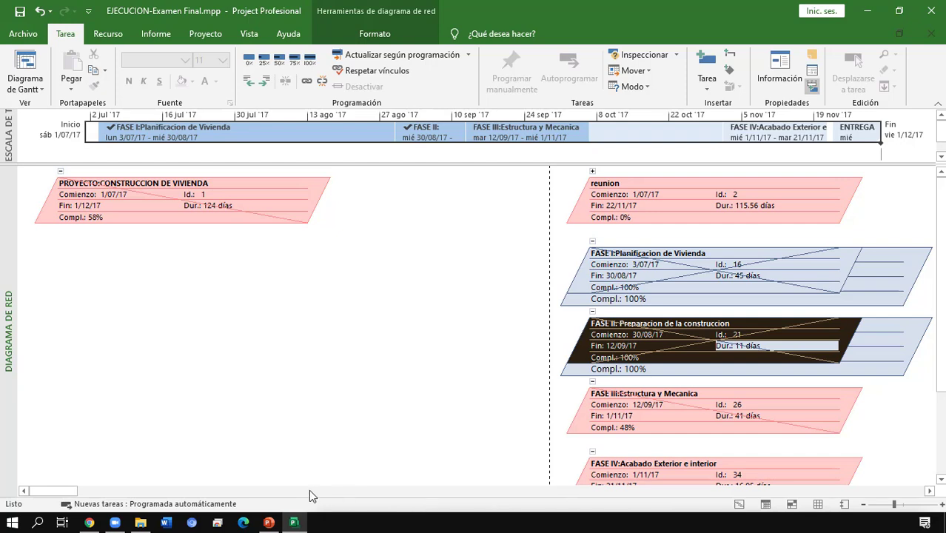
pyautogui.moveTo(57, 491); pyautogui.dragTo(109, 502)
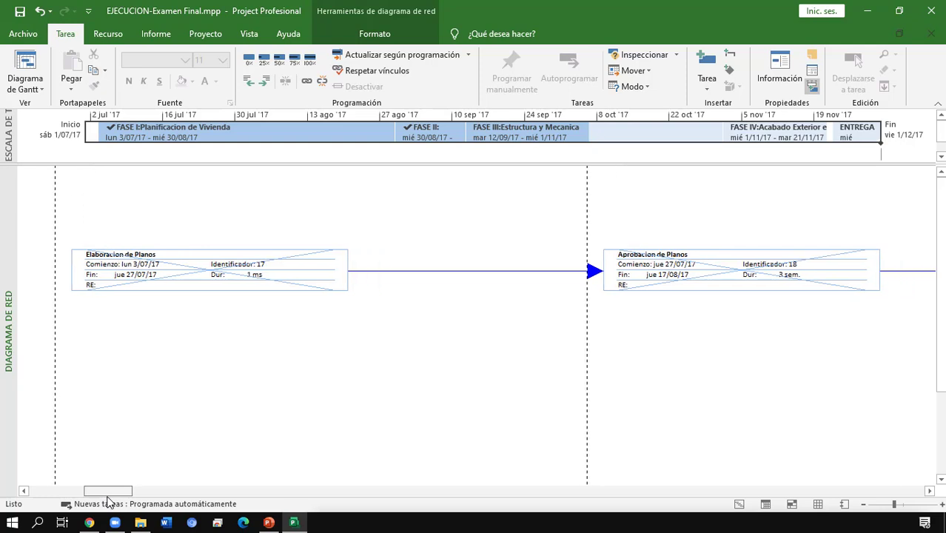
pyautogui.moveTo(108, 503); pyautogui.dragTo(1, 453)
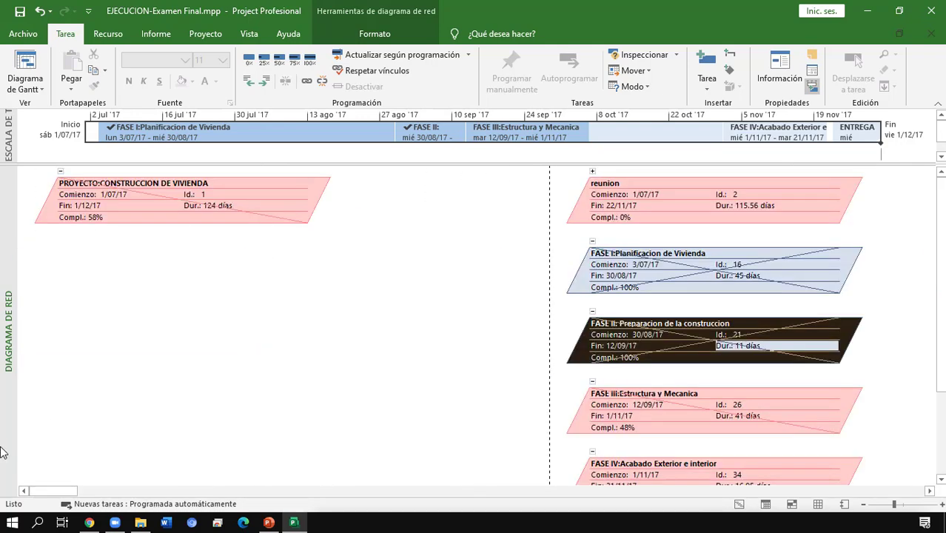
# Compare the dates, durations and completion marks of the FASE I, FASE II and FASE III summary boxes
pyautogui.scroll(-2, 943, 273)
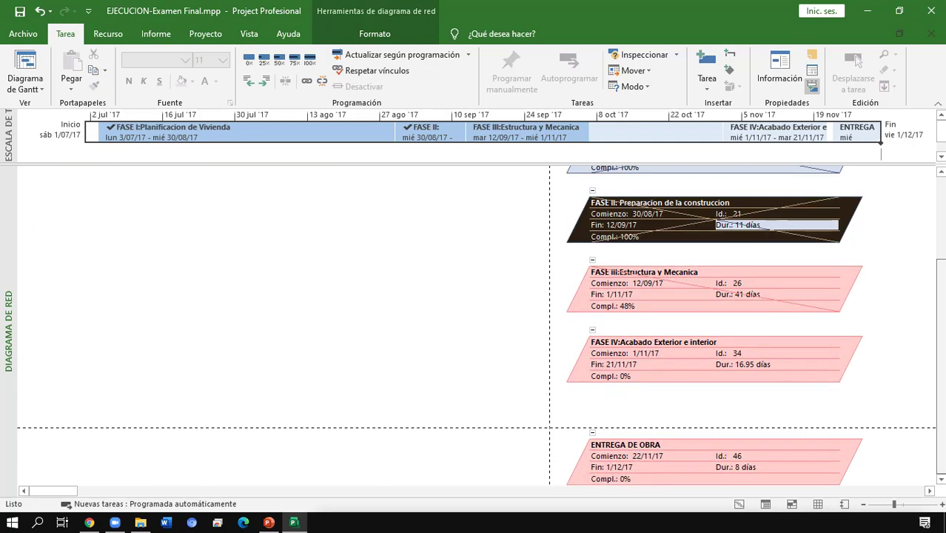
pyautogui.scroll(2, 939, 412)
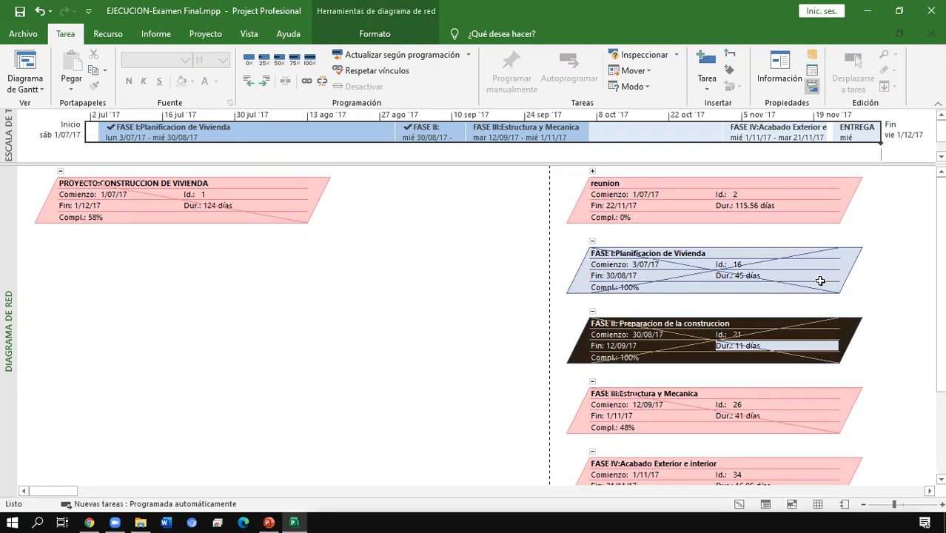
pyautogui.click(698, 406)
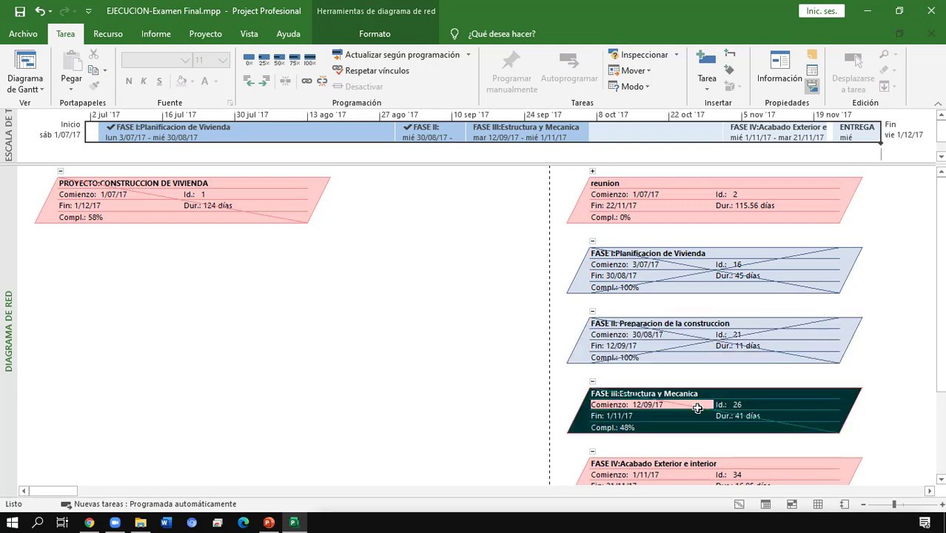
pyautogui.click(678, 335)
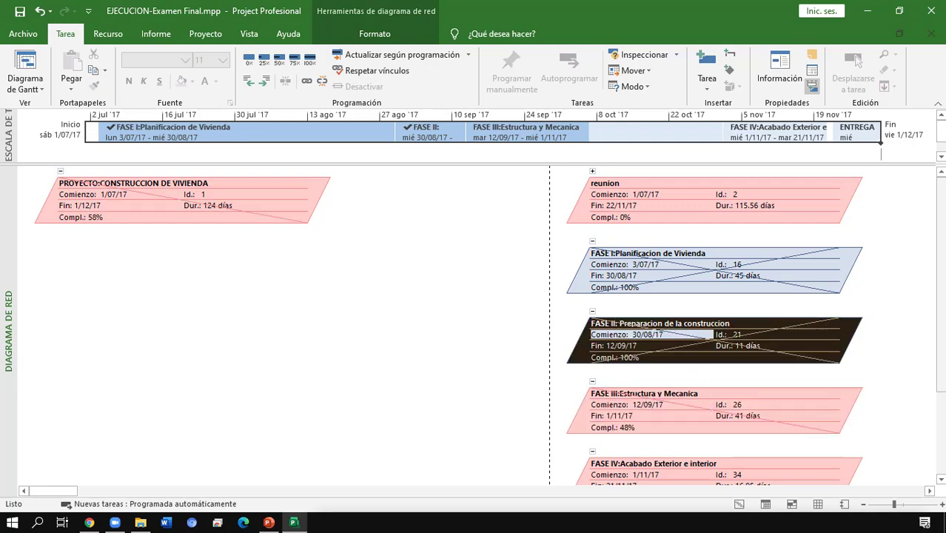
pyautogui.scroll(-3, 943, 338)
pyautogui.moveTo(943, 337); pyautogui.dragTo(944, 356)
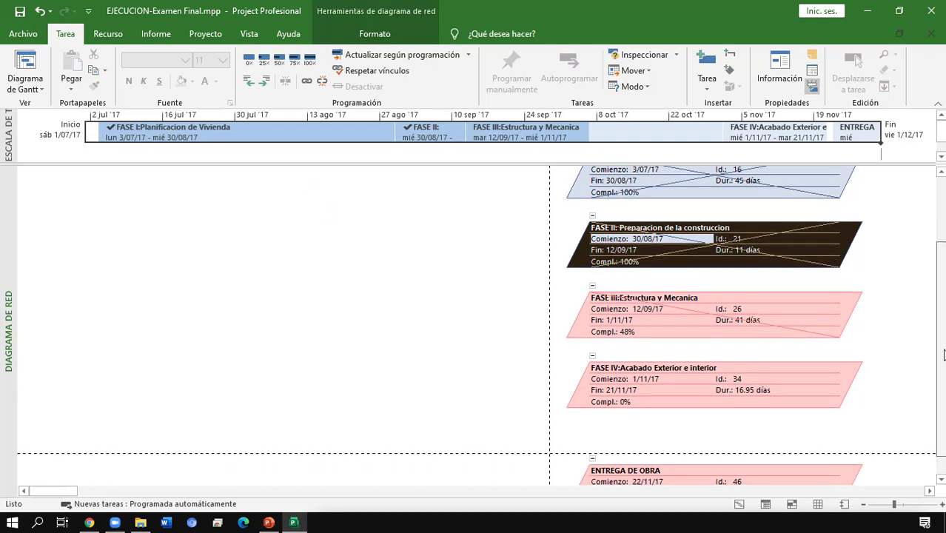
pyautogui.click(780, 193)
pyautogui.scroll(4, 780, 192)
pyautogui.click(772, 343)
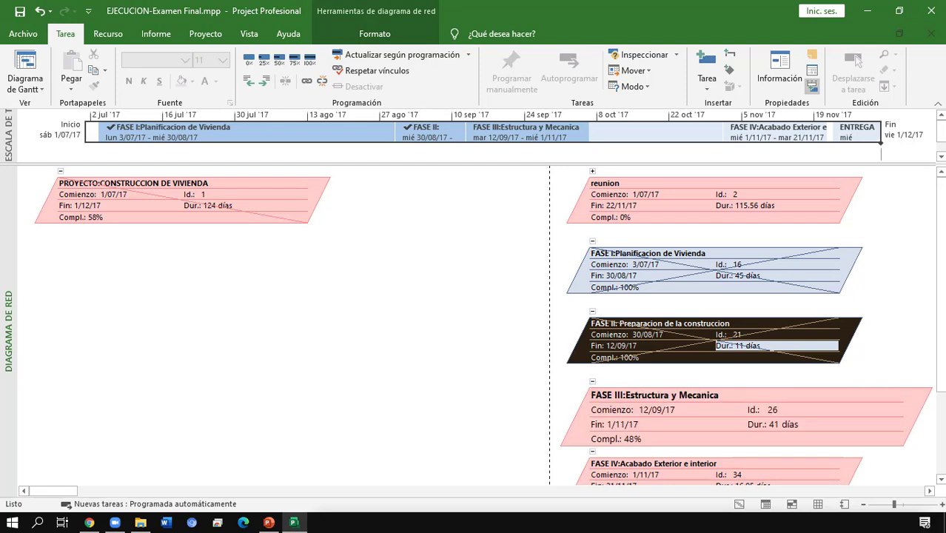
pyautogui.click(690, 291)
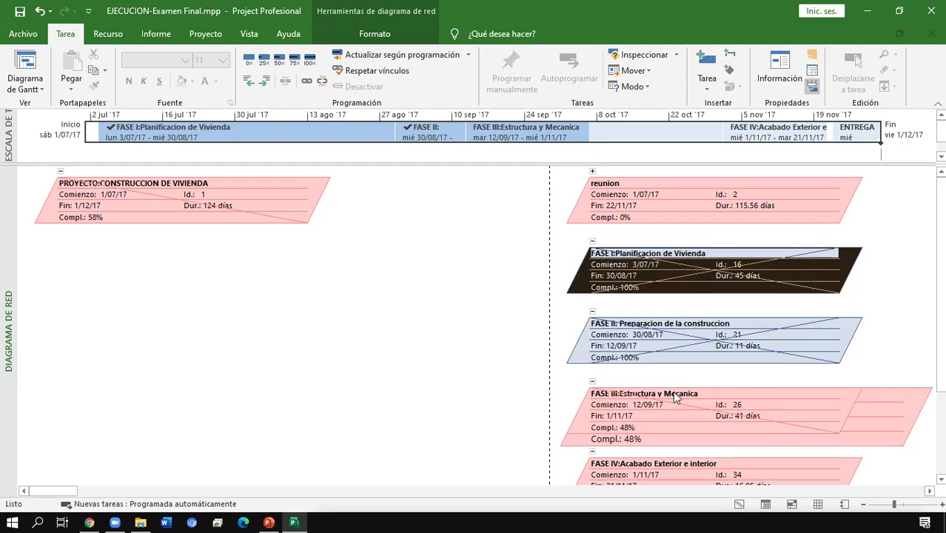
# Collapse the subtasks of FASE I, FASE II, FASE IV and ENTREGA DE OBRA in the network diagram, leaving FASE III expanded
pyautogui.click(929, 491)
pyautogui.click(930, 493)
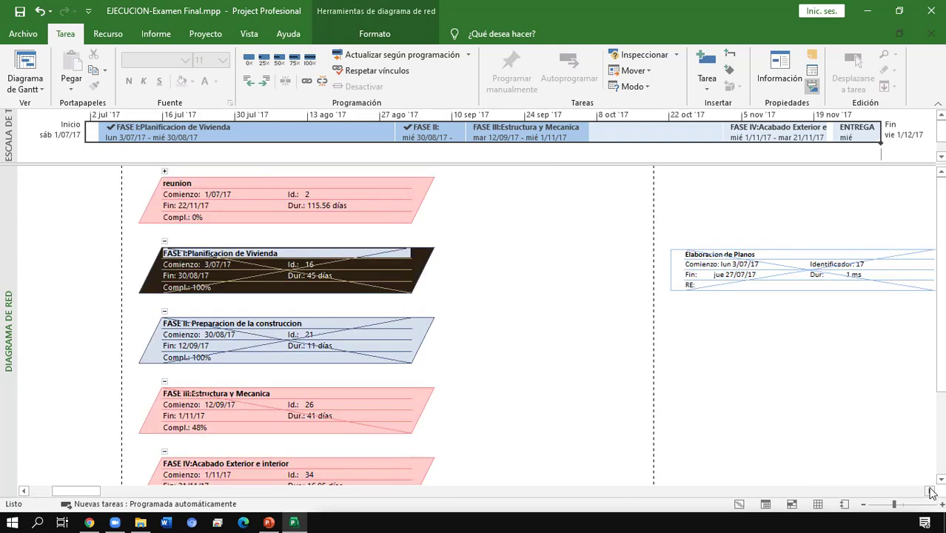
pyautogui.moveTo(941, 318); pyautogui.dragTo(941, 324)
pyautogui.moveTo(944, 363)
pyautogui.mouseDown()
pyautogui.moveTo(944, 385)
pyautogui.moveTo(943, 353)
pyautogui.mouseUp()
pyautogui.click(165, 242)
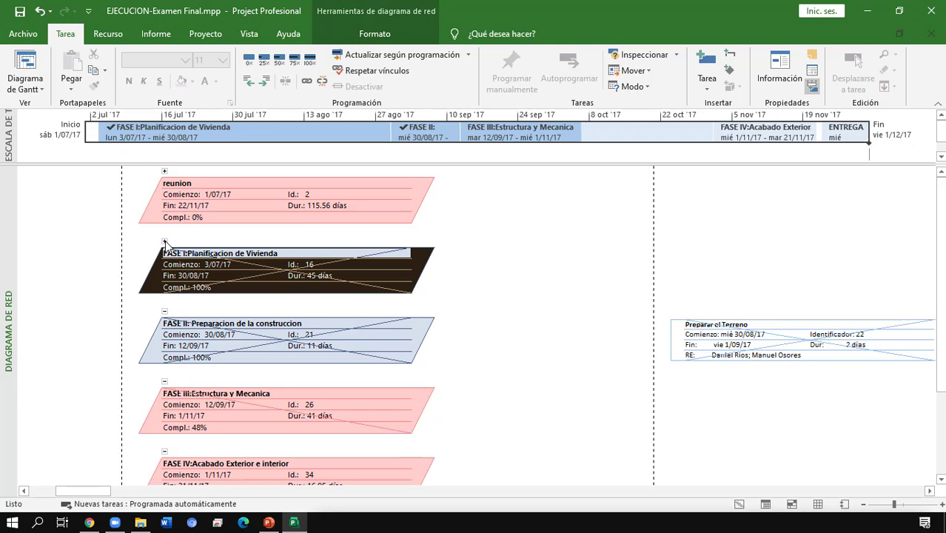
pyautogui.click(165, 313)
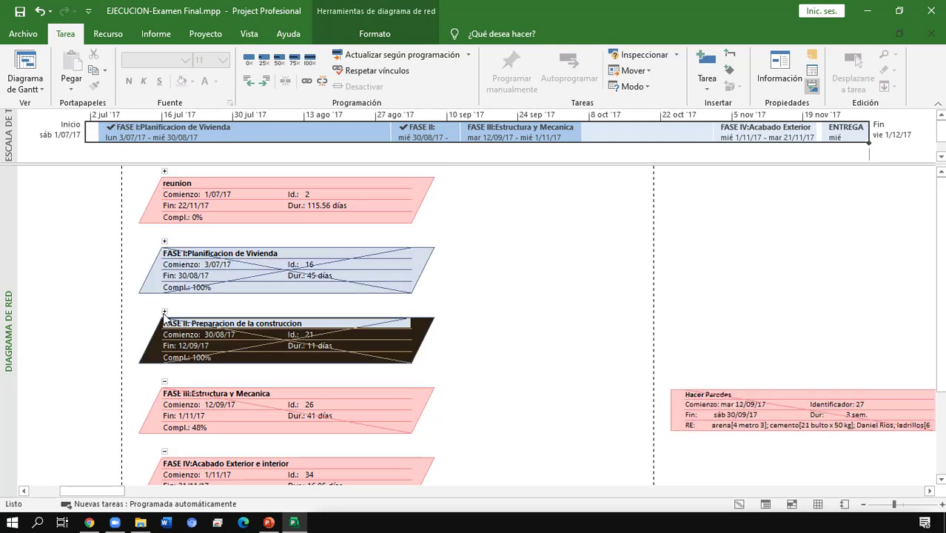
pyautogui.click(165, 453)
pyautogui.click(165, 448)
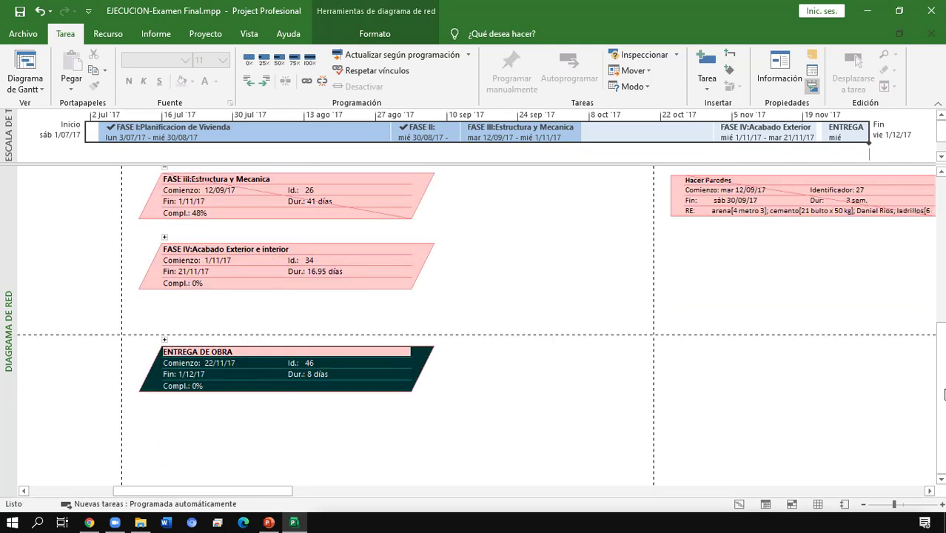
# Examine the FASE III summary box and follow its linked task boxes from Hacer Paredes to Llenado de Techo
pyautogui.moveTo(940, 385); pyautogui.dragTo(943, 274)
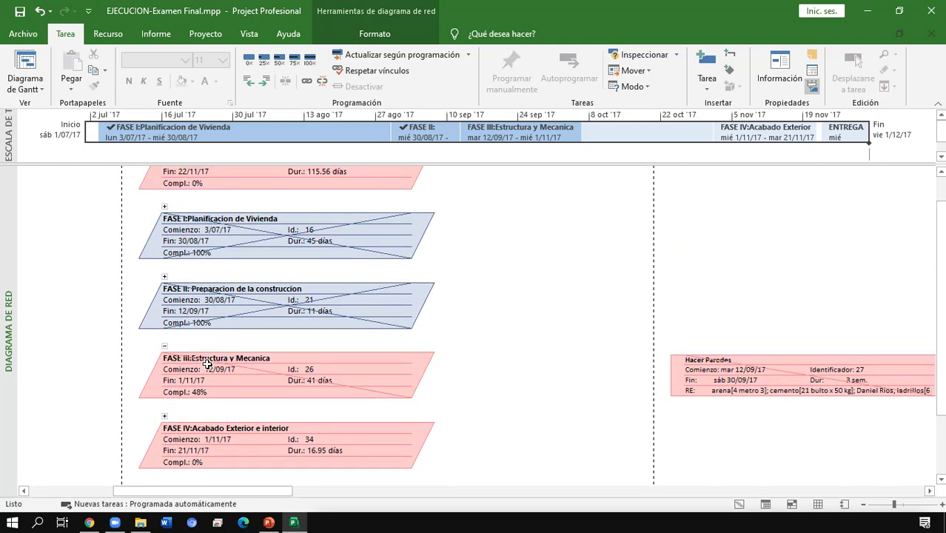
pyautogui.moveTo(192, 360)
pyautogui.moveTo(202, 378)
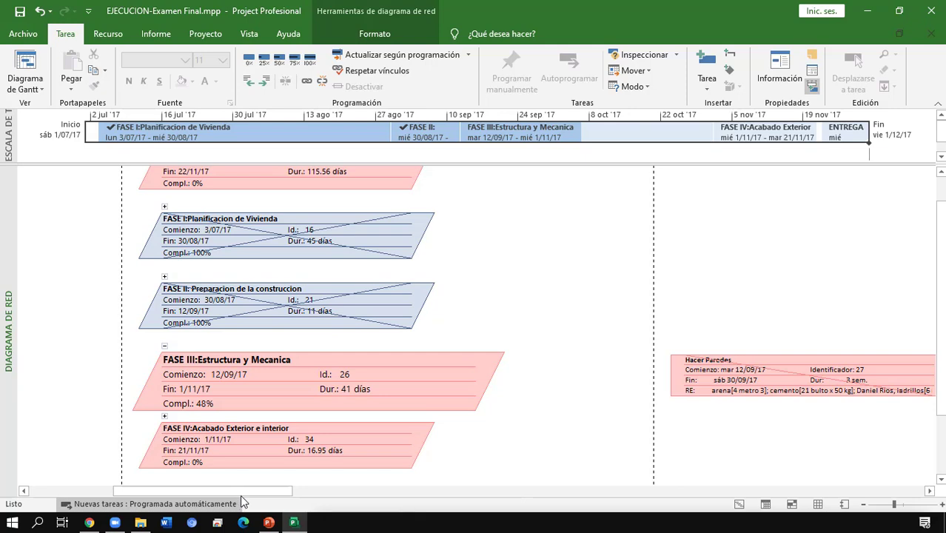
pyautogui.moveTo(242, 491); pyautogui.dragTo(273, 491)
pyautogui.moveTo(352, 505); pyautogui.dragTo(496, 487)
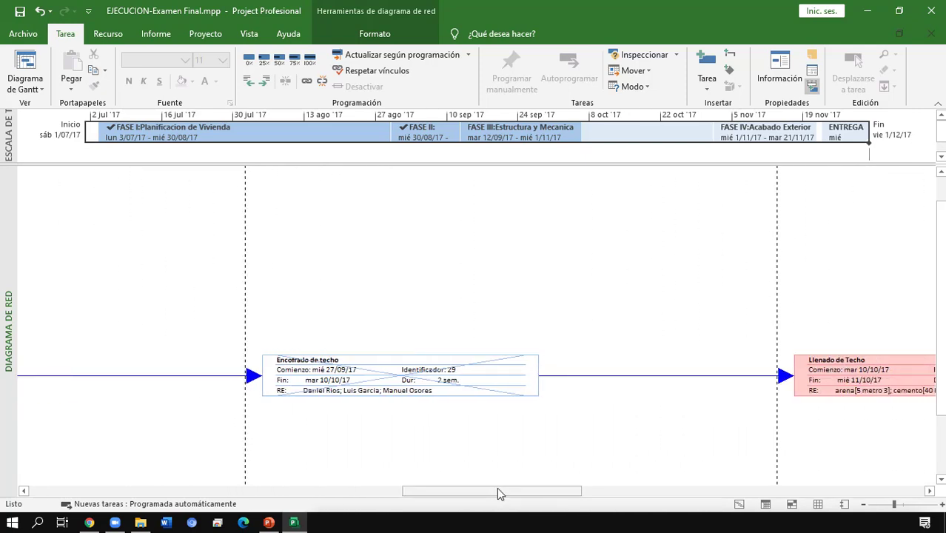
# Switch to the Gantt de seguimiento view and mark the Hacer Paredes and Hacer piso tasks as 100% complete
pyautogui.click(732, 507)
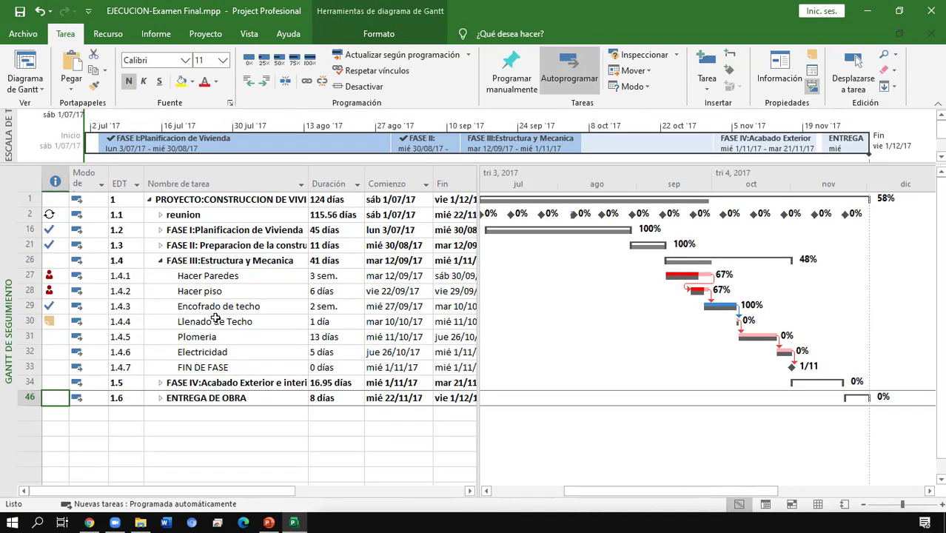
pyautogui.click(191, 308)
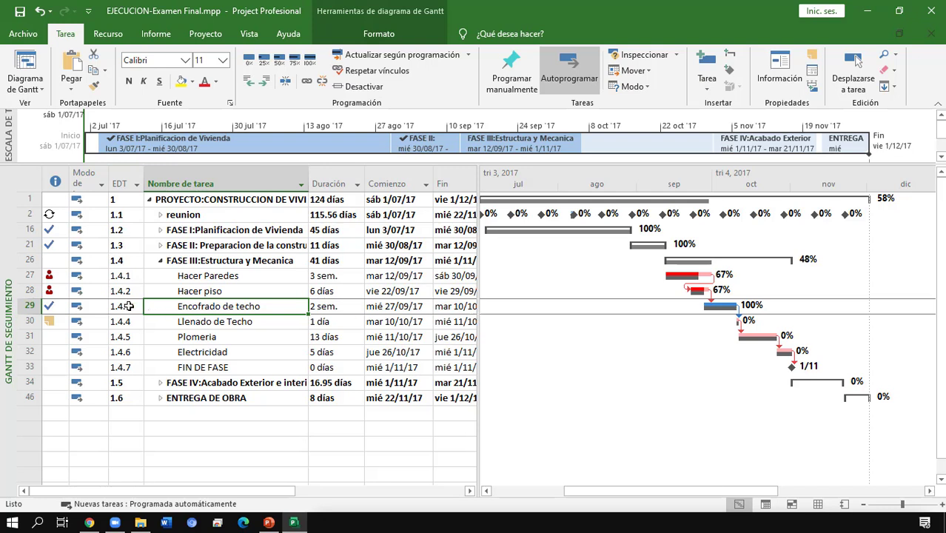
pyautogui.click(187, 291)
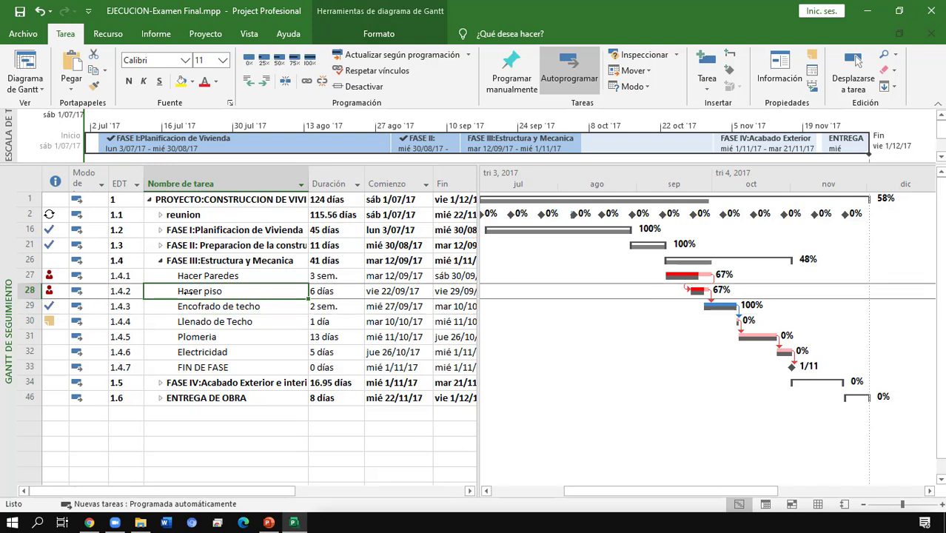
pyautogui.click(218, 276)
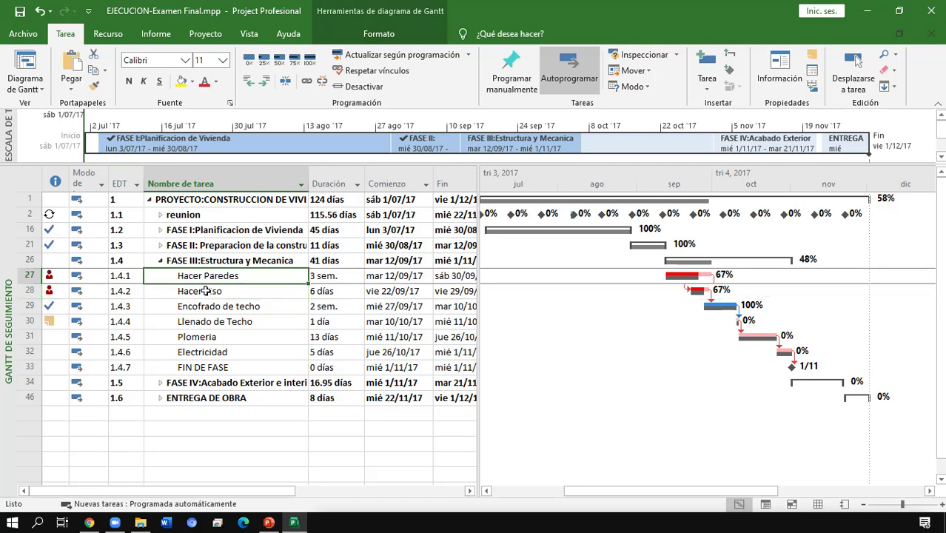
pyautogui.keyDown('shift'); pyautogui.click(205, 291); pyautogui.keyUp('shift')
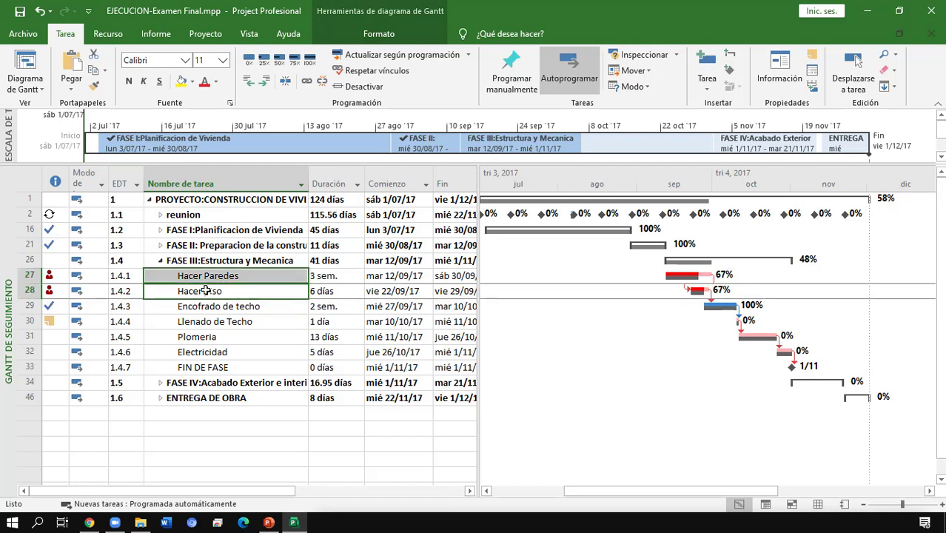
pyautogui.click(310, 59)
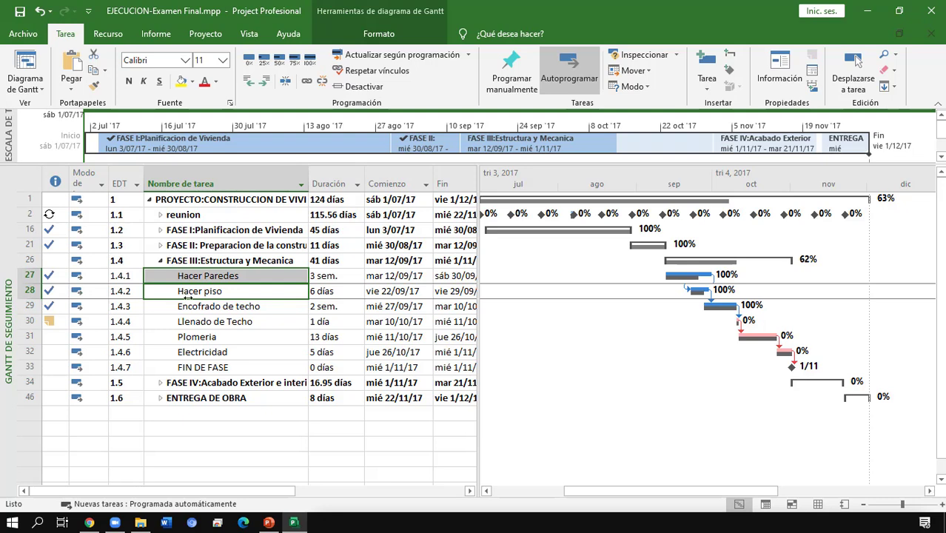
# Return to the Diagrama de red view and follow the FASE III task chain from Hacer Paredes to Plomeria
pyautogui.click(25, 83)
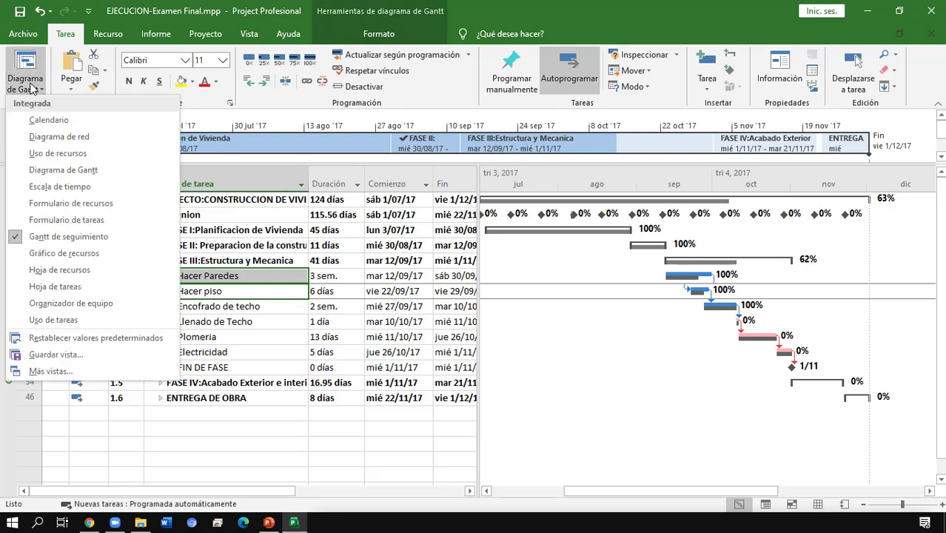
pyautogui.click(70, 140)
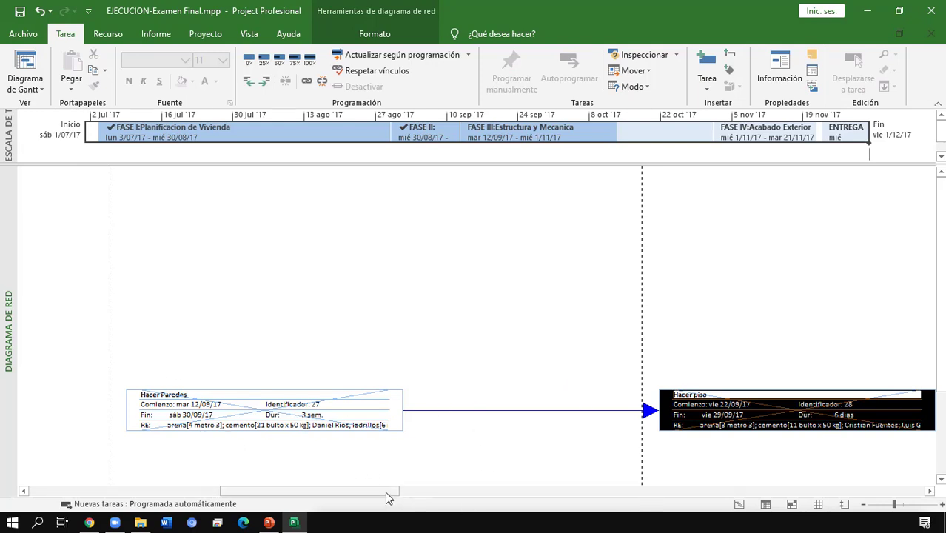
pyautogui.moveTo(385, 491); pyautogui.dragTo(675, 501)
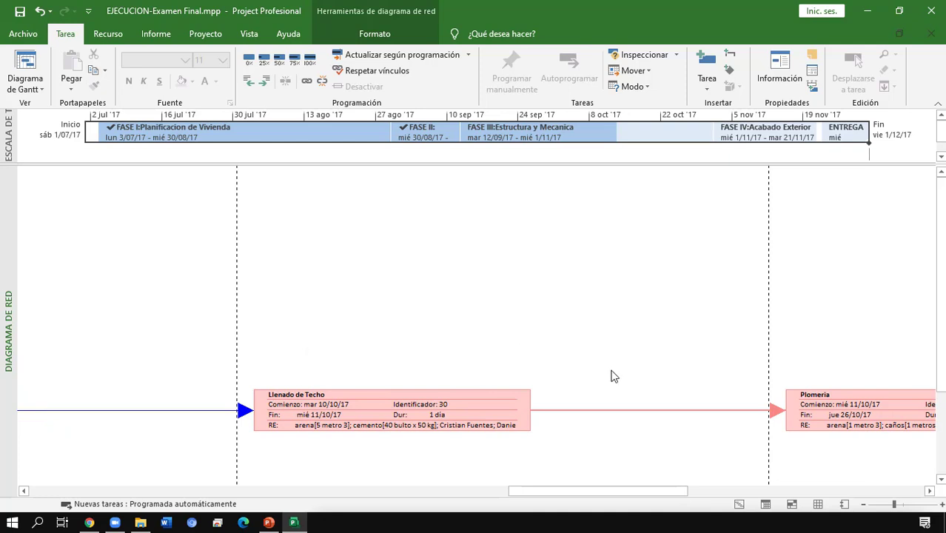
# Select the Llenado de Techo task in the Gantt de seguimiento view and find its box in the Diagrama de red view
pyautogui.click(739, 505)
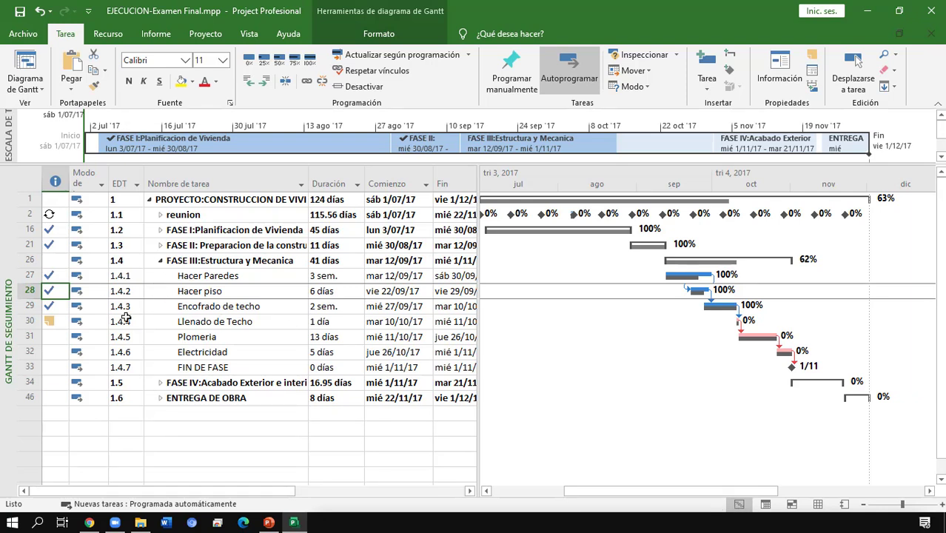
pyautogui.click(210, 319)
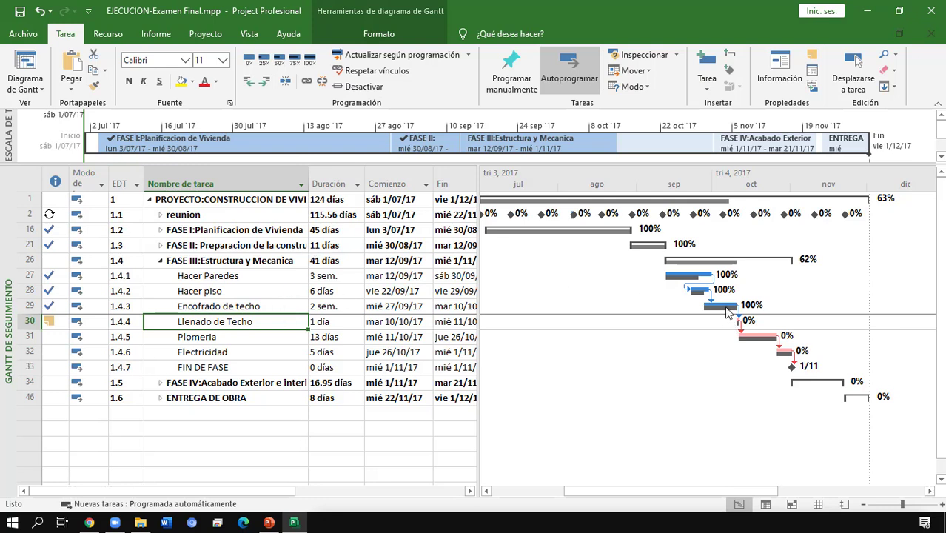
pyautogui.click(24, 83)
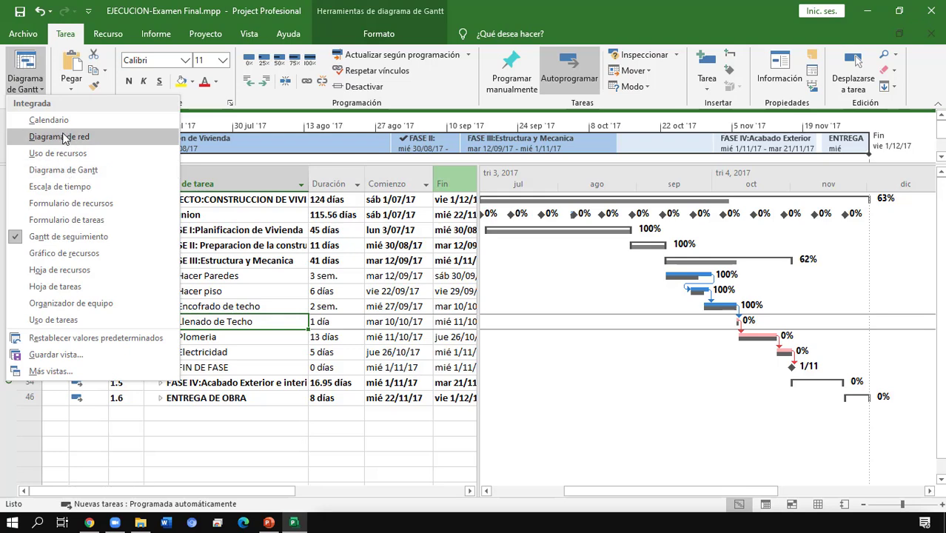
pyautogui.click(65, 139)
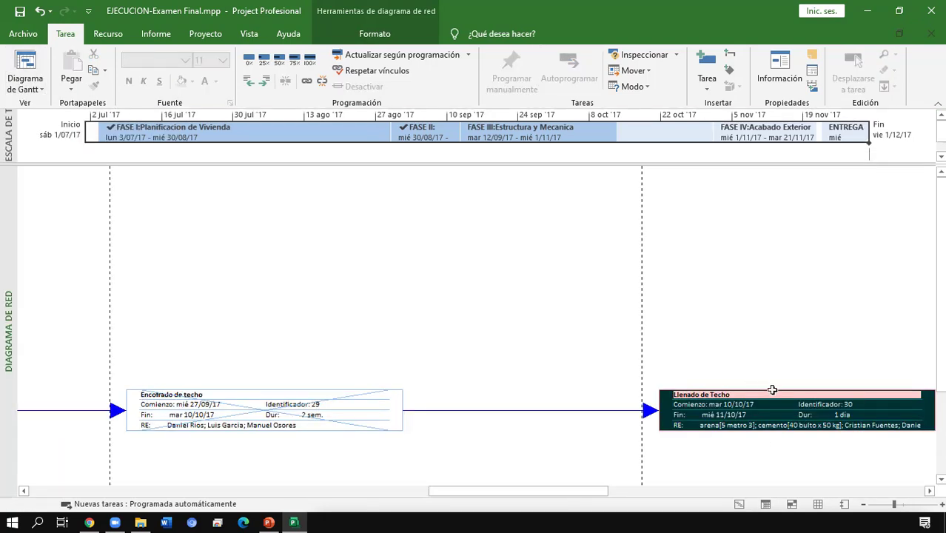
pyautogui.moveTo(772, 390)
# Compare the Llenado de Techo task once more between the Gantt de seguimiento and Diagrama de red views, ending in Gantt de seguimiento
pyautogui.click(738, 504)
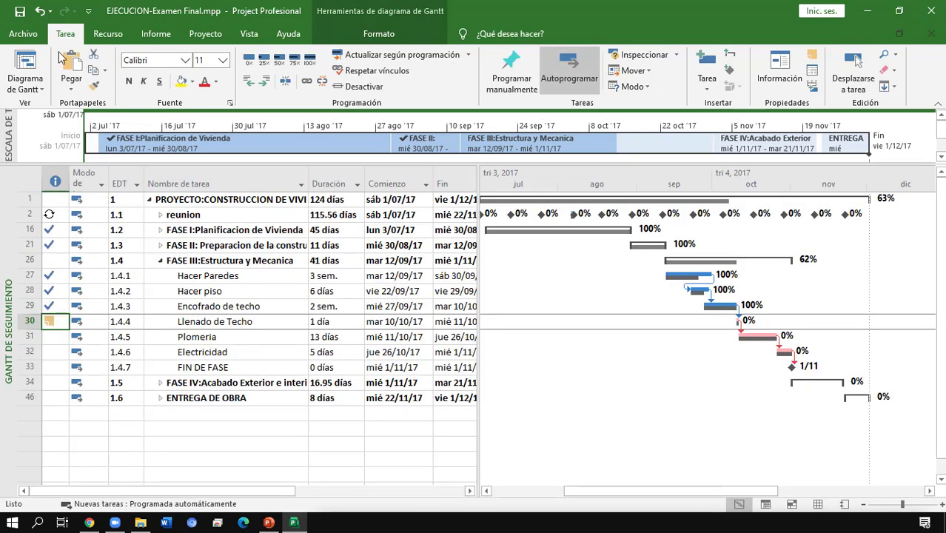
pyautogui.click(24, 84)
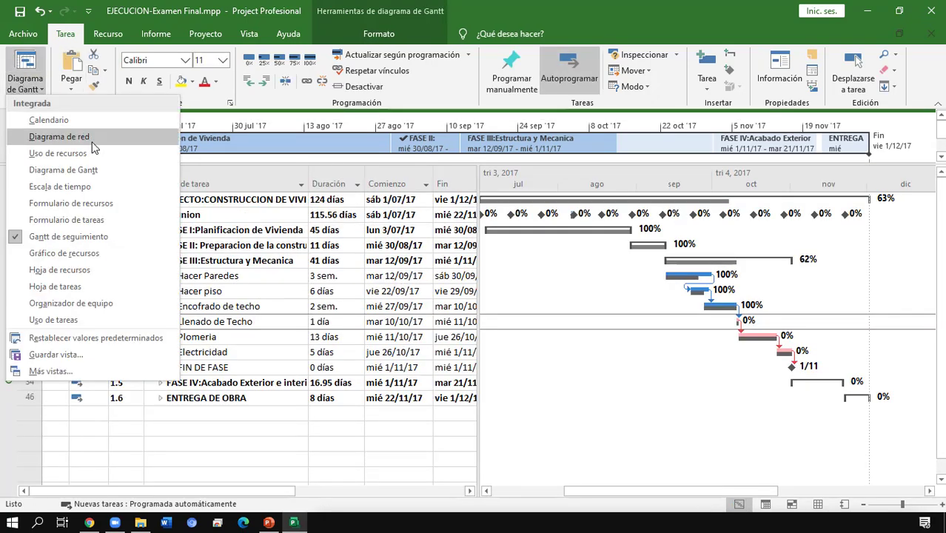
pyautogui.click(59, 136)
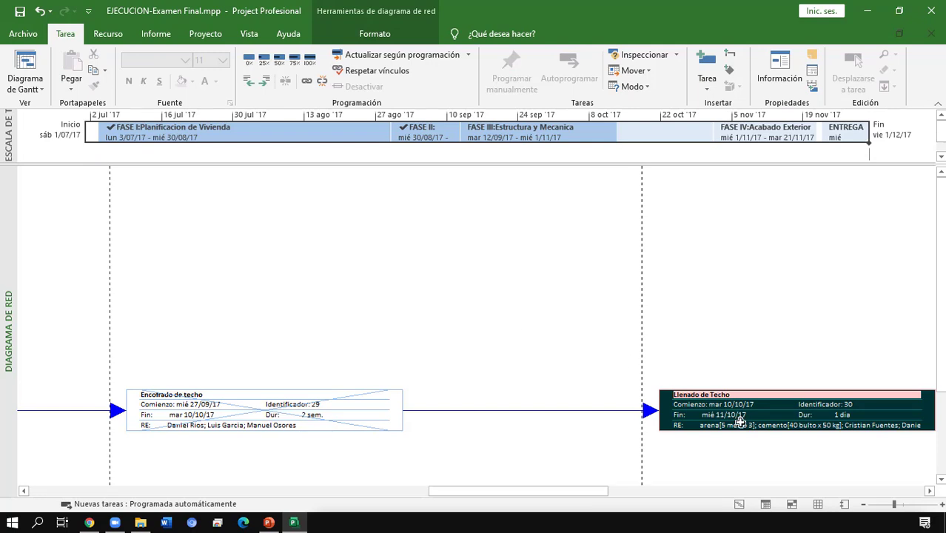
pyautogui.click(738, 504)
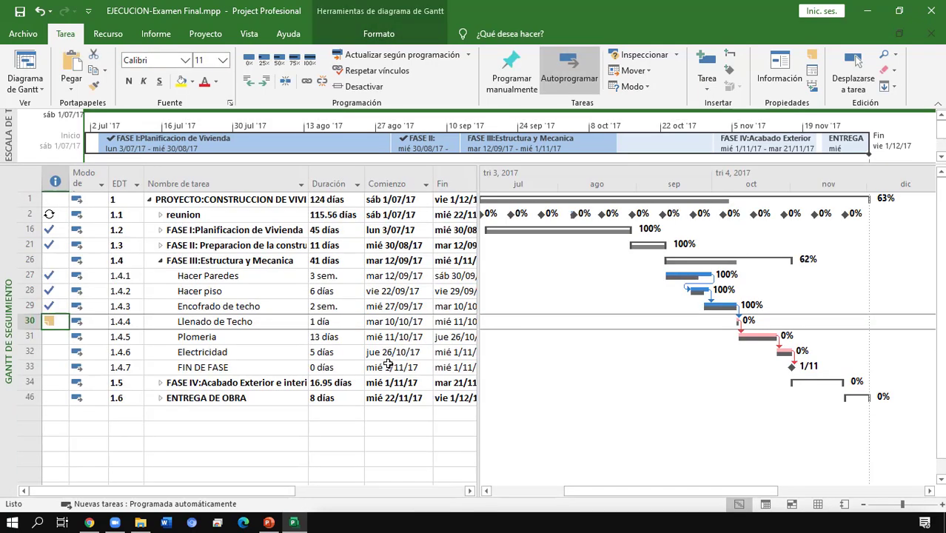
# Show the Uso de recursos view and widen its timescale pane up to the end of the resource table
pyautogui.click(24, 89)
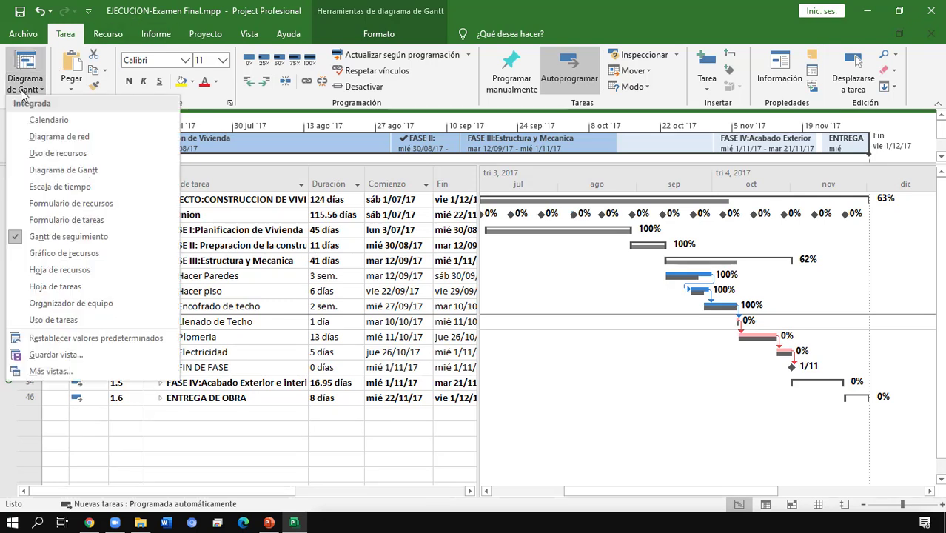
pyautogui.click(67, 154)
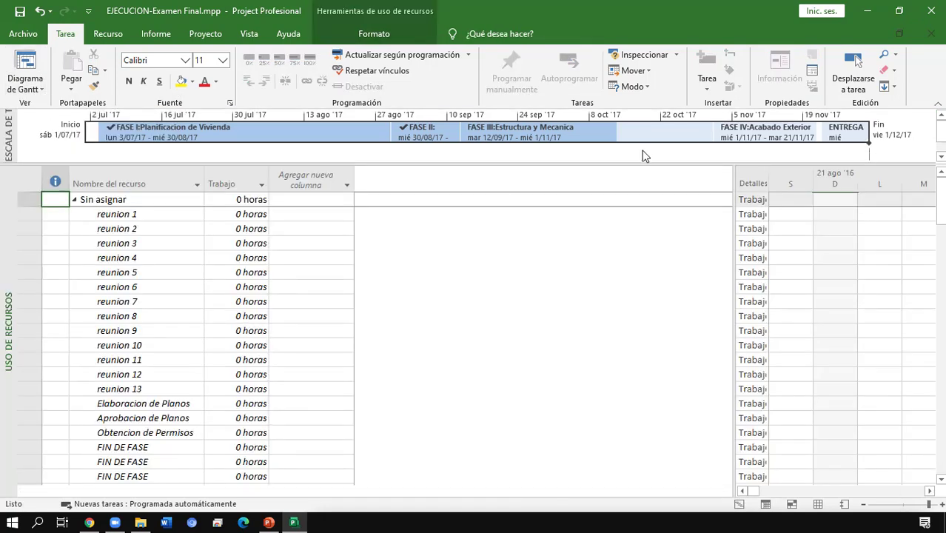
pyautogui.moveTo(735, 183); pyautogui.dragTo(409, 173)
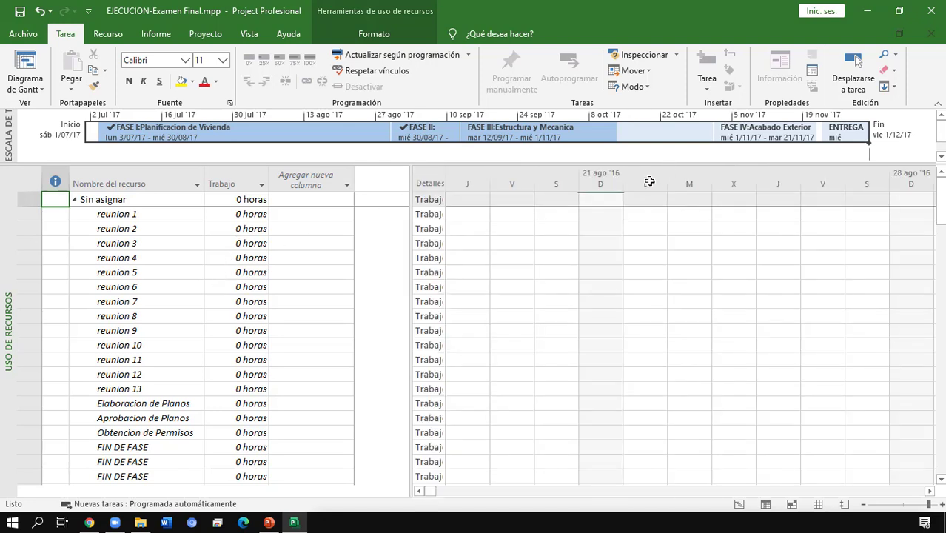
# Show the Uso de tareas view and examine the resources and work assigned to Hacer Paredes and Hacer piso
pyautogui.click(767, 504)
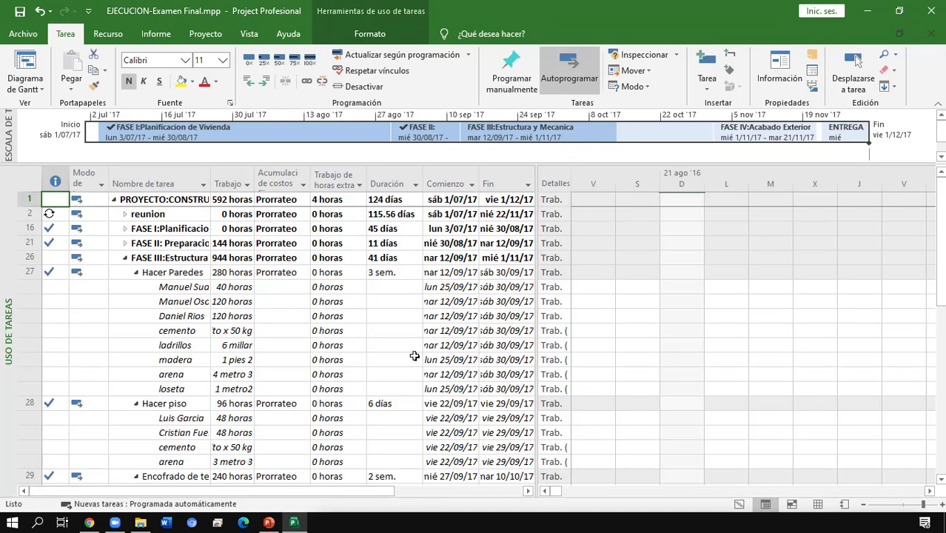
pyautogui.click(172, 358)
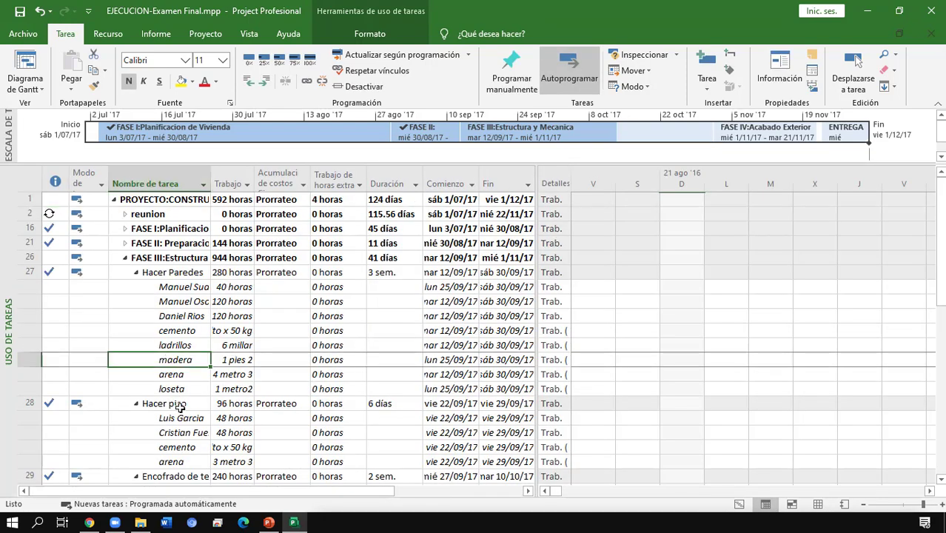
pyautogui.click(190, 420)
pyautogui.click(230, 419)
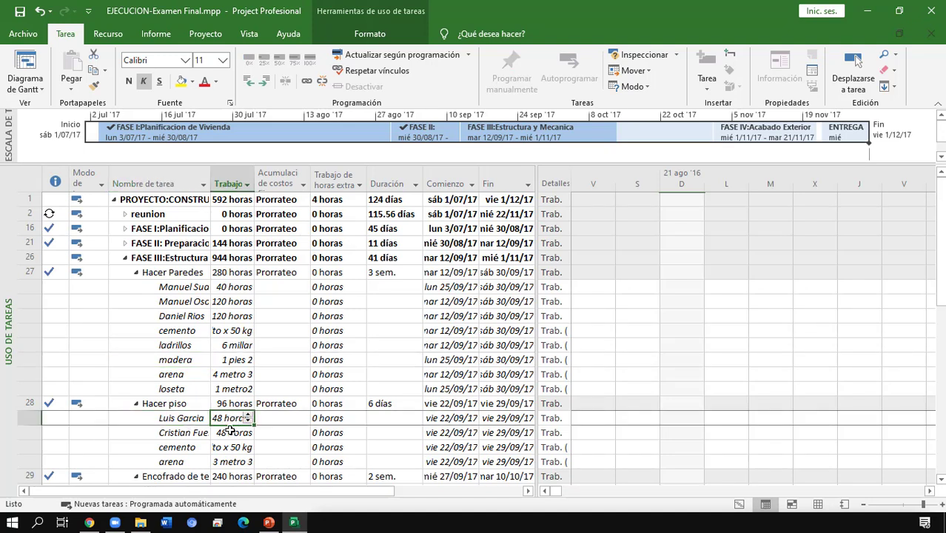
pyautogui.click(244, 447)
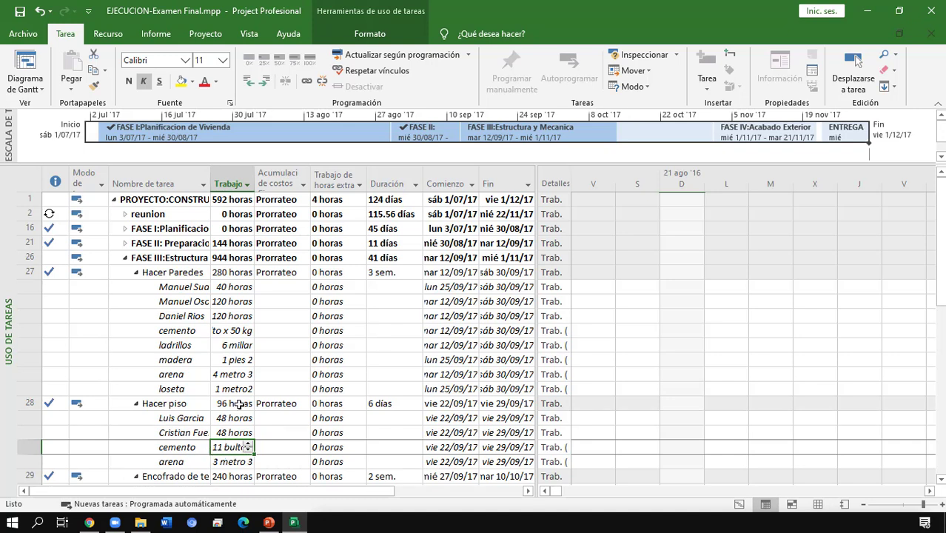
# Show the Gráfico de recursos view and go back from cemento to the graph of the first resource
pyautogui.click(31, 87)
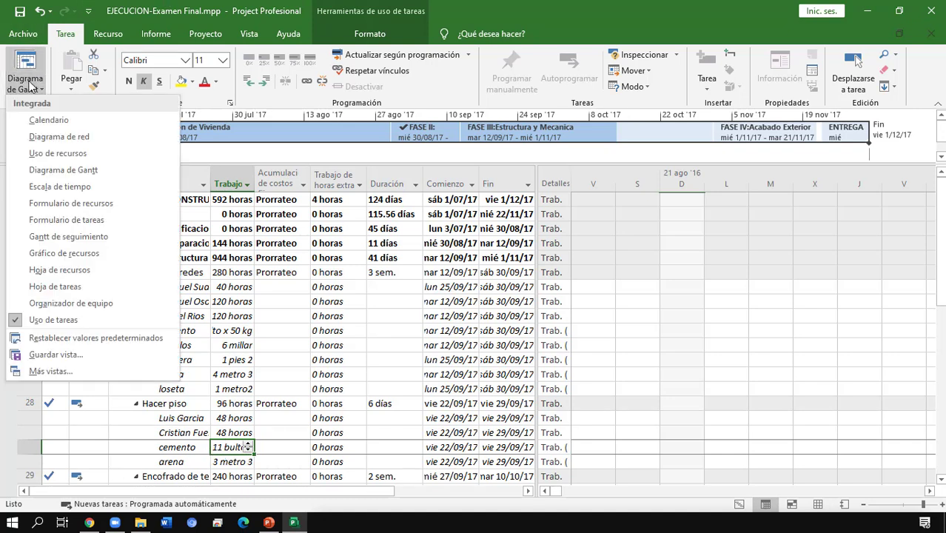
pyautogui.click(138, 253)
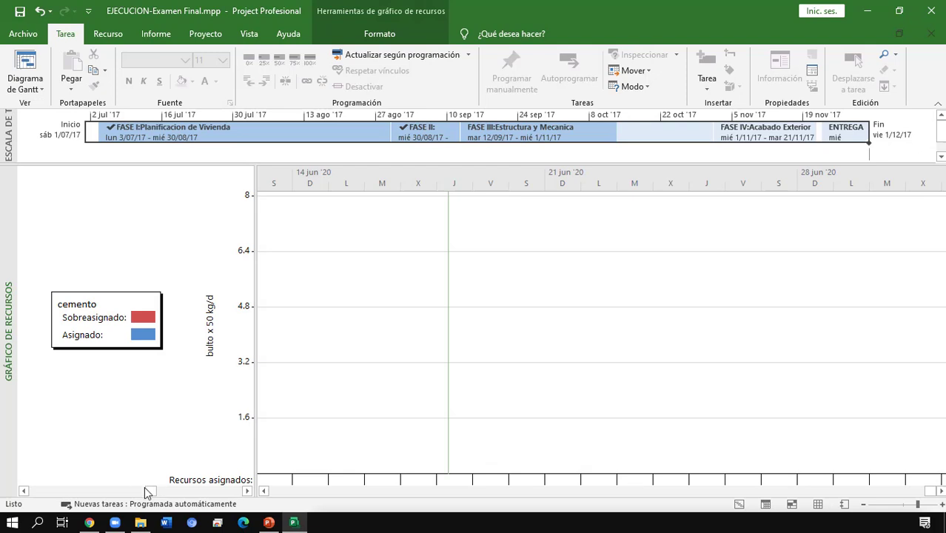
pyautogui.moveTo(151, 494); pyautogui.dragTo(31, 494)
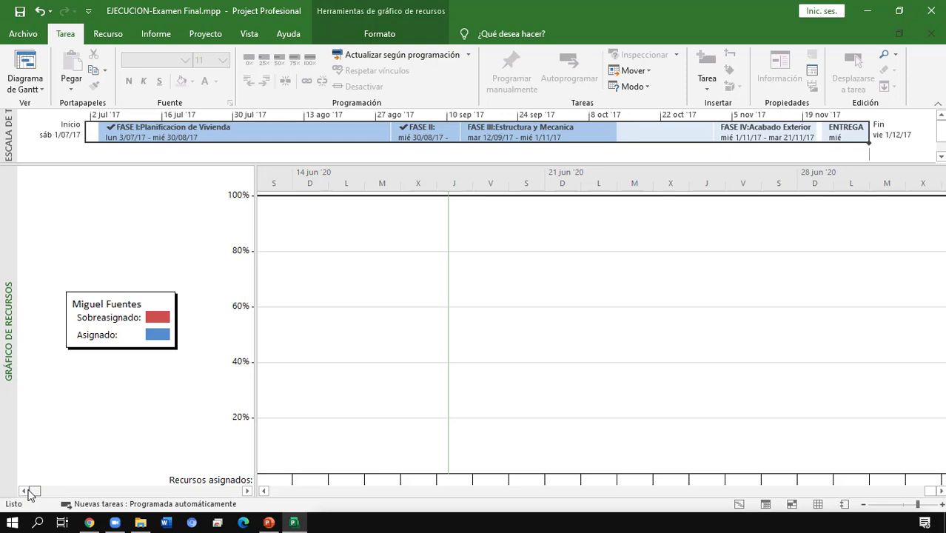
# Zoom the resource graph's timescale to Proyecto completo and bring the November 2017 allocation into view
pyautogui.rightClick(547, 183)
pyautogui.click(574, 205)
pyautogui.click(386, 282)
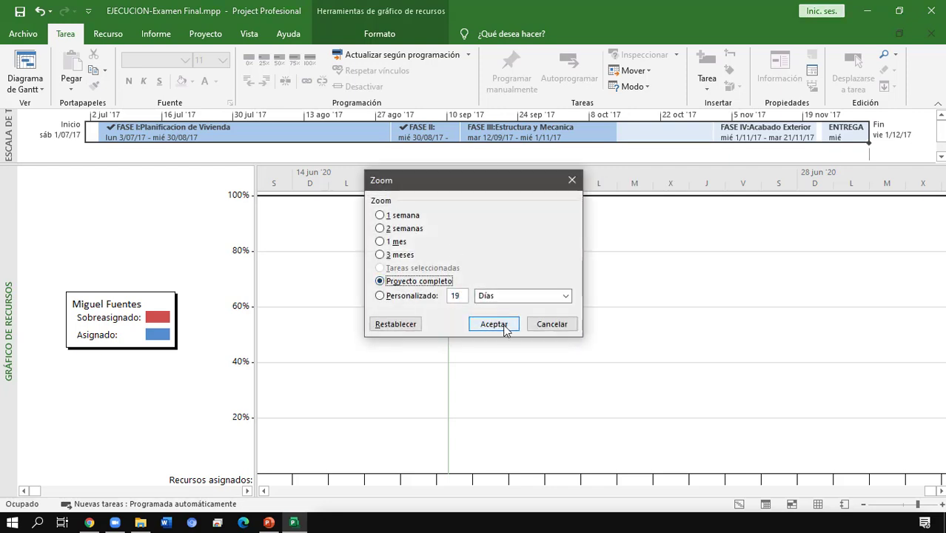
pyautogui.click(498, 324)
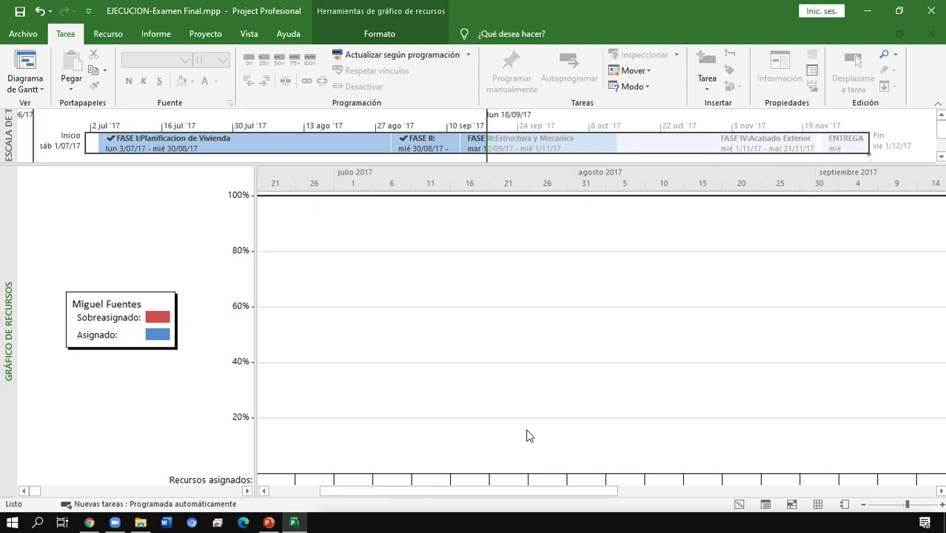
pyautogui.moveTo(448, 491)
pyautogui.mouseDown()
pyautogui.moveTo(529, 505)
pyautogui.moveTo(599, 490)
pyautogui.moveTo(741, 495)
pyautogui.mouseUp()
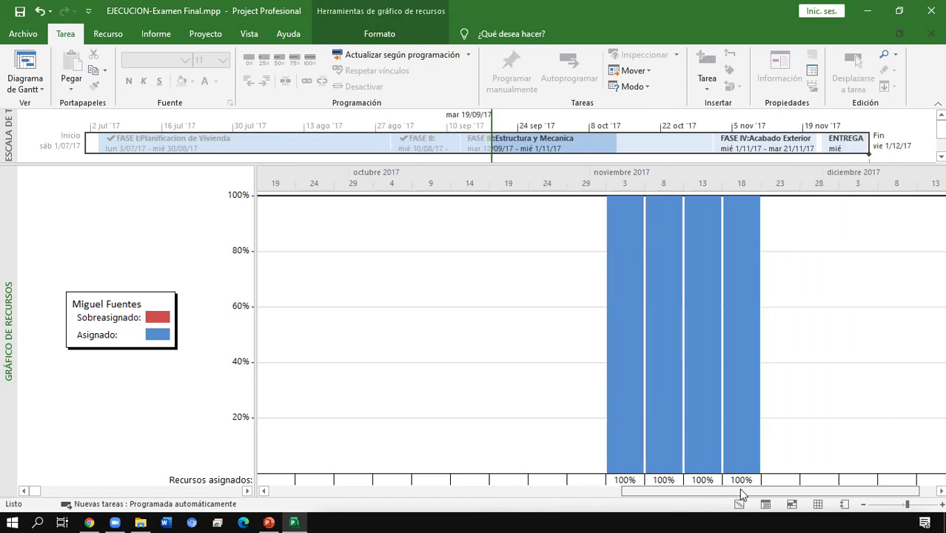
# Try coarser timescales on the resource graph, zooming out to multi-year periods and back in to semesters
pyautogui.click(864, 506)
pyautogui.click(864, 506)
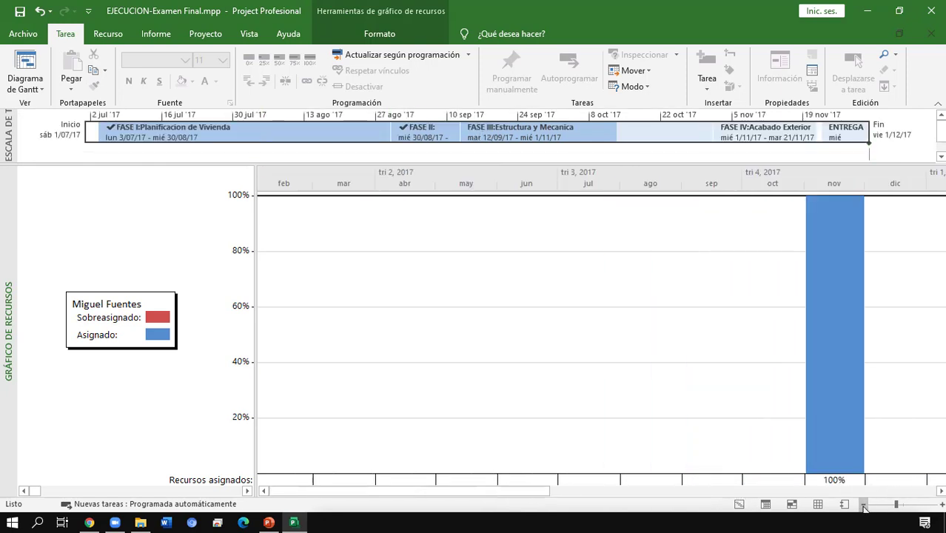
pyautogui.click(864, 506)
pyautogui.click(864, 505)
pyautogui.click(864, 506)
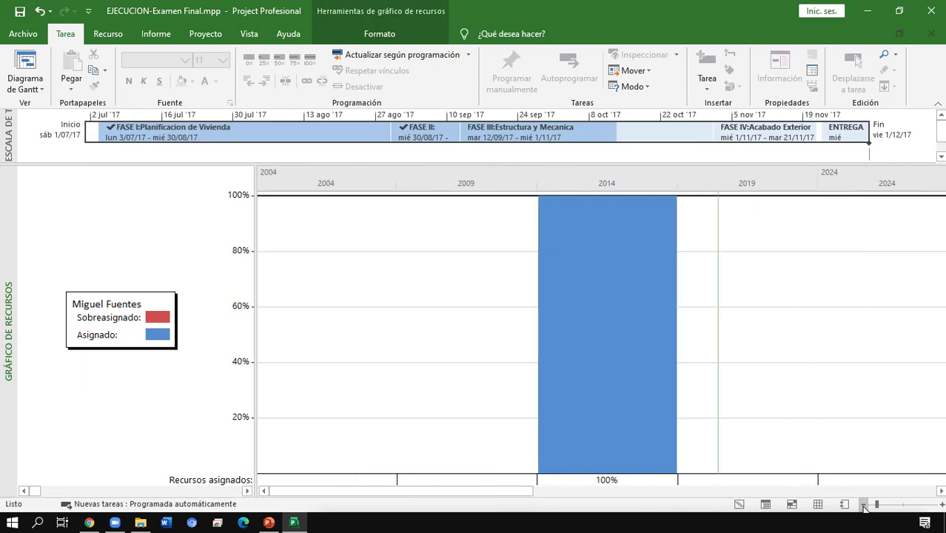
pyautogui.click(942, 504)
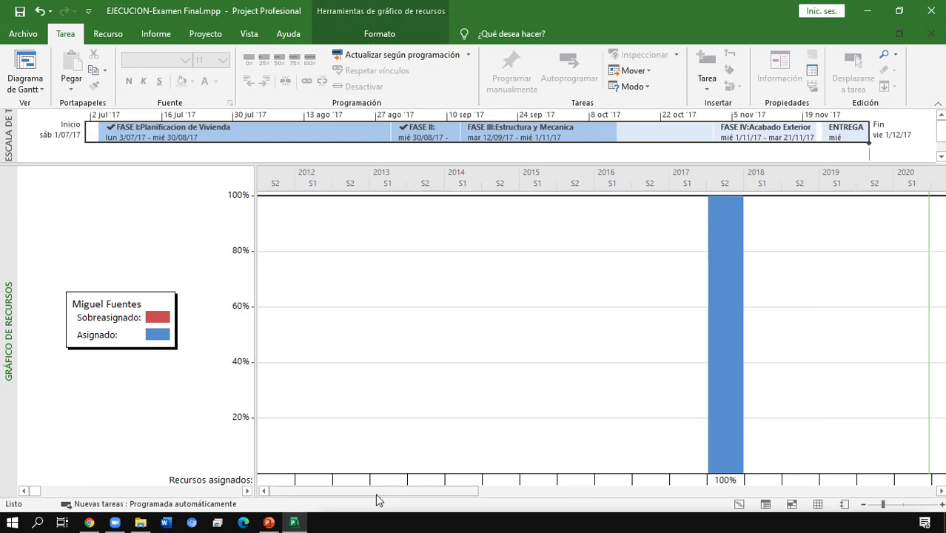
pyautogui.moveTo(376, 495); pyautogui.dragTo(384, 458)
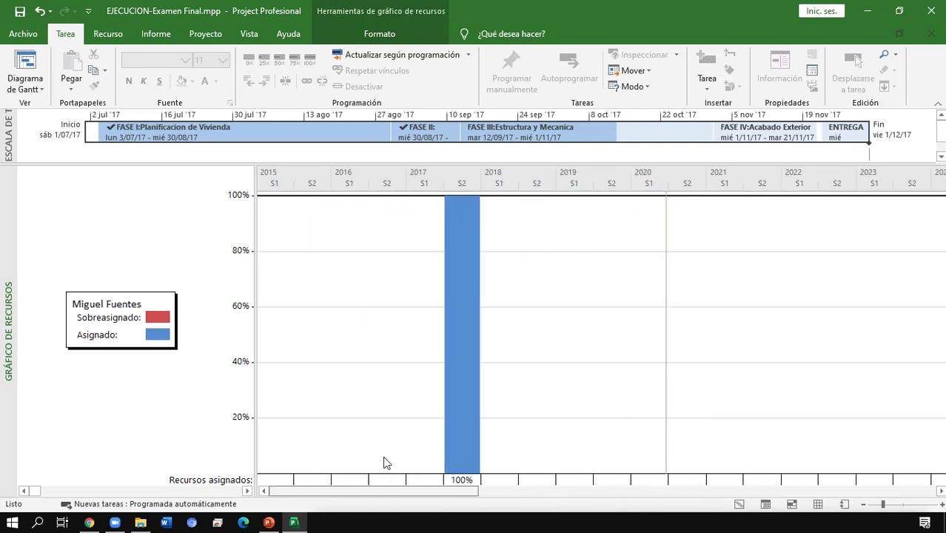
# Reset the resource graph's timescale from semesters to Proyecto completo and return to the November 2017 bars
pyautogui.rightClick(419, 186)
pyautogui.click(446, 207)
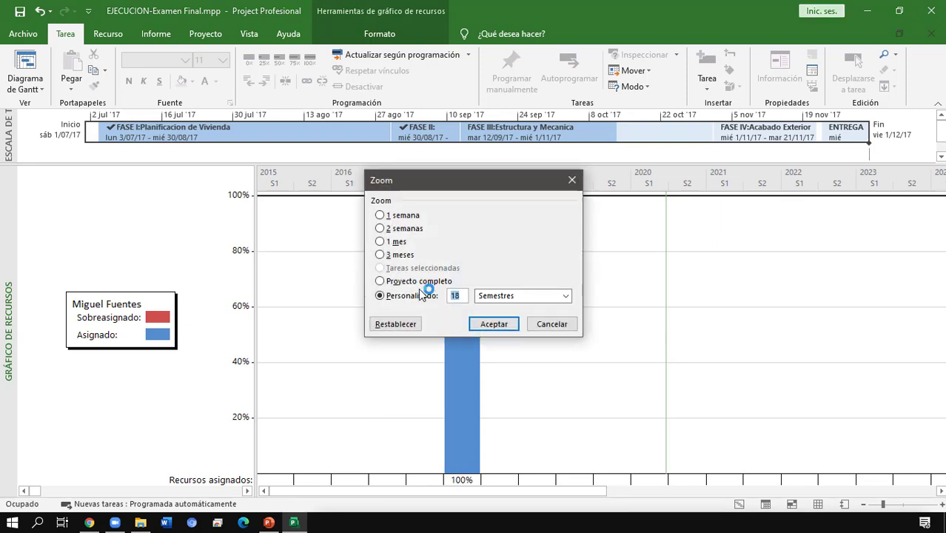
pyautogui.click(419, 281)
pyautogui.click(490, 324)
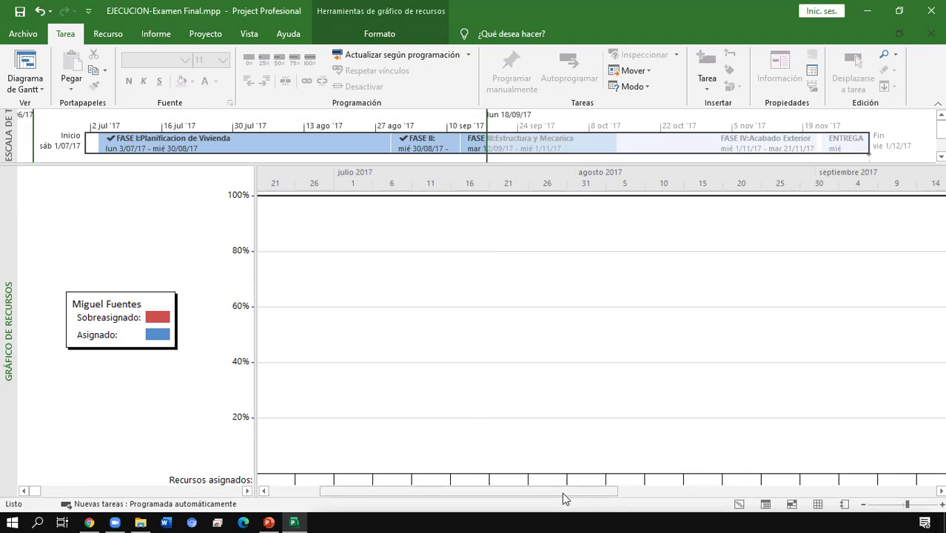
pyautogui.moveTo(564, 495); pyautogui.dragTo(847, 488)
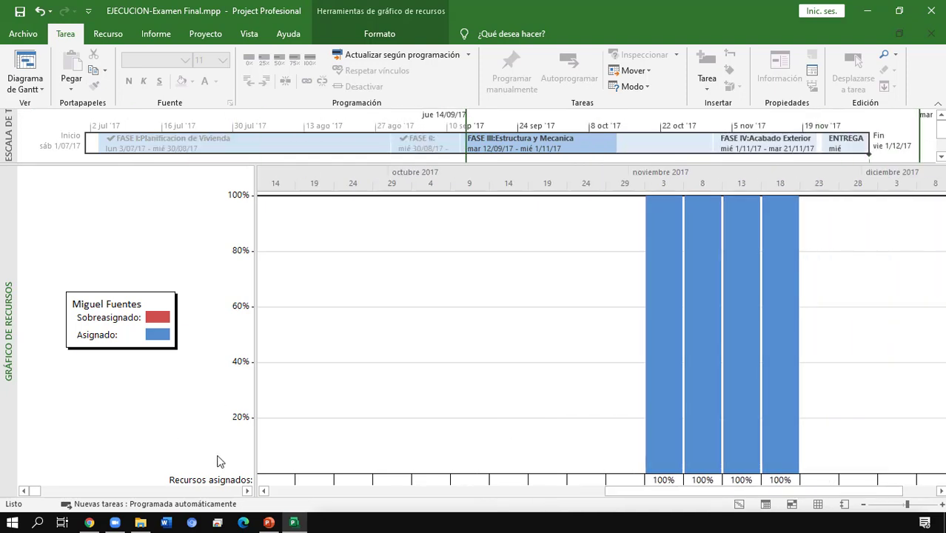
# Move on to the overallocated resource's graph, display its Unidades de recursos asignadas, and change the displayed values to Trabajo
pyautogui.click(248, 491)
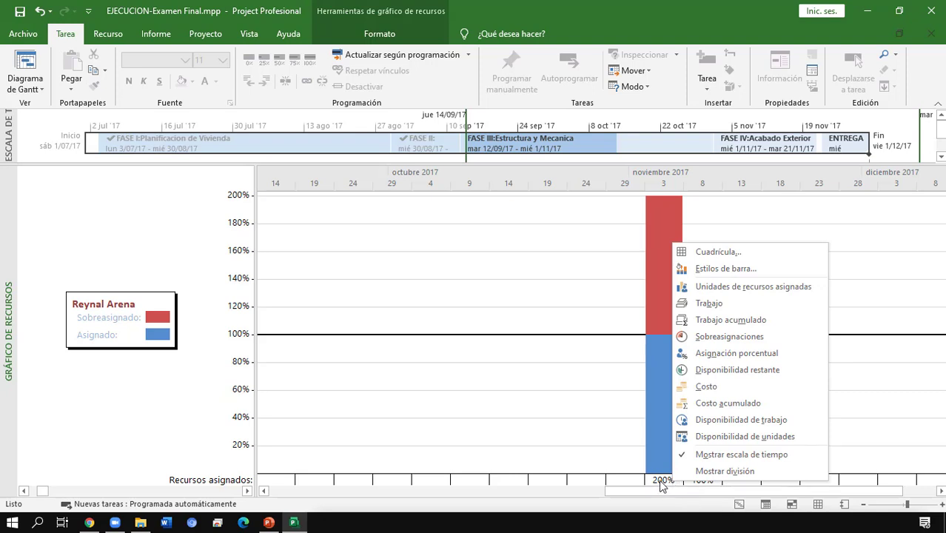
pyautogui.click(738, 288)
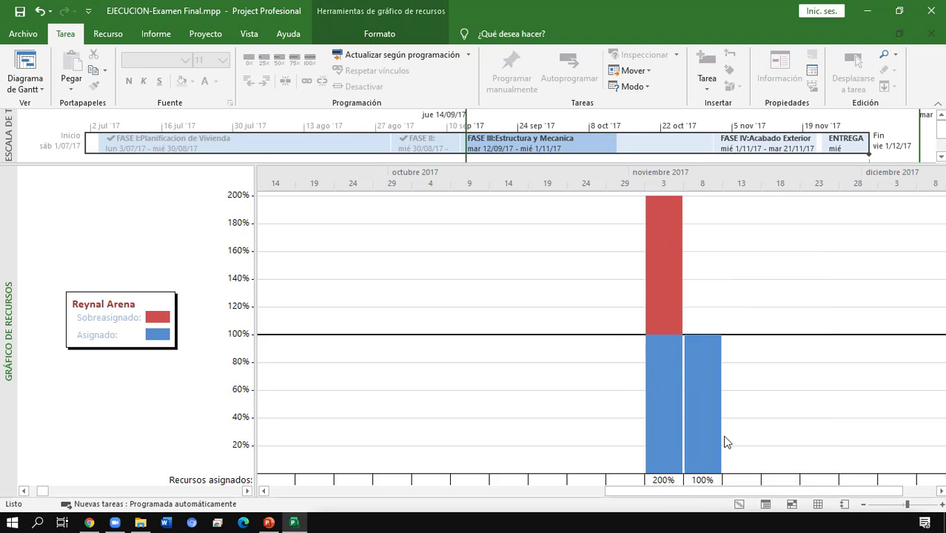
pyautogui.rightClick(664, 478)
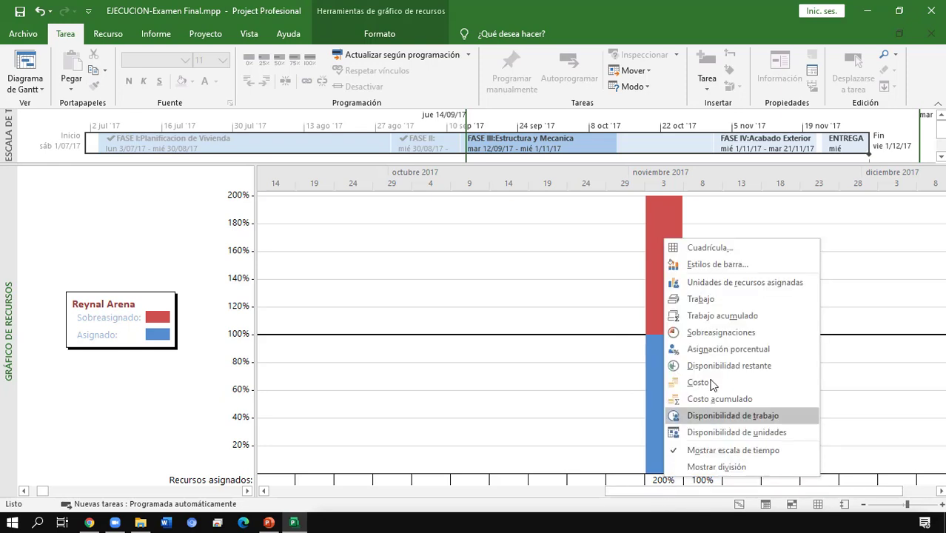
pyautogui.click(696, 300)
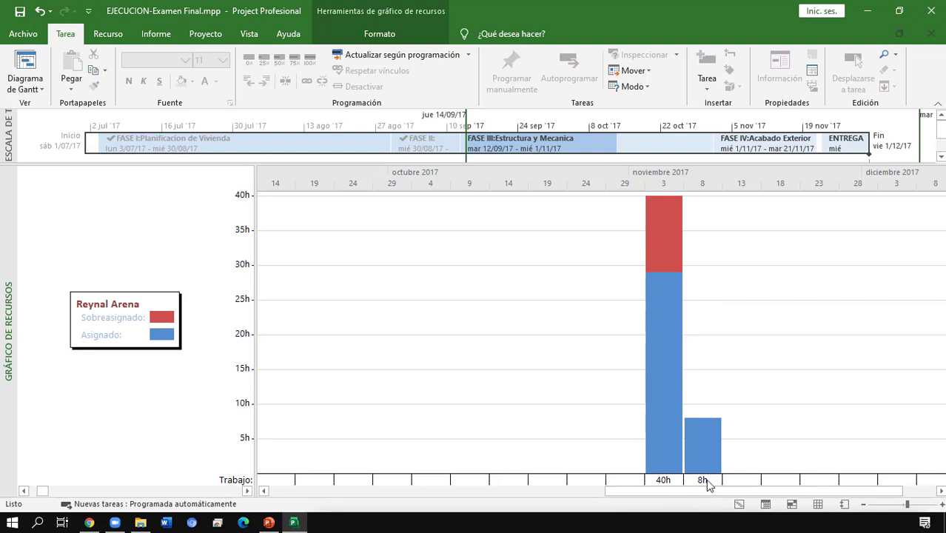
# Compare the overallocated resource's Unidades de recursos asignadas for November 2017 with its Trabajo values, ending on Trabajo
pyautogui.rightClick(673, 483)
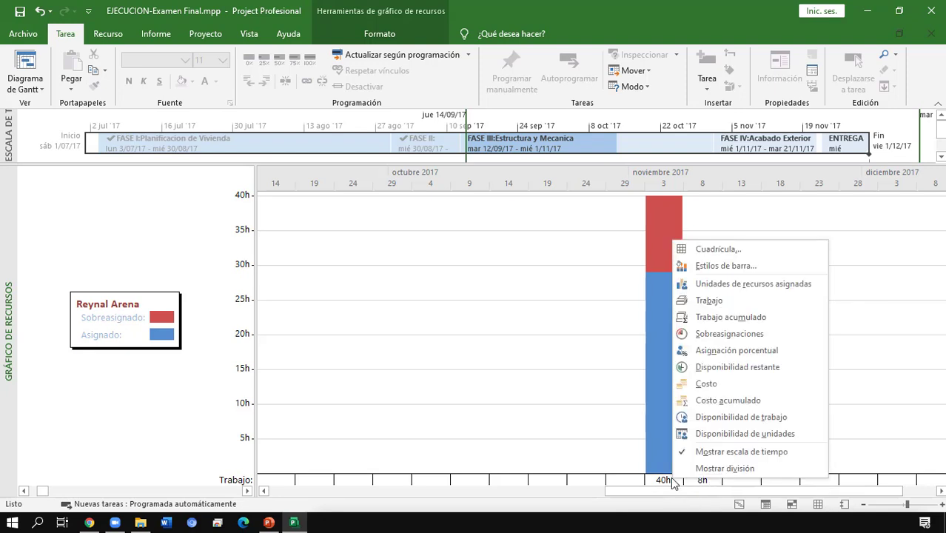
pyautogui.click(700, 289)
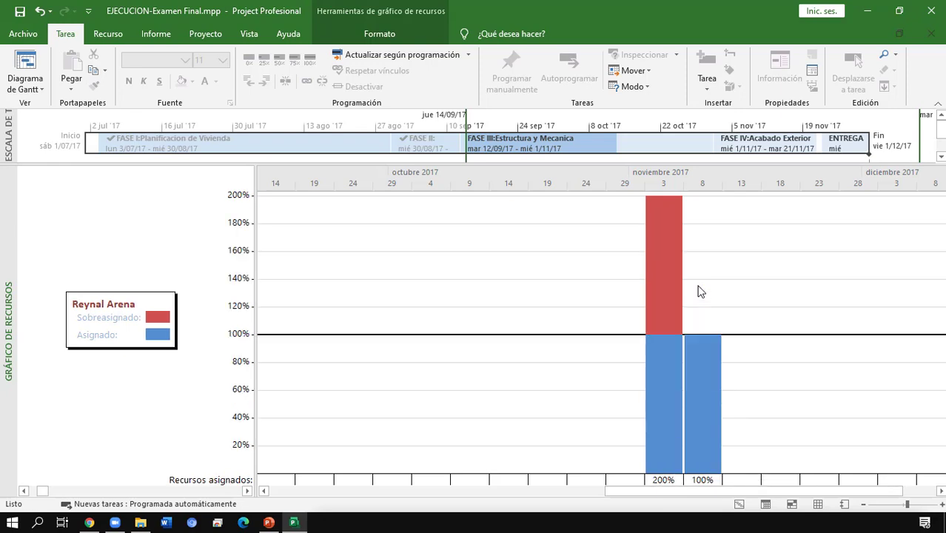
pyautogui.rightClick(665, 481)
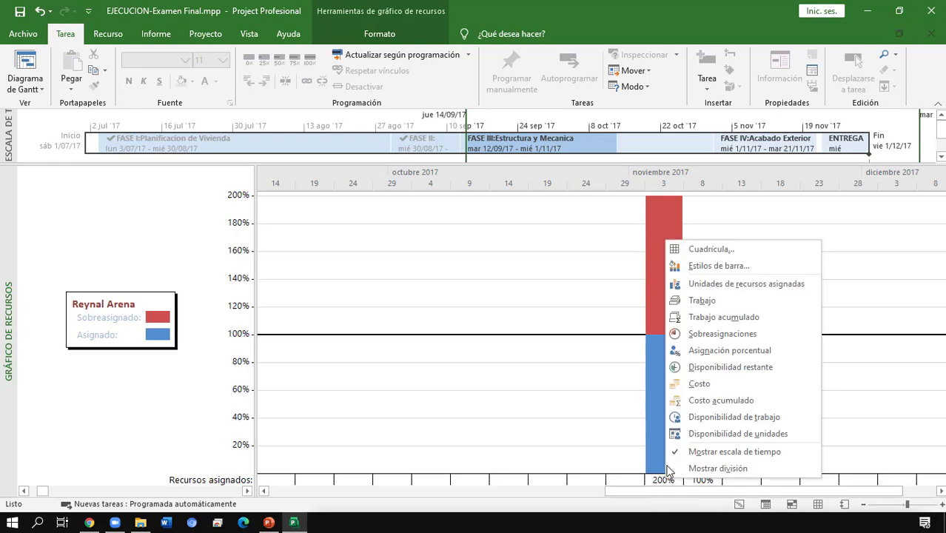
pyautogui.click(703, 302)
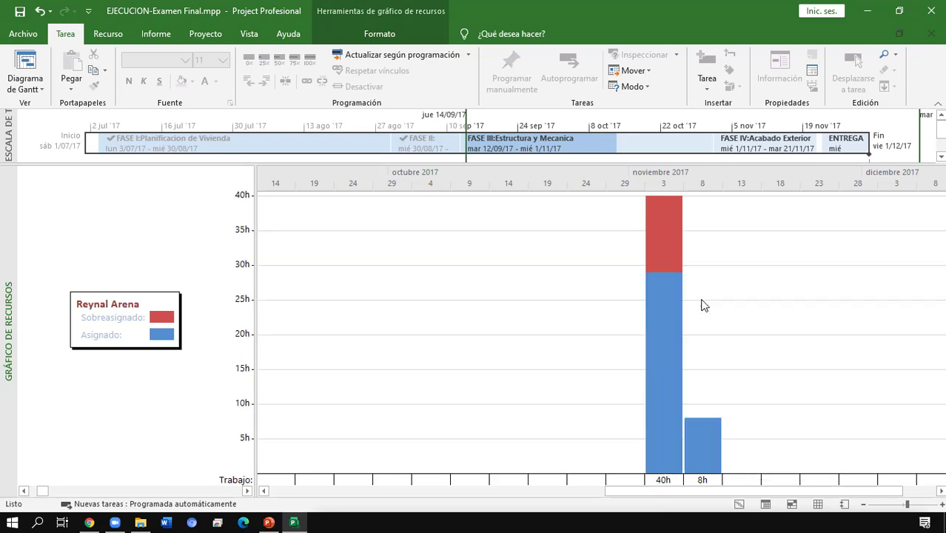
pyautogui.rightClick(668, 484)
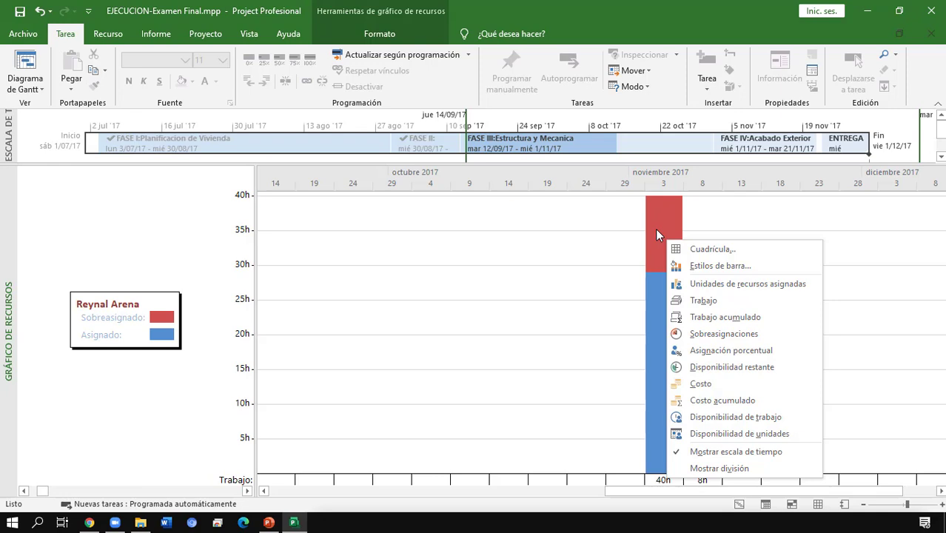
pyautogui.click(655, 191)
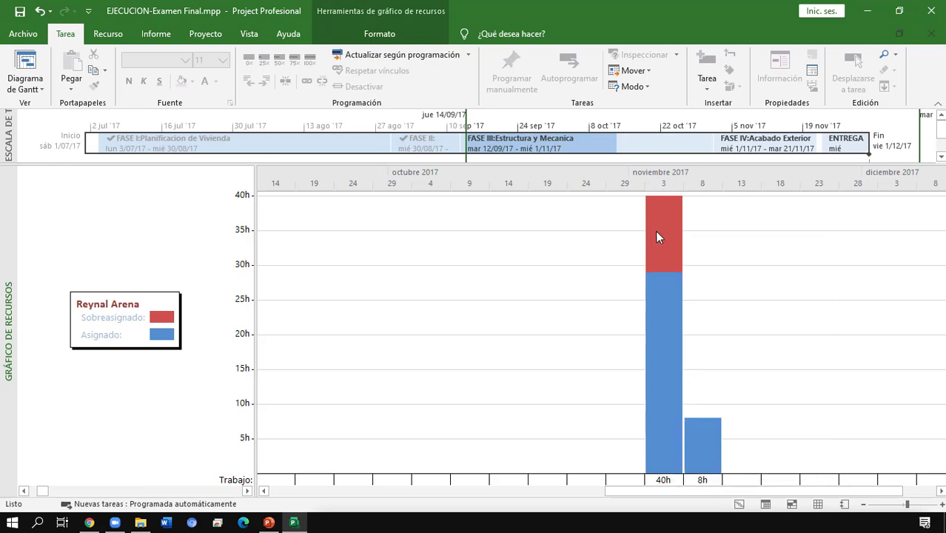
# Hide the timeline, split the resource graph to show the Formulario de recursos, and select the Colocar Puertas task there
pyautogui.rightClick(665, 484)
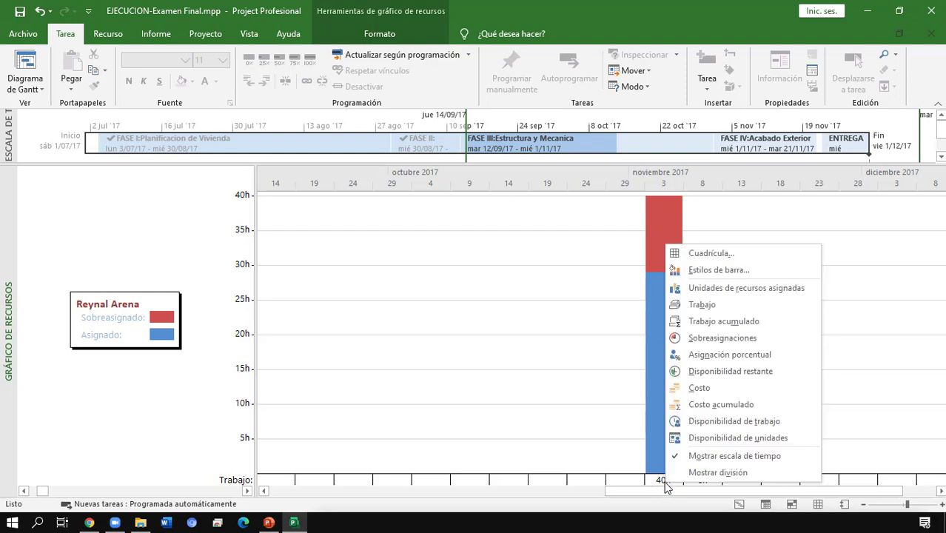
pyautogui.click(693, 455)
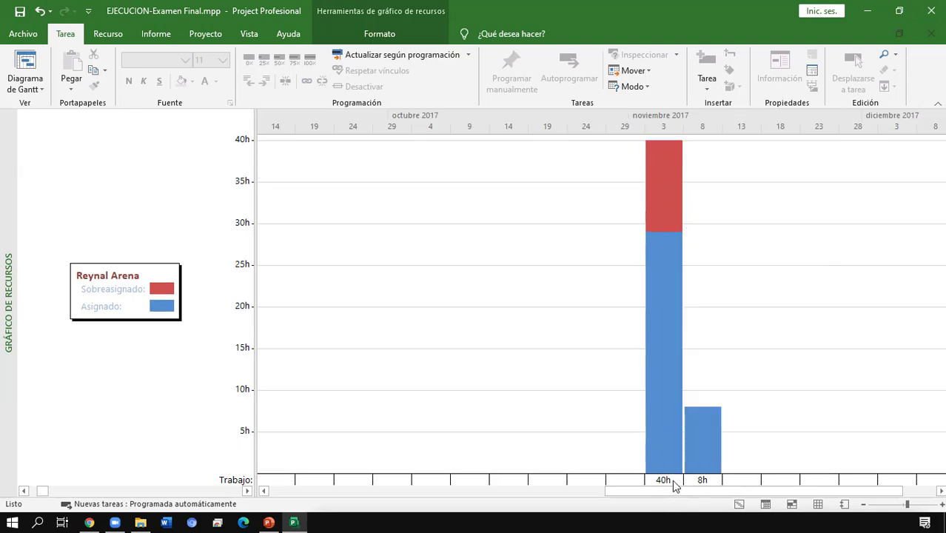
pyautogui.rightClick(673, 485)
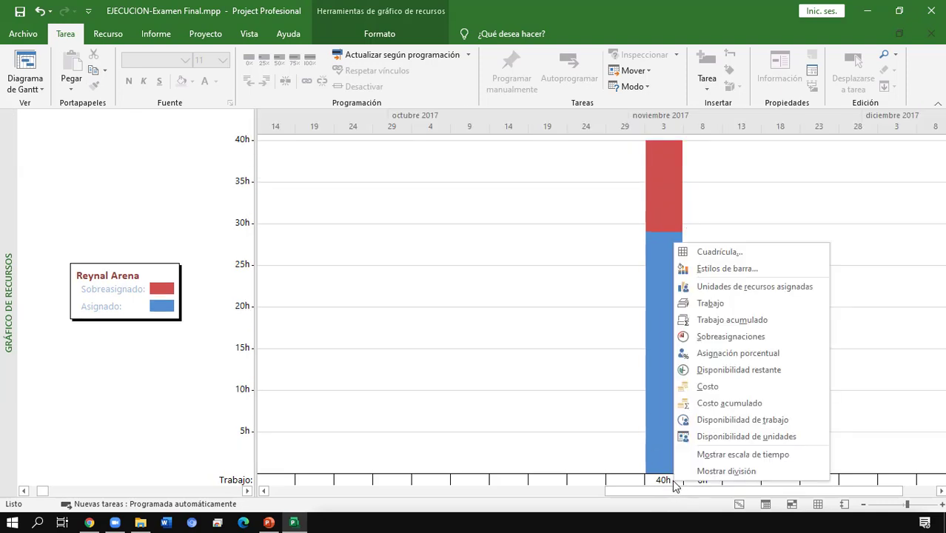
pyautogui.click(724, 471)
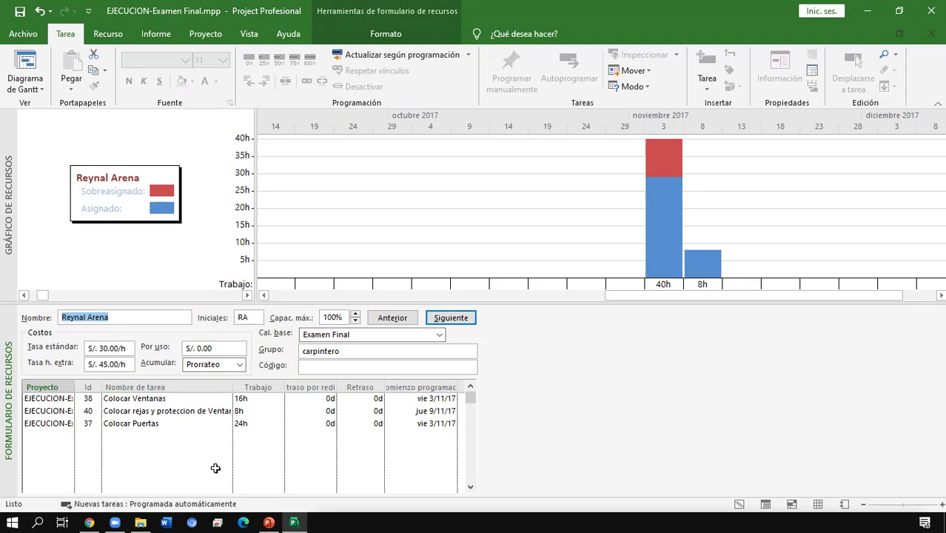
pyautogui.click(159, 424)
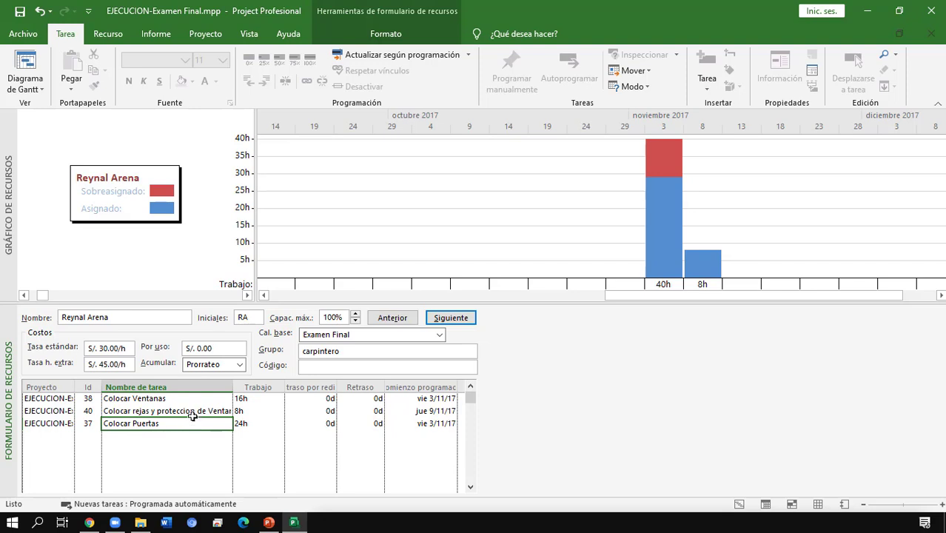
# Show the overallocated resource's tasks as Gantt de seguimiento in the lower pane beneath the resource graph
pyautogui.click(738, 504)
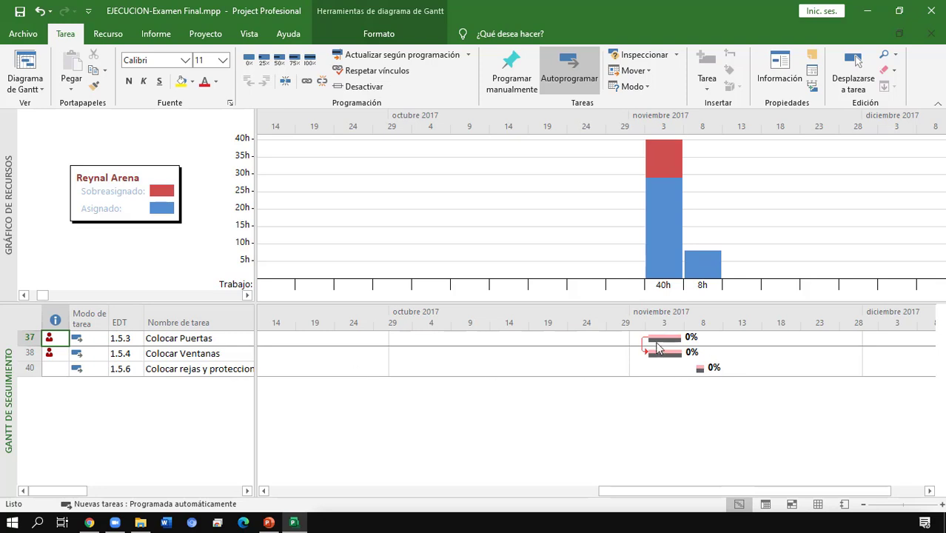
pyautogui.click(28, 64)
pyautogui.click(30, 65)
pyautogui.rightClick(559, 323)
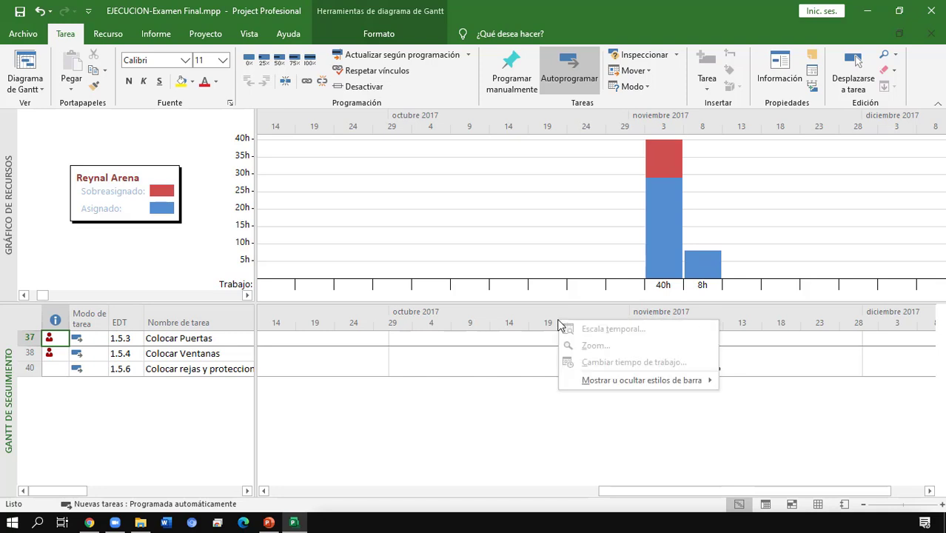
pyautogui.click(546, 322)
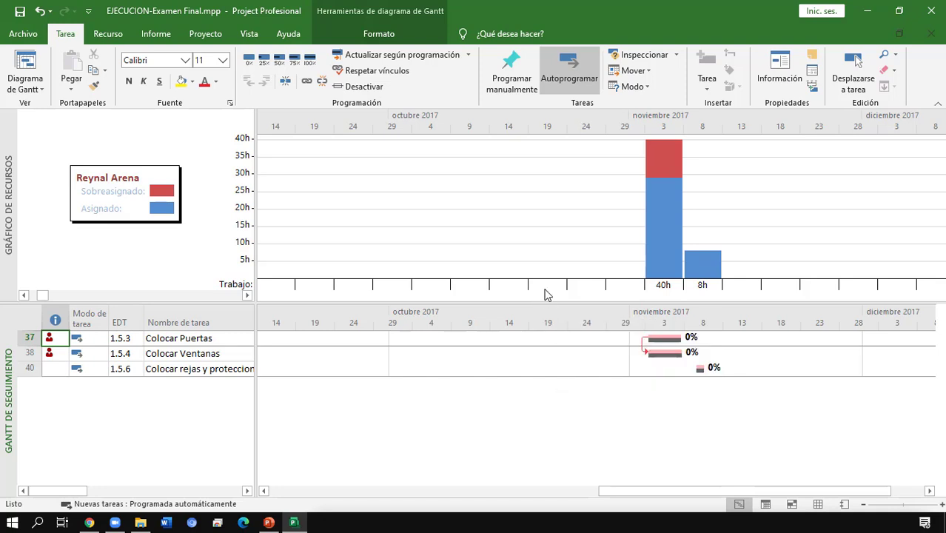
# Remove the split, display the full Gantt de seguimiento, and widen its table to include the Duración, Comienzo and Fin columns
pyautogui.rightClick(545, 291)
pyautogui.click(560, 280)
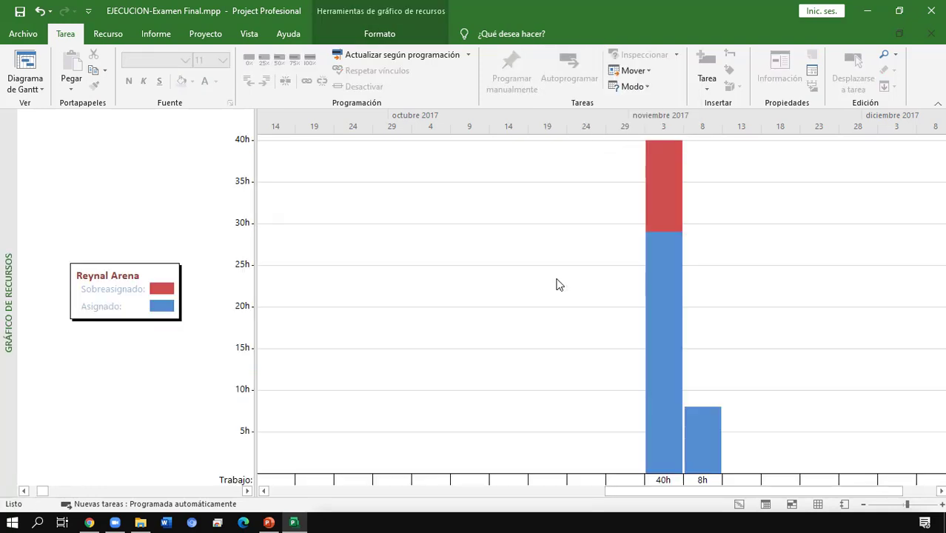
pyautogui.click(28, 65)
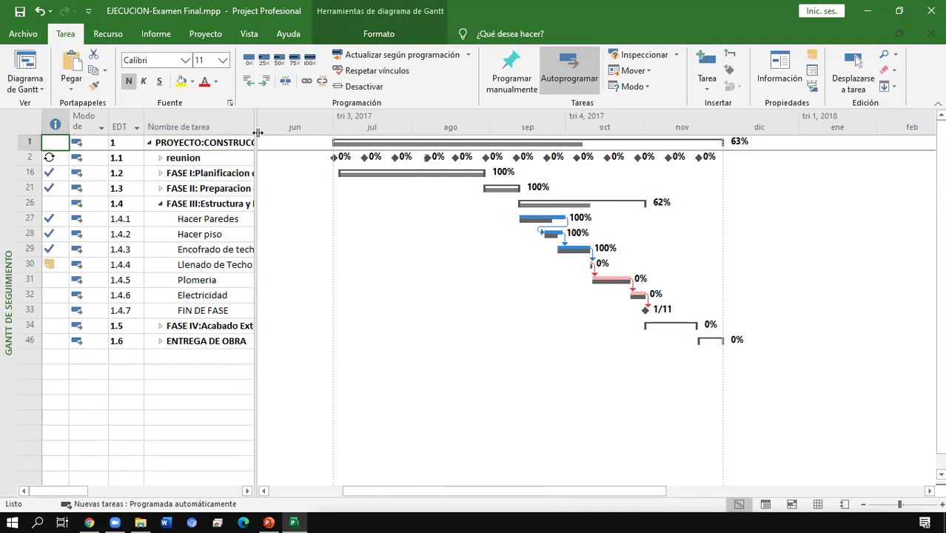
pyautogui.moveTo(257, 137); pyautogui.dragTo(510, 162)
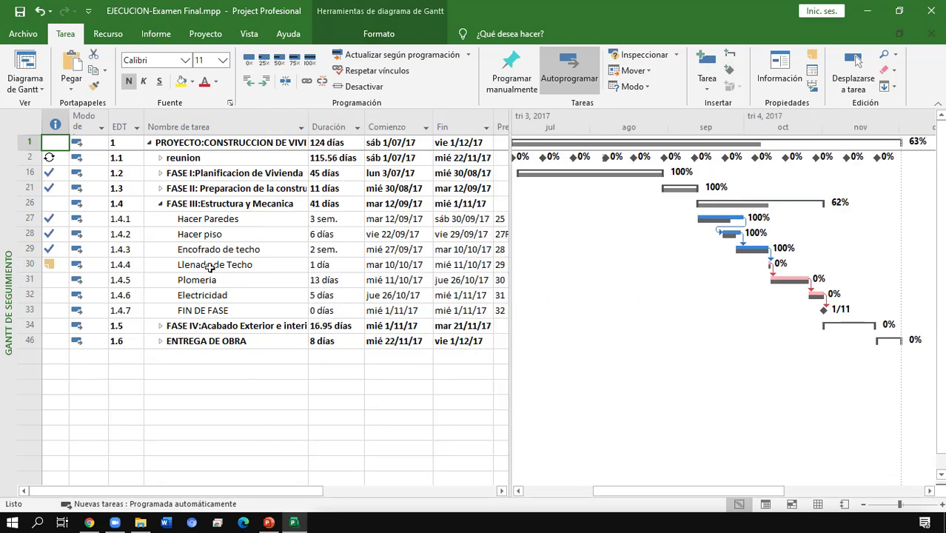
# Expand FASE IV and check the overallocation indicators on the Colocar Puertas and Colocar Ventanas tasks
pyautogui.press('Down')
pyautogui.press('Down')
pyautogui.press('Down')
pyautogui.press('Down')
pyautogui.press('Down')
pyautogui.press('Down')
pyautogui.press('Down')
pyautogui.press('Down')
pyautogui.press('Down')
pyautogui.press('Down')
pyautogui.press('Down')
pyautogui.press('Down')
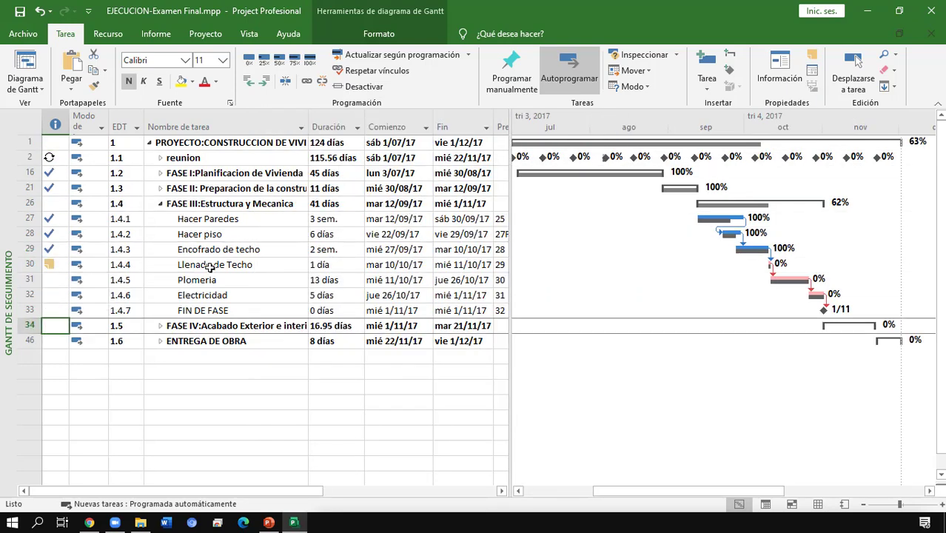
pyautogui.click(161, 325)
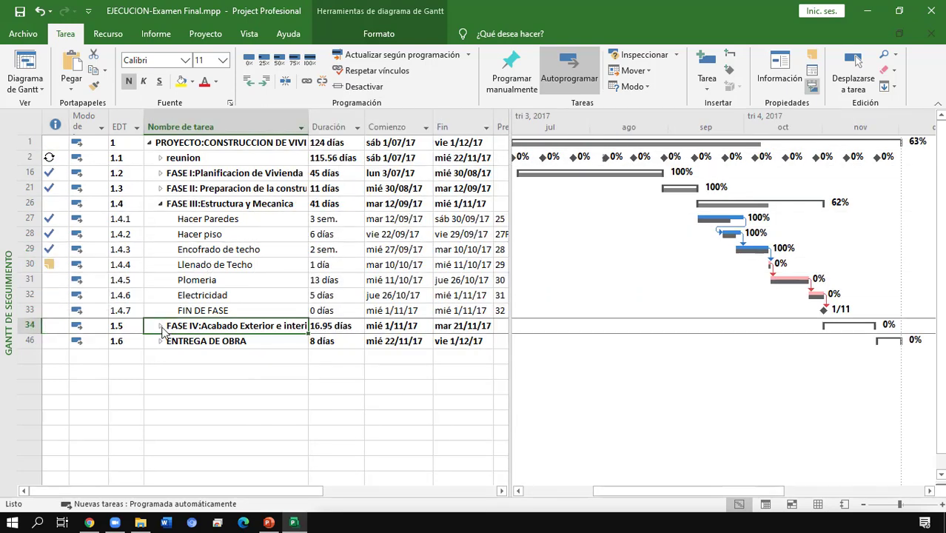
pyautogui.click(192, 370)
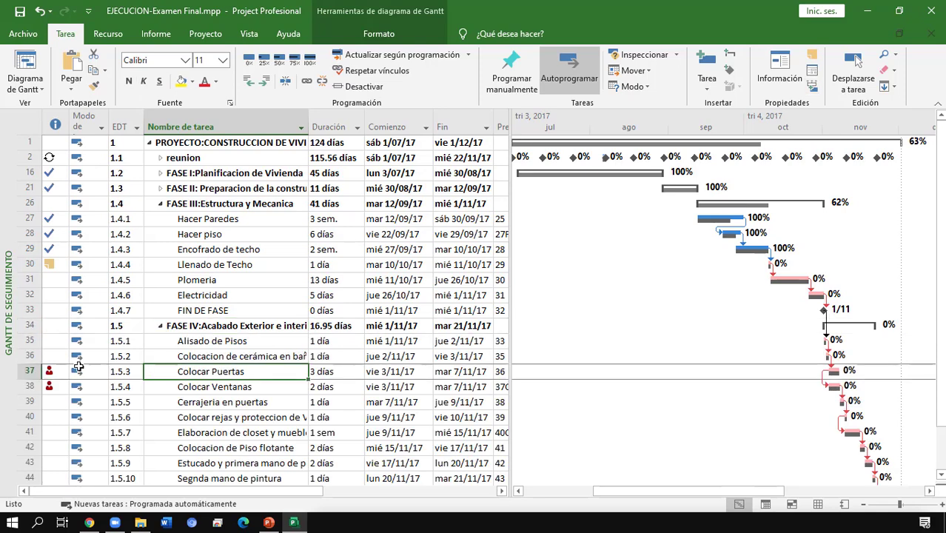
pyautogui.moveTo(45, 370)
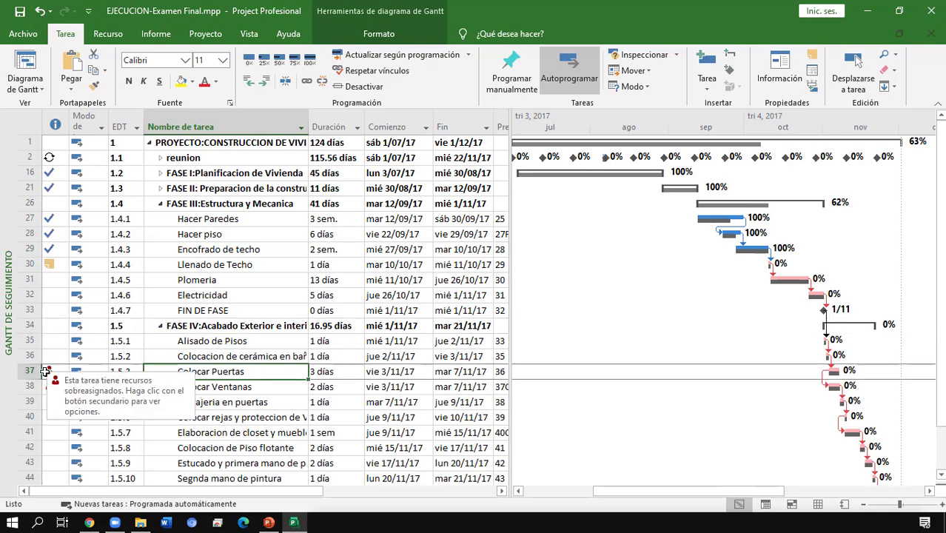
pyautogui.click(238, 388)
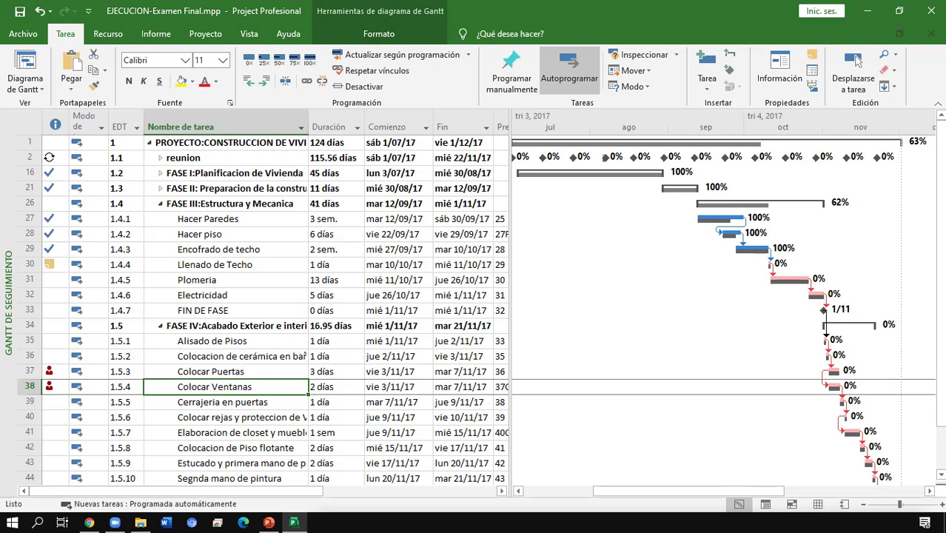
# Locate the overallocated carpenter in the Hoja de recursos and return to the Gantt de seguimiento
pyautogui.click(818, 504)
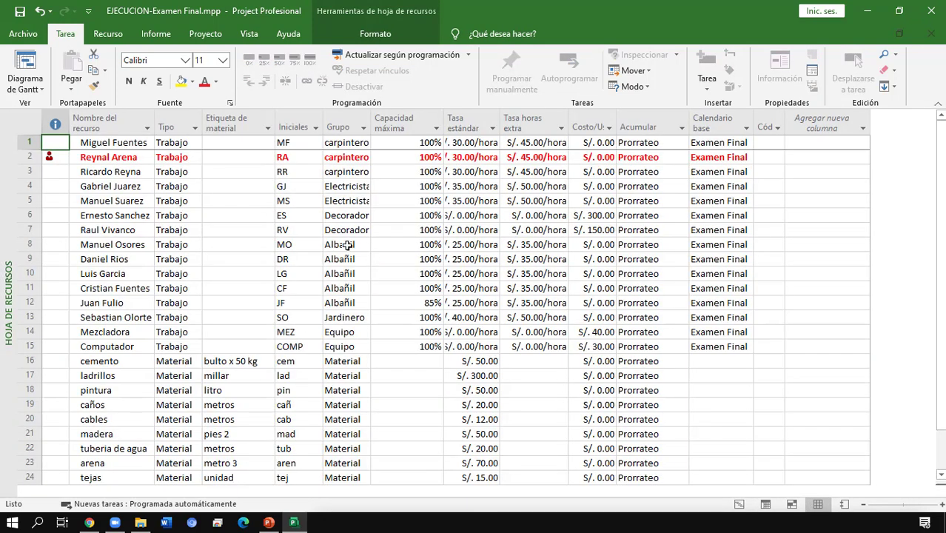
pyautogui.click(129, 157)
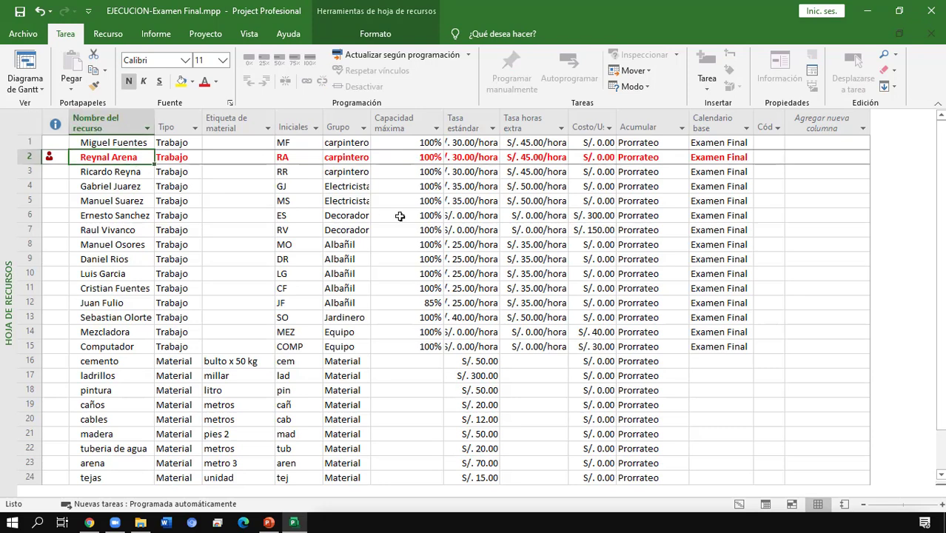
pyautogui.click(739, 504)
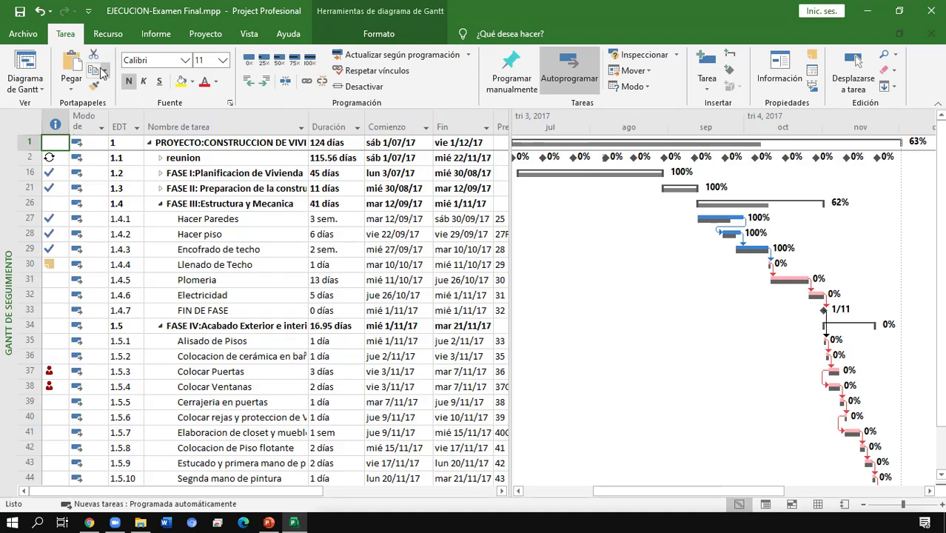
# Open the Gráfico de recursos for the material arena and display its Costo values
pyautogui.click(26, 85)
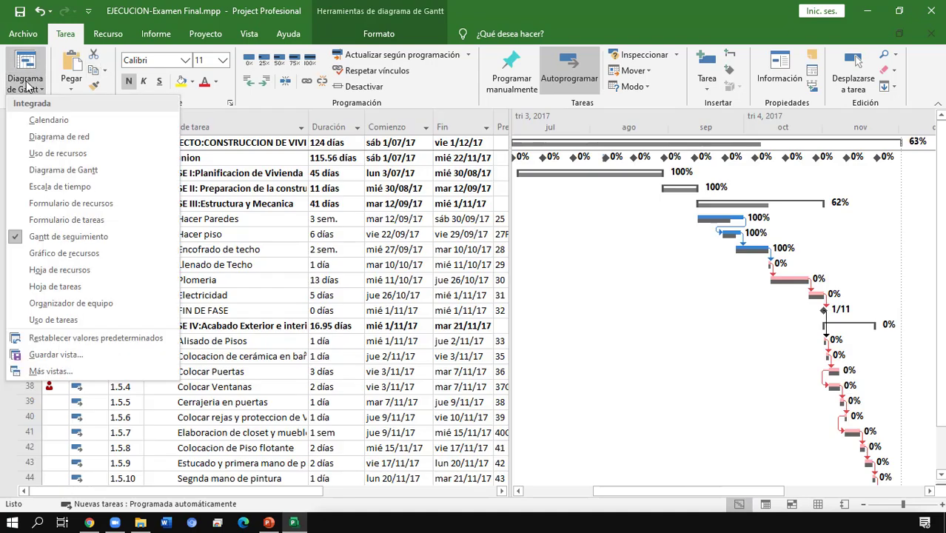
pyautogui.click(111, 253)
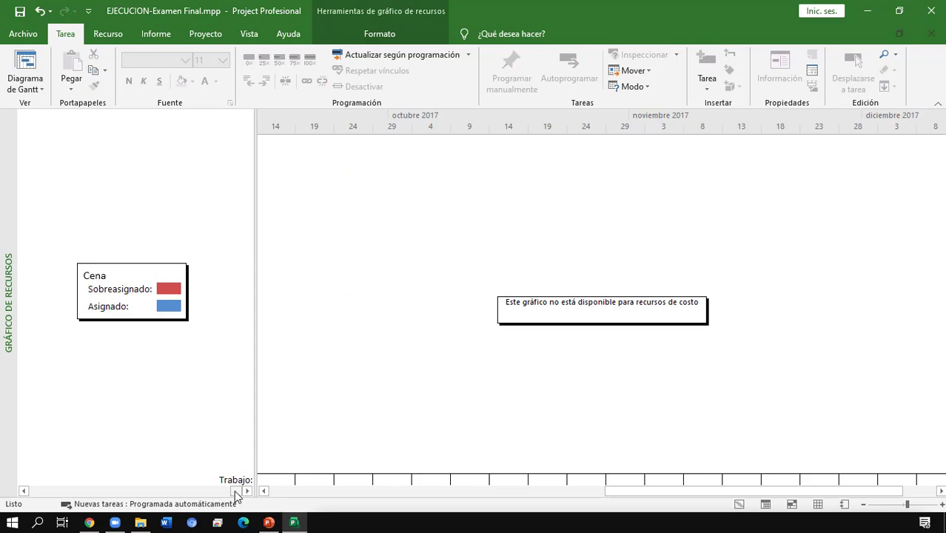
pyautogui.moveTo(233, 492); pyautogui.dragTo(205, 494)
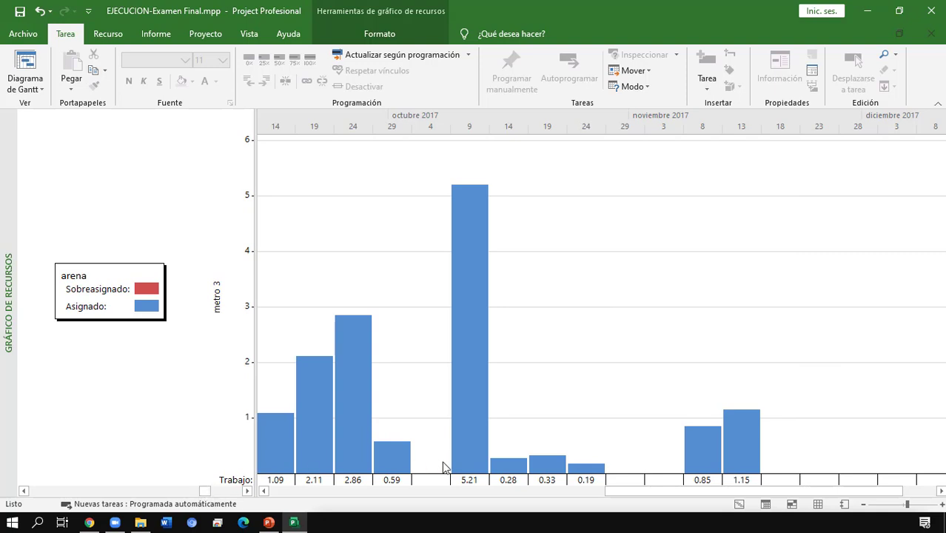
pyautogui.rightClick(494, 483)
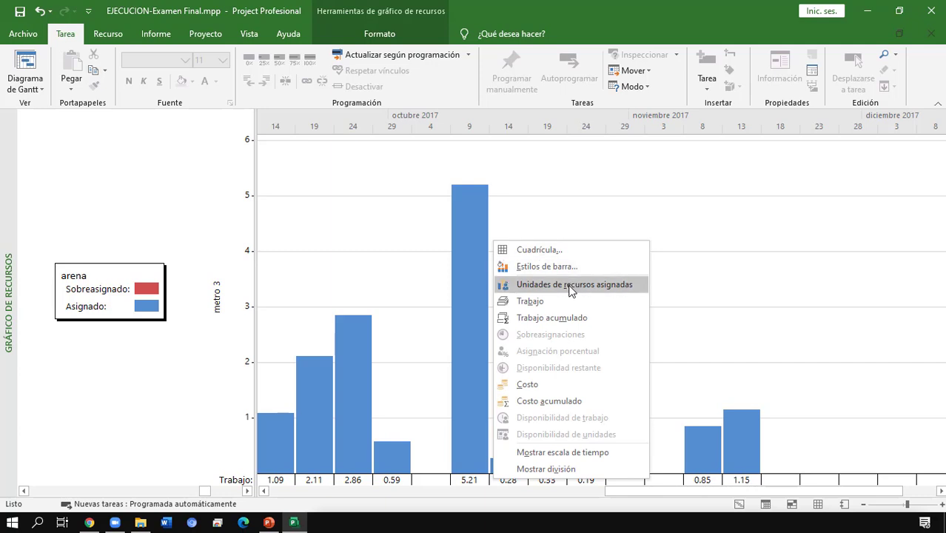
pyautogui.click(532, 388)
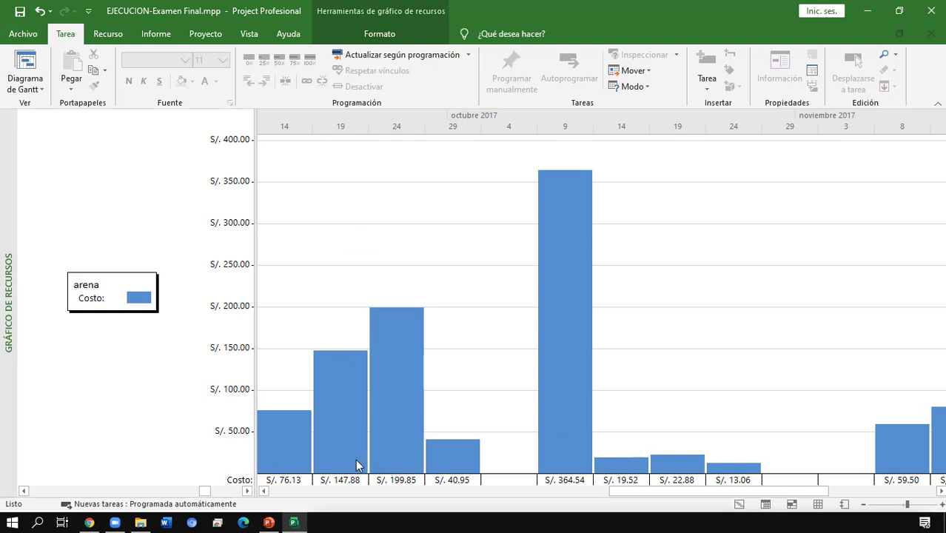
# Split the arena cost graph to show its Formulario de recursos, widen the Proyecto column, and select the Columnas y vigas task
pyautogui.rightClick(431, 479)
pyautogui.click(472, 472)
pyautogui.click(137, 398)
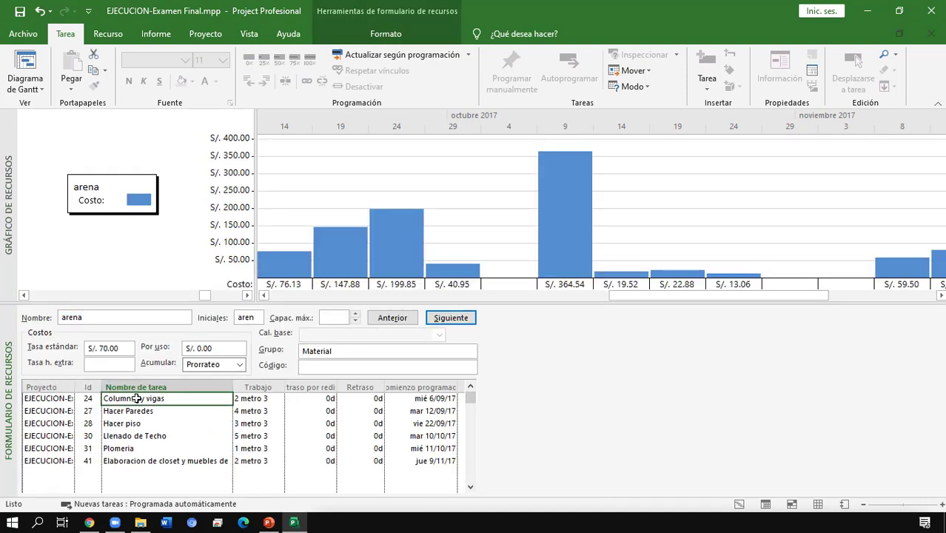
pyautogui.moveTo(74, 386); pyautogui.dragTo(155, 385)
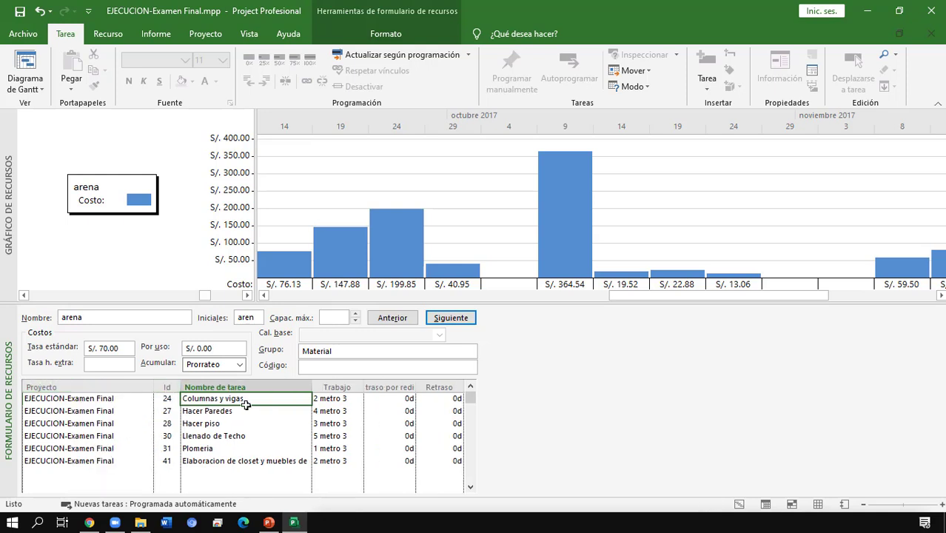
pyautogui.click(284, 266)
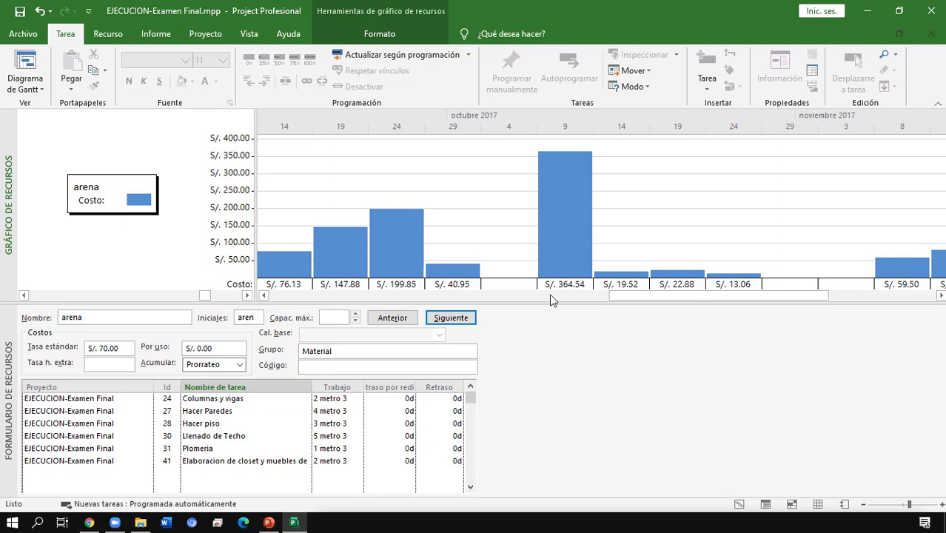
pyautogui.click(220, 398)
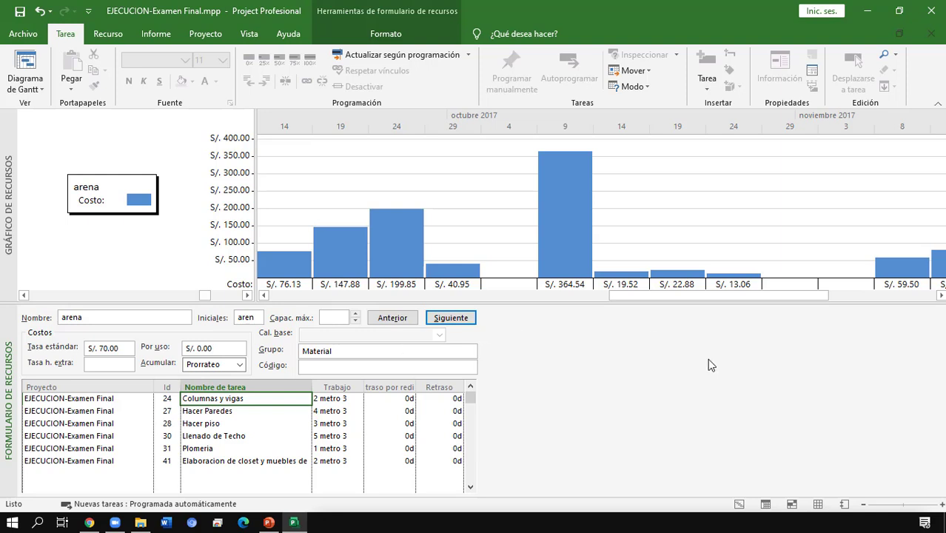
# Remove the split resource graph, display the Diagrama de Gantt on its own, and widen its table through the Fin column
pyautogui.click(28, 89)
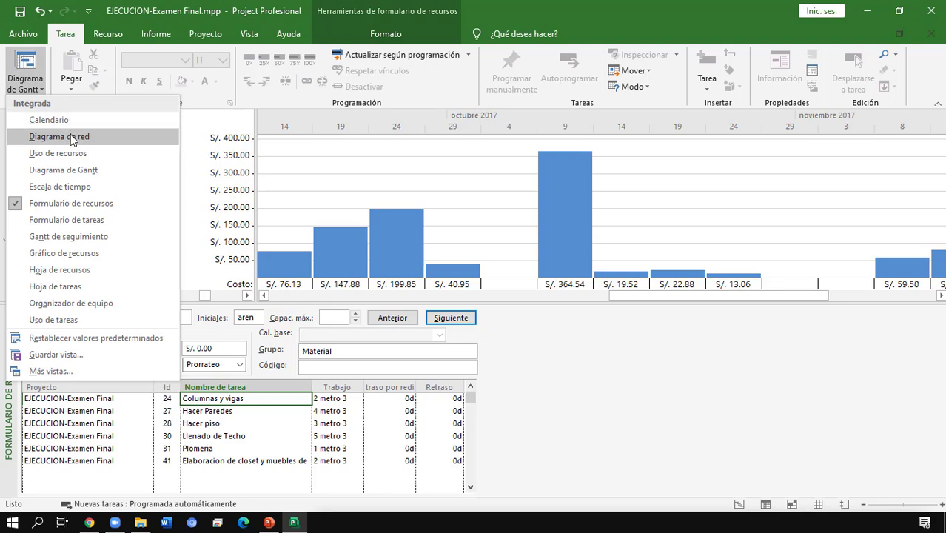
pyautogui.click(78, 170)
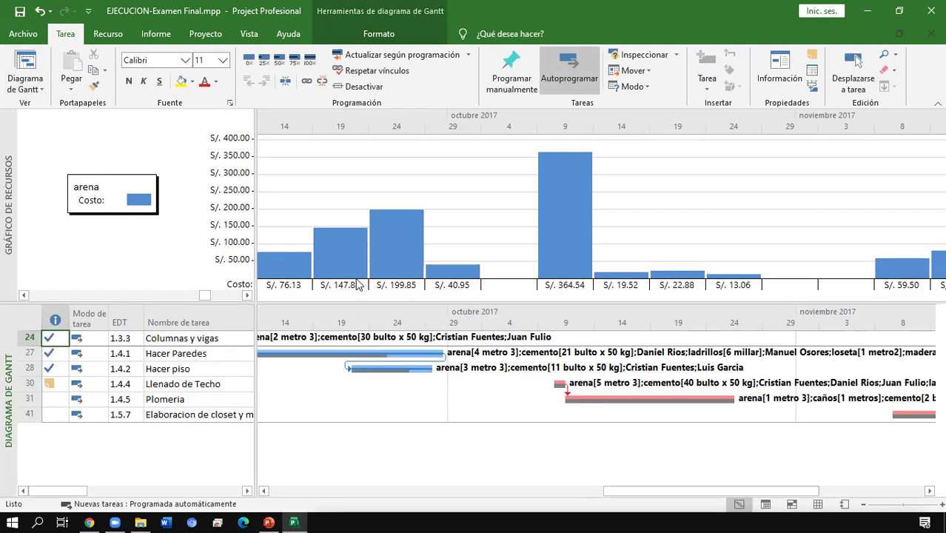
pyautogui.rightClick(549, 316)
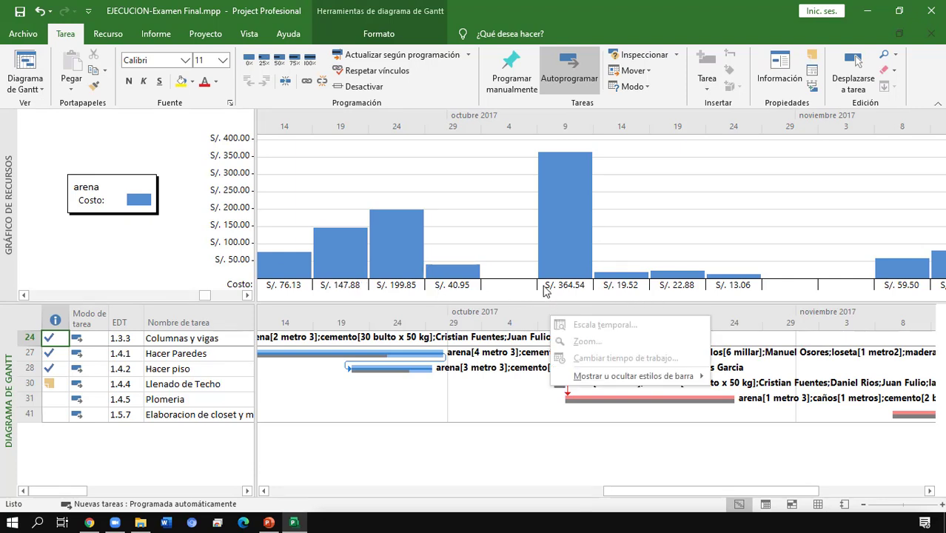
pyautogui.click(542, 287)
pyautogui.rightClick(544, 283)
pyautogui.click(568, 275)
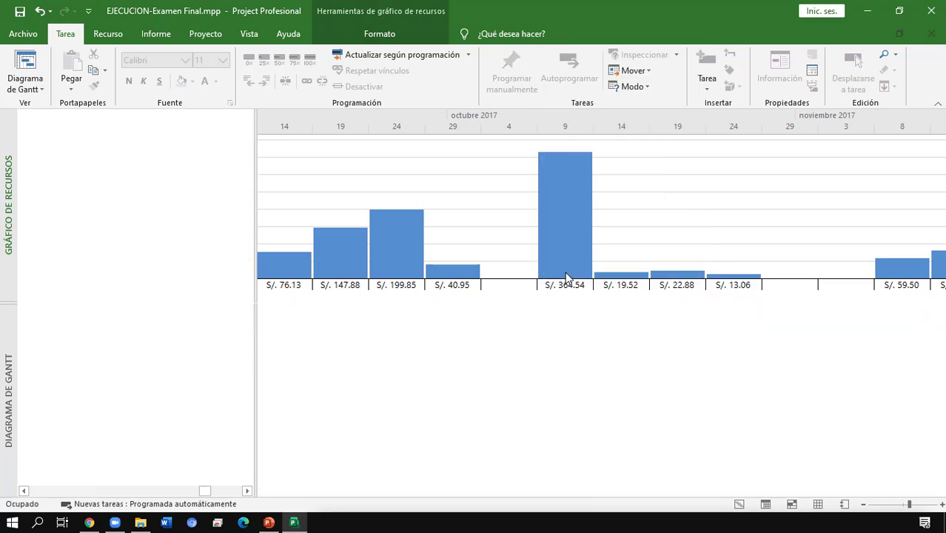
pyautogui.click(29, 66)
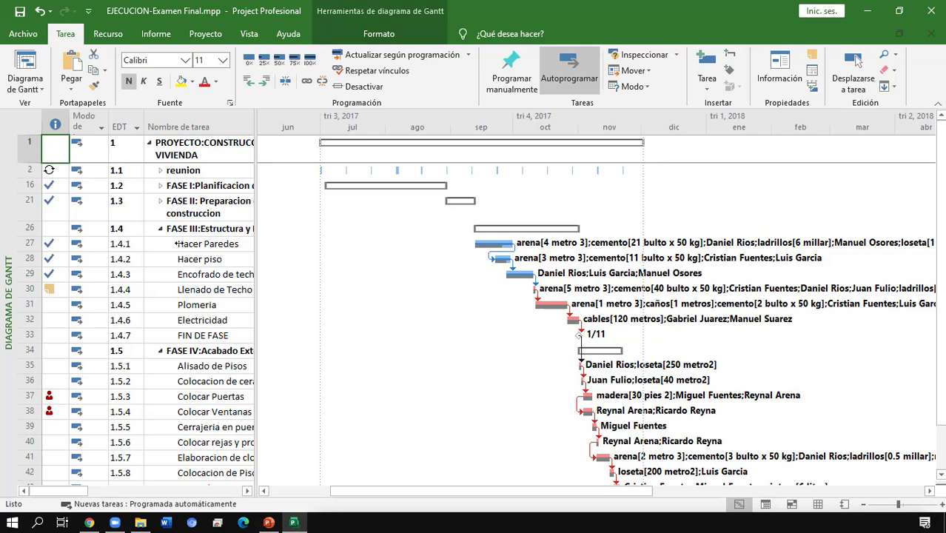
pyautogui.moveTo(256, 125); pyautogui.dragTo(476, 130)
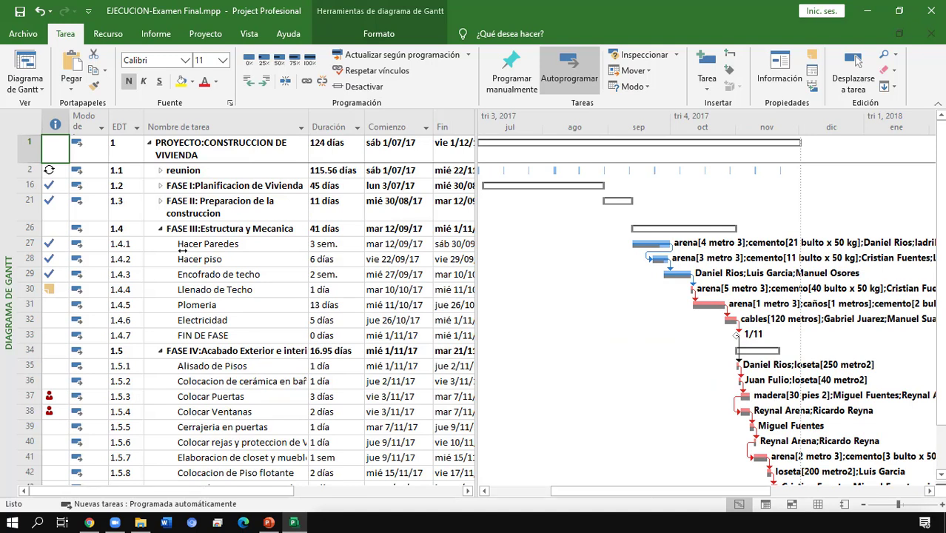
# Apply the Costo table to the Gantt view and widen the table area to show all its columns
pyautogui.click(250, 35)
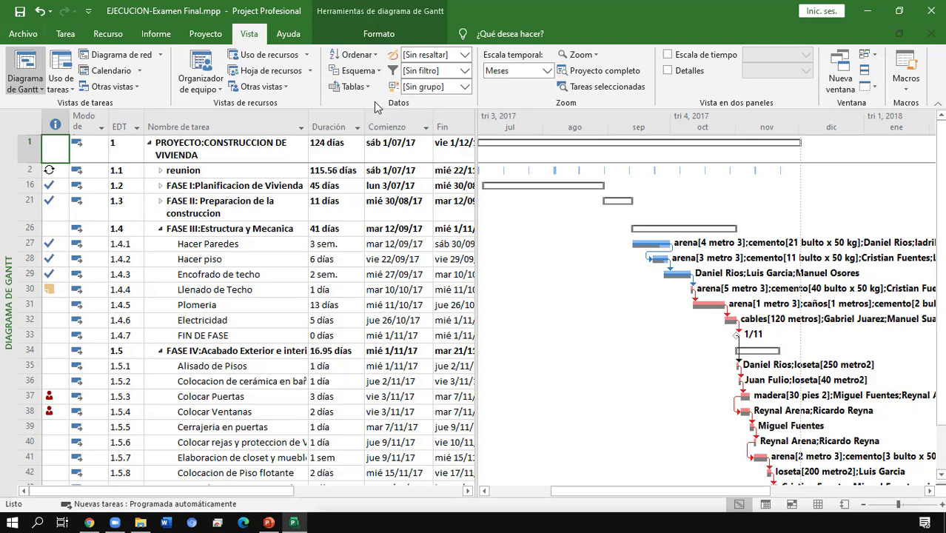
pyautogui.click(354, 87)
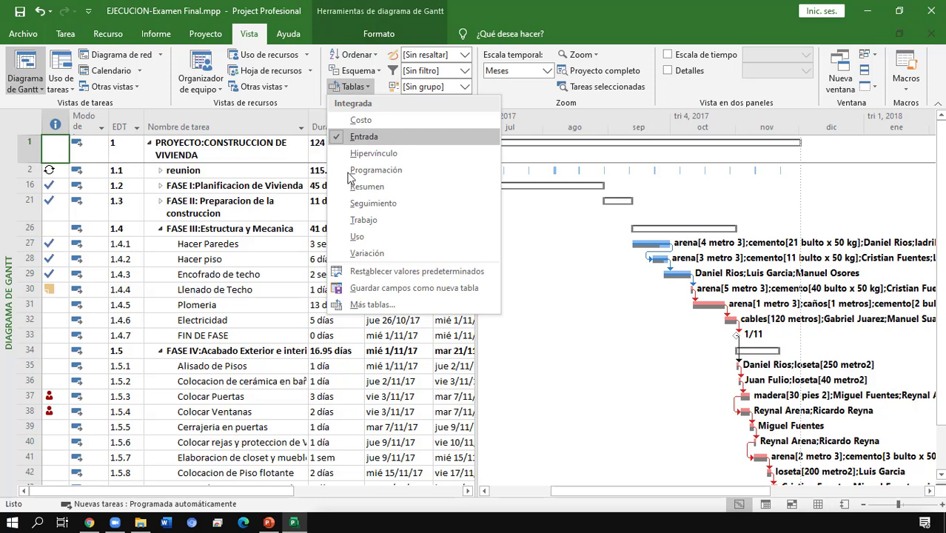
pyautogui.click(201, 258)
pyautogui.click(353, 86)
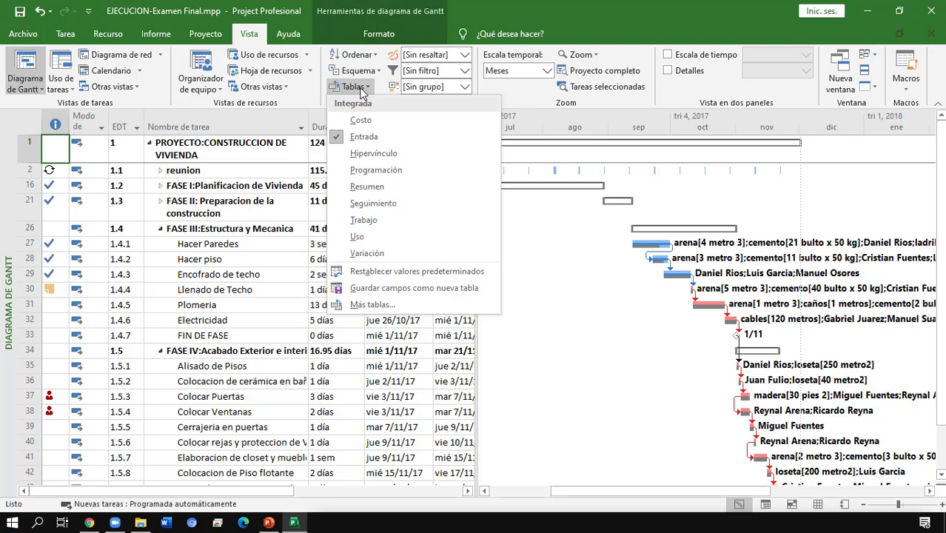
pyautogui.click(361, 121)
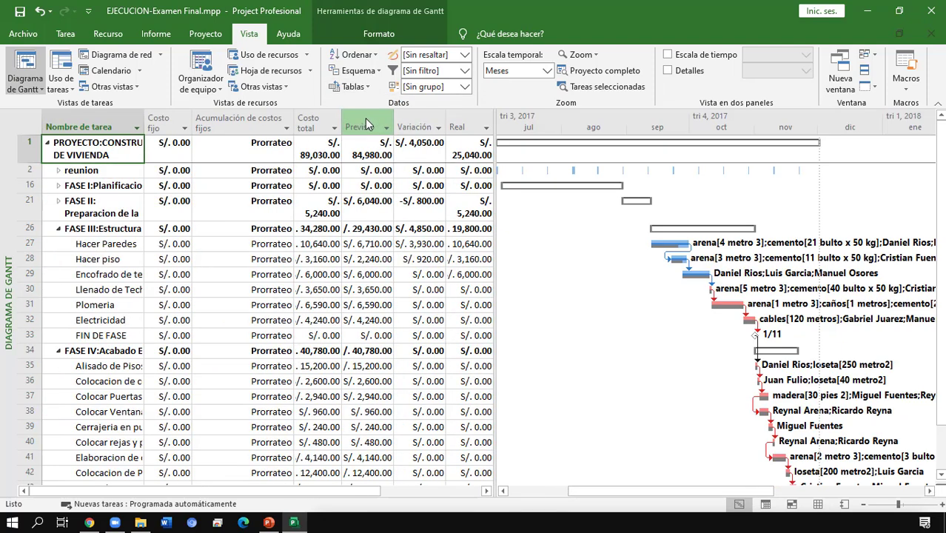
pyautogui.moveTo(494, 119); pyautogui.dragTo(636, 129)
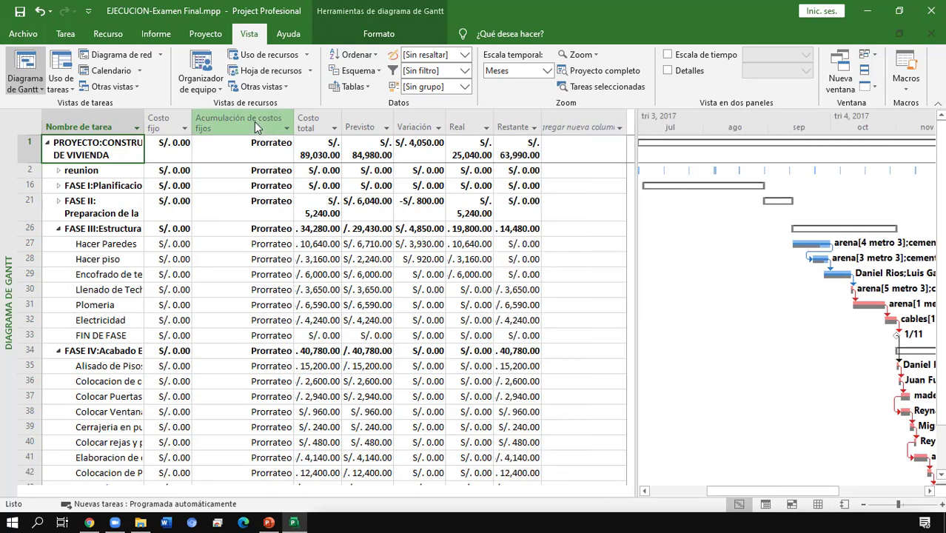
# Review the Acumulación de costos fijos, Previsto, Variación, Real and Restante cost columns one by one
pyautogui.click(237, 125)
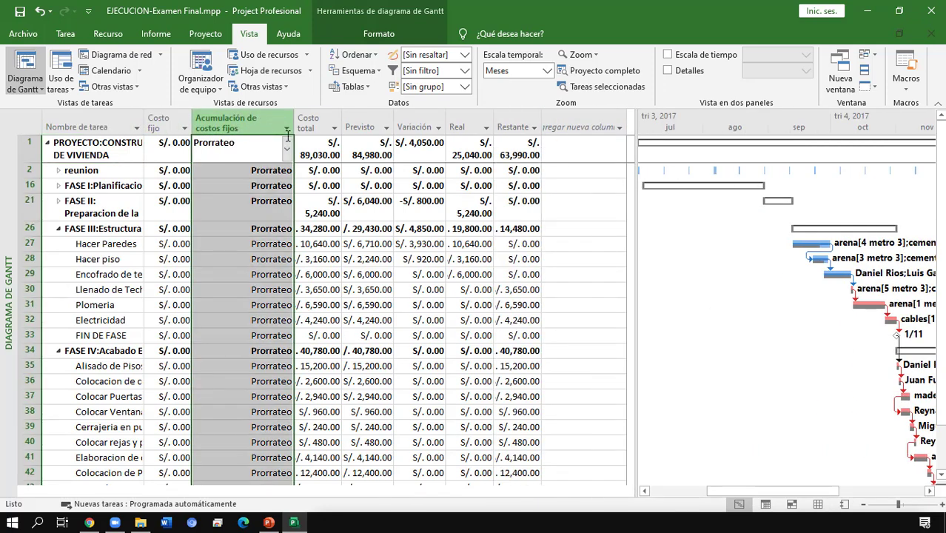
pyautogui.click(359, 125)
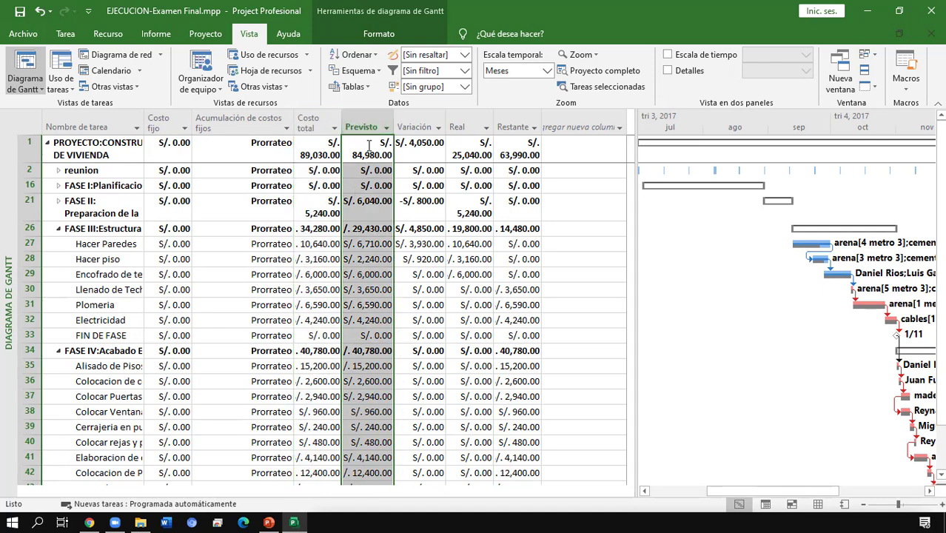
pyautogui.click(415, 124)
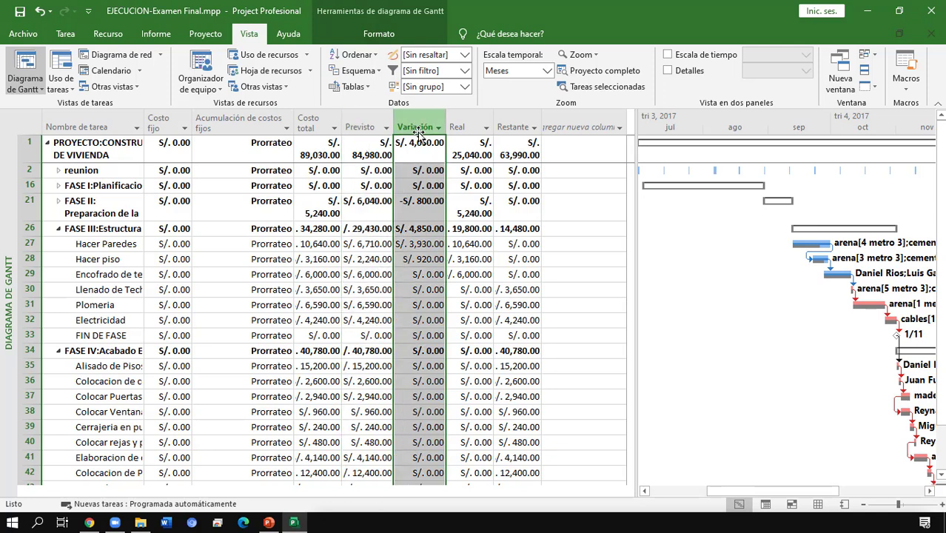
pyautogui.click(466, 125)
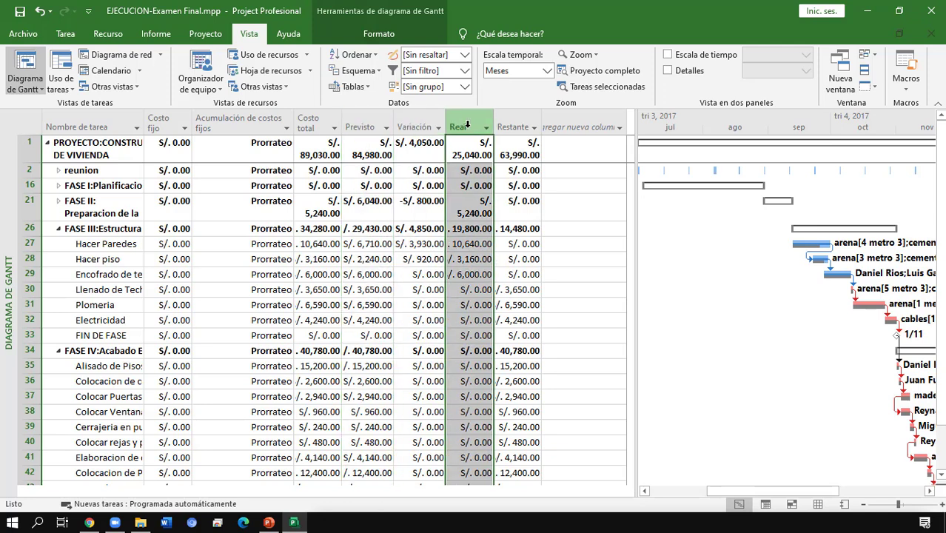
pyautogui.click(515, 125)
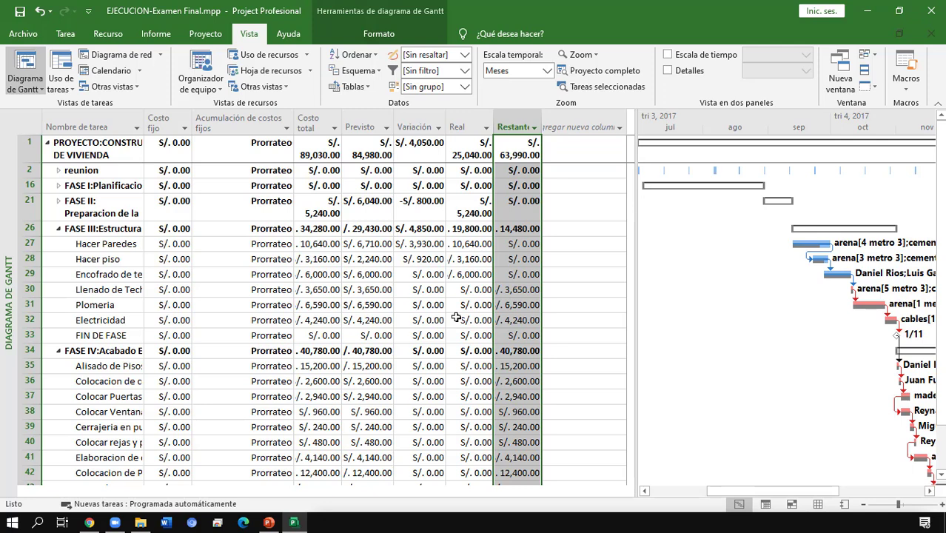
# Apply the Trabajo table and review its columns from Trabajo to % trabajo compl., plus FASE II's Real value
pyautogui.click(367, 87)
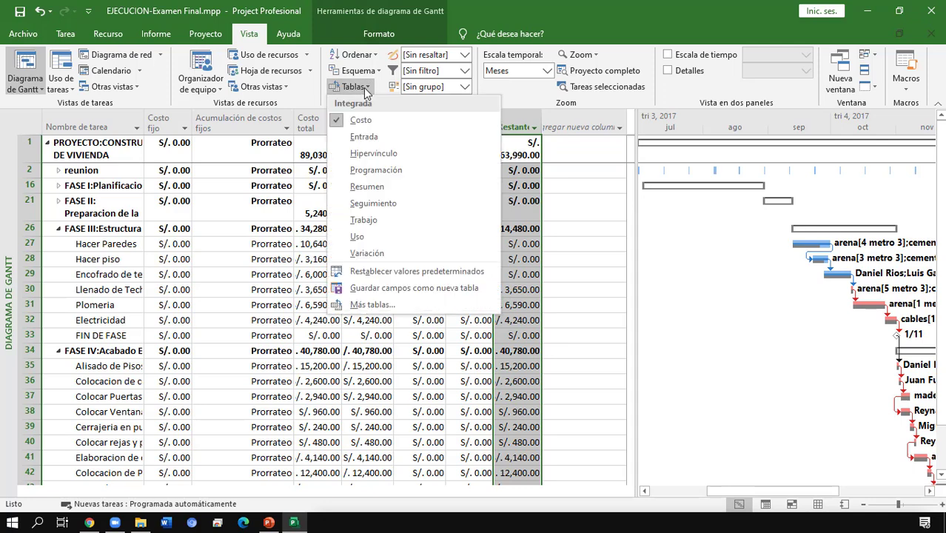
pyautogui.click(378, 222)
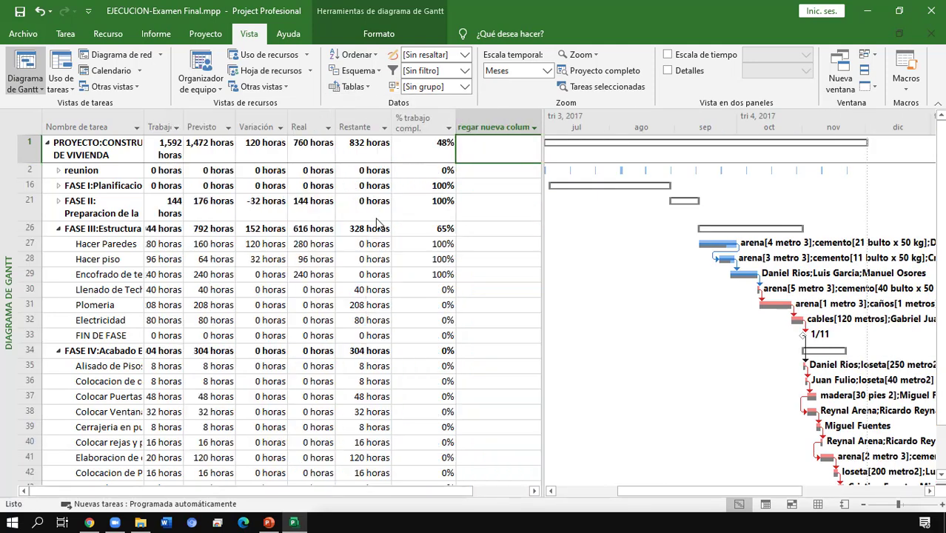
pyautogui.click(159, 127)
pyautogui.click(200, 126)
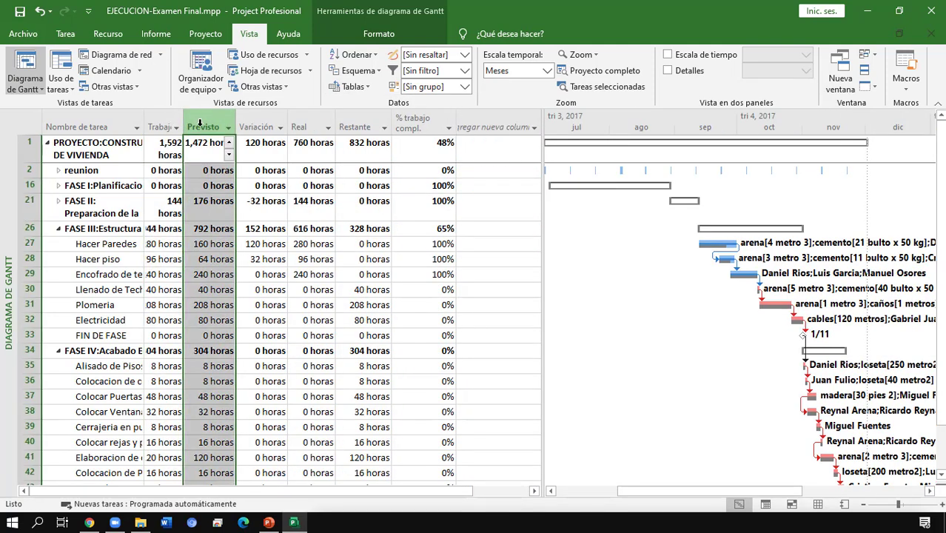
pyautogui.click(242, 127)
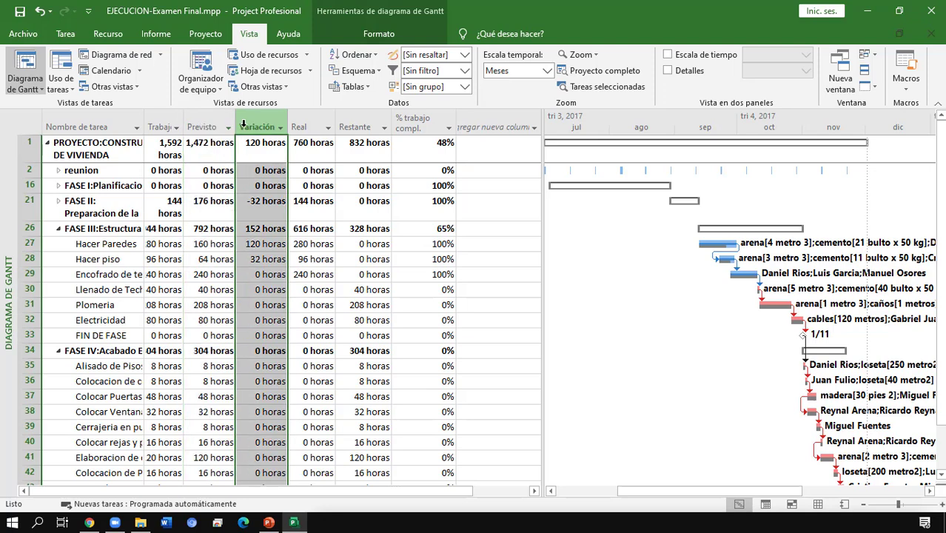
pyautogui.click(299, 127)
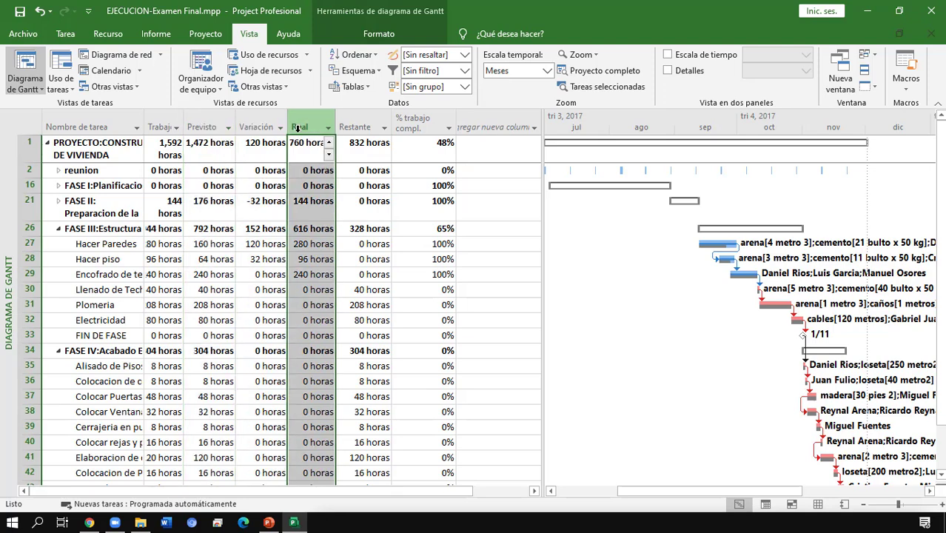
pyautogui.click(361, 127)
pyautogui.click(419, 119)
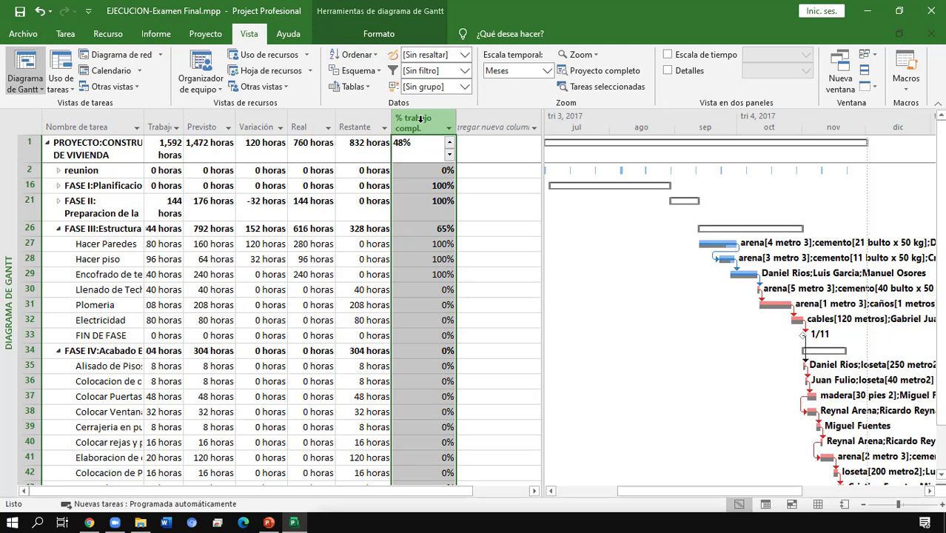
pyautogui.click(324, 206)
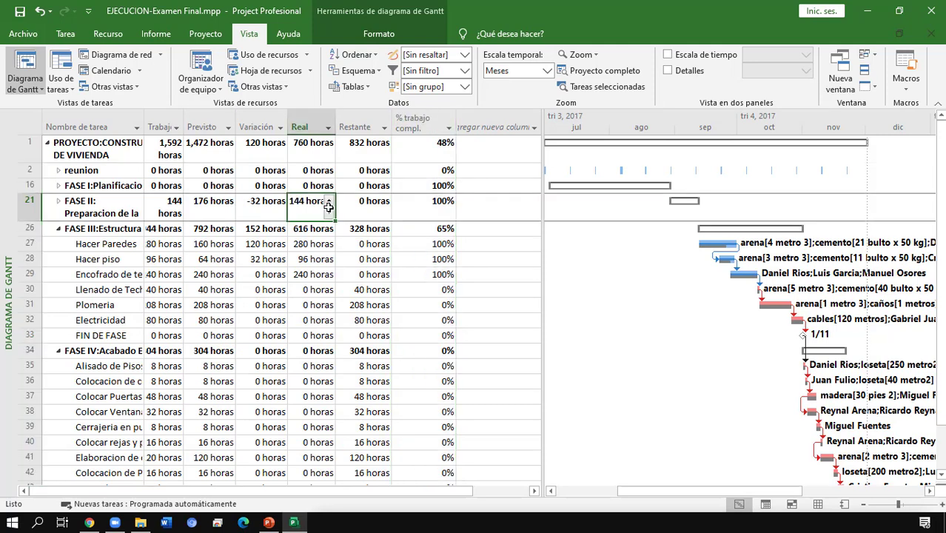
# Apply the Seguimiento table and highlight its % completado and % físico comp. columns
pyautogui.click(354, 87)
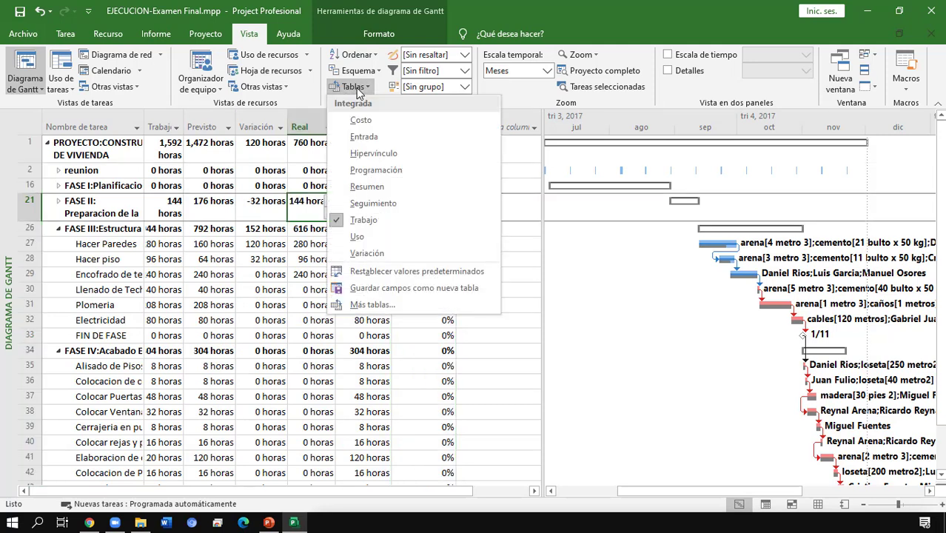
pyautogui.click(356, 90)
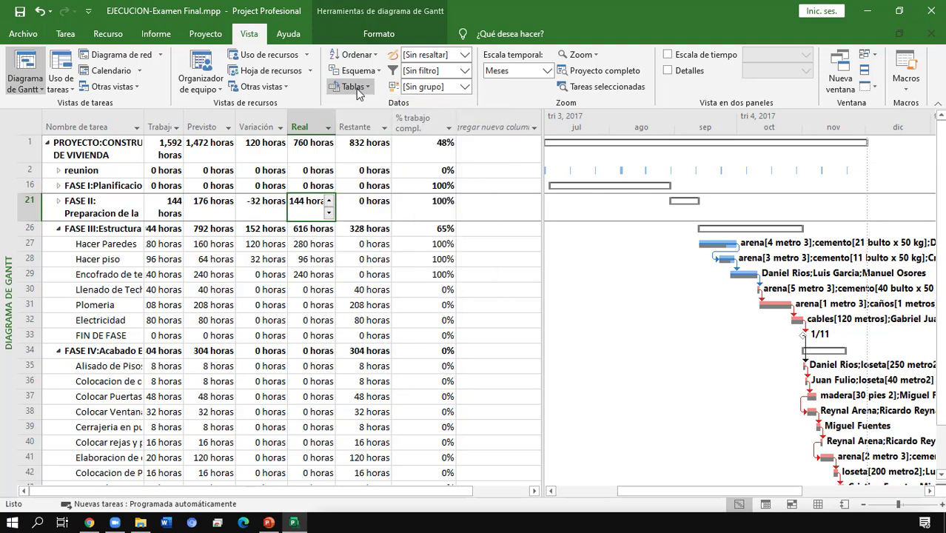
pyautogui.click(353, 89)
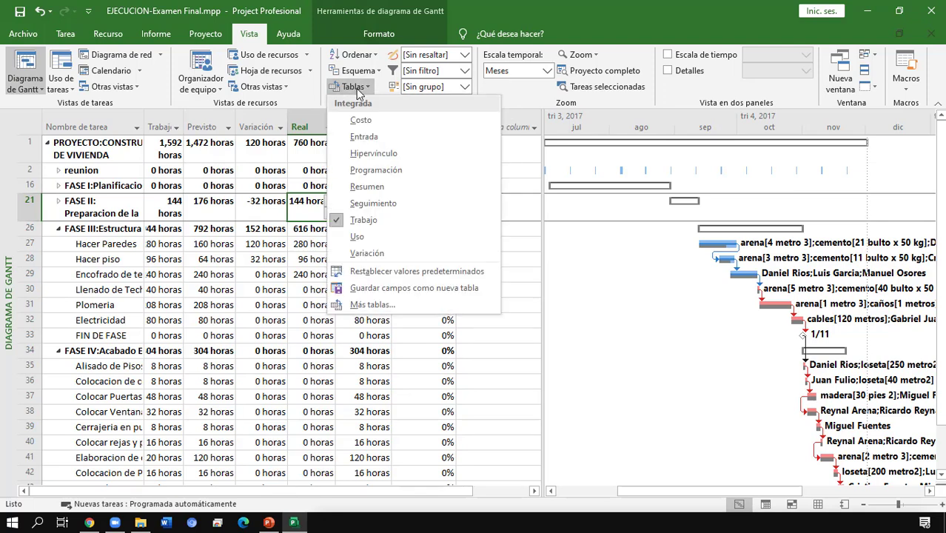
pyautogui.click(383, 204)
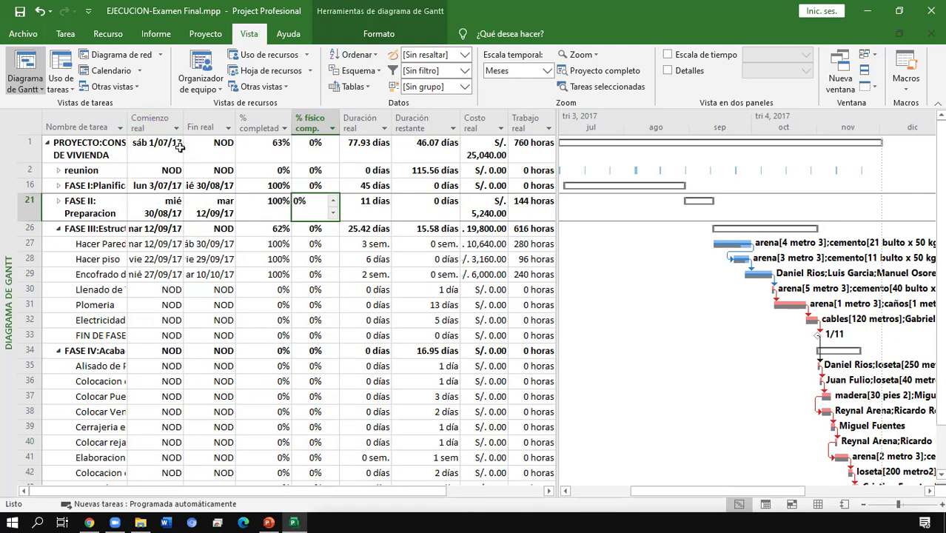
pyautogui.click(255, 122)
pyautogui.click(304, 120)
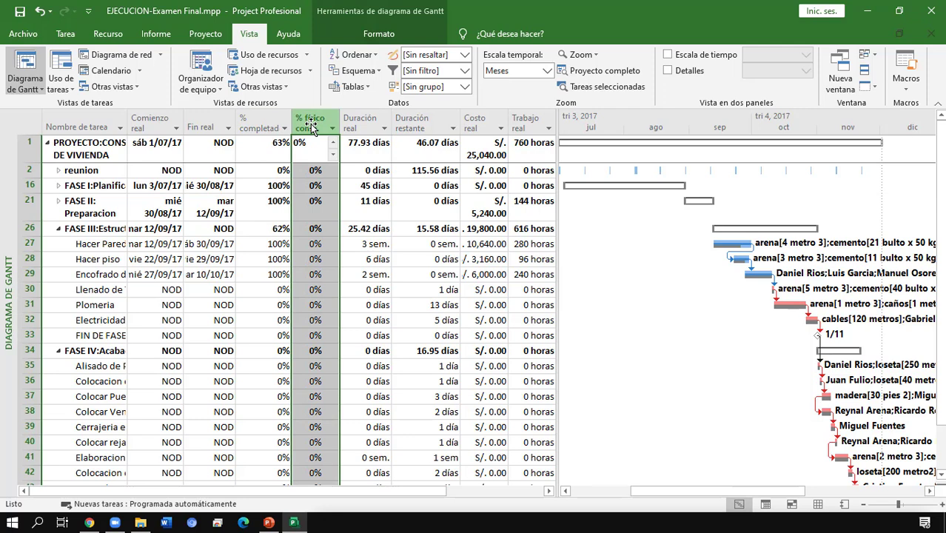
# Examine the % físico comp. values down the whole task list and return to the project summary task
pyautogui.click(311, 126)
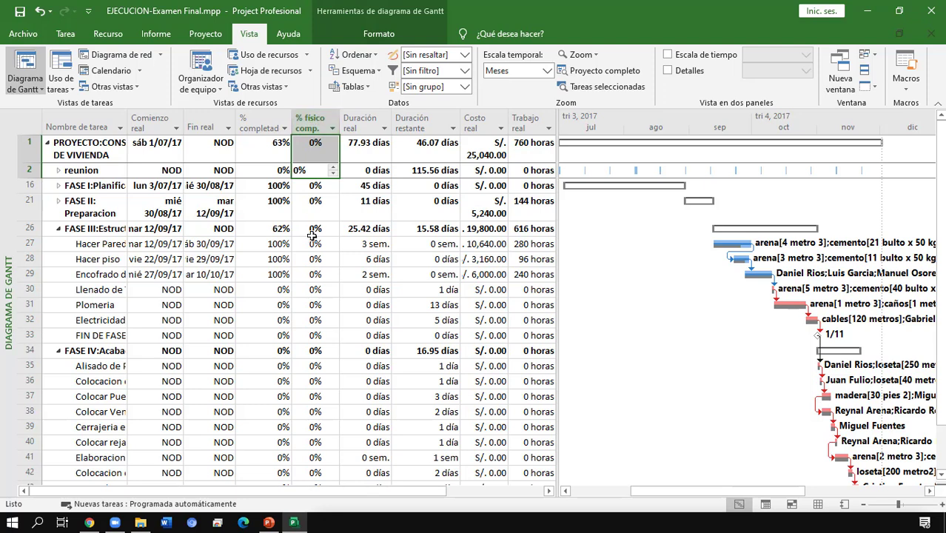
pyautogui.press('Down')
pyautogui.press('Down')
pyautogui.press('Down')
pyautogui.press('Down')
pyautogui.press('Down')
pyautogui.press('Down')
pyautogui.press('Down')
pyautogui.press('Down')
pyautogui.press('Down')
pyautogui.press('Down')
pyautogui.press('Down')
pyautogui.press('Down')
pyautogui.press('Down')
pyautogui.press('Down')
pyautogui.press('Down')
pyautogui.press('Down')
pyautogui.press('Down')
pyautogui.press('Down')
pyautogui.press('Down')
pyautogui.press('Down')
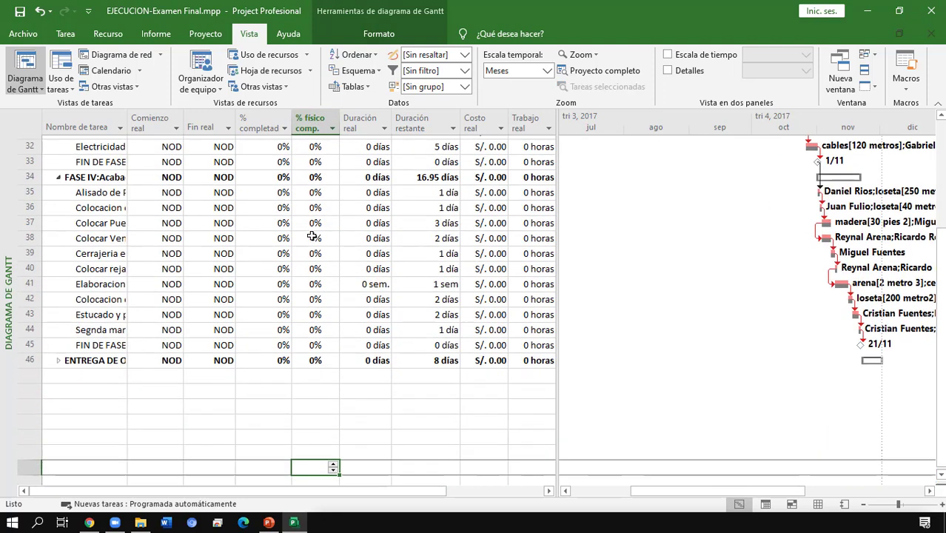
pyautogui.press('Up')
pyautogui.press('Up')
pyautogui.press('Up')
pyautogui.press('Up')
pyautogui.press('Up')
pyautogui.press('Up')
pyautogui.press('Up')
pyautogui.press('Up')
pyautogui.press('Up')
pyautogui.press('Up')
pyautogui.press('Up')
pyautogui.press('Up')
pyautogui.press('Up')
pyautogui.press('Up')
pyautogui.press('Up')
pyautogui.press('Up')
pyautogui.press('Up')
pyautogui.press('Up')
pyautogui.press('Up')
pyautogui.press('Up')
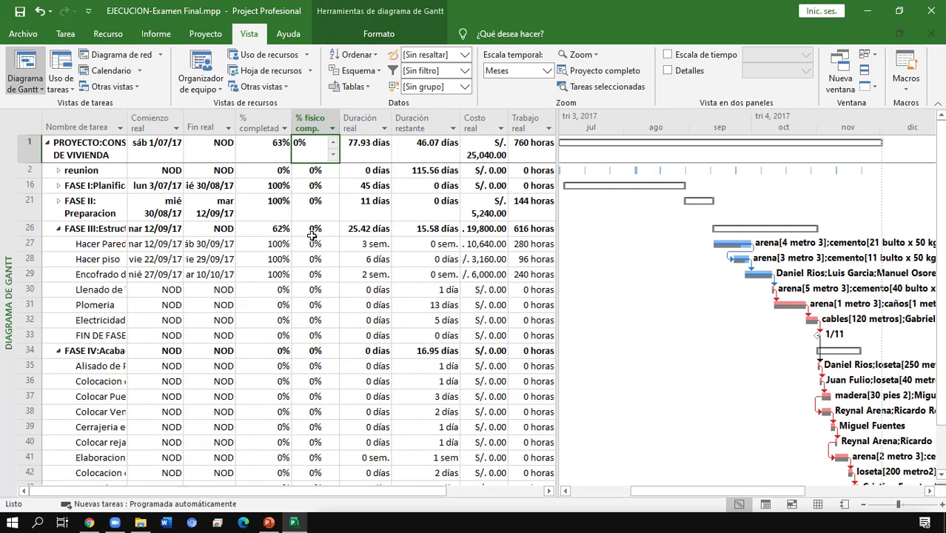
# Review the % completado column and compare the Duración real and Duración restante columns
pyautogui.press('Left')
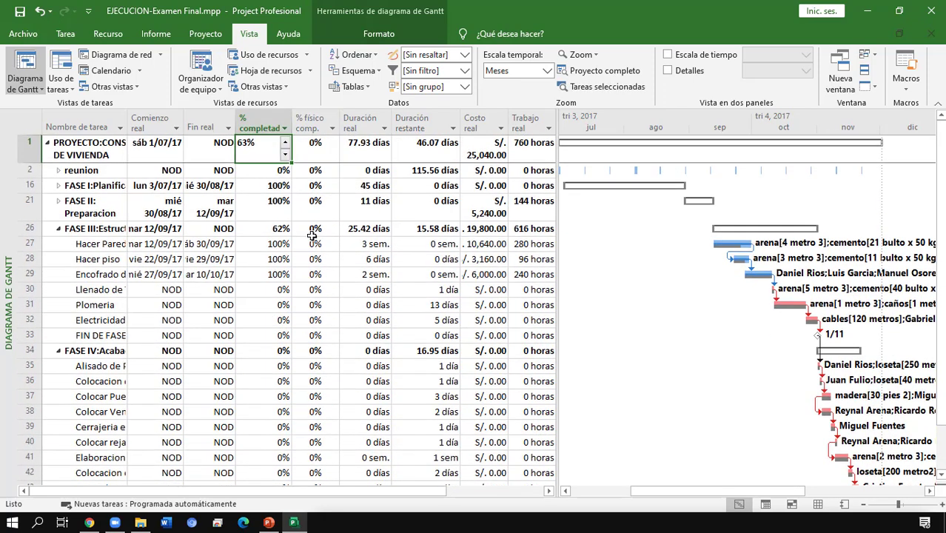
pyautogui.click(267, 129)
pyautogui.click(367, 126)
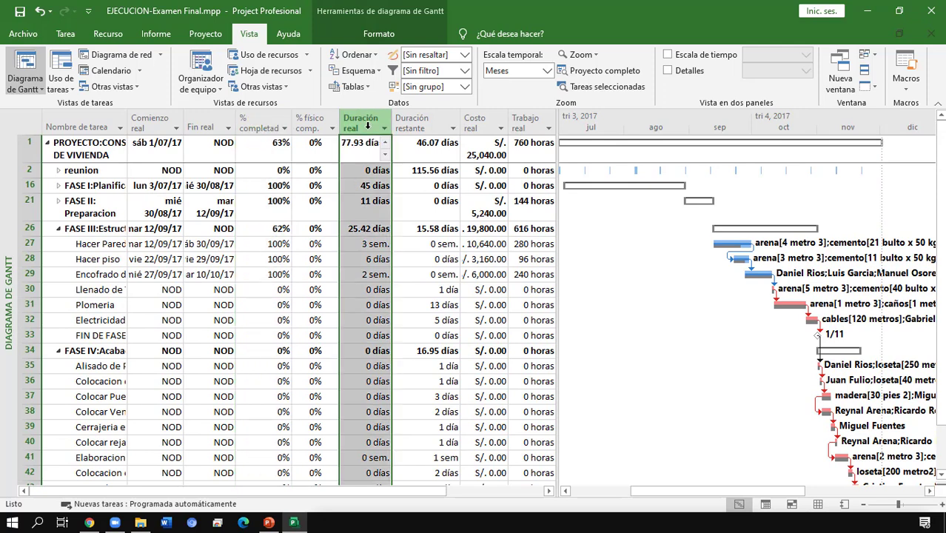
pyautogui.press('Right')
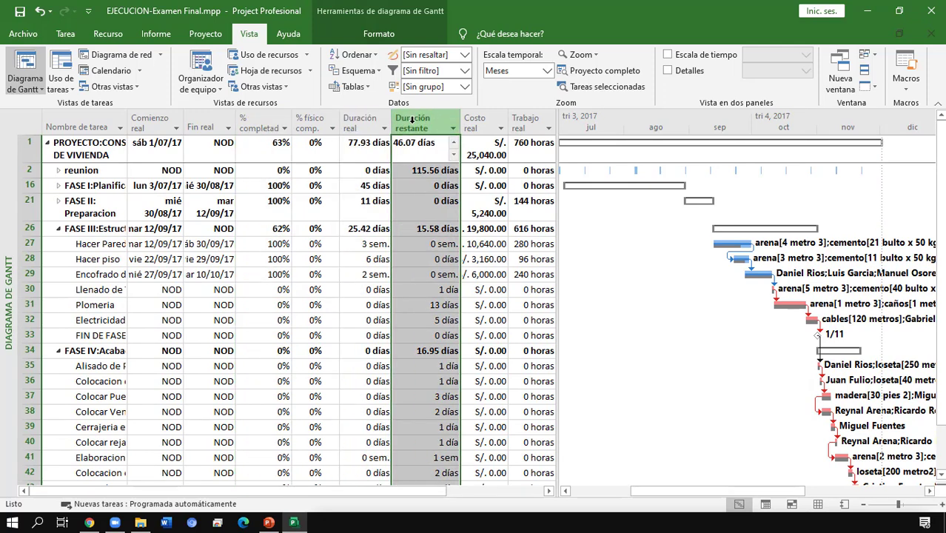
pyautogui.click(360, 126)
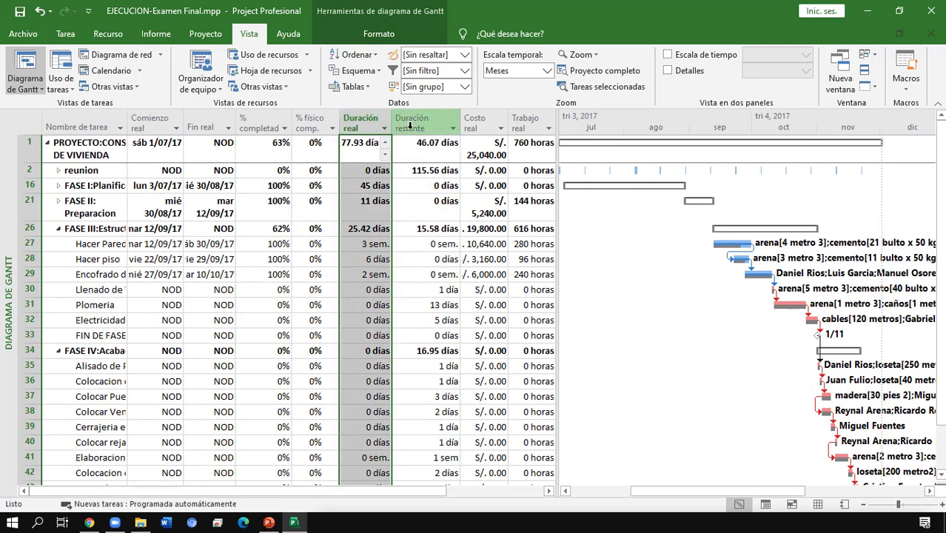
# Highlight the Duración restante column and widen the table area beside the Gantt chart to review it
pyautogui.click(409, 125)
pyautogui.moveTo(557, 118); pyautogui.dragTo(625, 115)
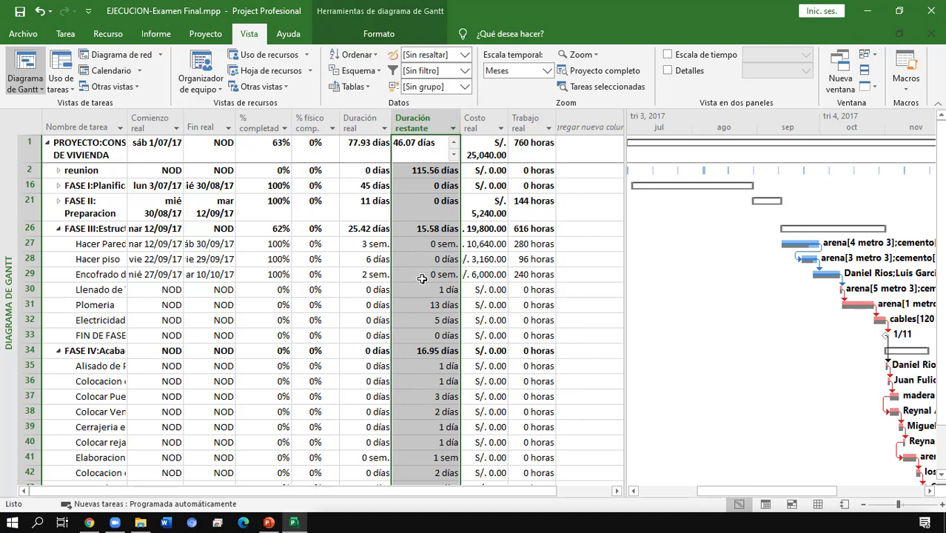
pyautogui.press('Left')
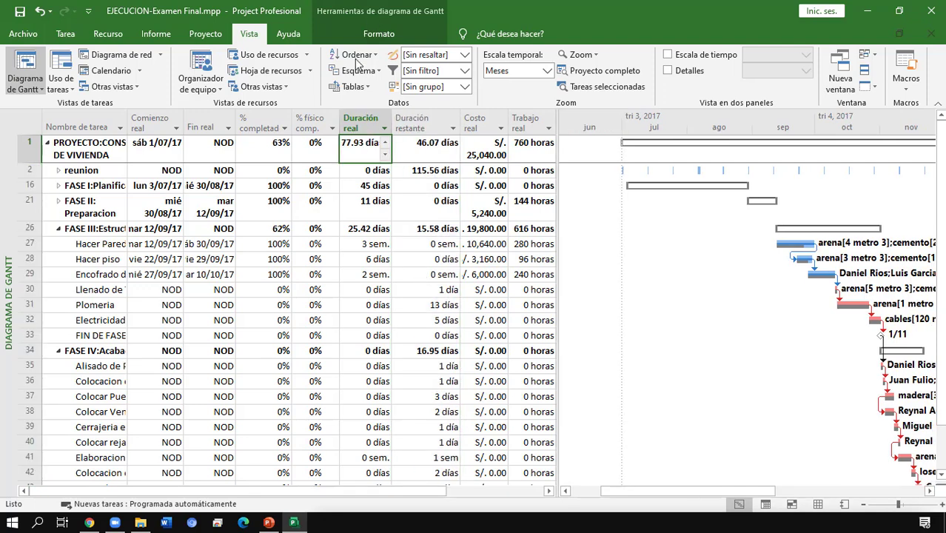
# Apply the Entrada table to the Gantt chart view
pyautogui.click(36, 91)
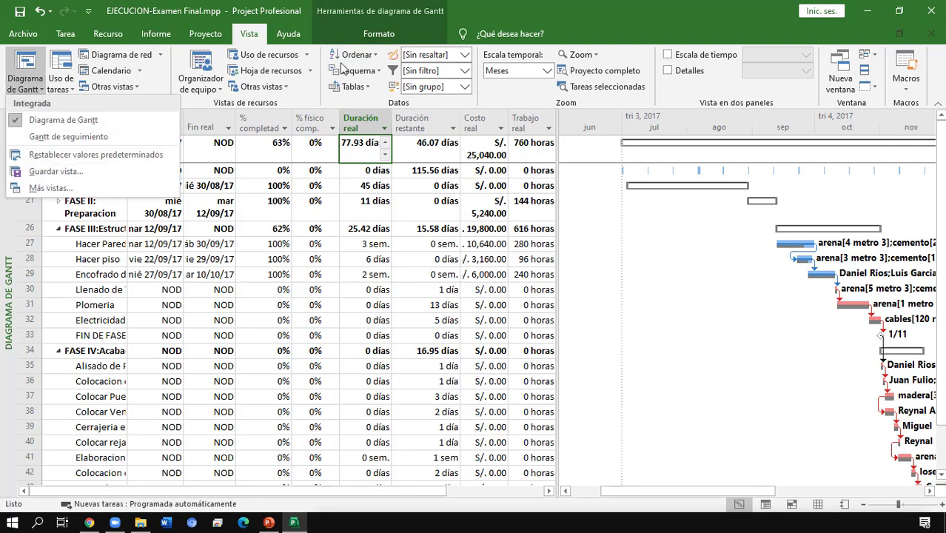
pyautogui.click(343, 87)
pyautogui.click(343, 87)
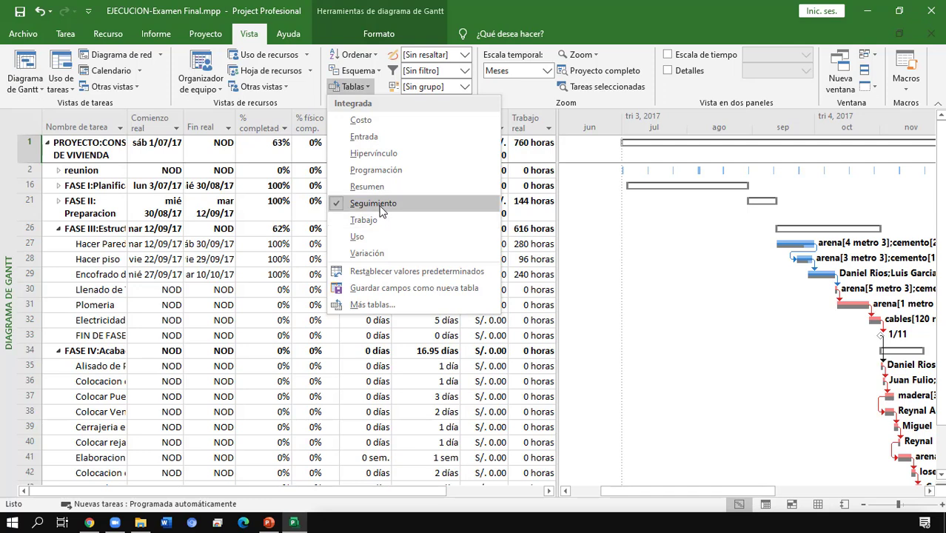
pyautogui.click(378, 137)
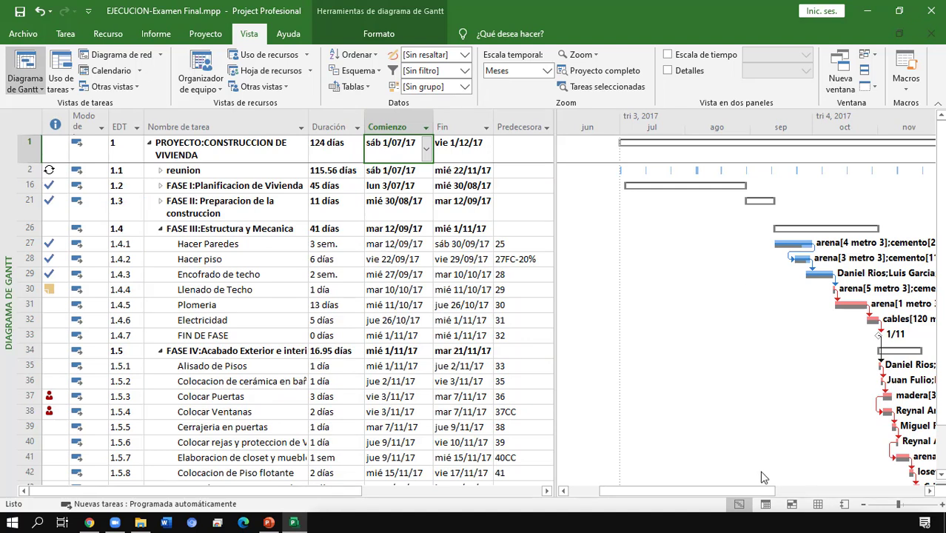
# Switch to the Uso de tareas view and apply the Costo table to review costs per task and resource
pyautogui.click(767, 504)
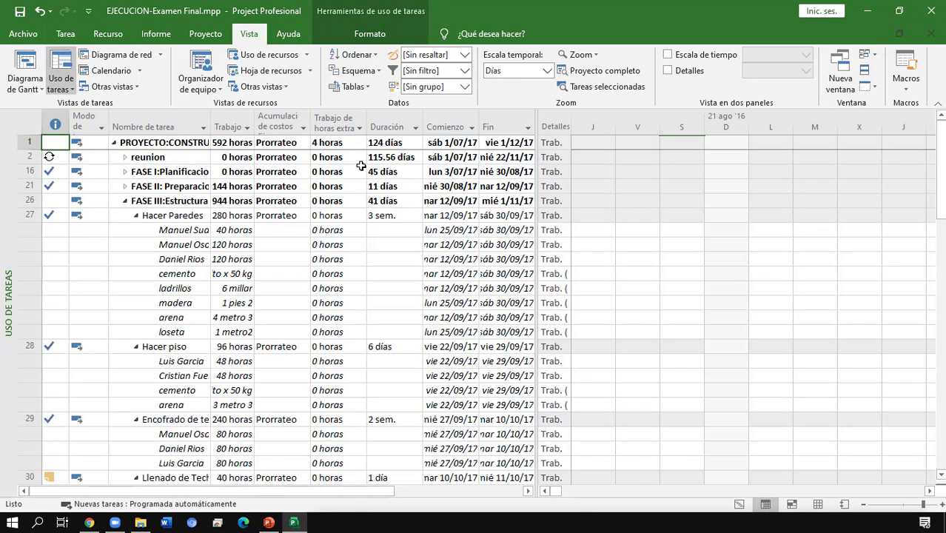
pyautogui.click(359, 89)
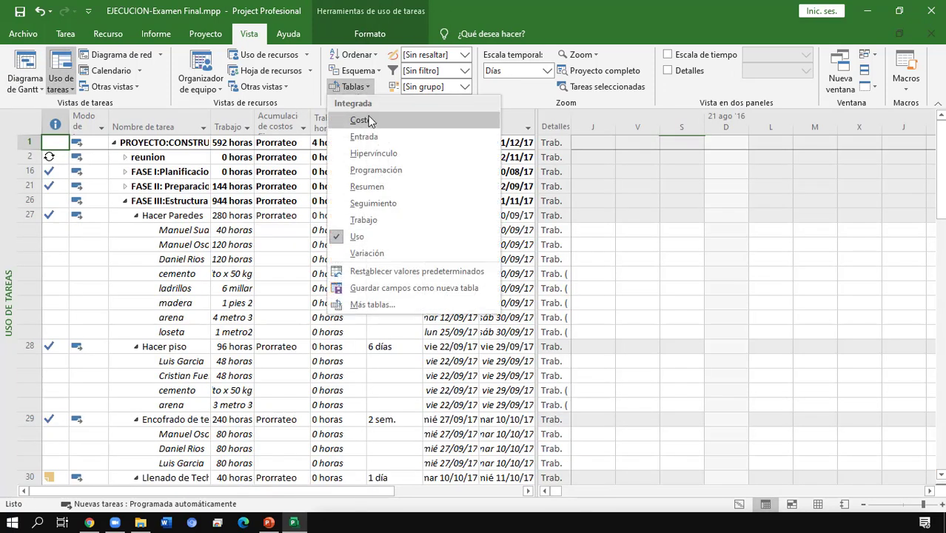
pyautogui.click(366, 119)
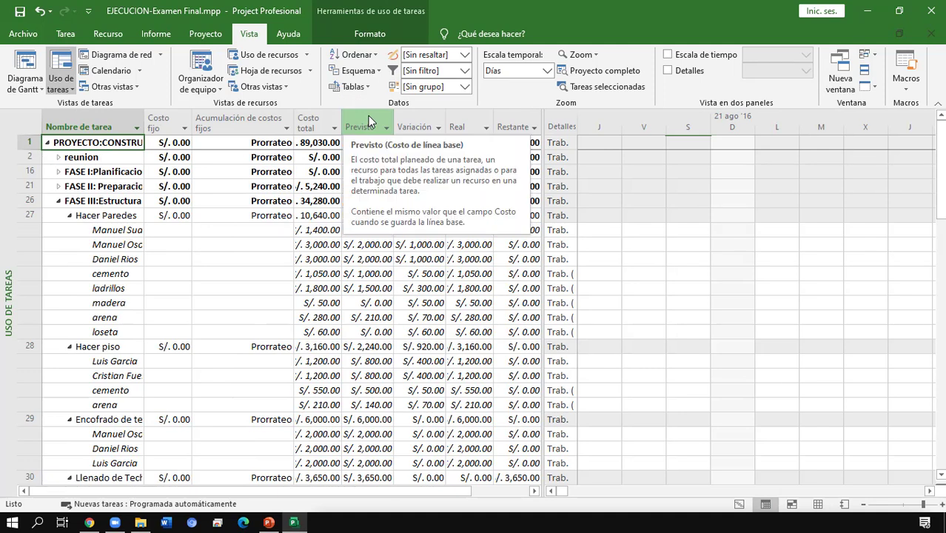
pyautogui.click(280, 169)
pyautogui.click(141, 257)
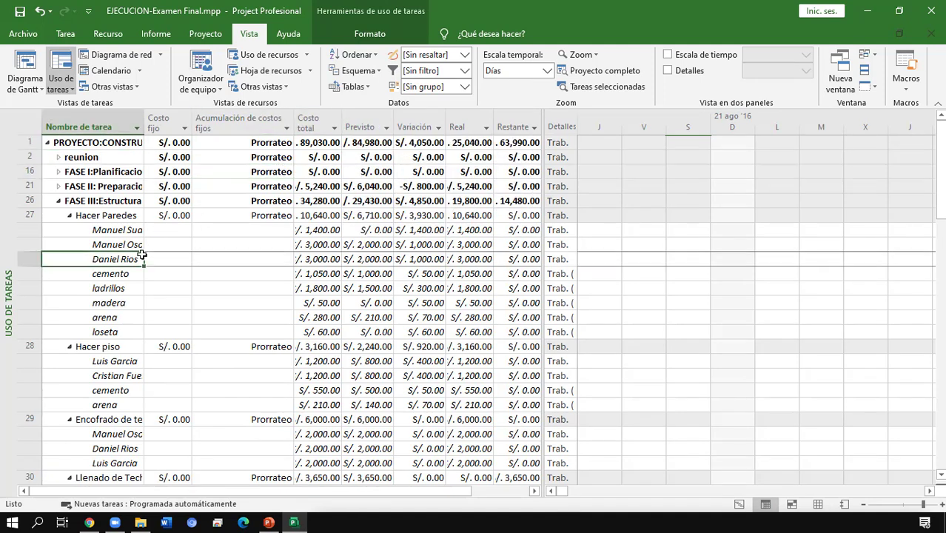
# Show the Seguimiento table and then the Trabajo table in the Uso de tareas view
pyautogui.click(353, 87)
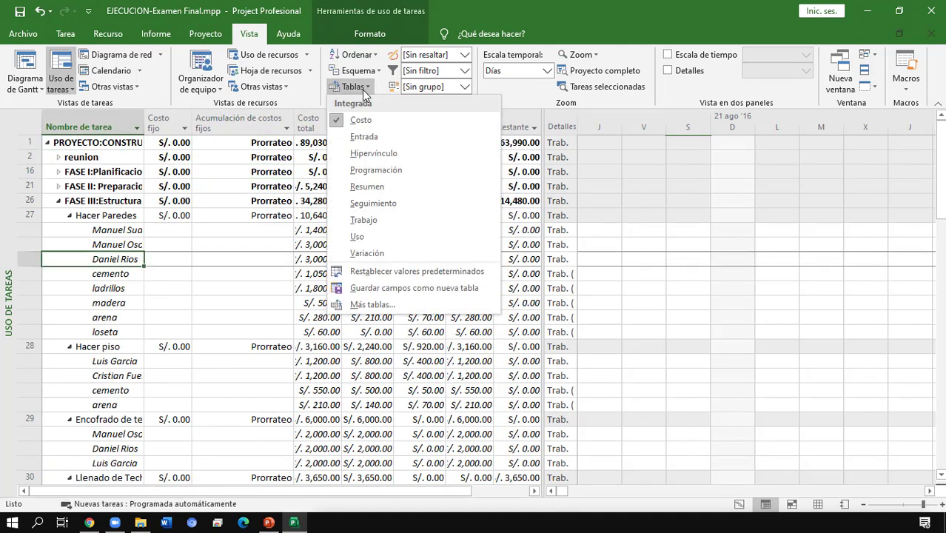
pyautogui.click(384, 207)
pyautogui.click(354, 87)
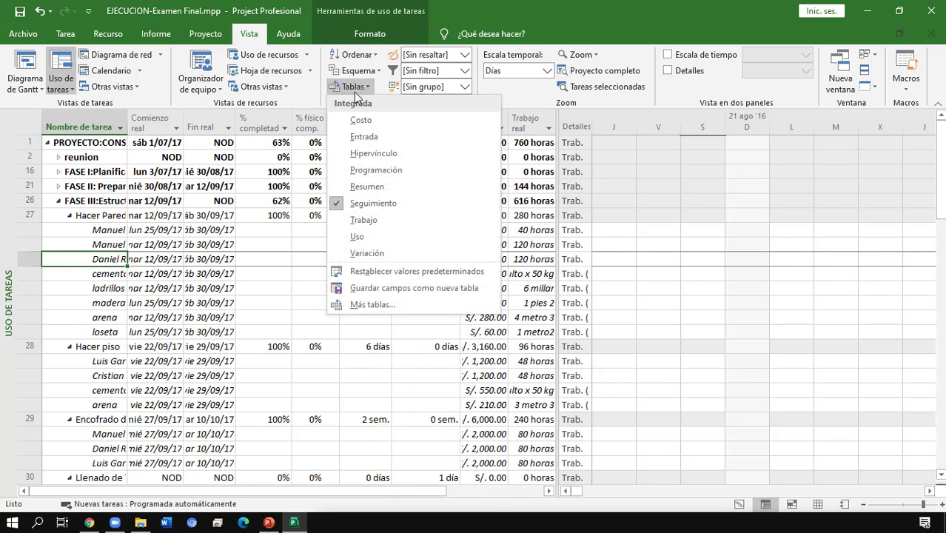
pyautogui.click(376, 217)
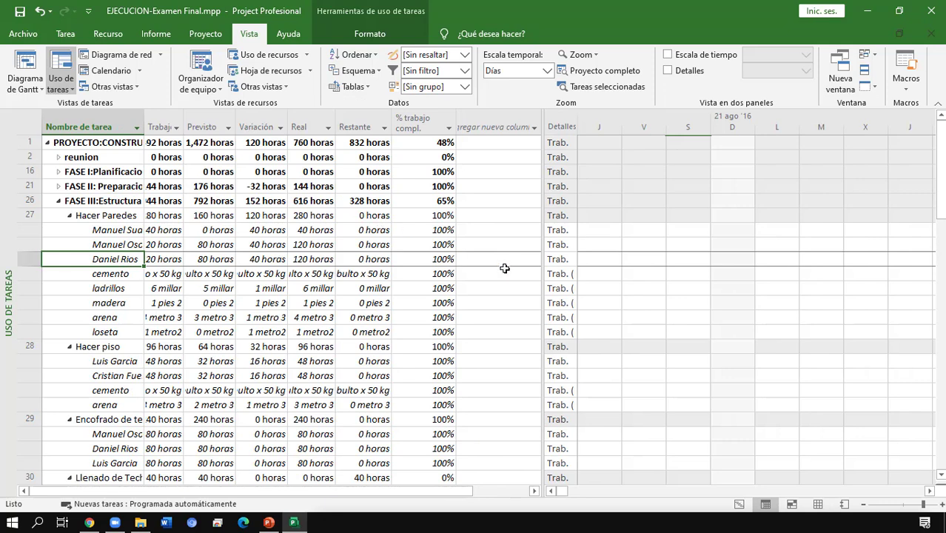
# Compare the tables applied in the Gantt chart and Uso de tareas views, keeping Entrada on the Gantt chart
pyautogui.click(739, 504)
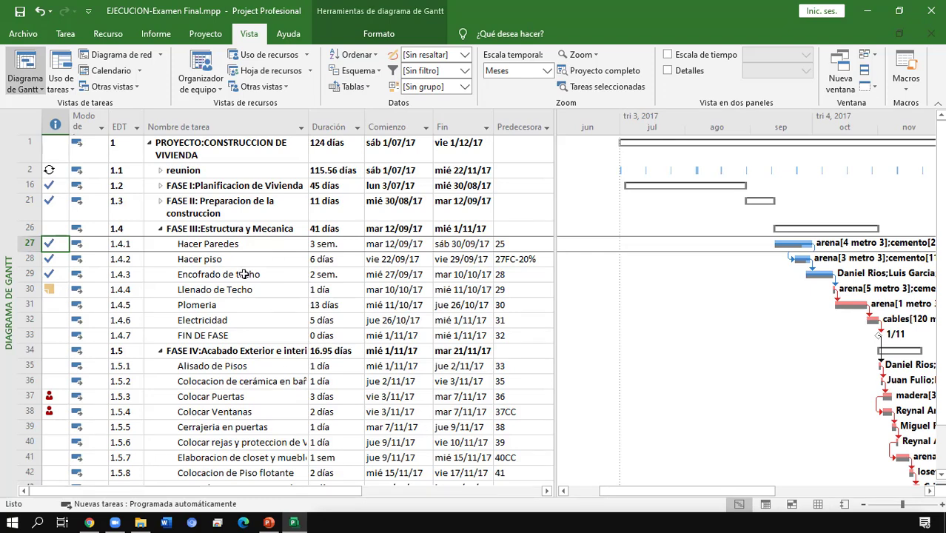
pyautogui.click(765, 504)
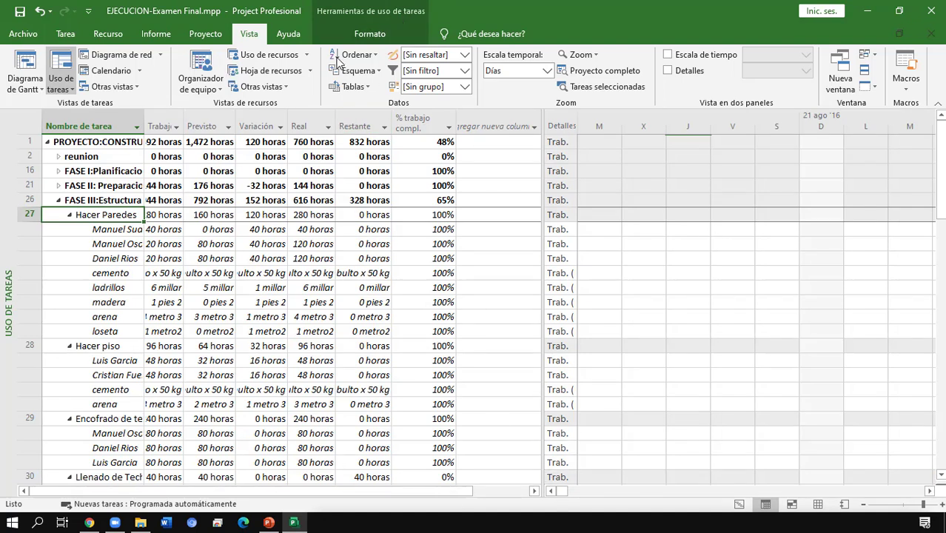
pyautogui.click(352, 87)
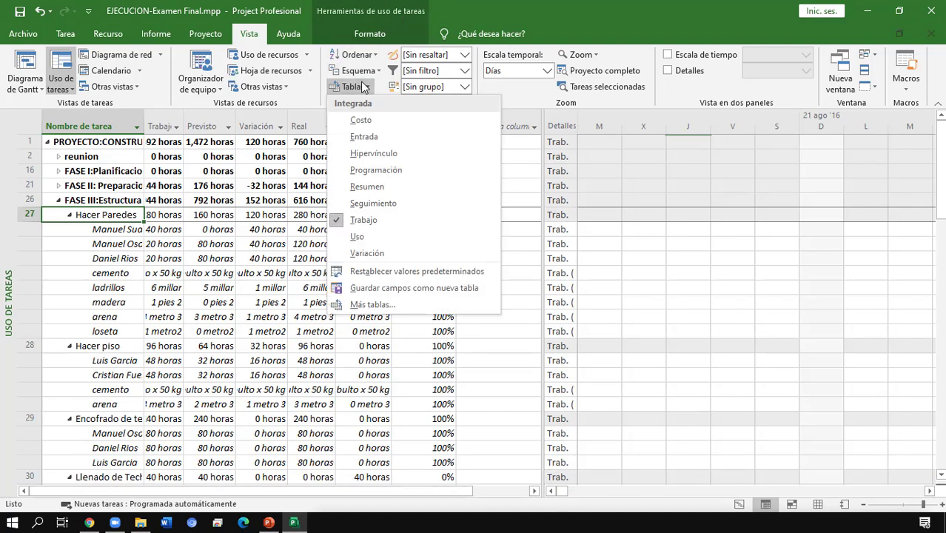
pyautogui.click(740, 504)
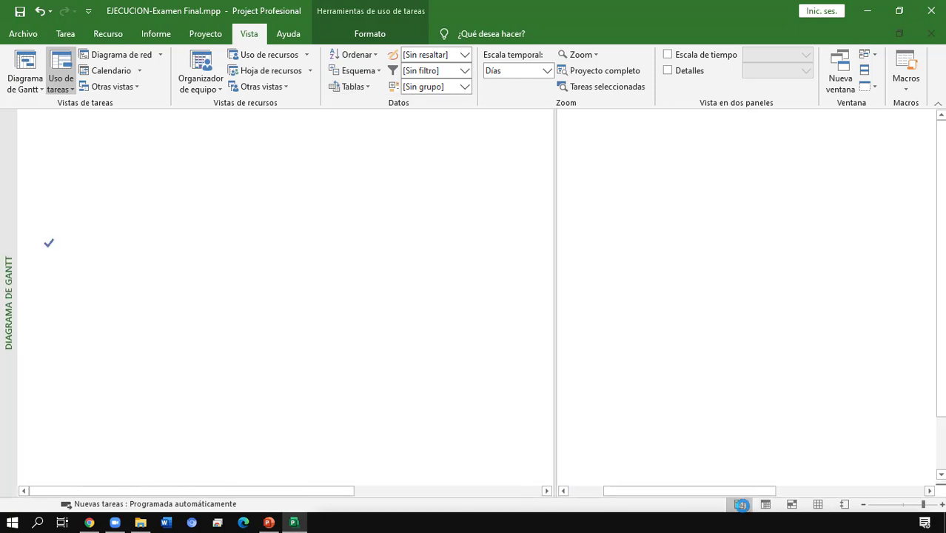
pyautogui.click(352, 86)
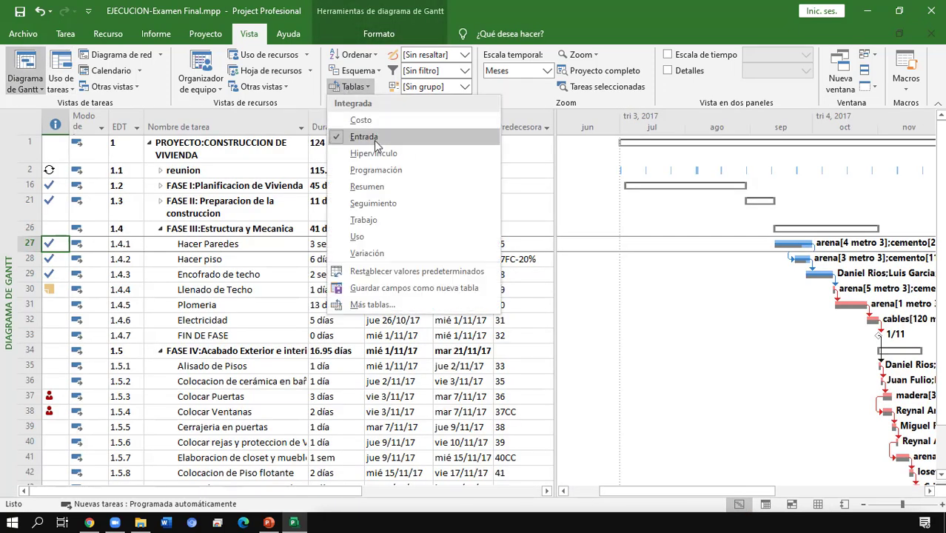
pyautogui.click(376, 143)
# Switch to the Uso de tareas view and apply the Entrada table there
pyautogui.click(766, 504)
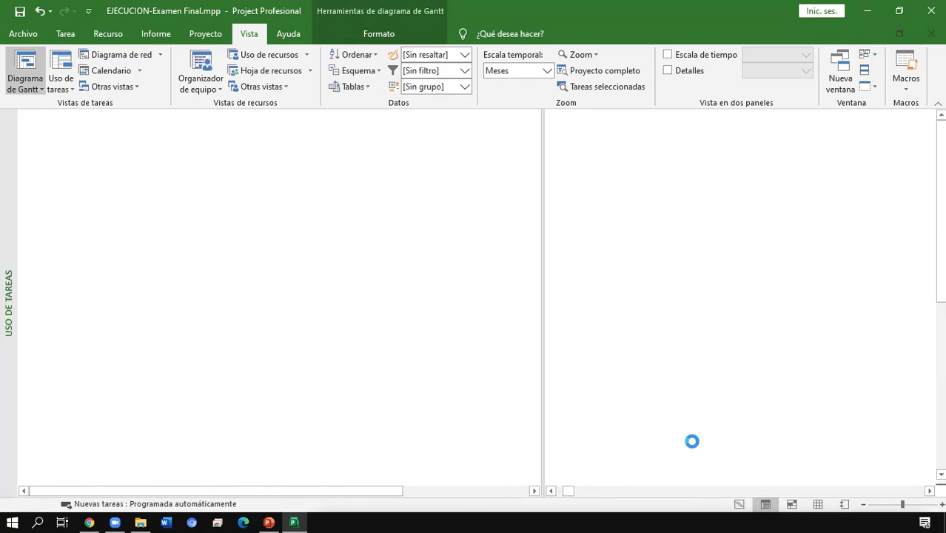
pyautogui.click(352, 87)
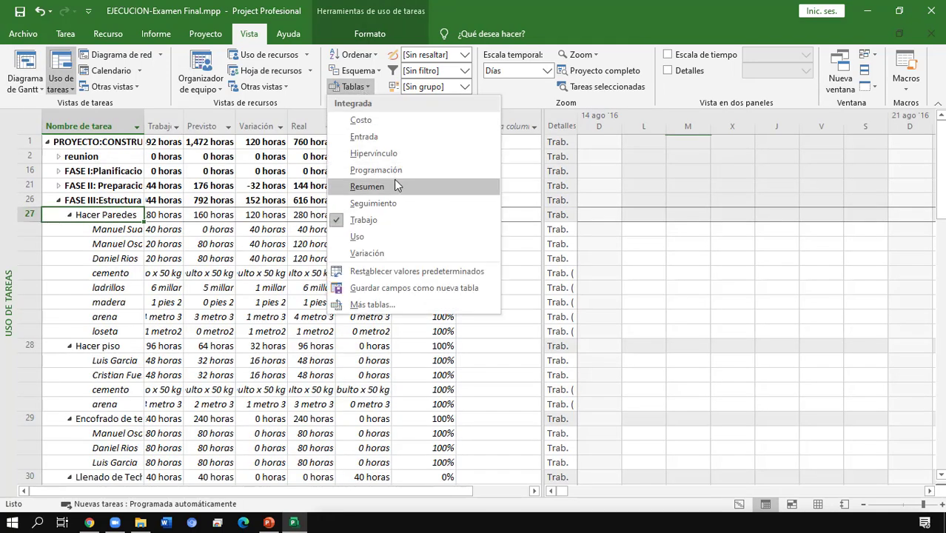
pyautogui.click(364, 137)
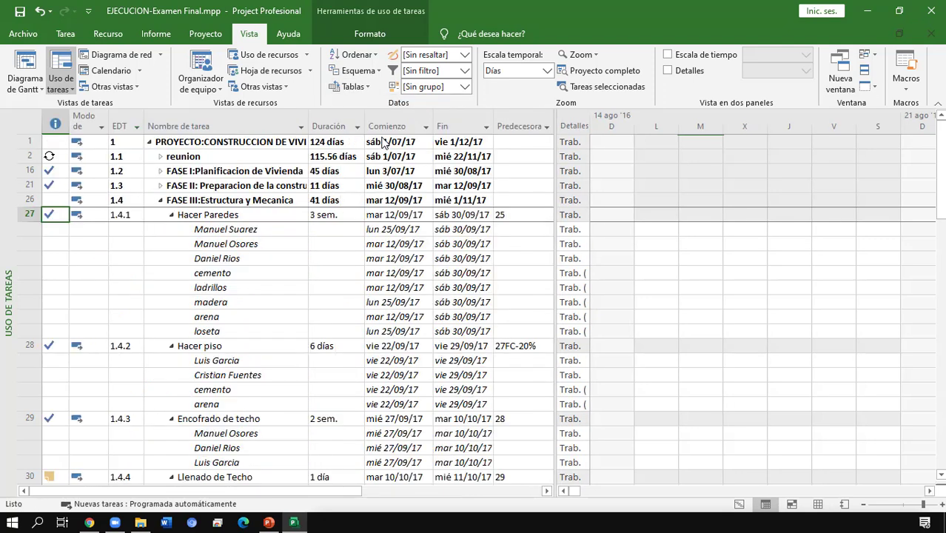
# Return to the Gantt chart, open the Evolución dashboard report and review its work and task burndown charts
pyautogui.click(739, 504)
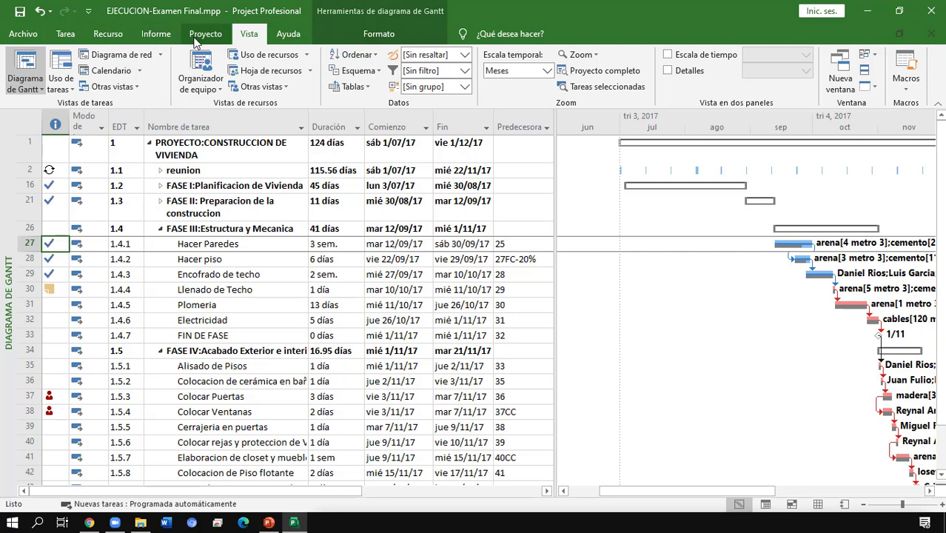
pyautogui.click(155, 33)
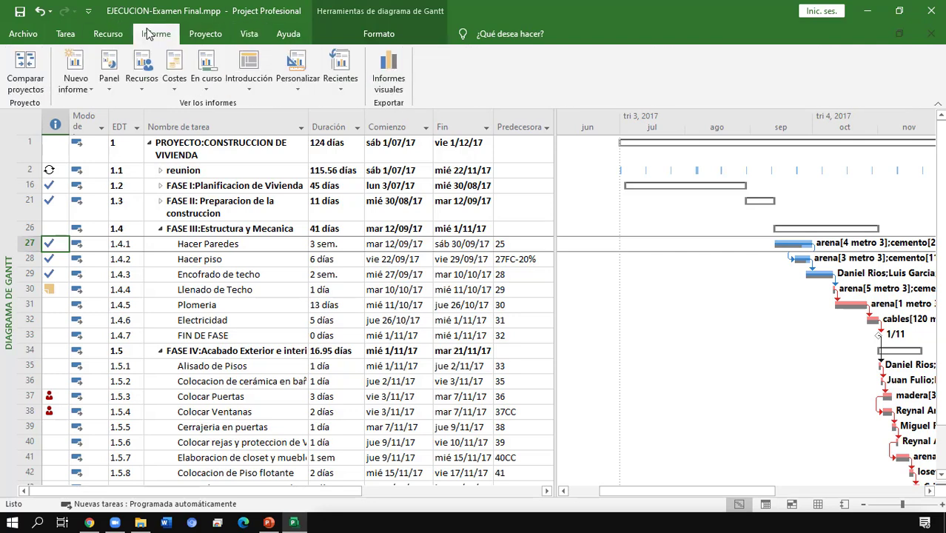
pyautogui.click(115, 80)
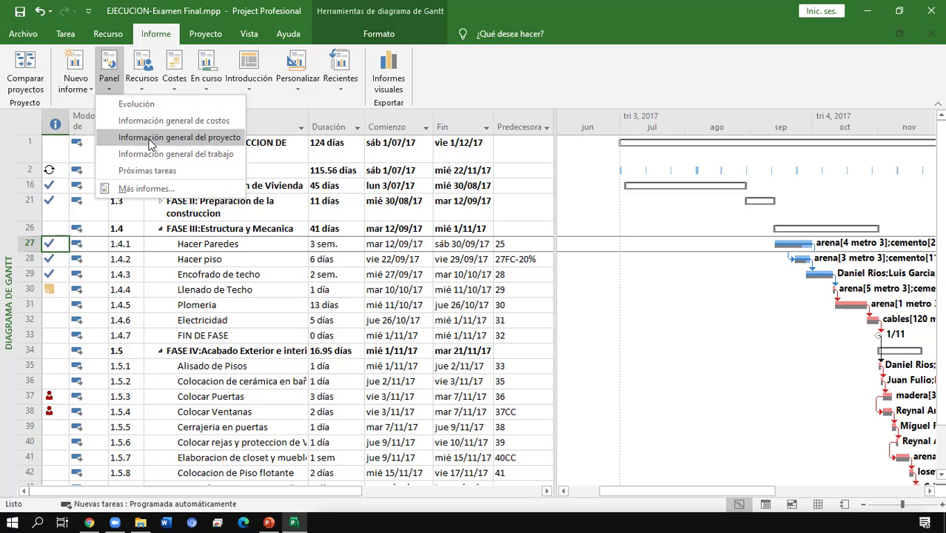
pyautogui.click(137, 104)
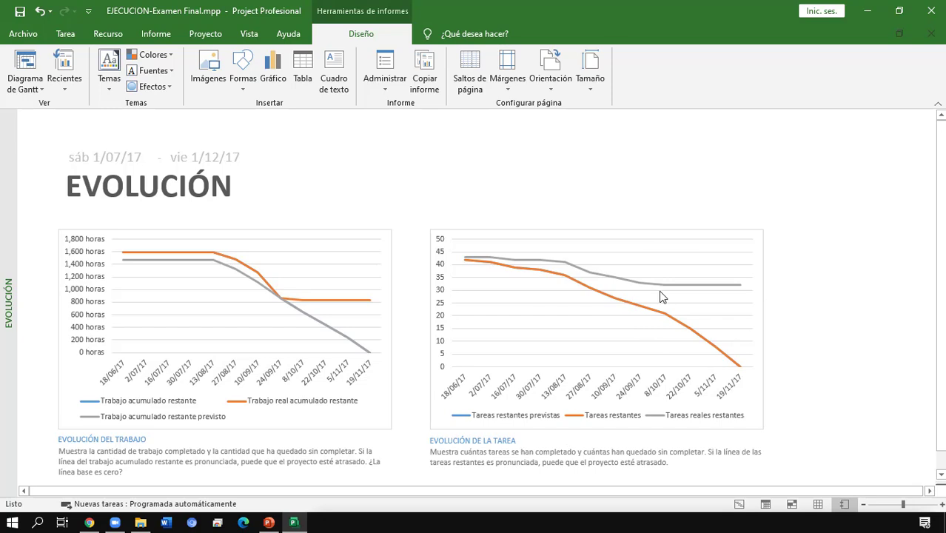
pyautogui.scroll(-1, 501, 300)
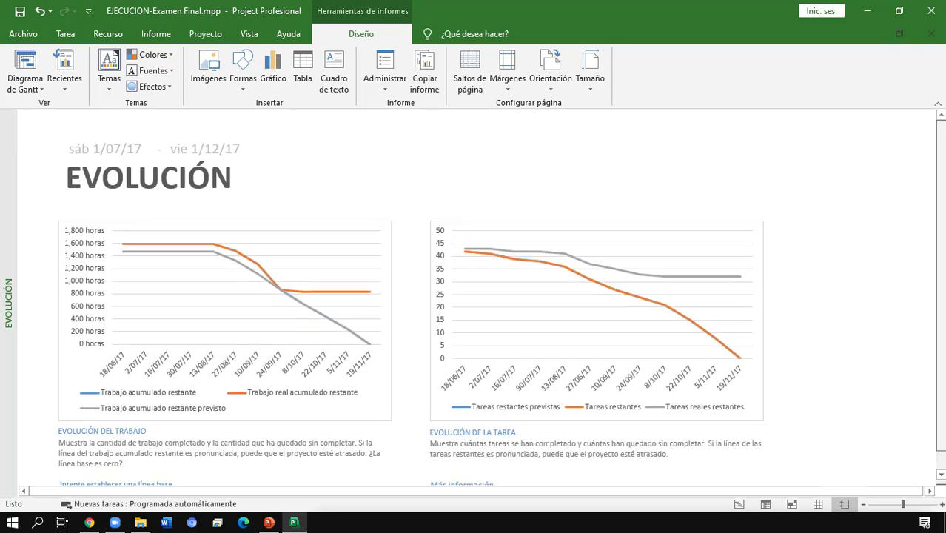
pyautogui.scroll(1, 501, 300)
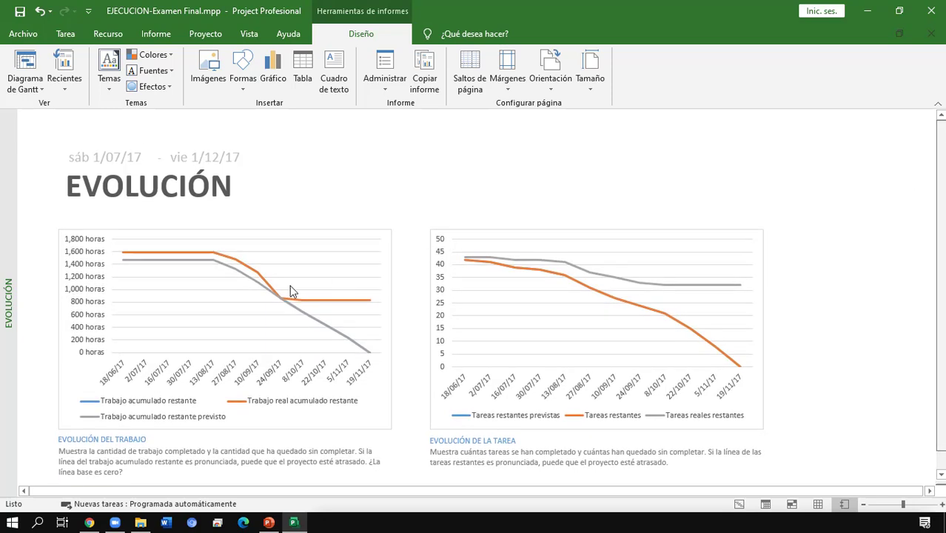
# Open the Información general de costos report and review its % completado box, progress chart and cost status sections
pyautogui.click(154, 36)
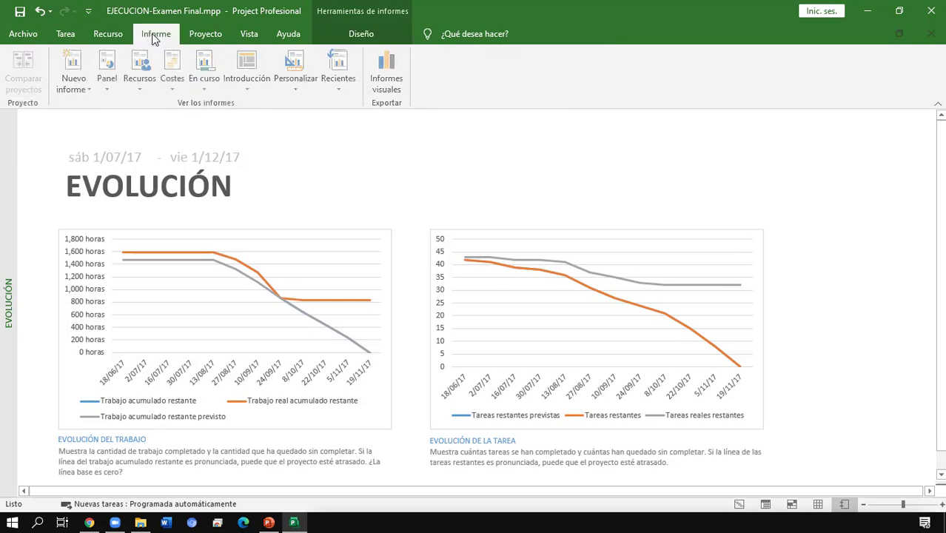
pyautogui.click(113, 78)
pyautogui.click(156, 120)
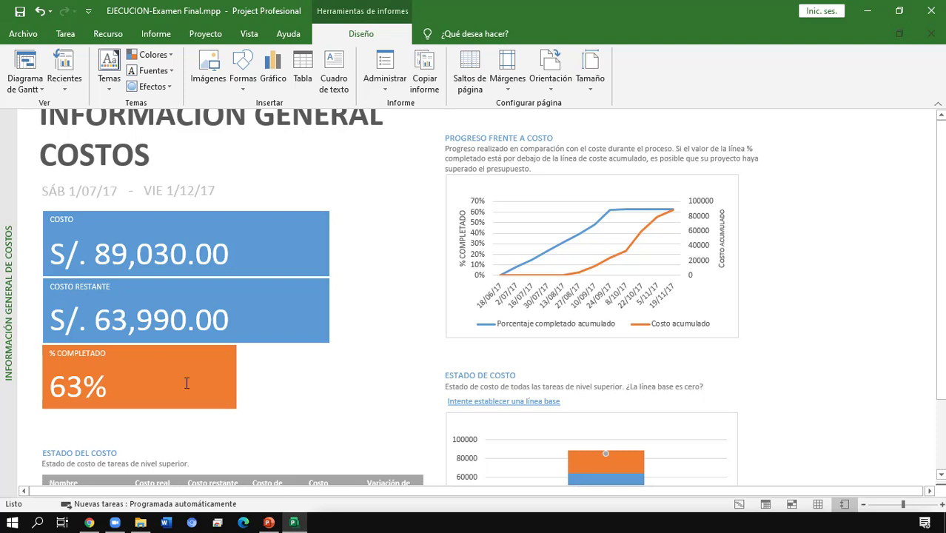
pyautogui.click(102, 382)
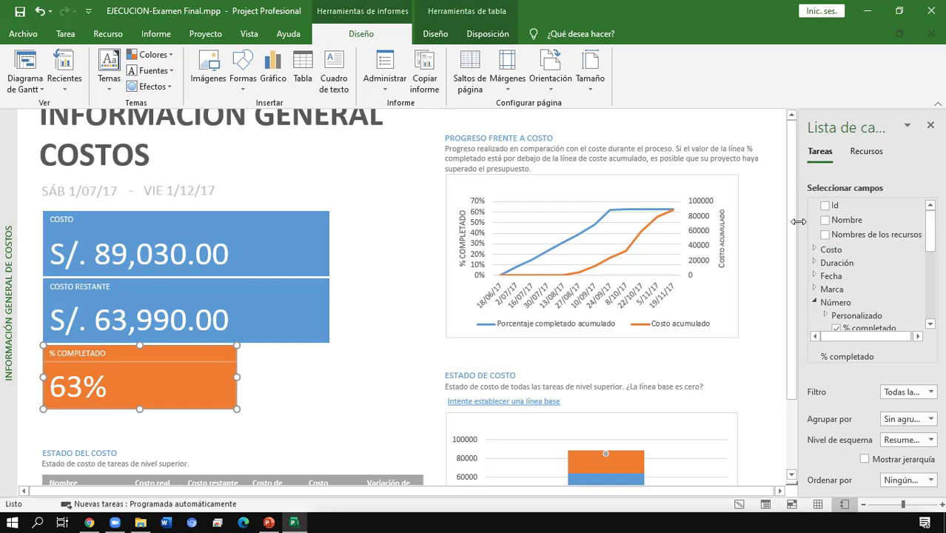
pyautogui.scroll(-2, 791, 331)
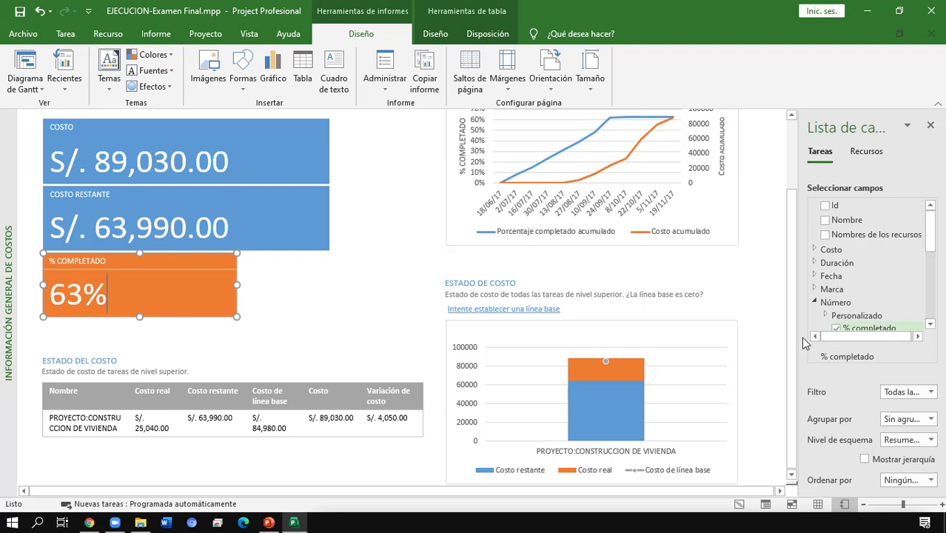
pyautogui.moveTo(795, 356); pyautogui.dragTo(795, 284)
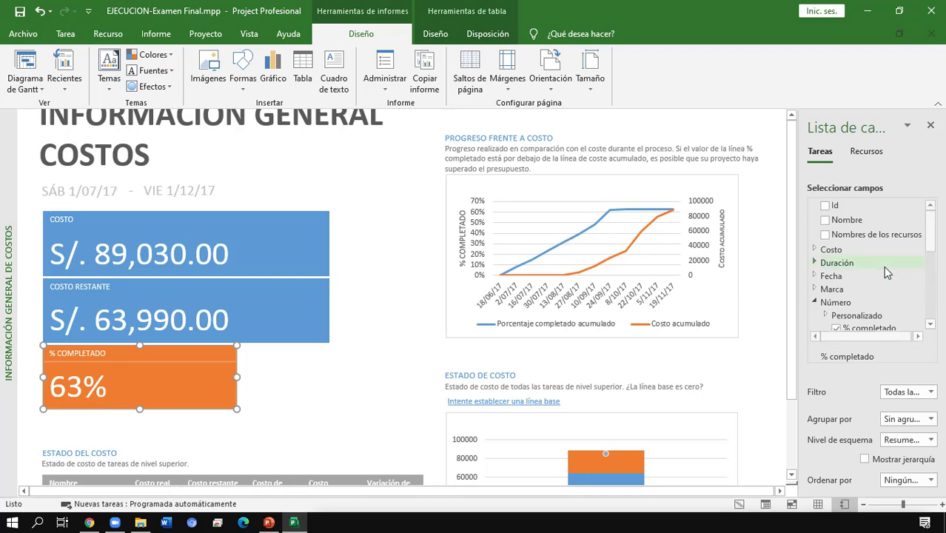
pyautogui.moveTo(793, 284); pyautogui.dragTo(779, 354)
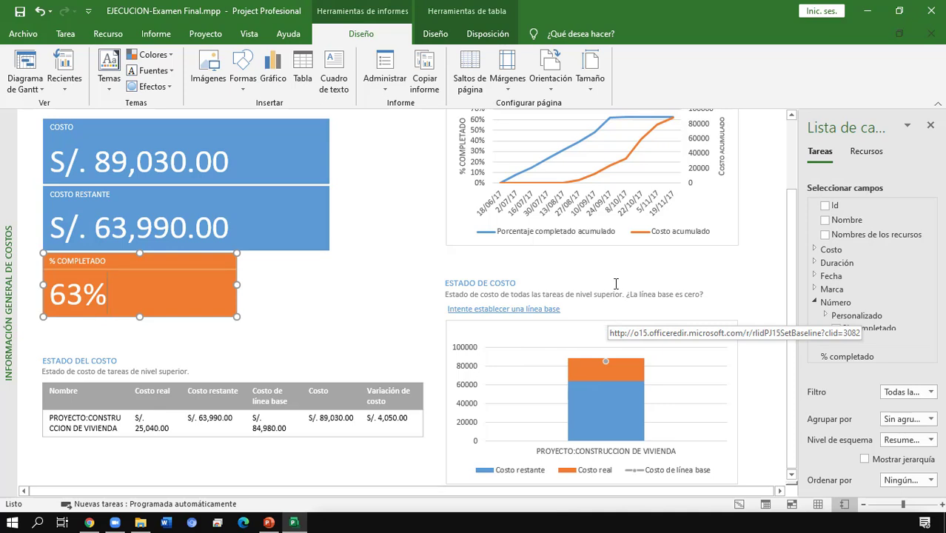
# Open the Información general del proyecto report and review it through to the end of the Tareas retrasadas table
pyautogui.click(155, 33)
pyautogui.click(109, 80)
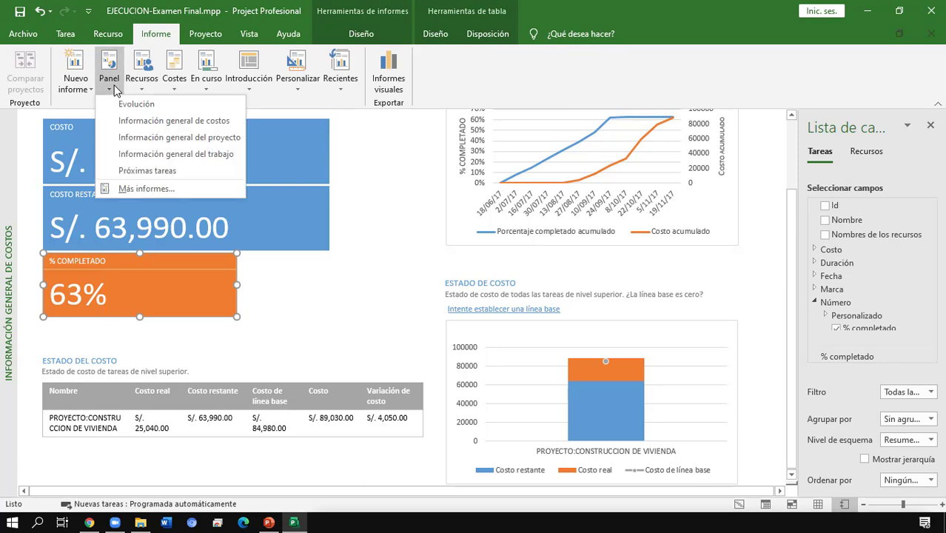
pyautogui.click(170, 138)
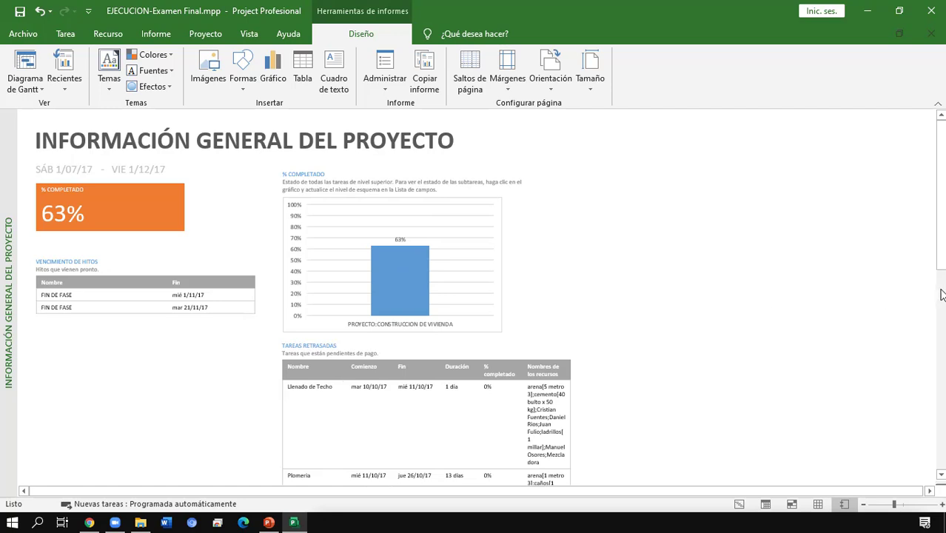
pyautogui.moveTo(941, 237); pyautogui.dragTo(923, 471)
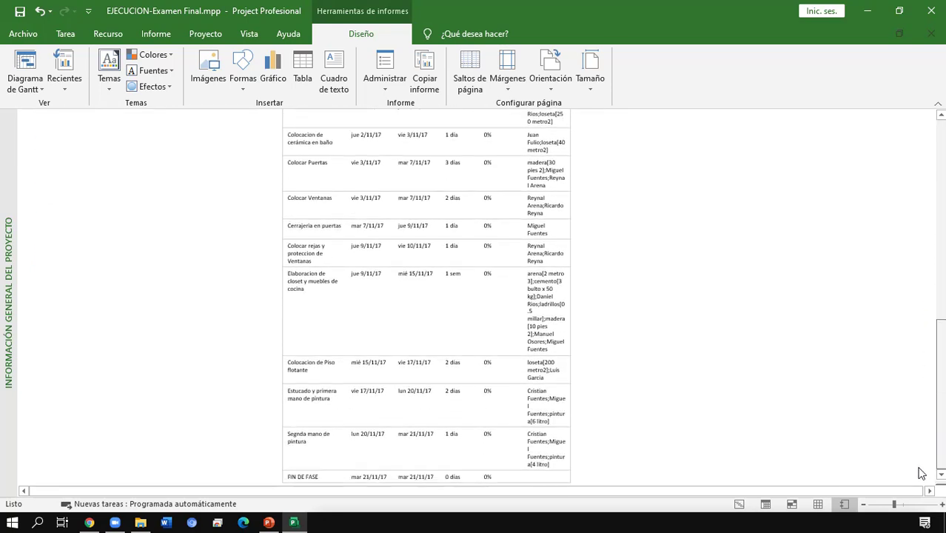
# Go back to the beginning of the Información general del proyecto report and review its completion chart and upcoming milestones
pyautogui.moveTo(939, 415); pyautogui.dragTo(943, 215)
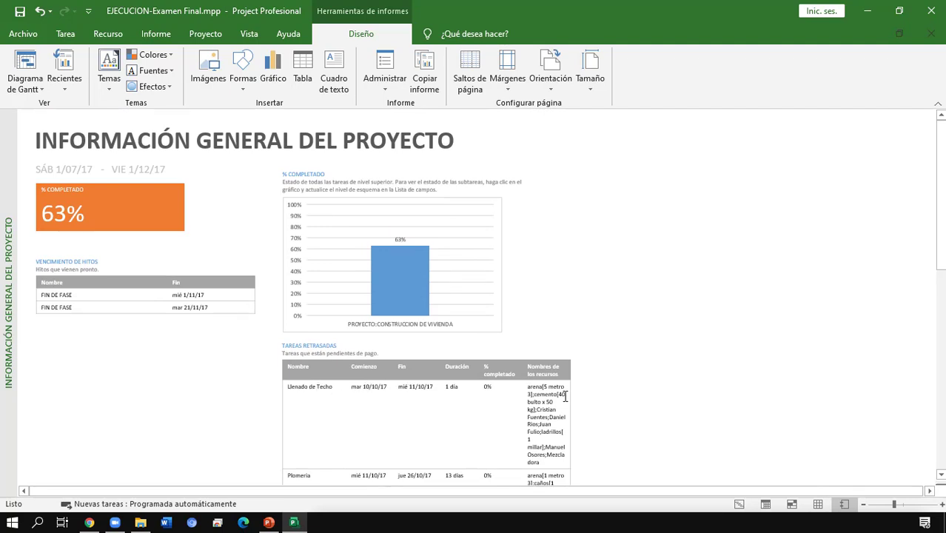
pyautogui.moveTo(939, 178); pyautogui.dragTo(942, 153)
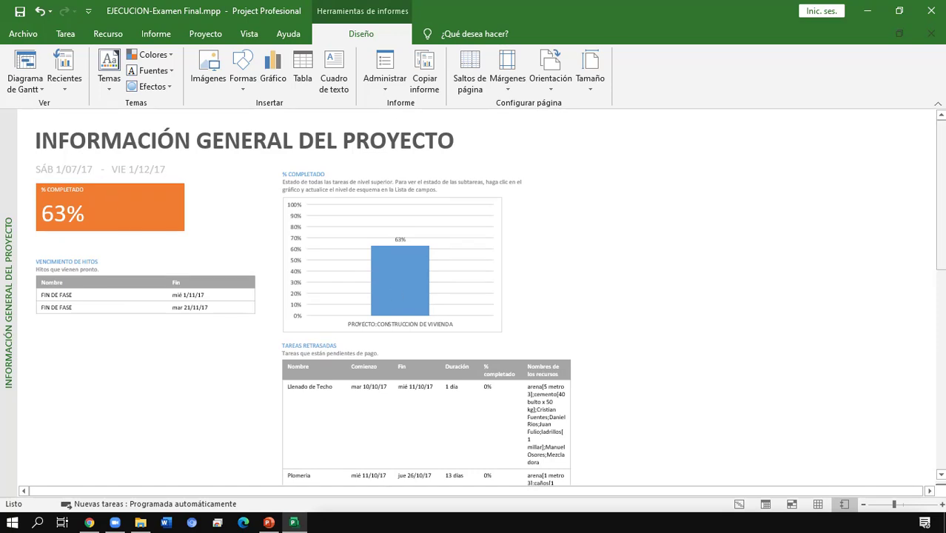
pyautogui.moveTo(941, 194); pyautogui.dragTo(937, 163)
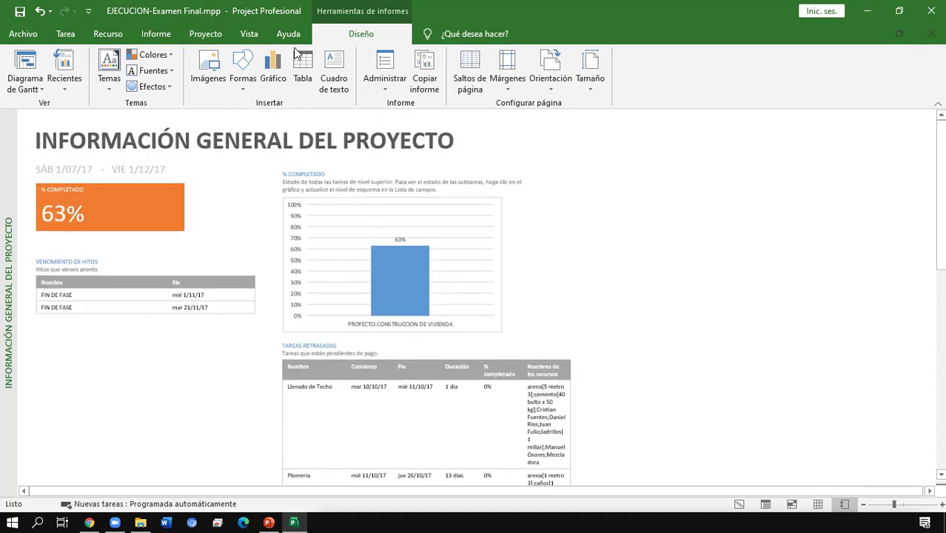
# Open the Información general del trabajo dashboard report and review its work burndown chart, work statistics and % trabajo completado box
pyautogui.click(153, 34)
pyautogui.click(111, 85)
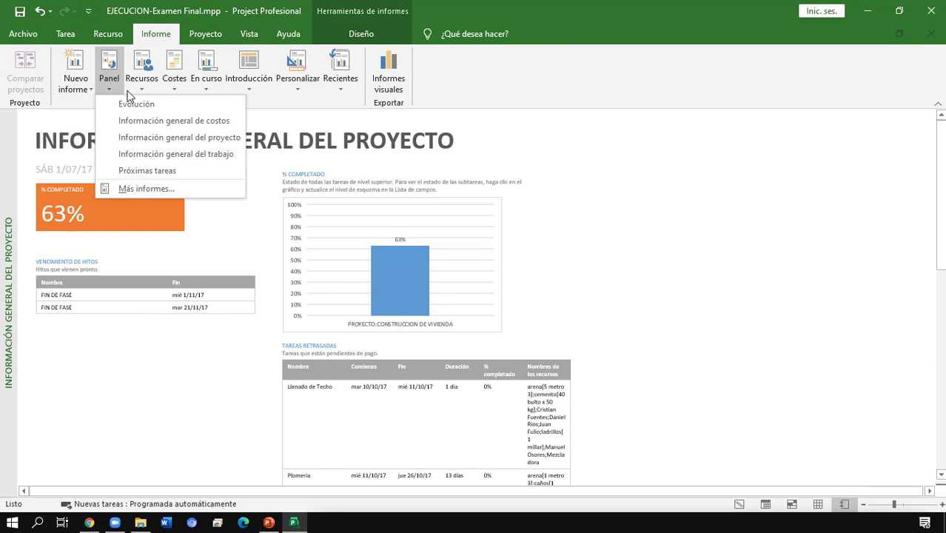
pyautogui.click(215, 154)
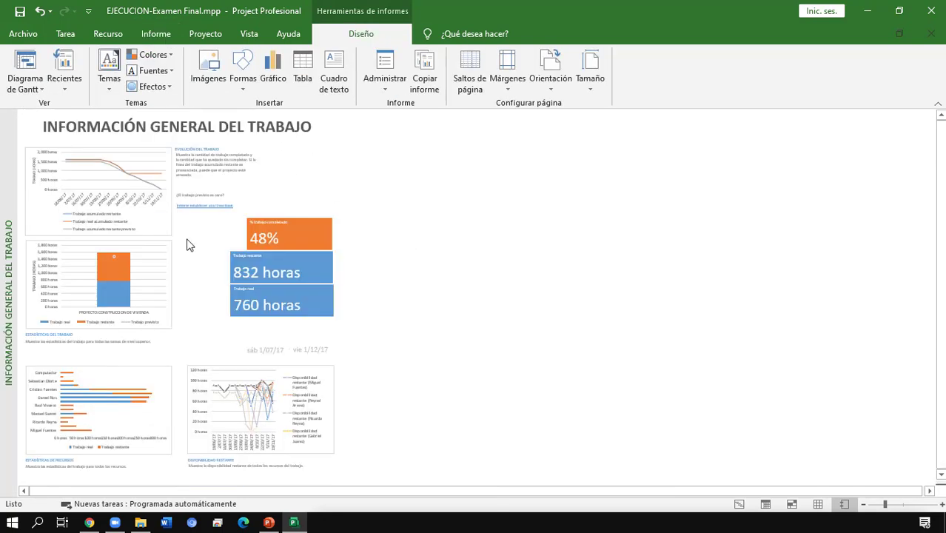
pyautogui.keyDown('ctrl'); pyautogui.scroll(3, 187, 240); pyautogui.keyUp('ctrl')
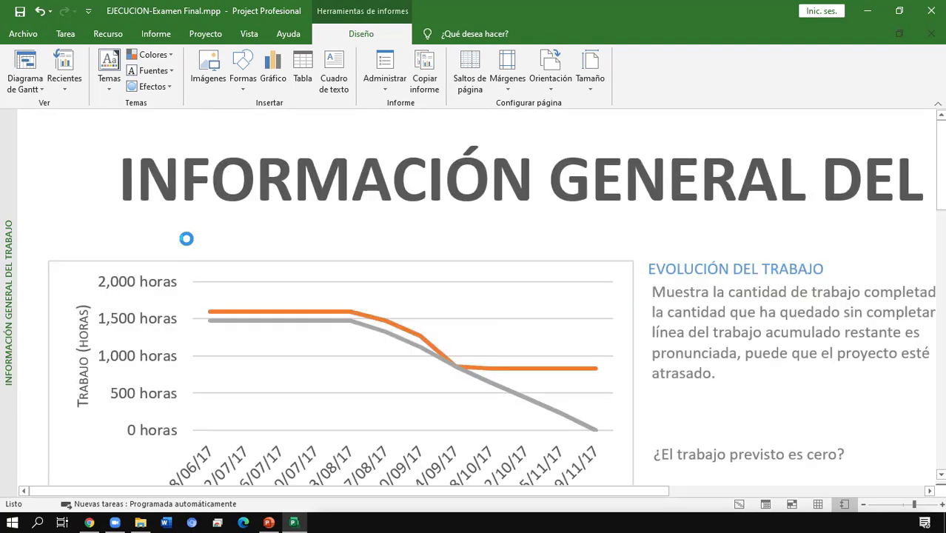
pyautogui.keyDown('ctrl'); pyautogui.scroll(-3, 186, 238); pyautogui.keyUp('ctrl')
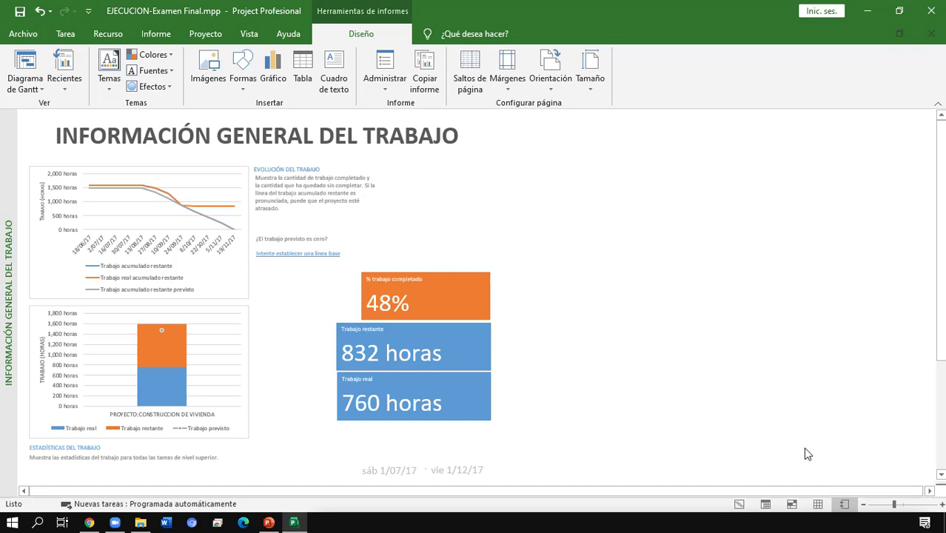
# Return to the Gantt chart and look over the FASE III and FASE IV tasks, including Llenado de Techo, Hacer piso, Plomeria and Colocar Ventanas
pyautogui.click(739, 504)
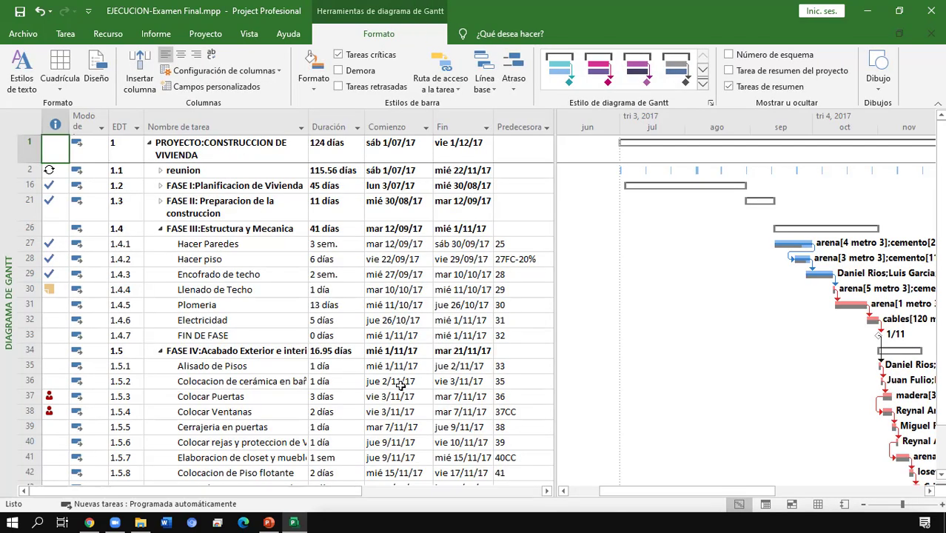
pyautogui.click(256, 288)
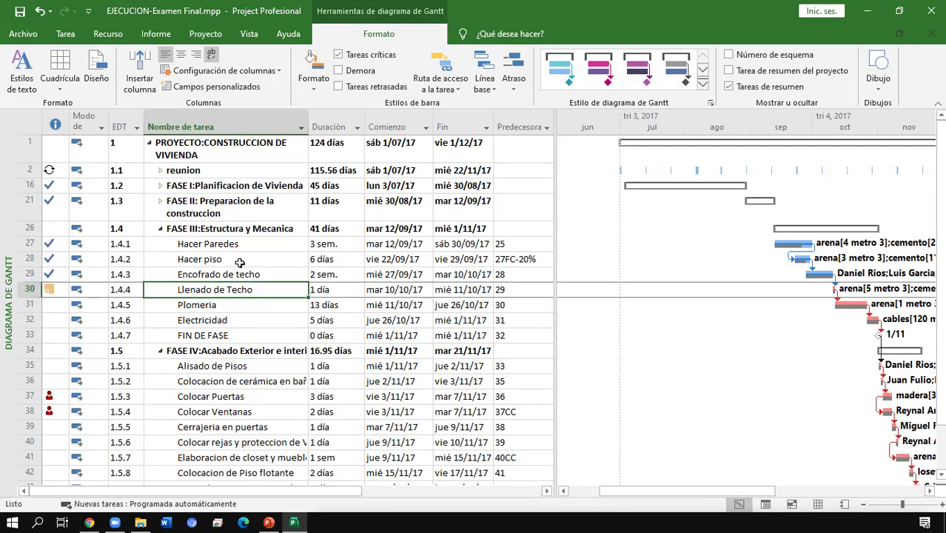
pyautogui.click(240, 263)
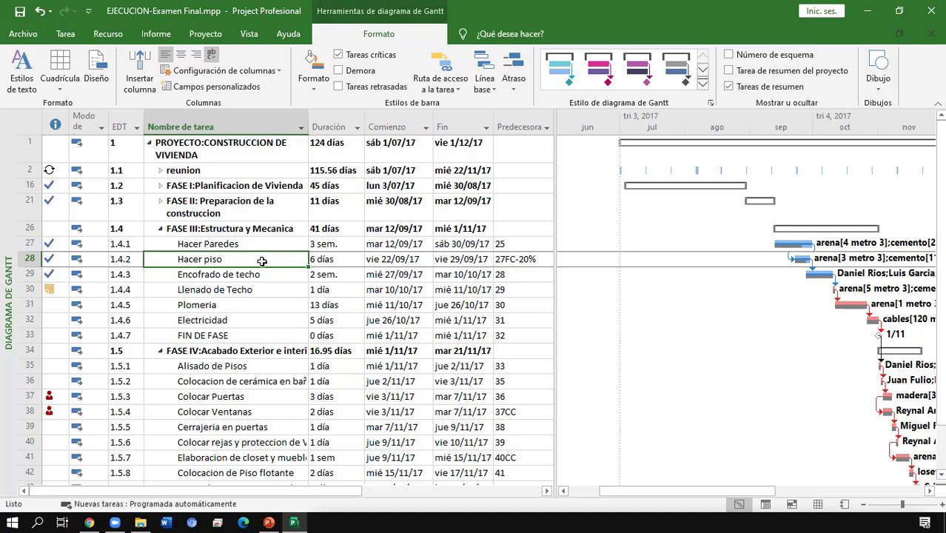
pyautogui.click(329, 287)
pyautogui.click(241, 305)
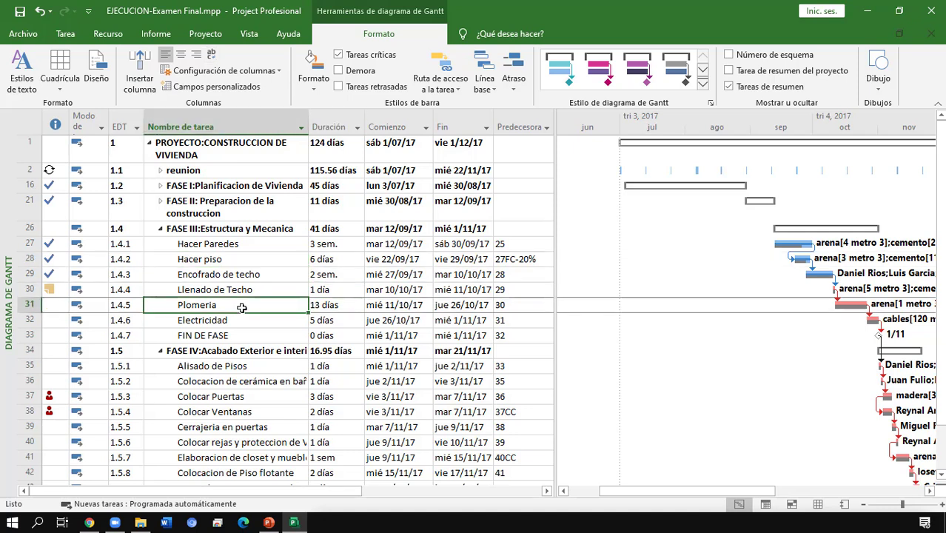
pyautogui.click(276, 412)
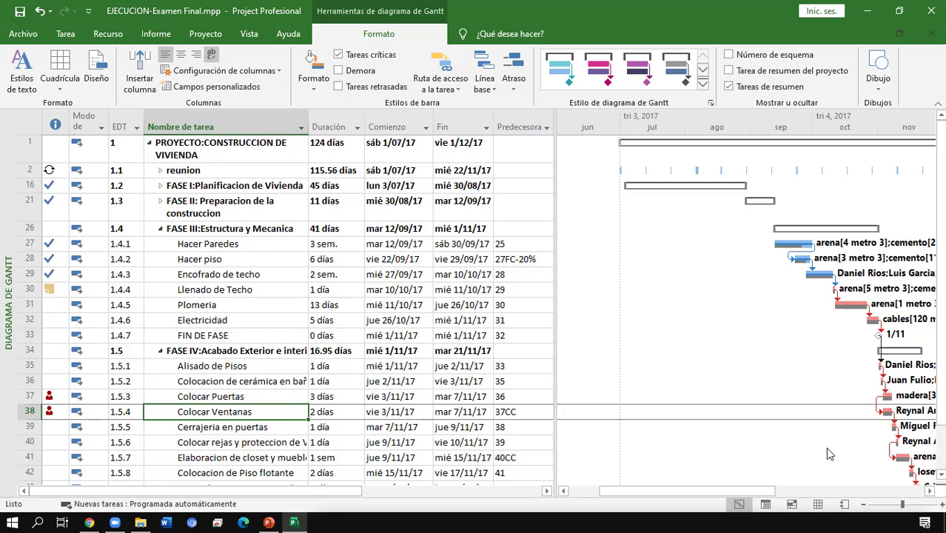
# Reopen the Información general del trabajo report and look over its paper size and page orientation options
pyautogui.click(844, 504)
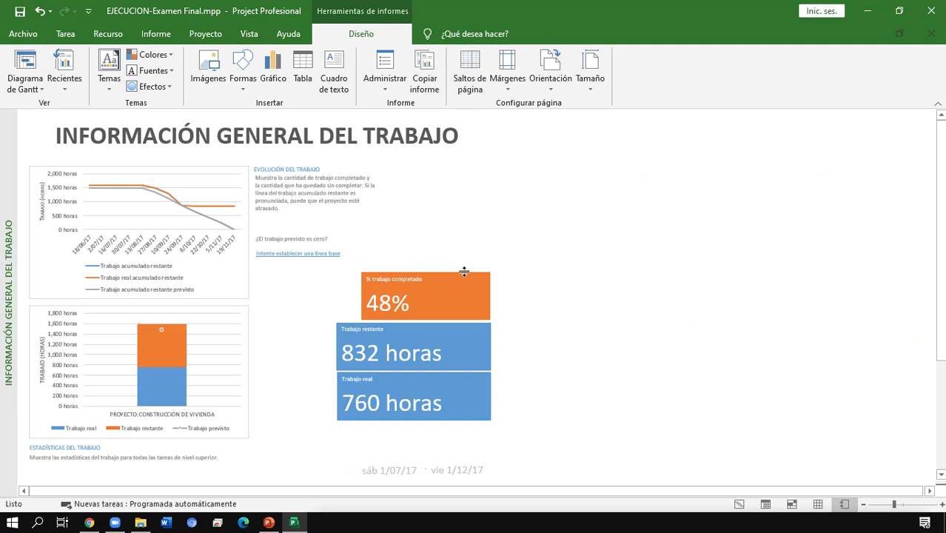
pyautogui.click(591, 82)
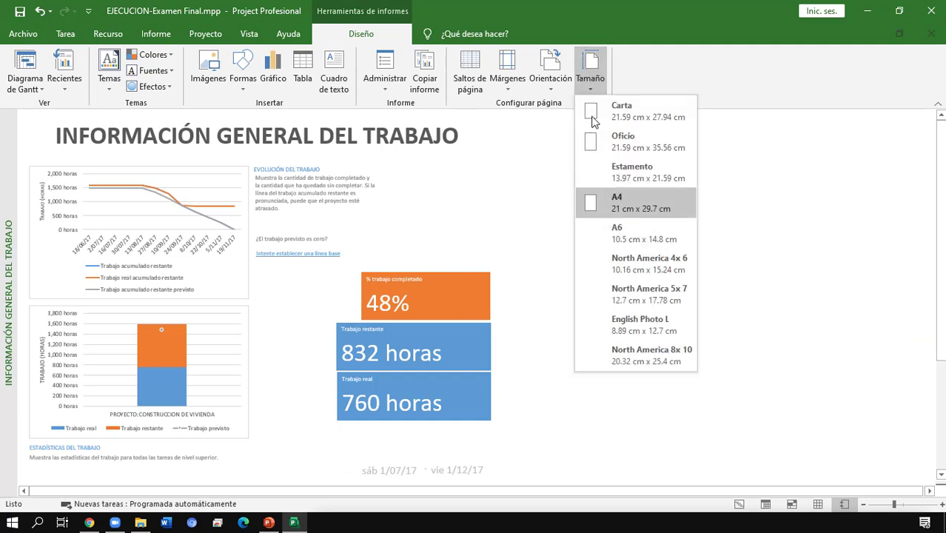
pyautogui.click(558, 82)
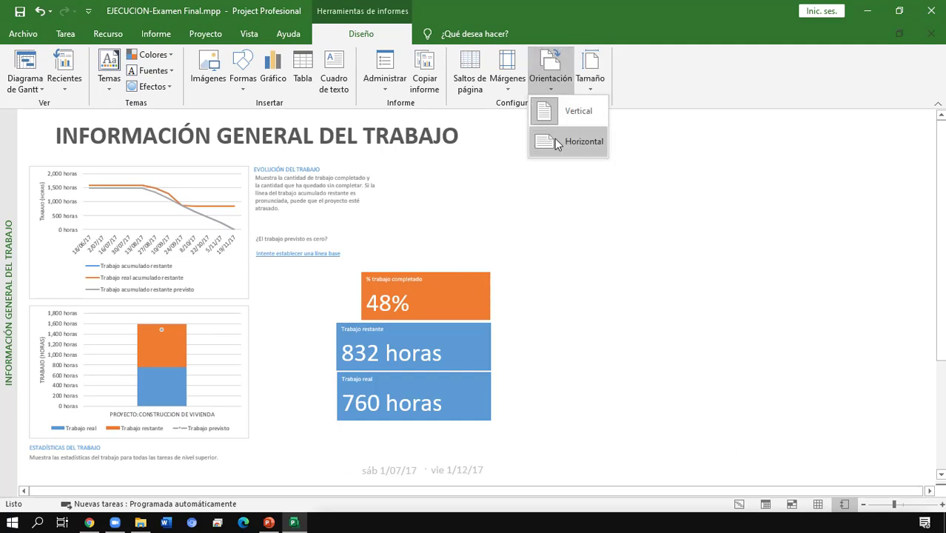
pyautogui.click(379, 179)
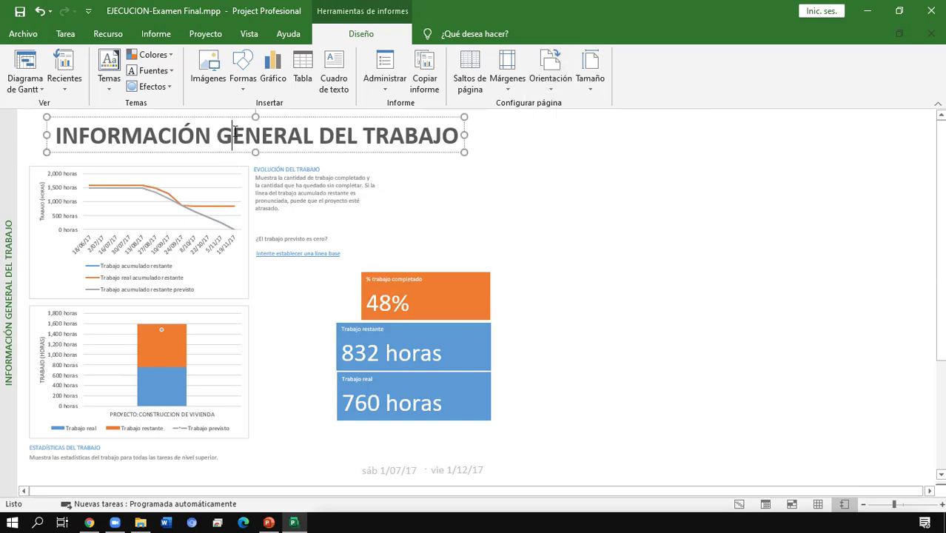
# Add a chart title and a linear trendline for Trabajo acumulado restante to the work burndown line chart
pyautogui.click(232, 152)
pyautogui.click(225, 244)
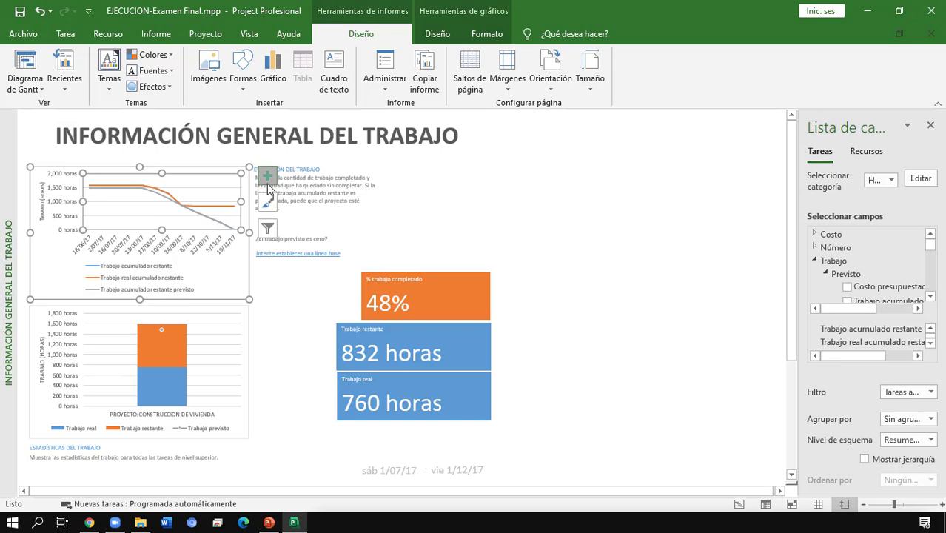
pyautogui.click(267, 175)
pyautogui.click(302, 236)
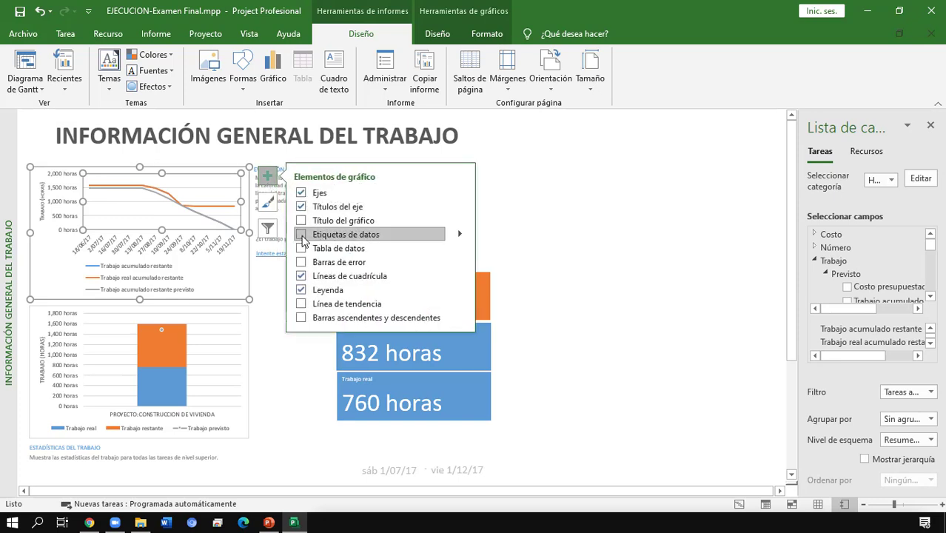
pyautogui.click(301, 235)
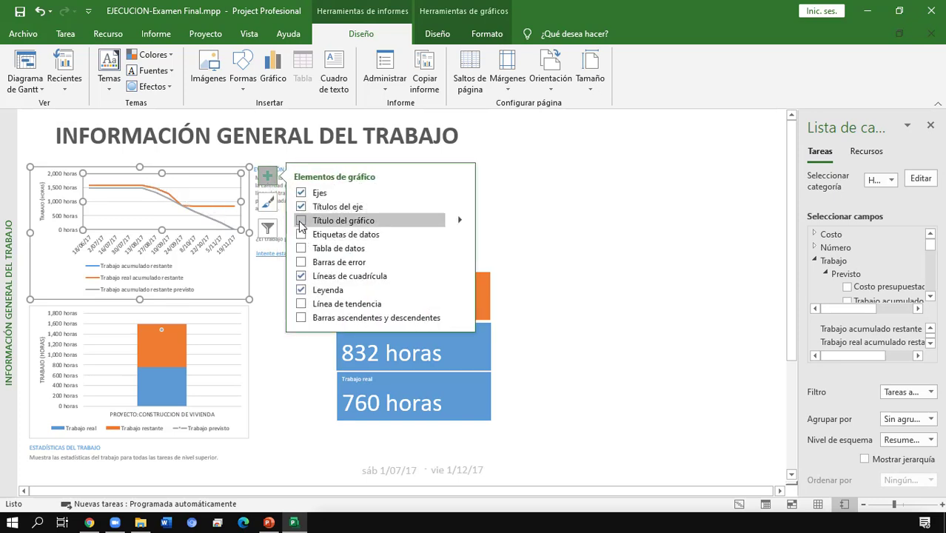
pyautogui.click(300, 221)
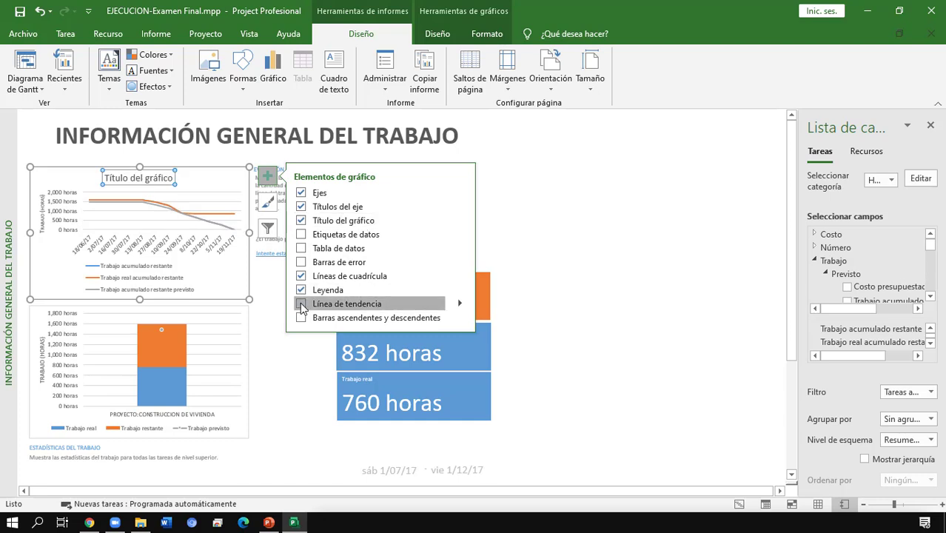
pyautogui.click(301, 304)
pyautogui.click(478, 308)
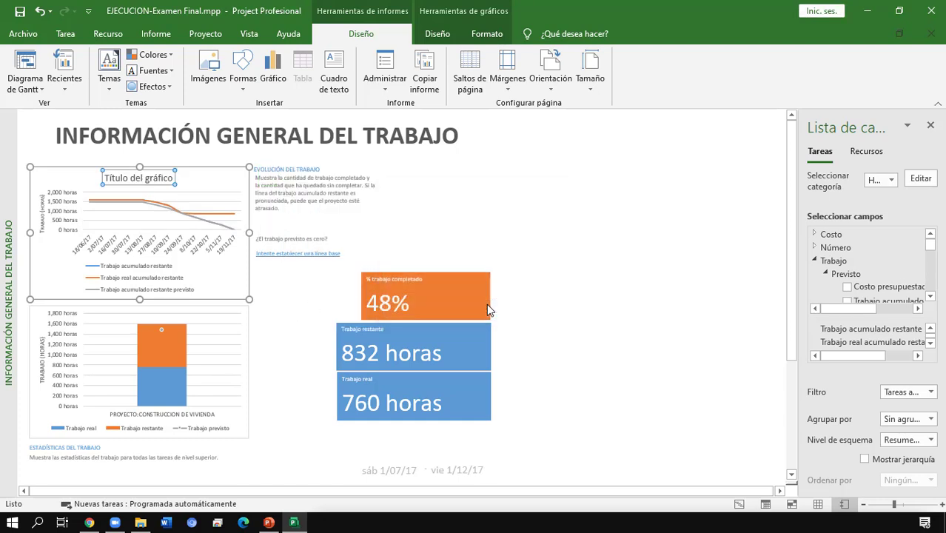
pyautogui.click(283, 289)
# Look at the PDF/XPS export options for the report and return to the Gantt chart
pyautogui.click(20, 32)
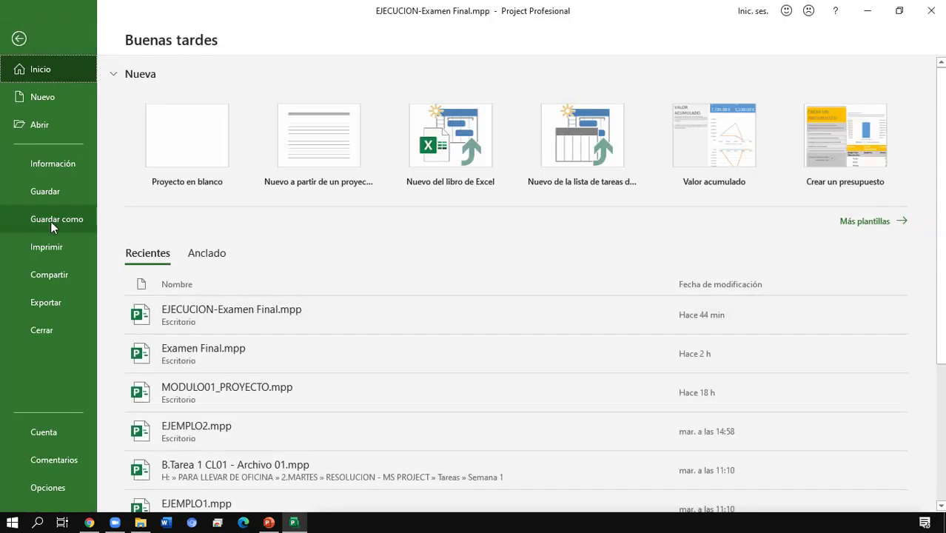
pyautogui.click(60, 302)
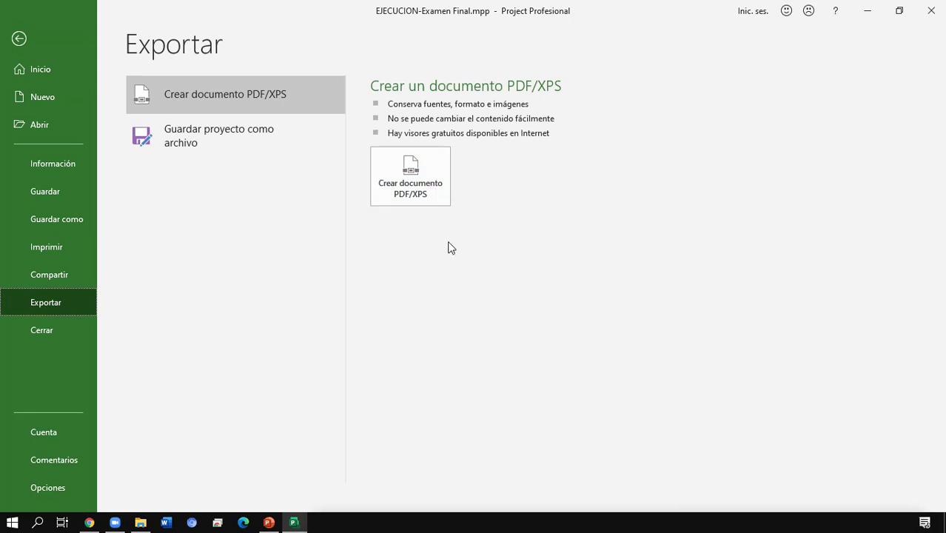
pyautogui.click(20, 39)
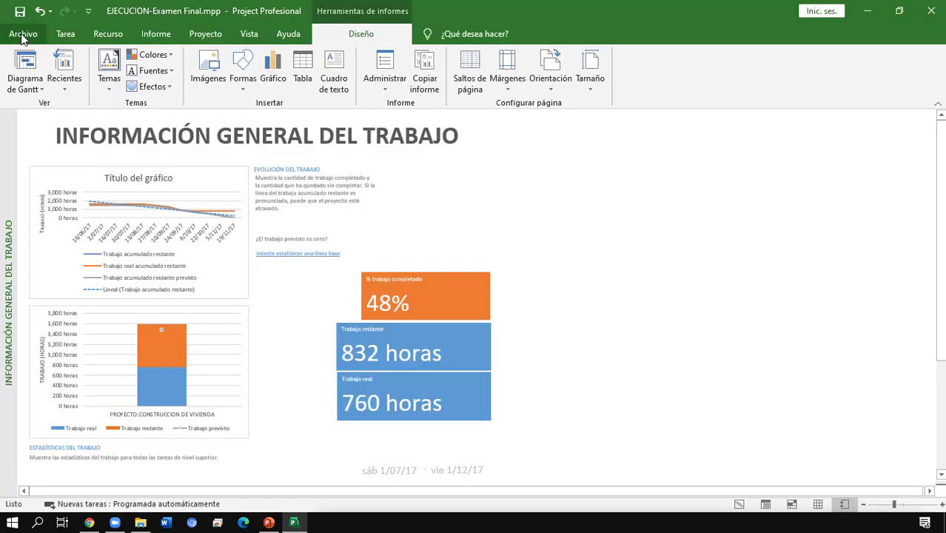
pyautogui.click(739, 504)
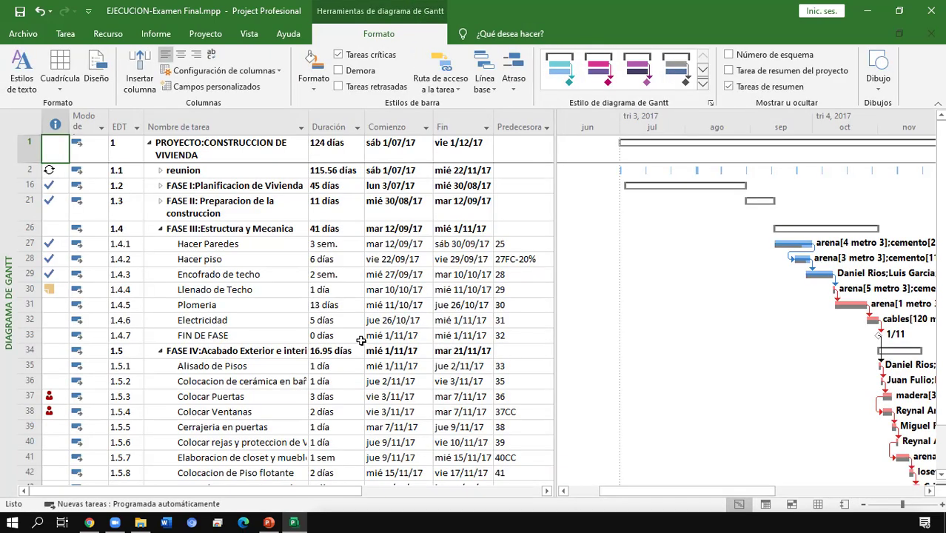